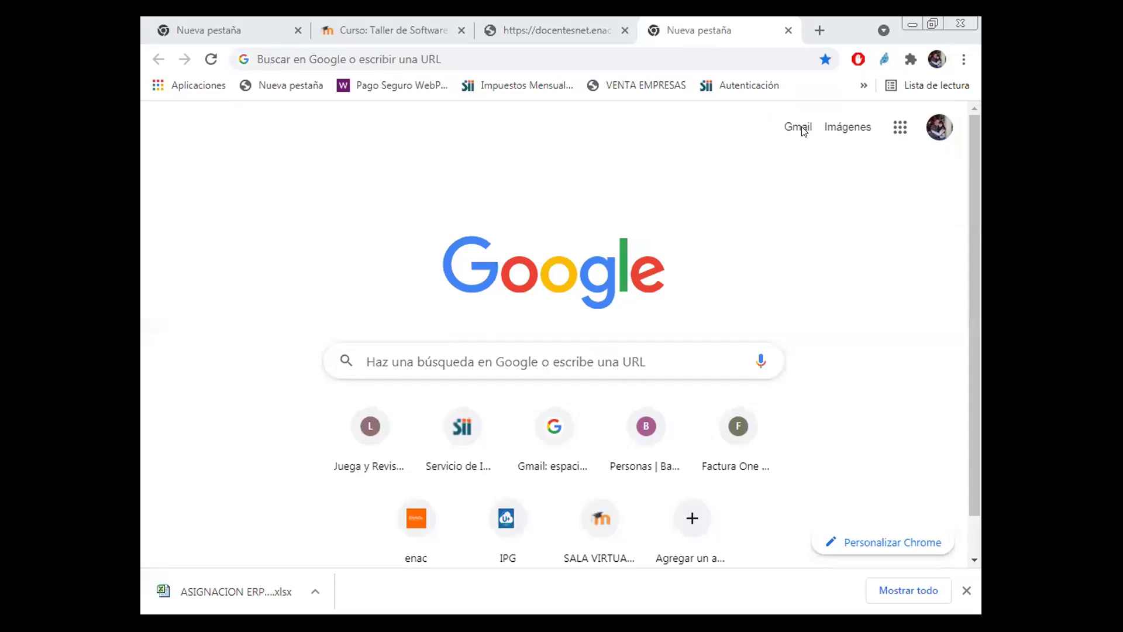
pyautogui.click(375, 56)
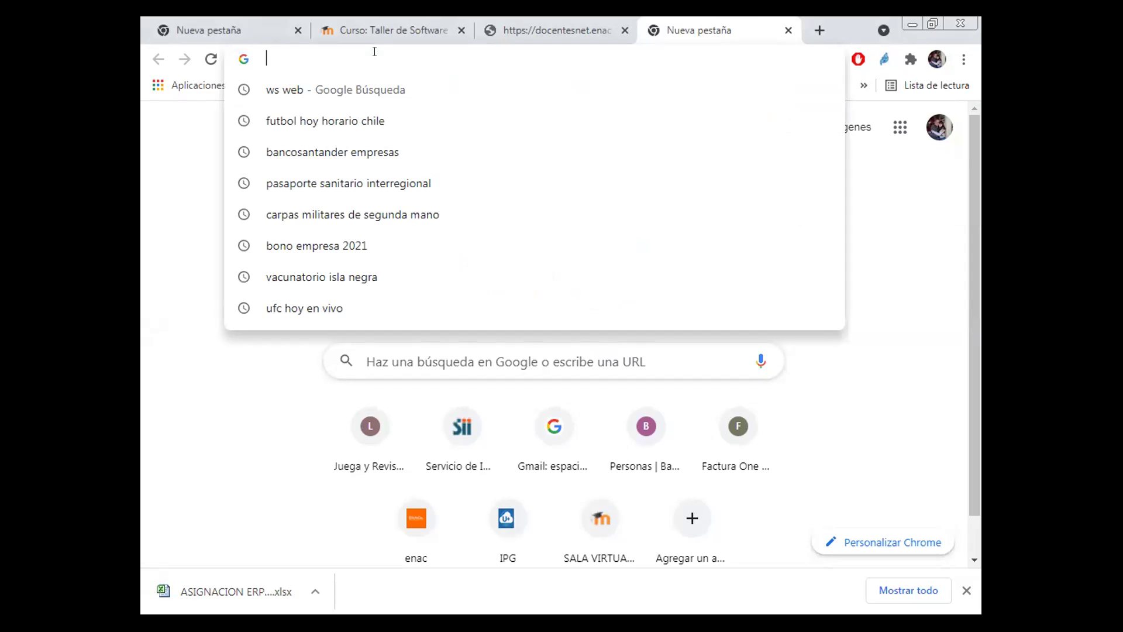
pyautogui.write('www.')
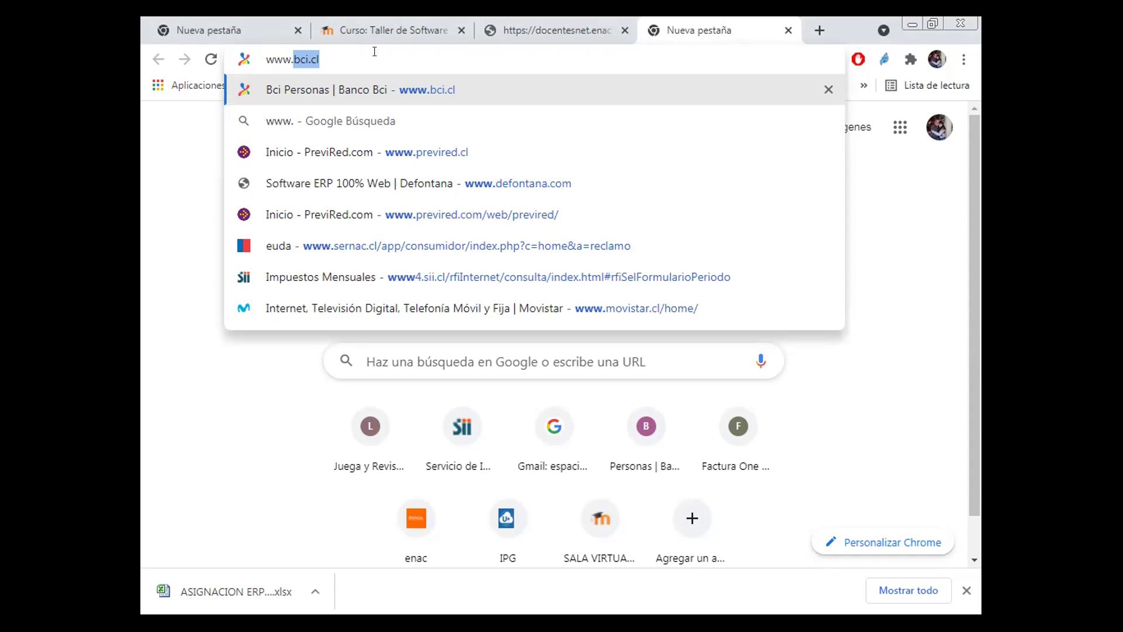
pyautogui.write('de')
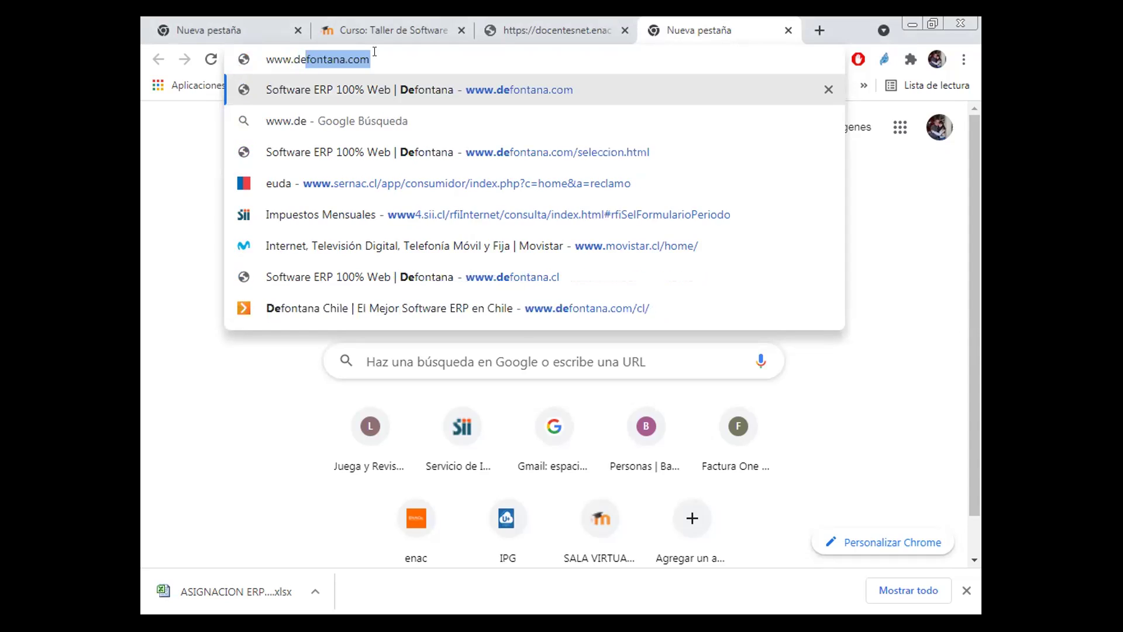
pyautogui.write('fontana')
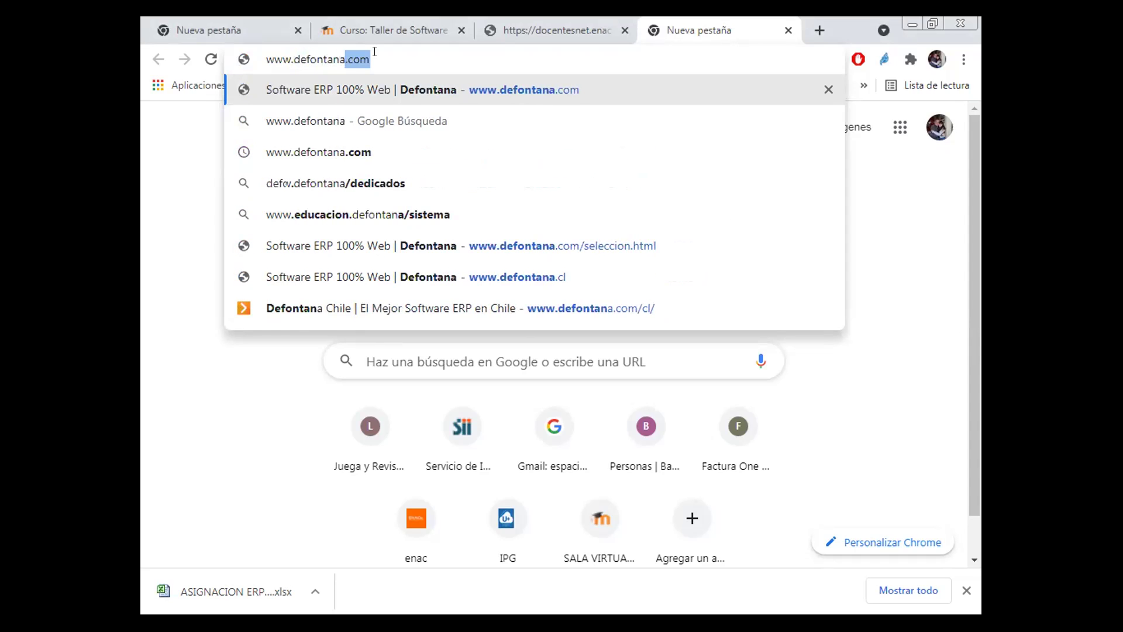
pyautogui.write('.')
pyautogui.write('com')
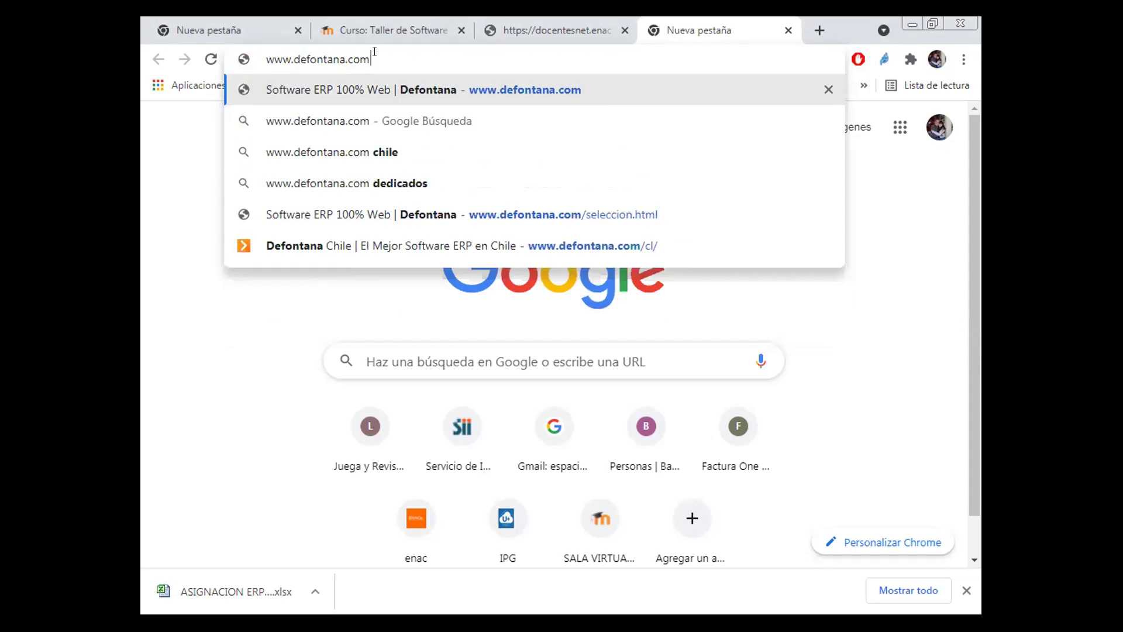
pyautogui.press('Return')
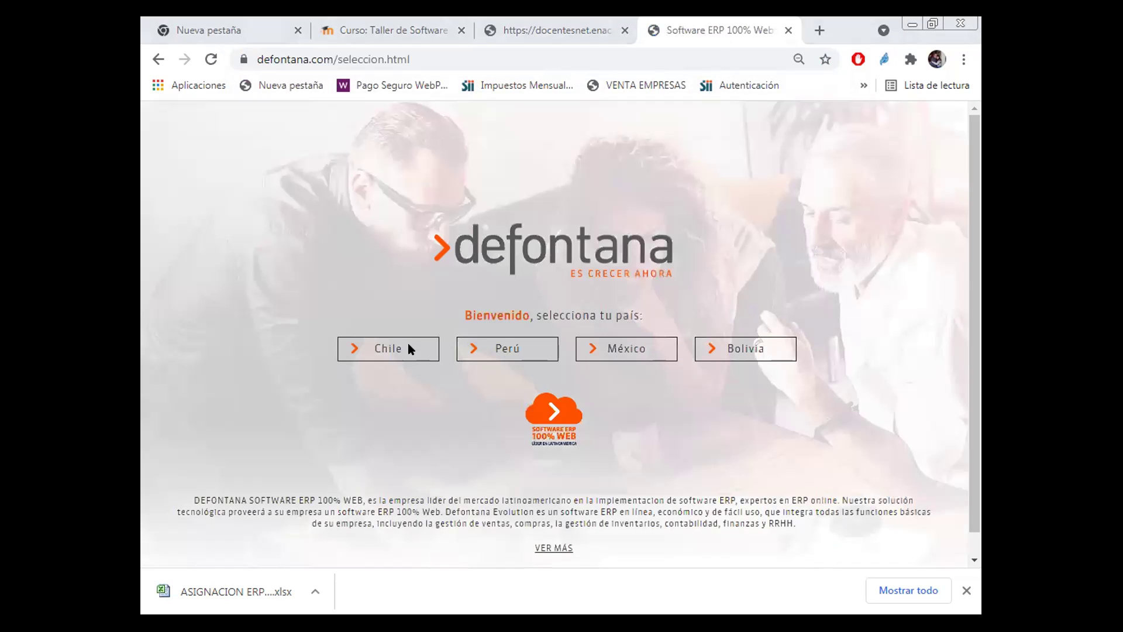
# Choose Chile and open Inicio de Sesión > Usar antiguo acceso > Servicio Dedicado
pyautogui.click(397, 345)
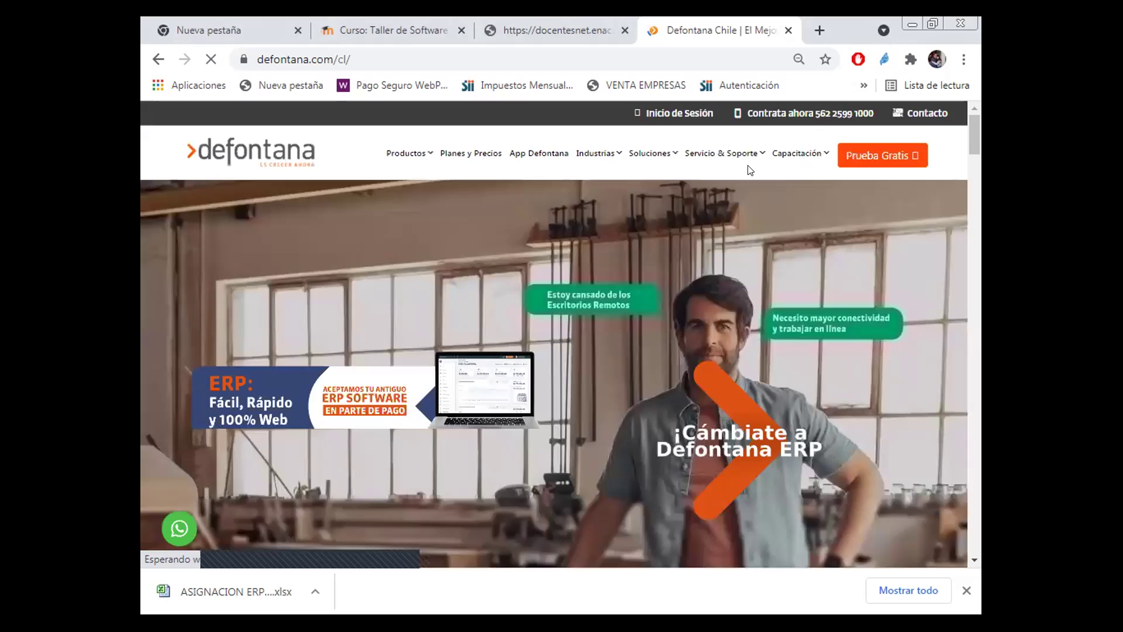
pyautogui.click(673, 113)
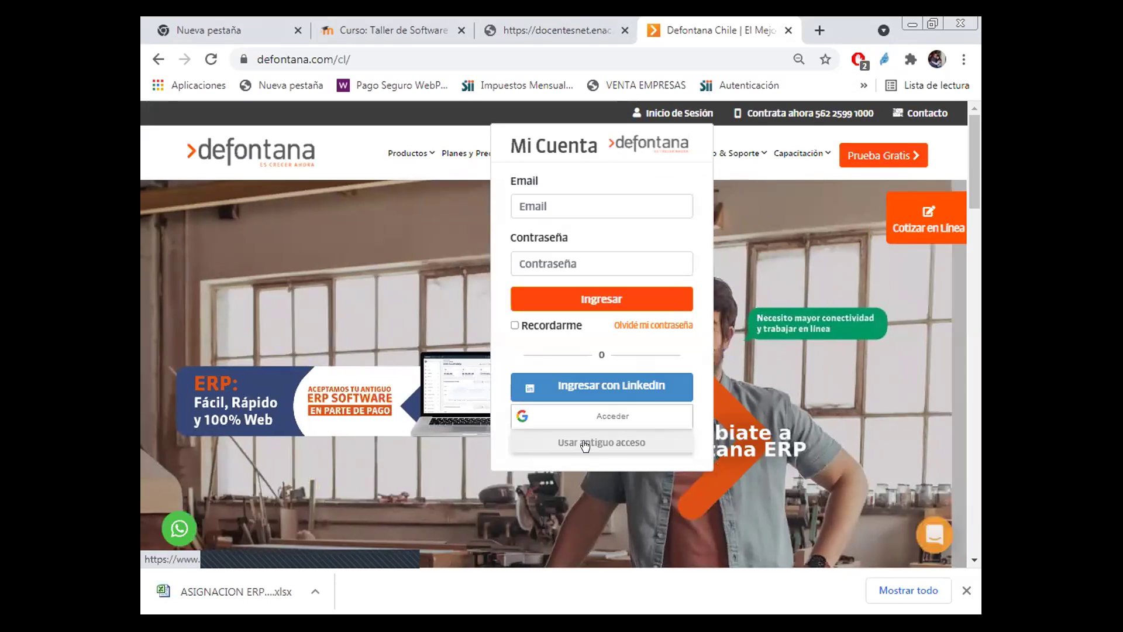
pyautogui.click(584, 443)
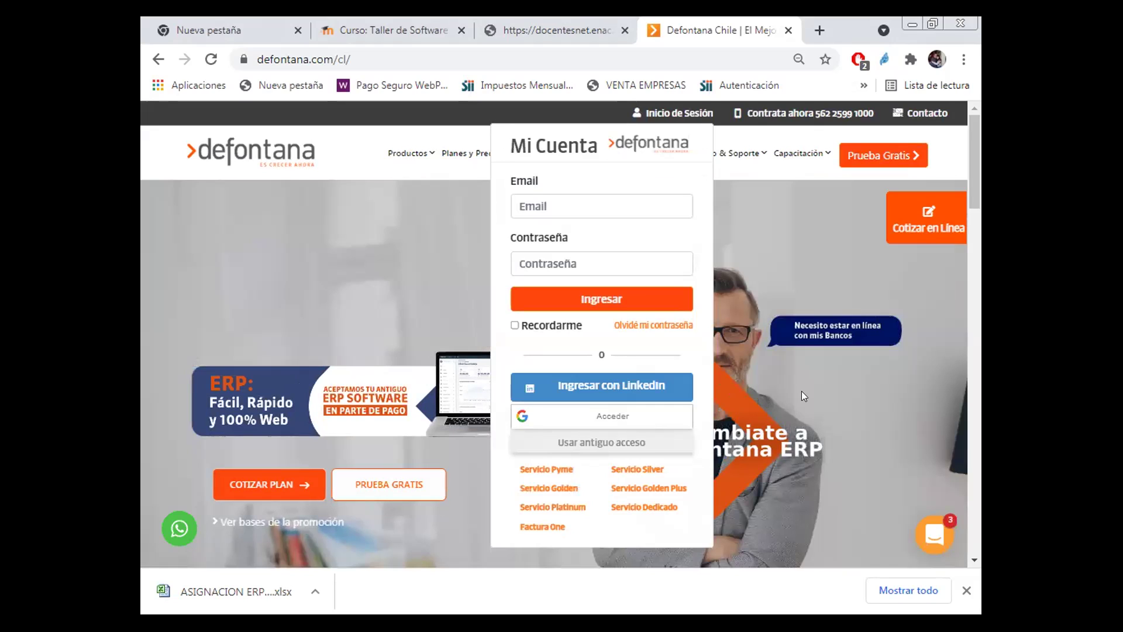
pyautogui.click(630, 505)
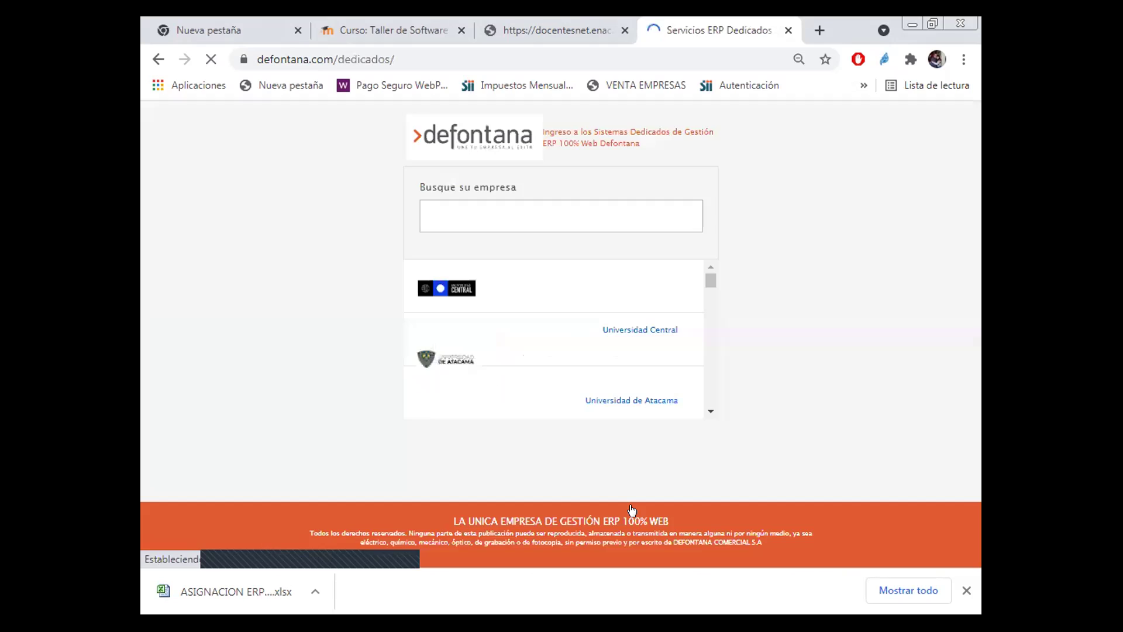
# Open ENAC from the company list and choose the traditional credentials login
pyautogui.moveTo(712, 281); pyautogui.dragTo(696, 389)
pyautogui.click(669, 337)
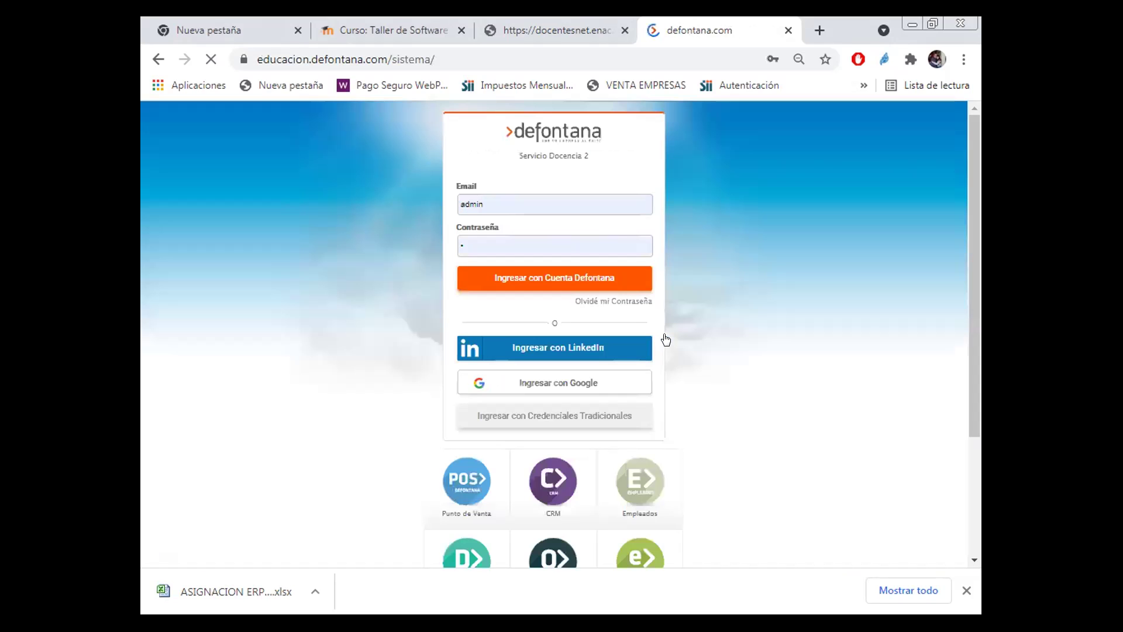
pyautogui.click(550, 416)
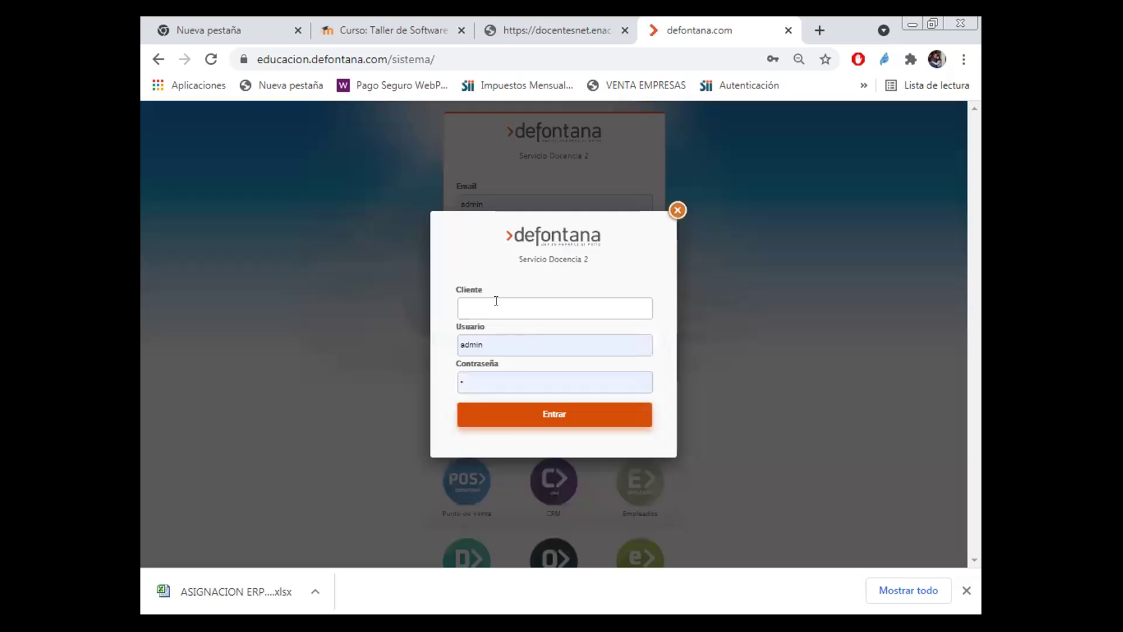
# Select the saved client and replace the admin user with the alumno student user
pyautogui.click(496, 301)
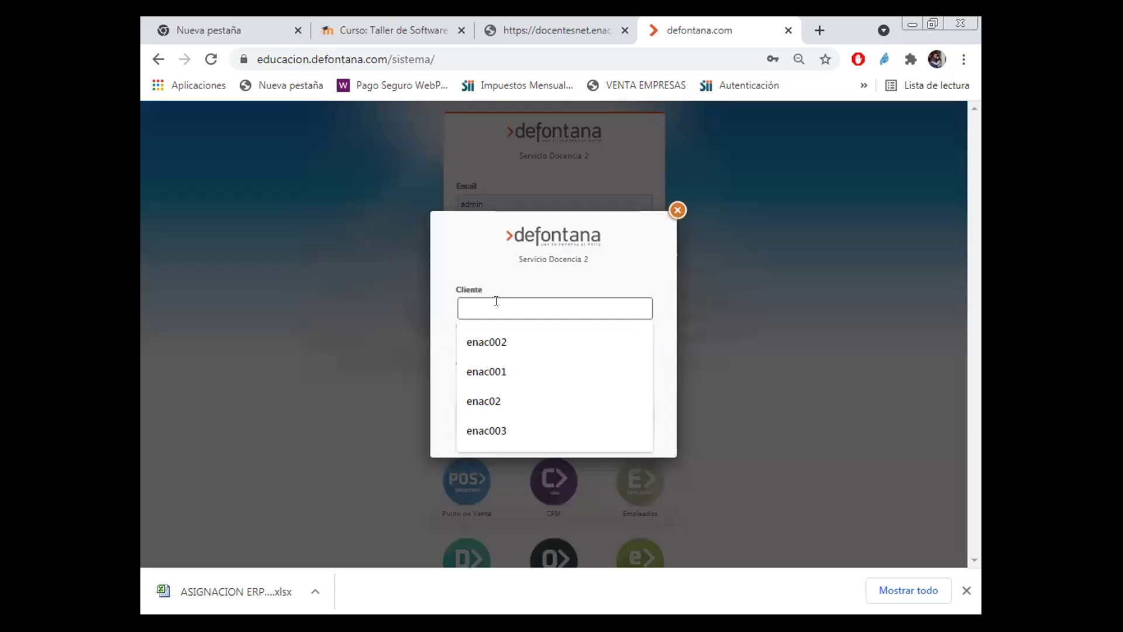
pyautogui.click(476, 370)
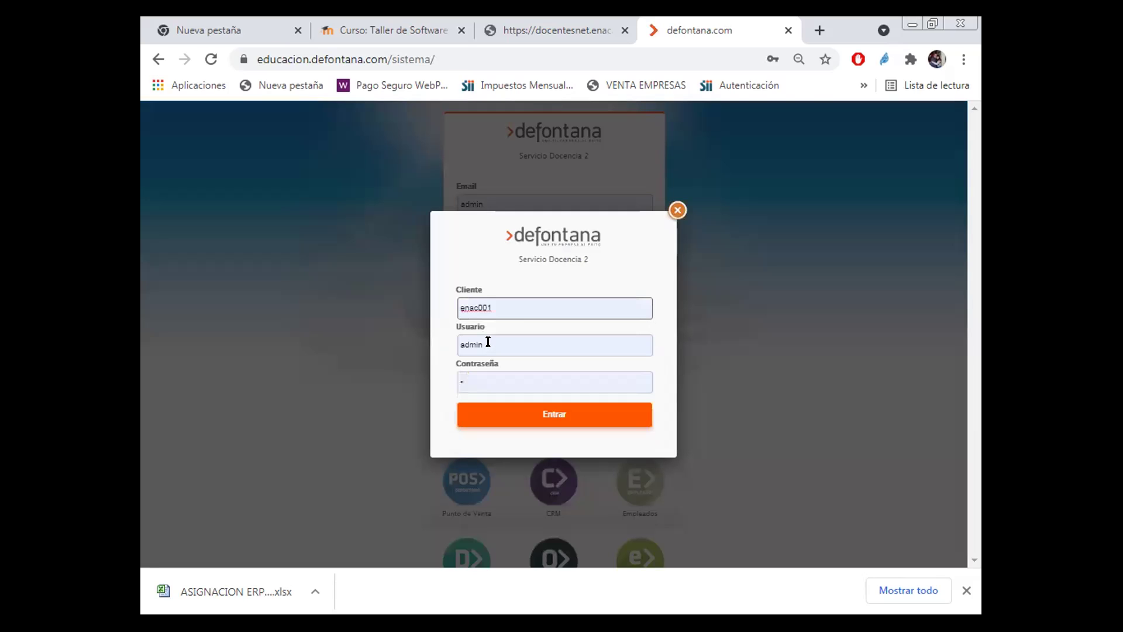
pyautogui.click(489, 341)
pyautogui.press('BackSpace')
pyautogui.press('BackSpace')
pyautogui.press('BackSpace')
pyautogui.press('BackSpace')
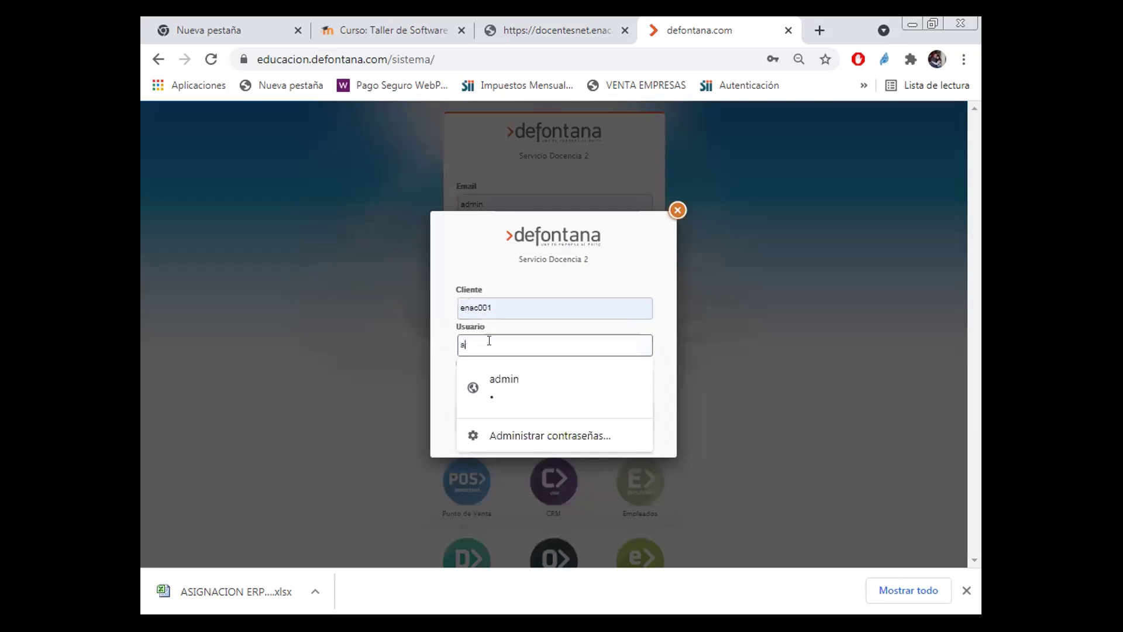
pyautogui.press('BackSpace')
pyautogui.write('alum')
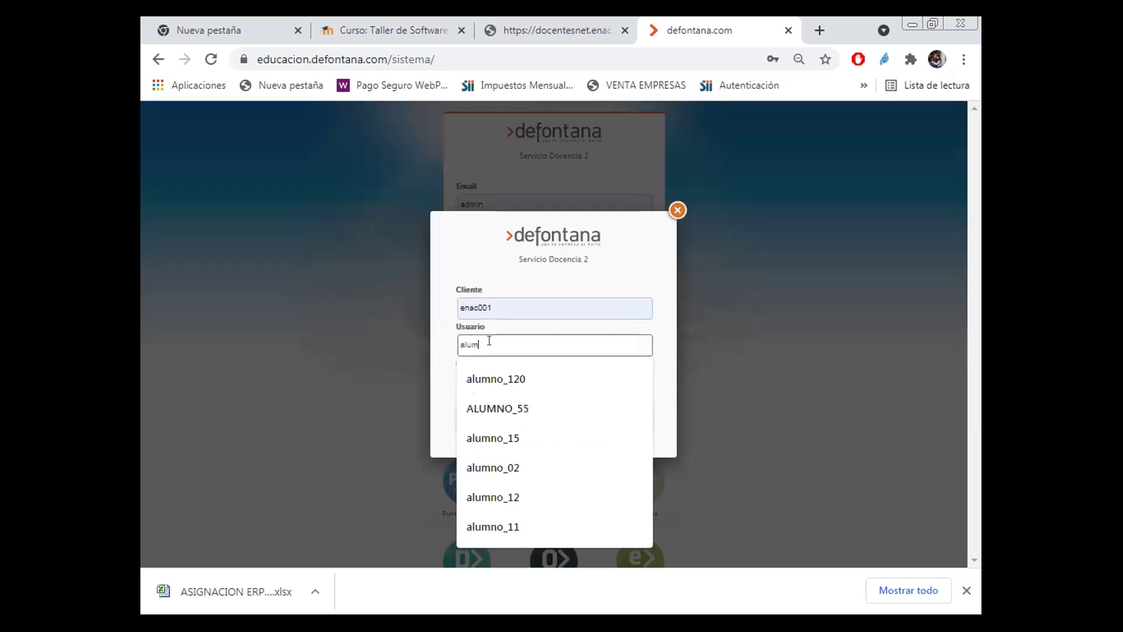
pyautogui.write('no_120')
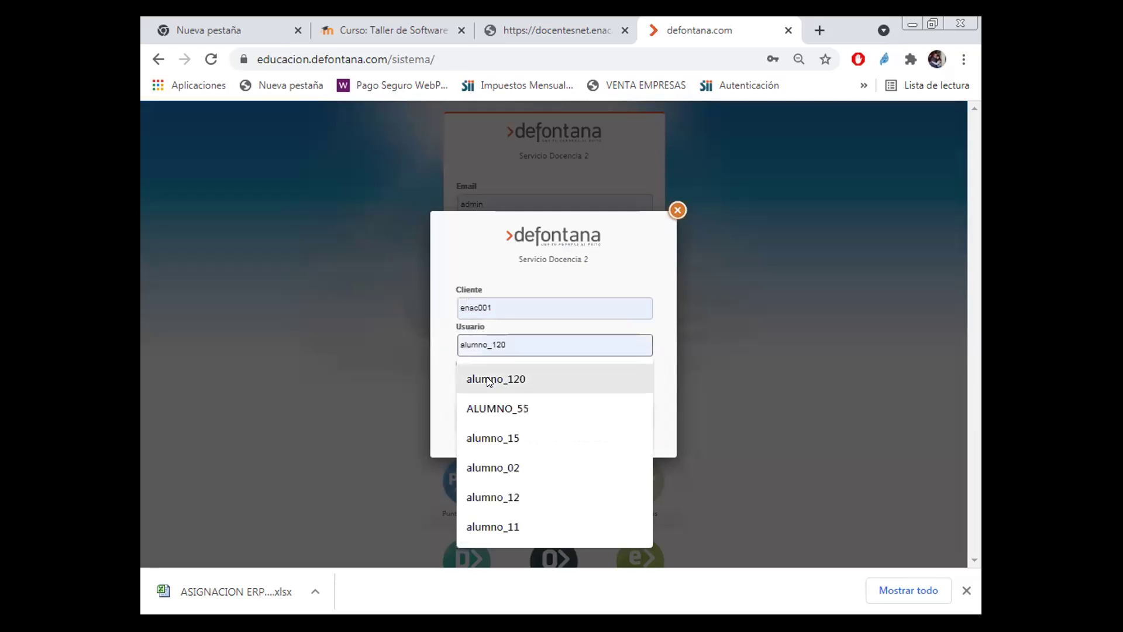
pyautogui.click(528, 380)
# Enter the student password and submit the login
pyautogui.press('BackSpace')
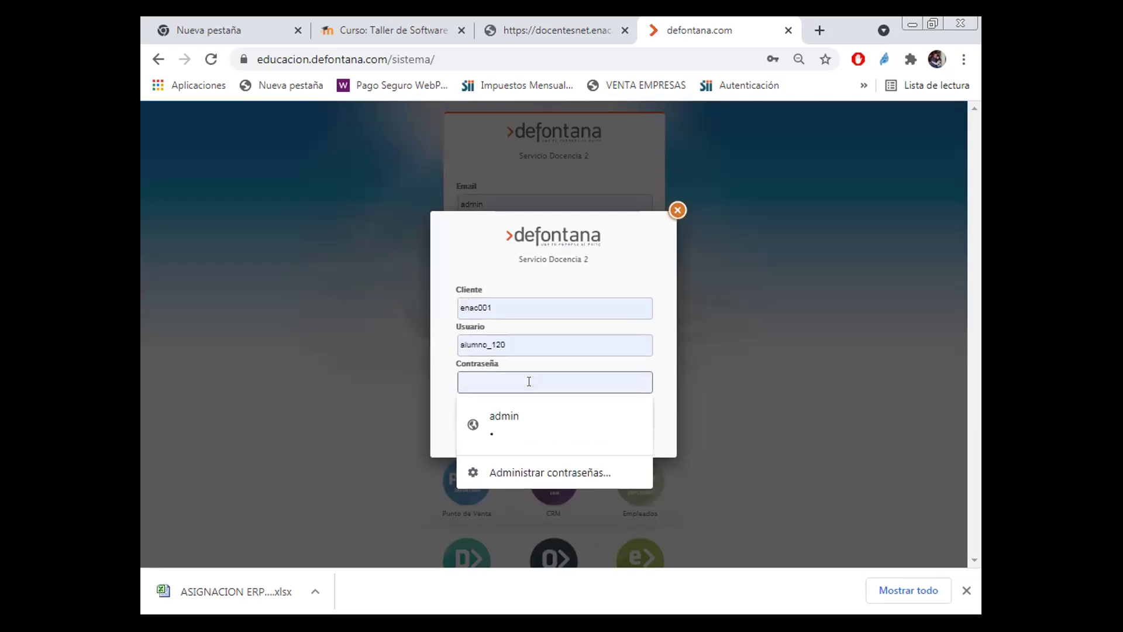
pyautogui.write('•••')
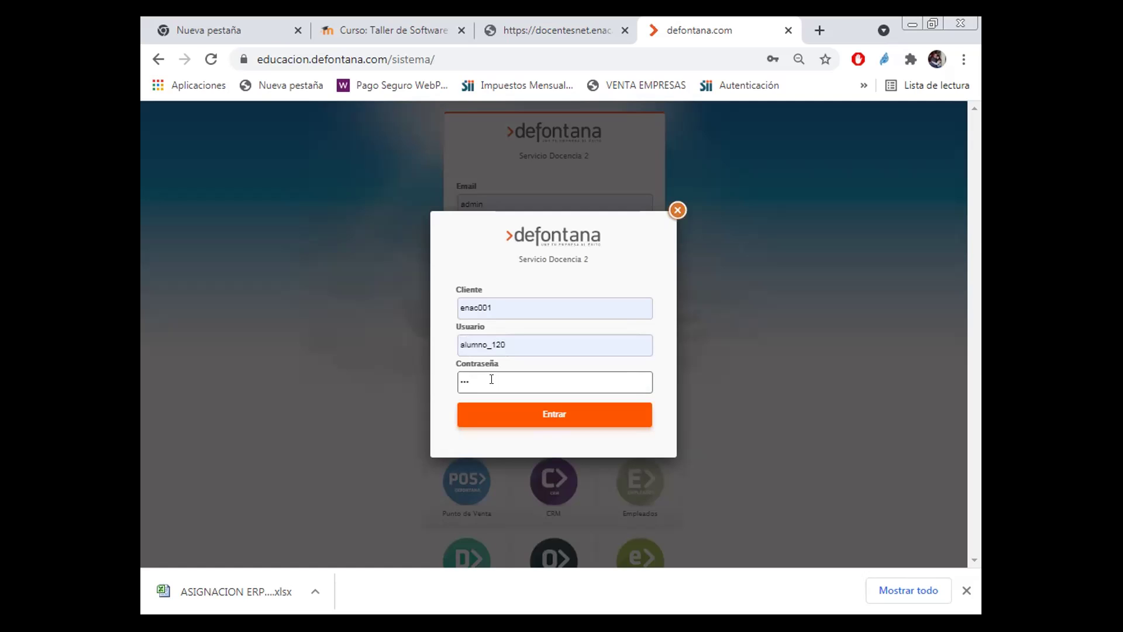
pyautogui.press('BackSpace')
pyautogui.press('BackSpace')
pyautogui.press('BackSpace')
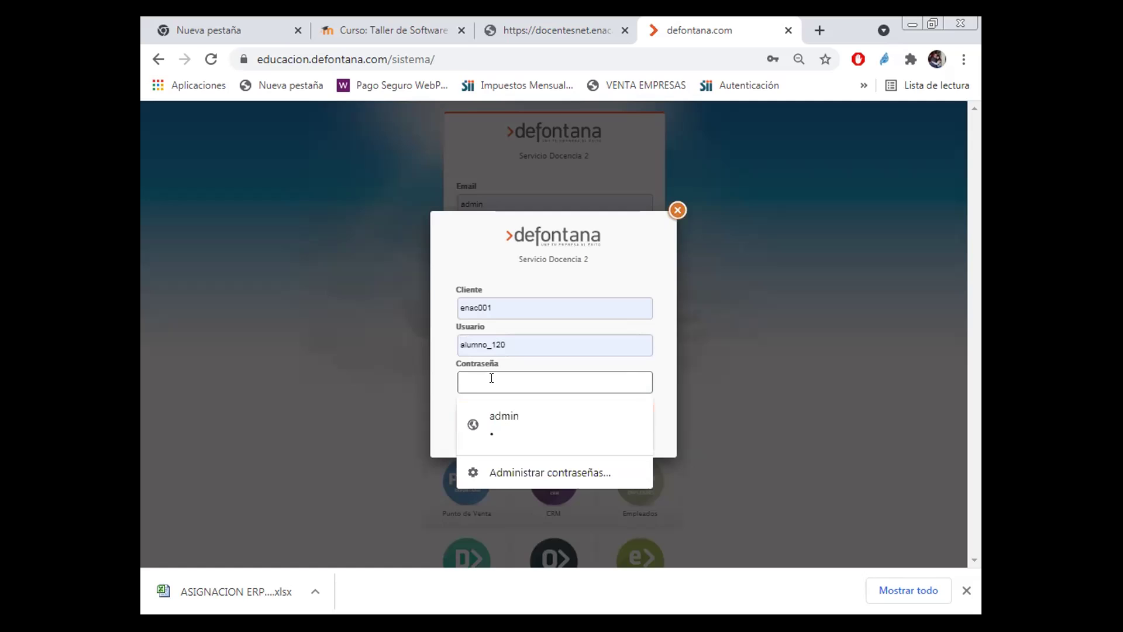
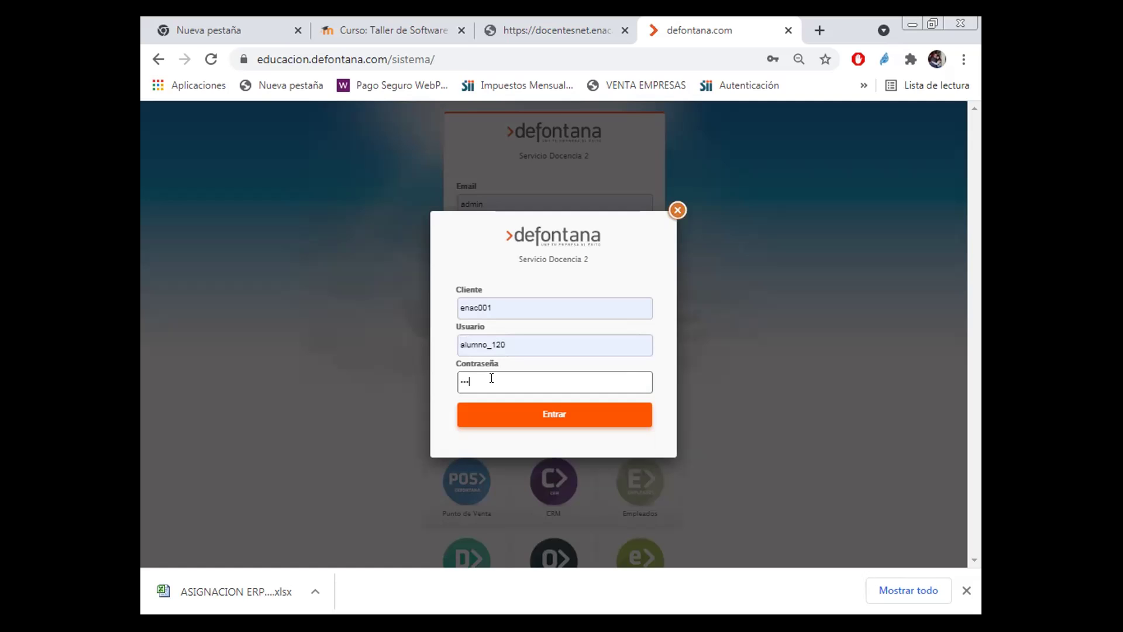
pyautogui.click(557, 414)
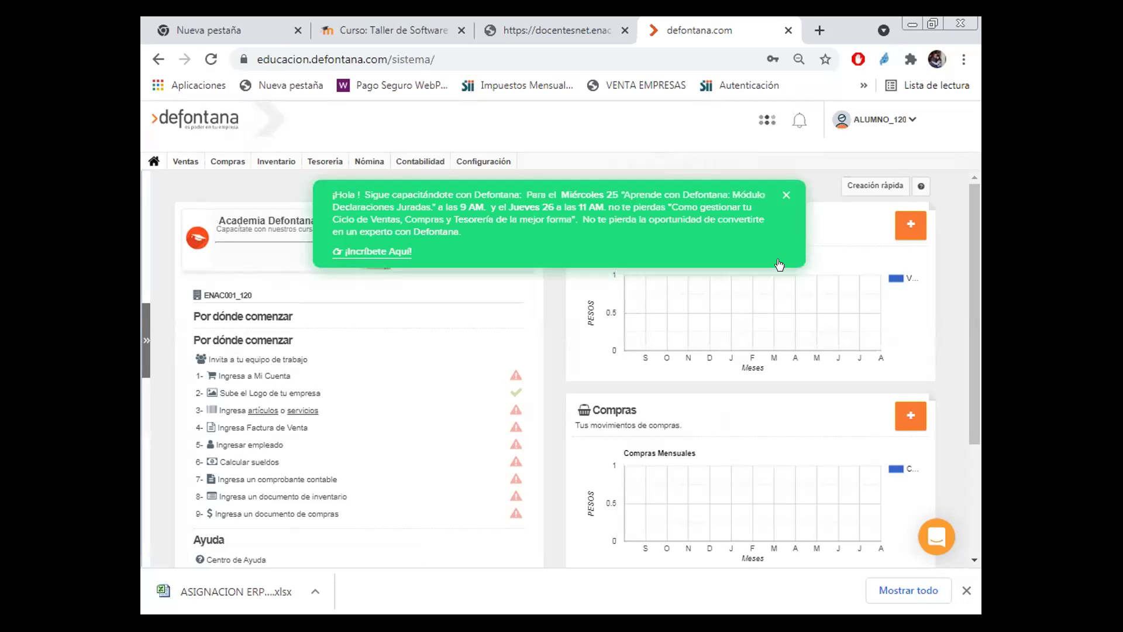
# Close the green training promotion banner with its X
pyautogui.click(786, 195)
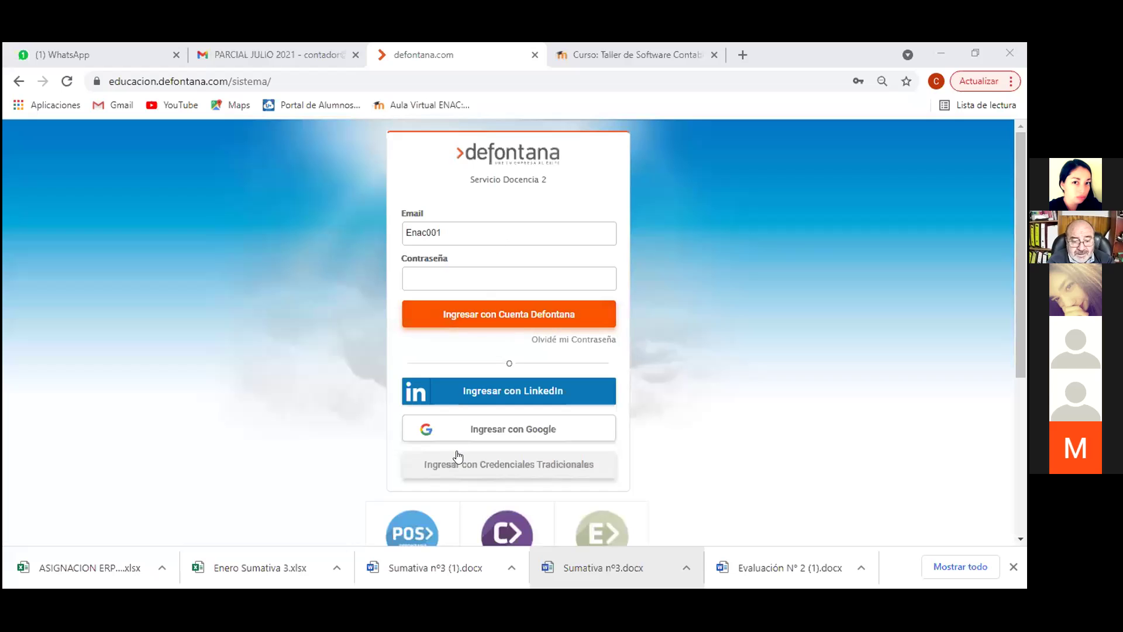
# Submit the student password via traditional credentials, then go back and dismiss the incorrect-credentials alert
pyautogui.click(456, 463)
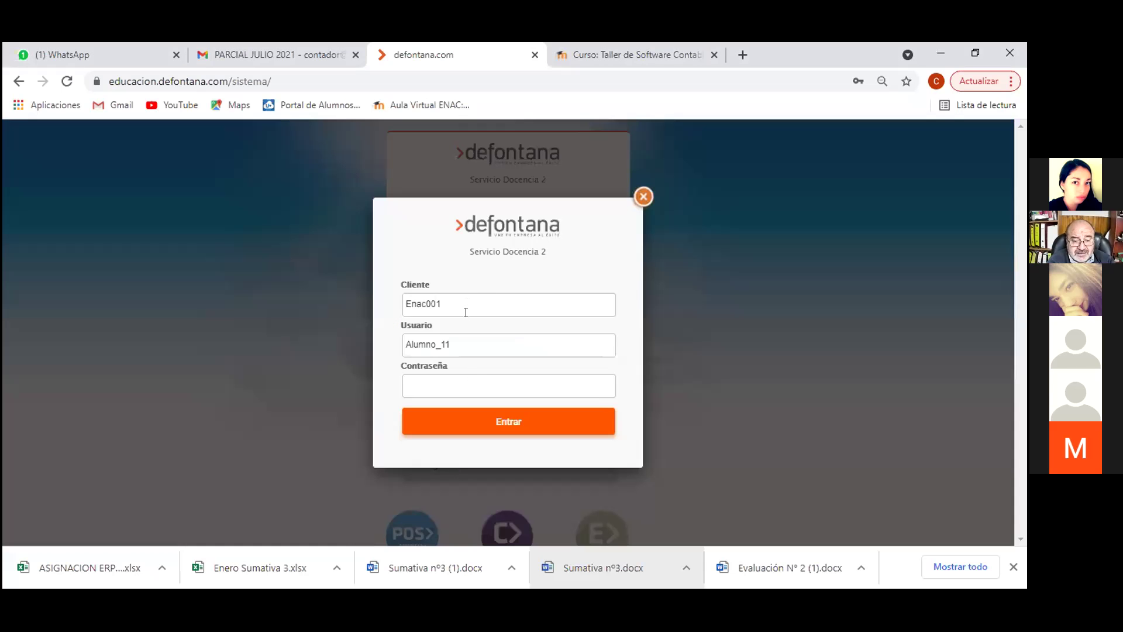
pyautogui.click(464, 376)
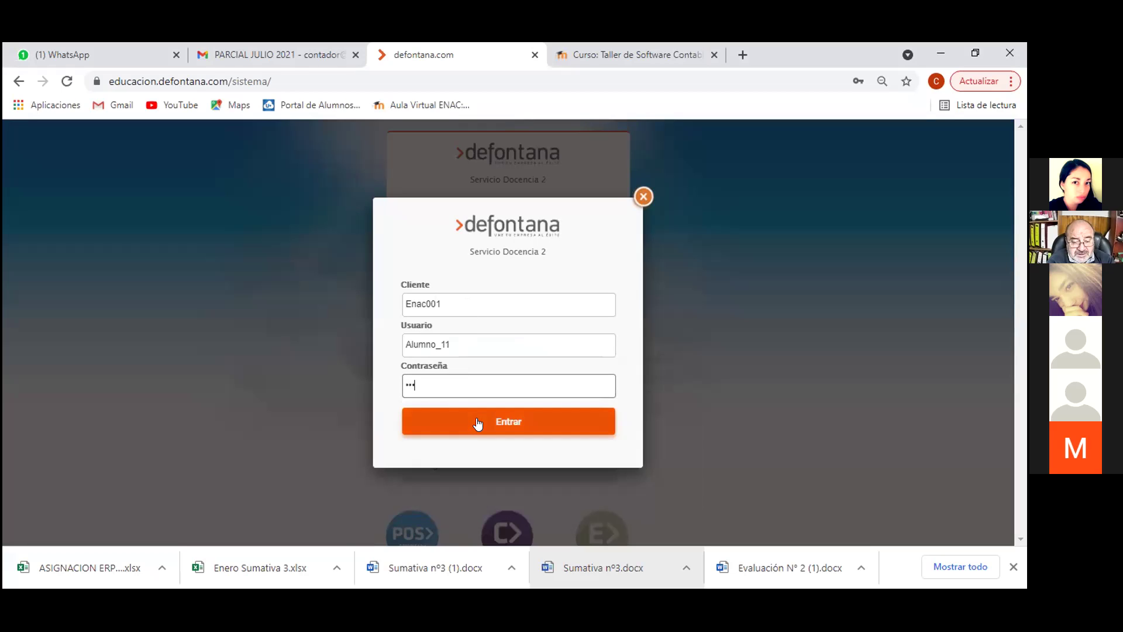
pyautogui.click(478, 423)
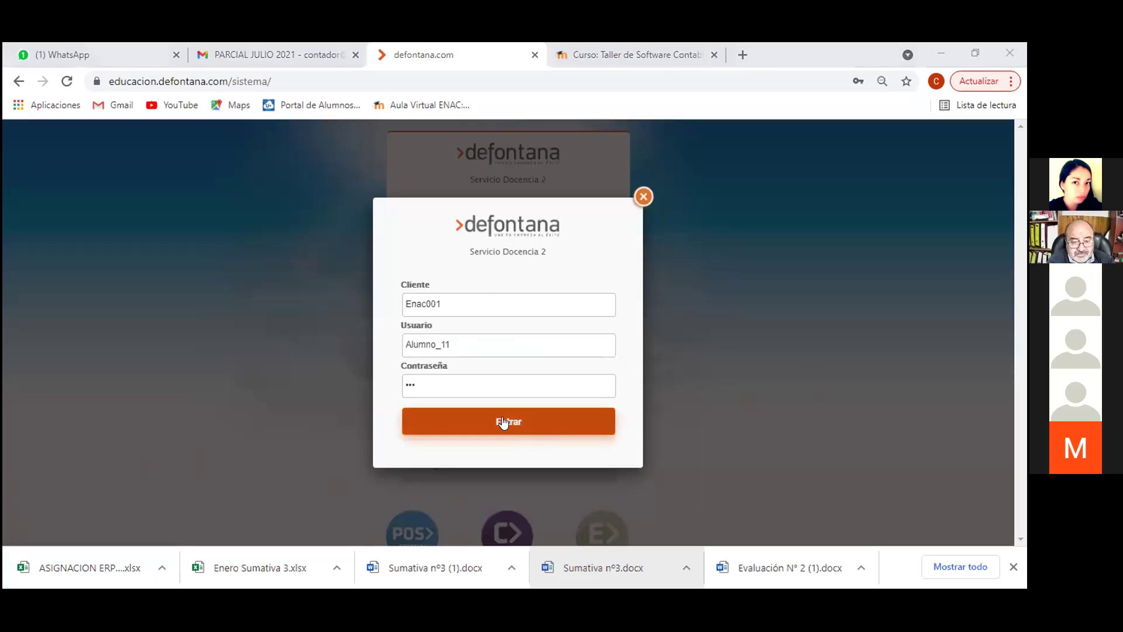
pyautogui.click(451, 431)
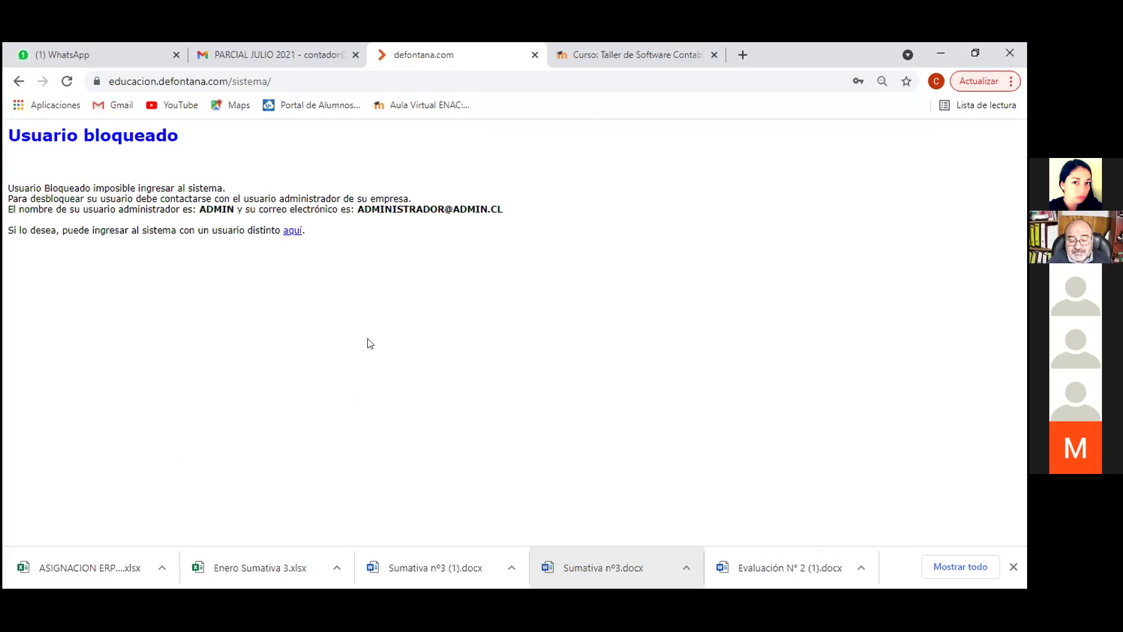
pyautogui.click(19, 80)
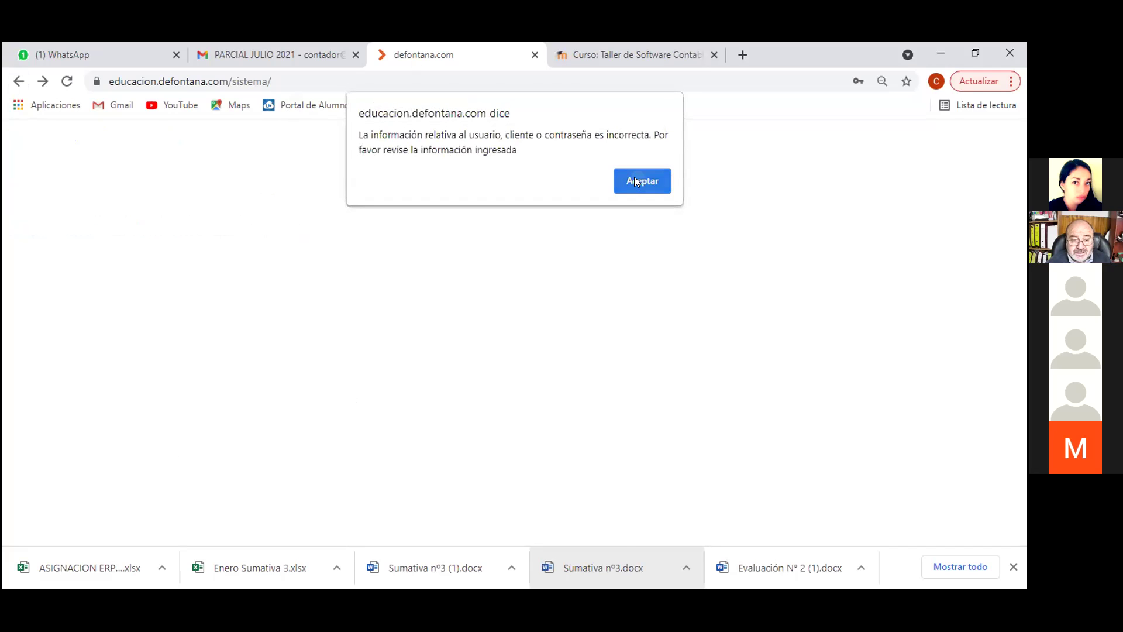
pyautogui.click(635, 179)
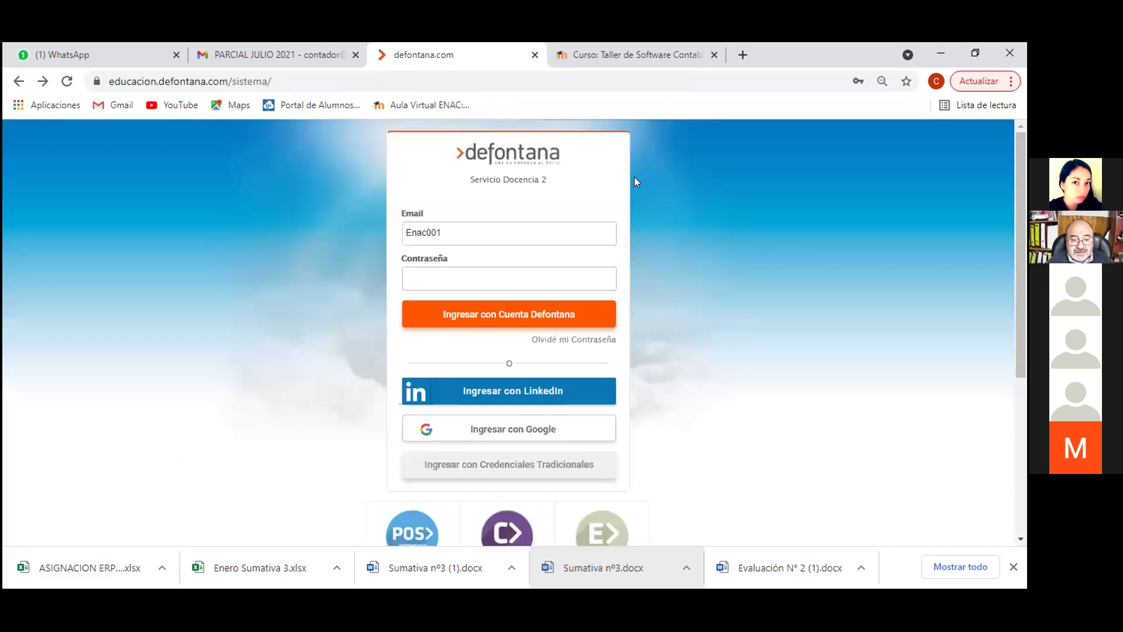
# Change the student username's last digit to 2, enter the password and submit
pyautogui.click(490, 475)
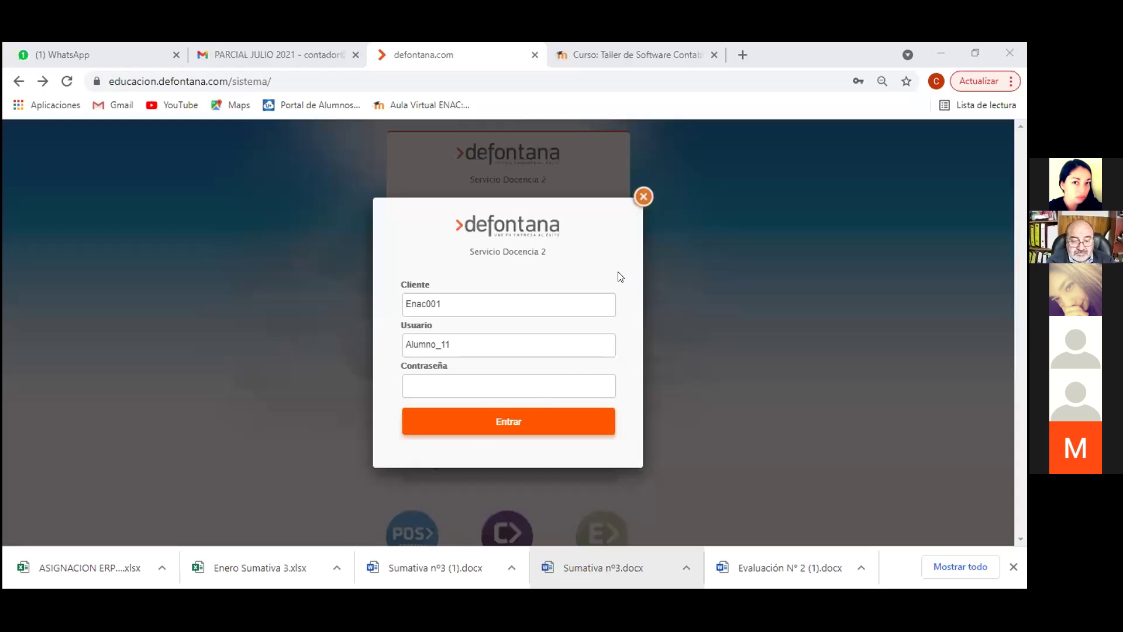
pyautogui.click(422, 391)
pyautogui.press('BackSpace')
pyautogui.click(422, 391)
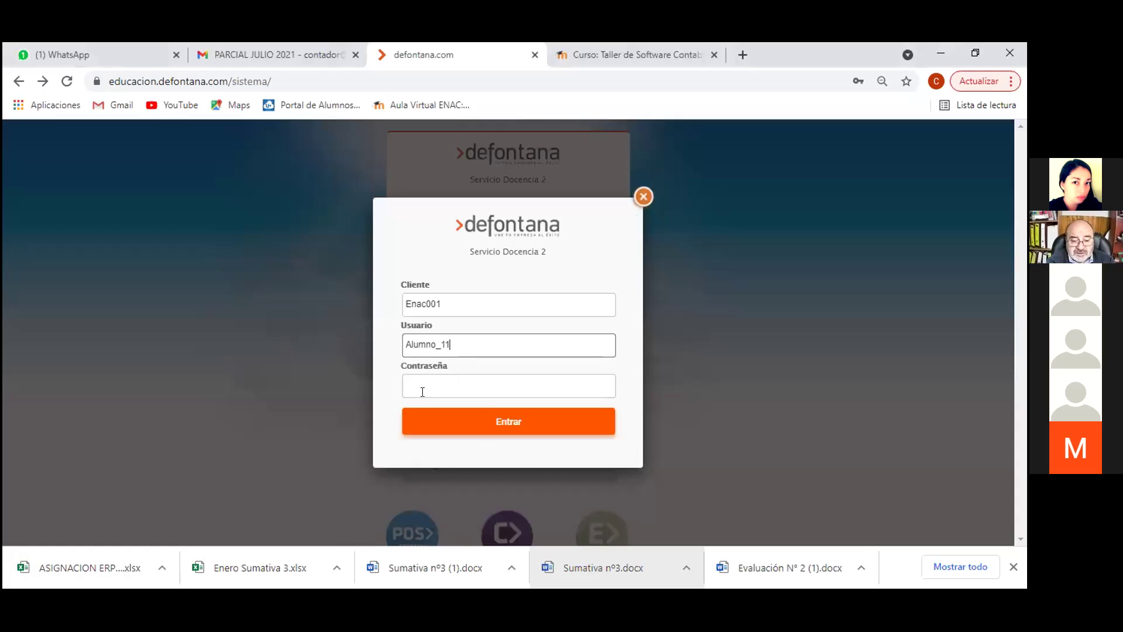
pyautogui.press('BackSpace')
pyautogui.write('2')
pyautogui.click(447, 384)
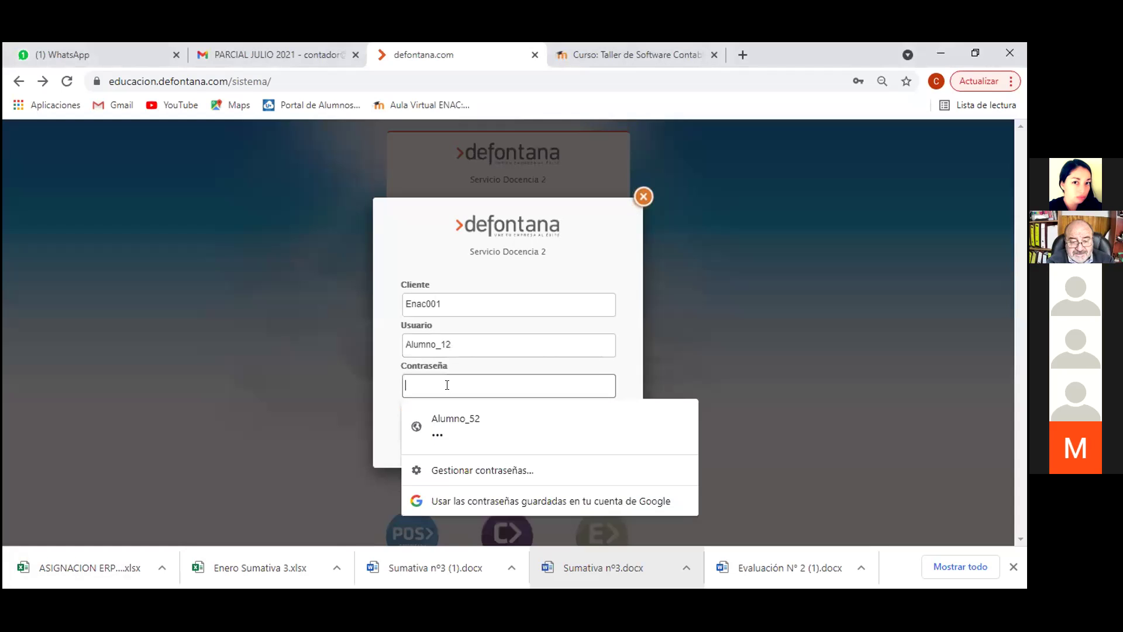
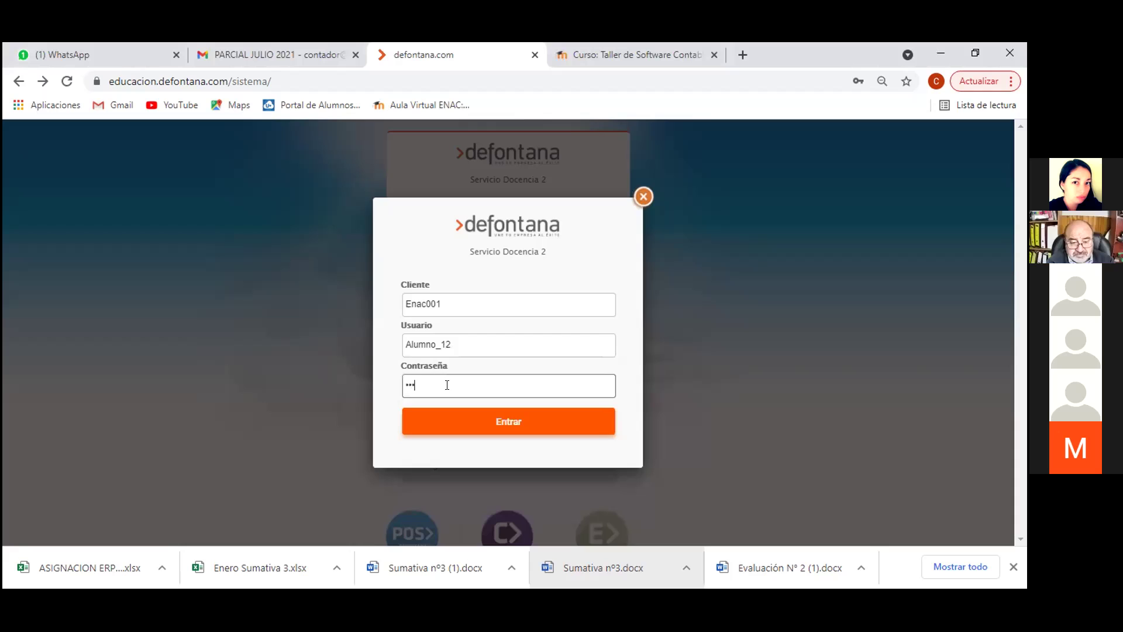
pyautogui.click(504, 420)
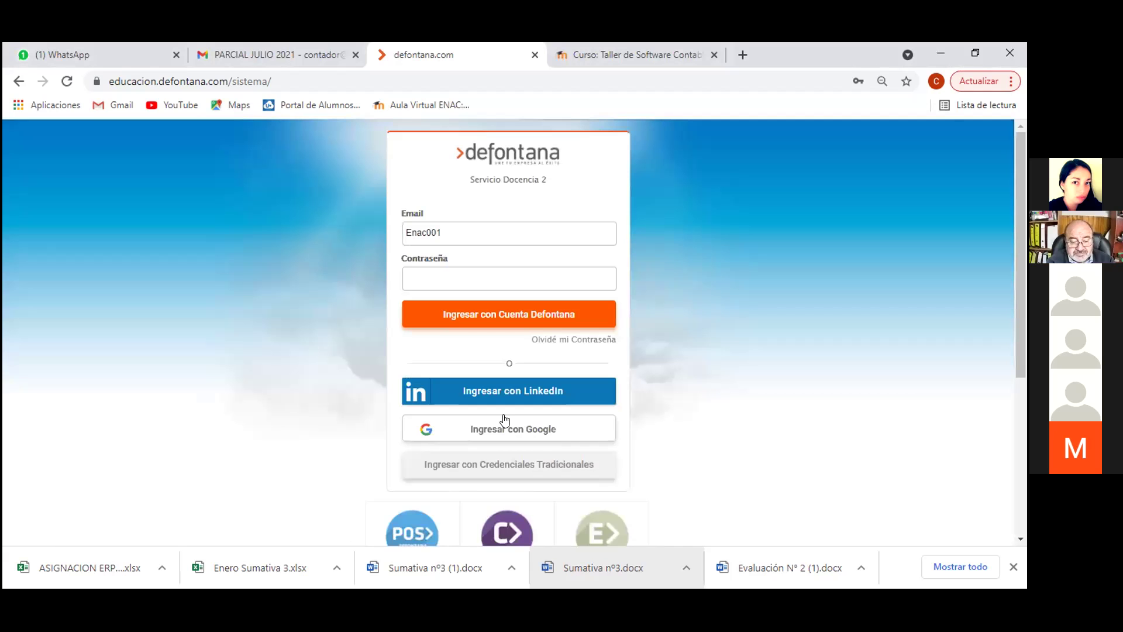
# Reopen and close the credentials form without signing in, then close the Defontana tab
pyautogui.click(539, 463)
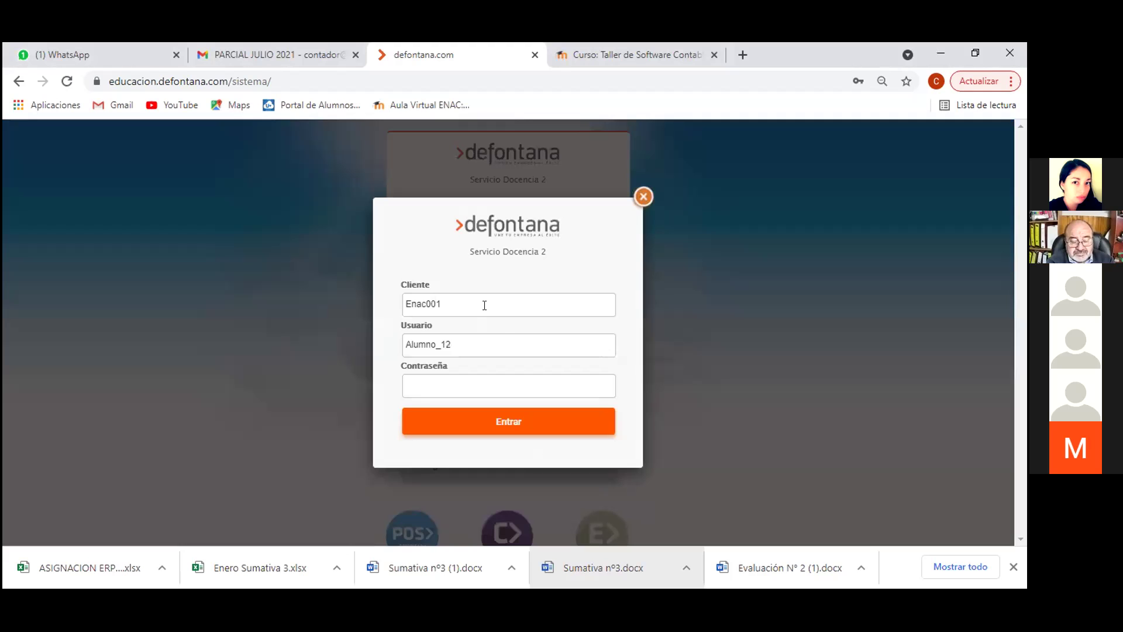
pyautogui.click(480, 374)
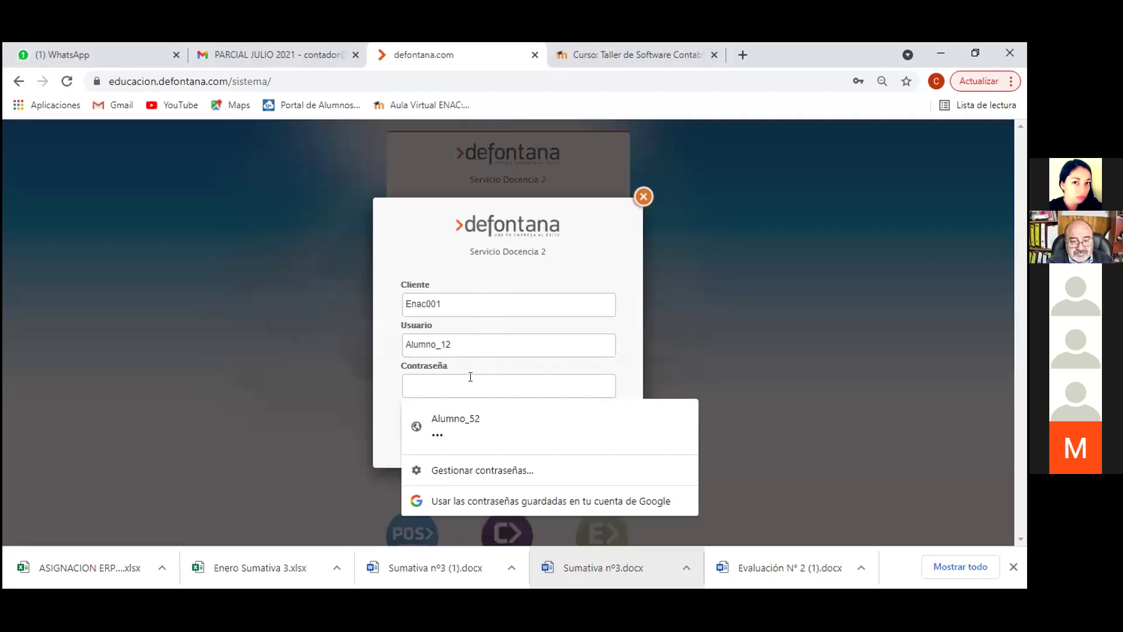
pyautogui.rightClick(412, 384)
pyautogui.click(411, 380)
pyautogui.click(355, 493)
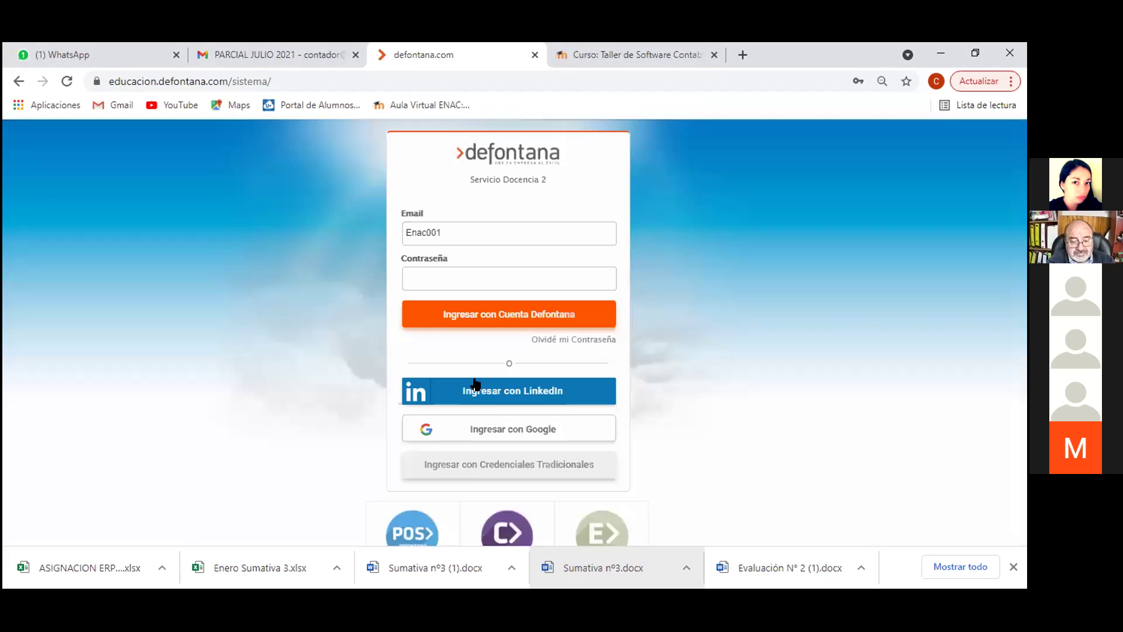
pyautogui.click(477, 468)
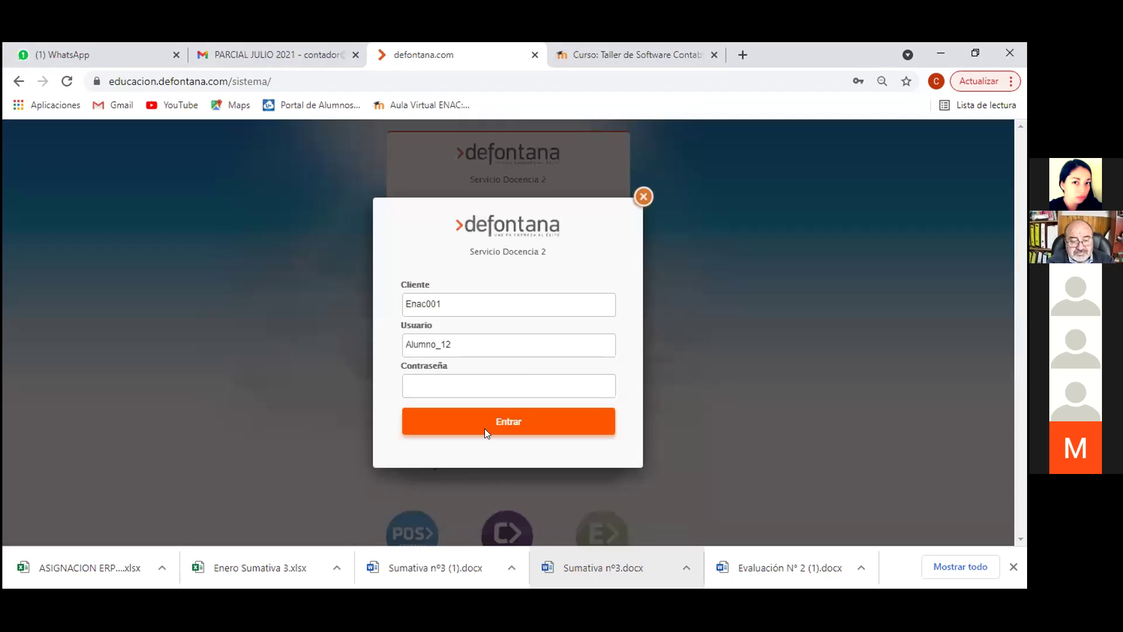
pyautogui.click(502, 384)
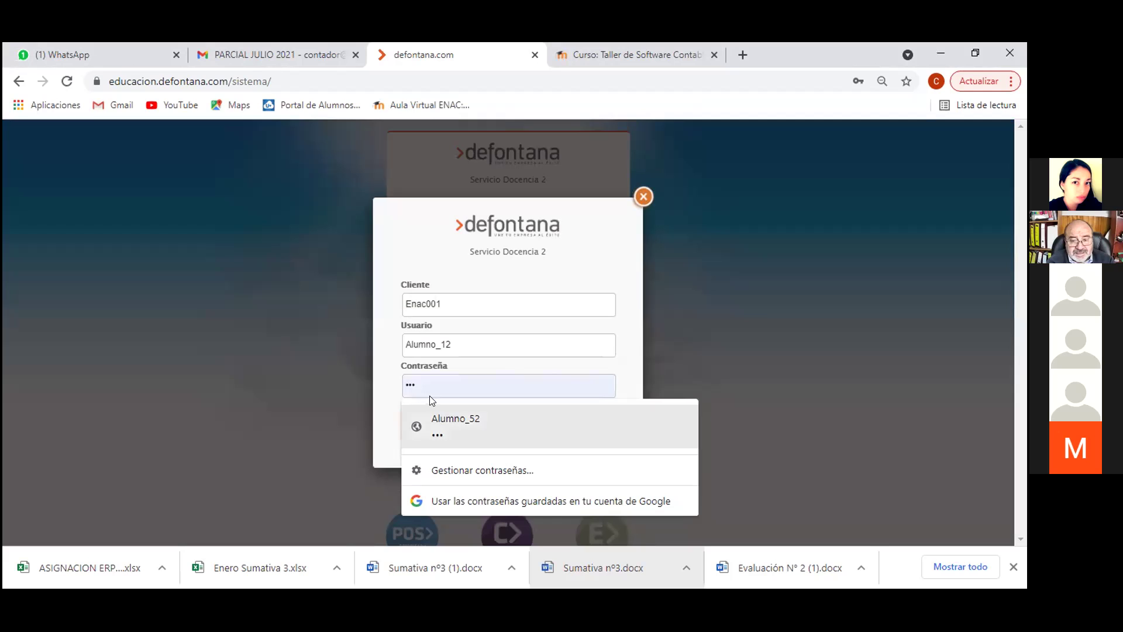
pyautogui.click(641, 198)
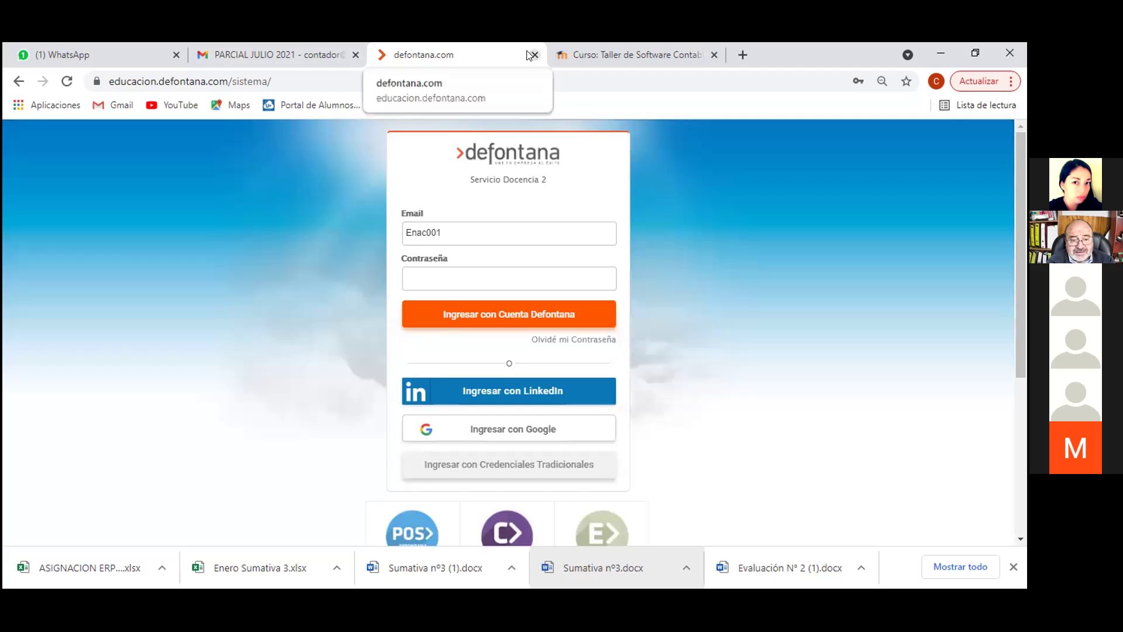
pyautogui.click(533, 55)
# Go to defontana.com in a new tab, choose Chile and expand Usar antiguo acceso
pyautogui.hotkey('ctrl', 't')
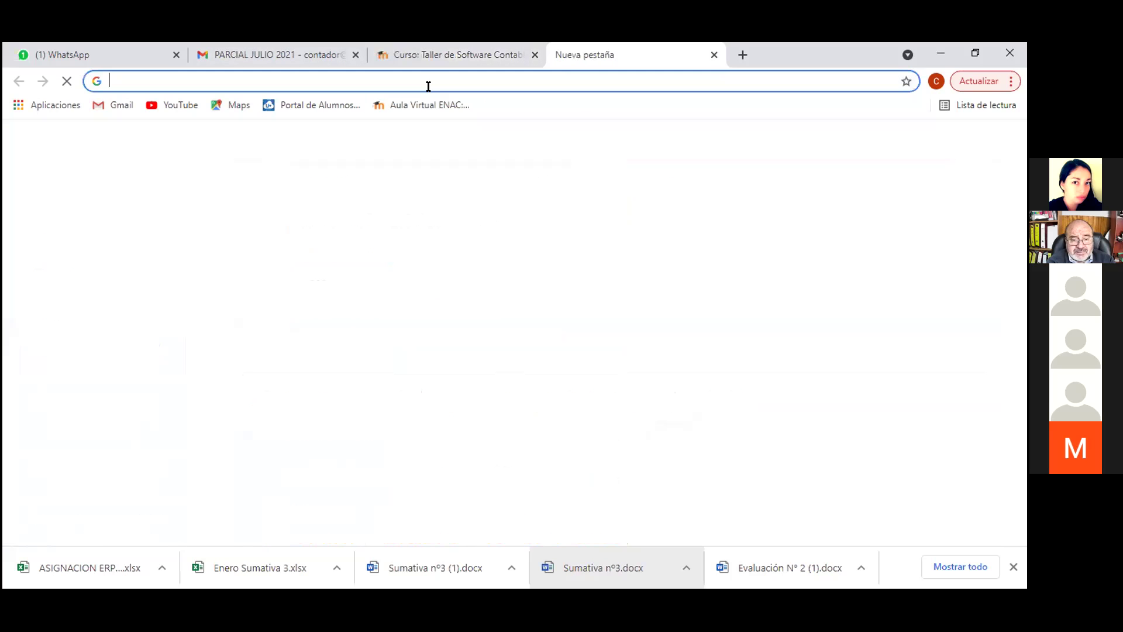
pyautogui.write('de')
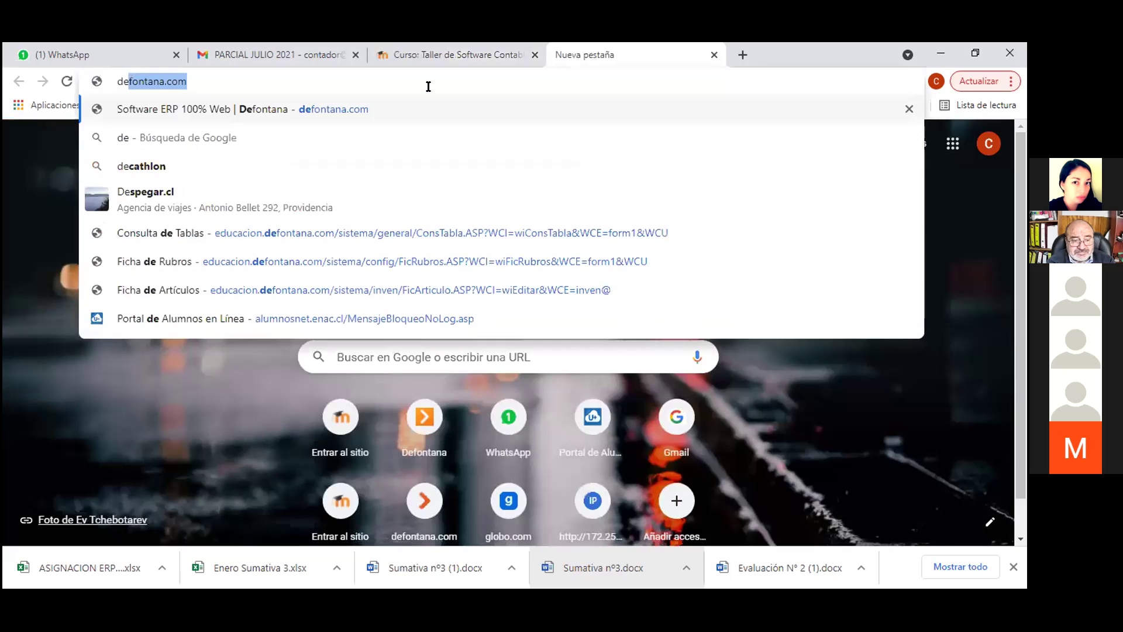
pyautogui.press('Return')
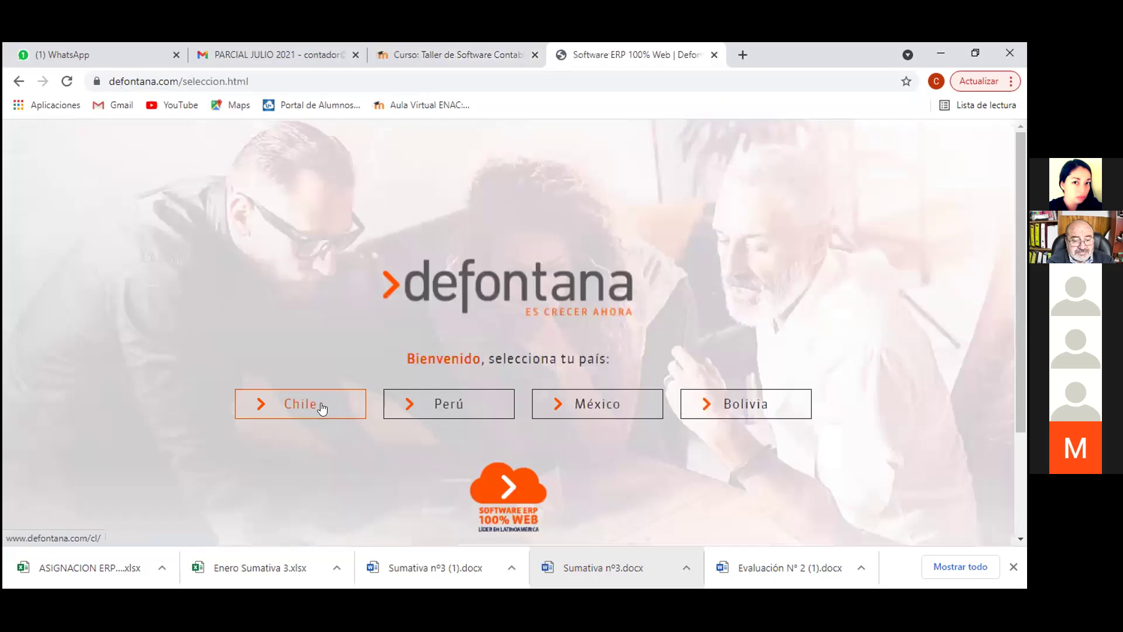
pyautogui.click(322, 407)
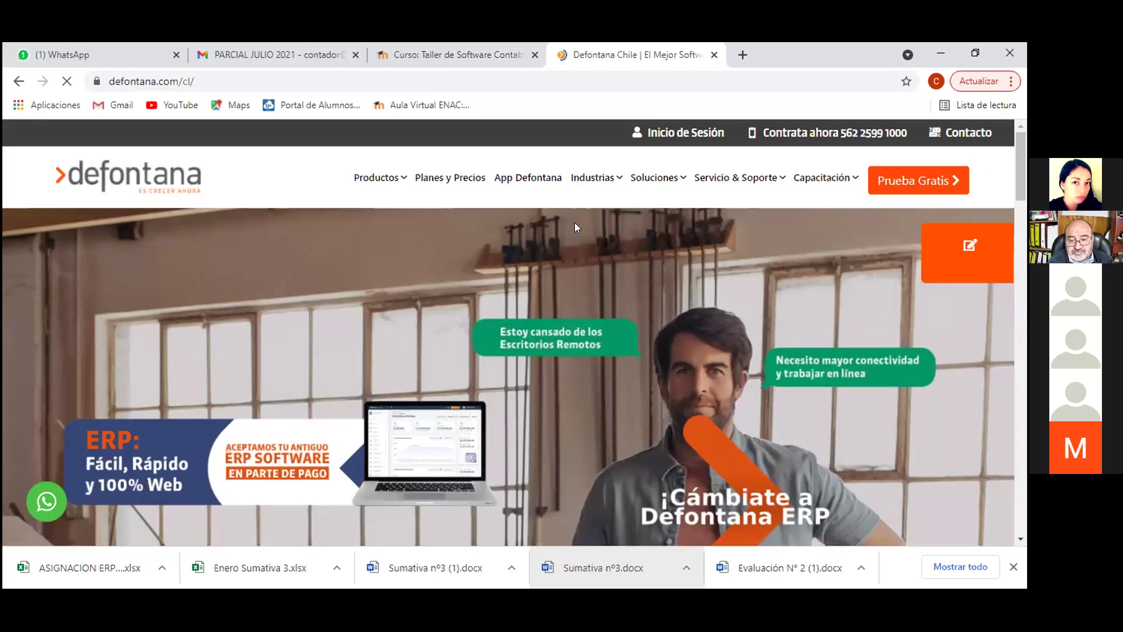
pyautogui.click(702, 127)
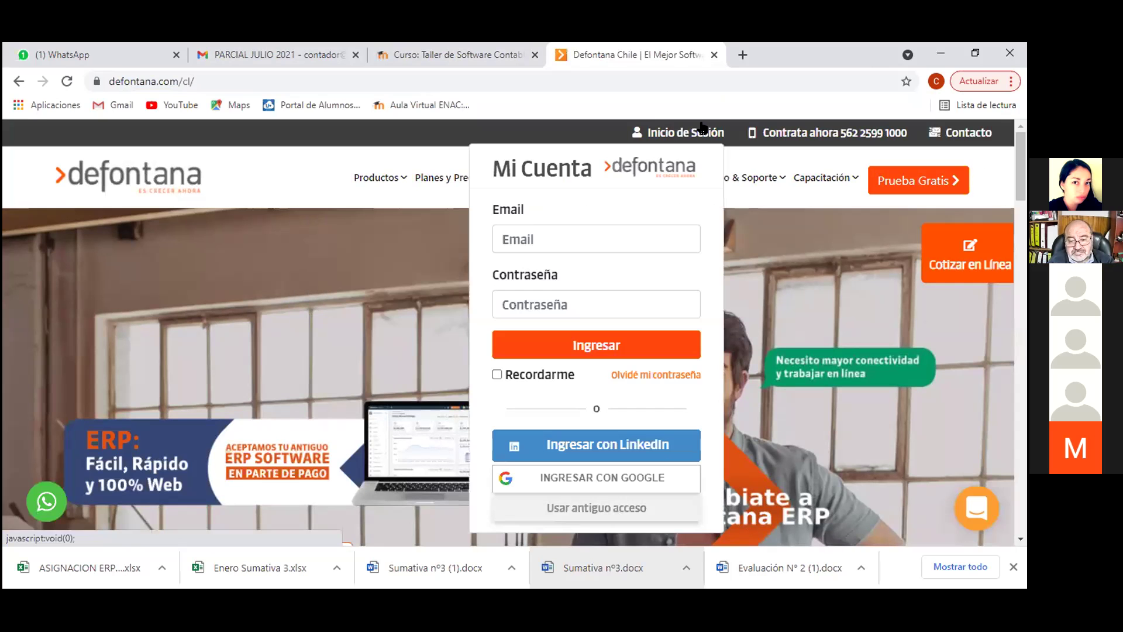
pyautogui.click(591, 507)
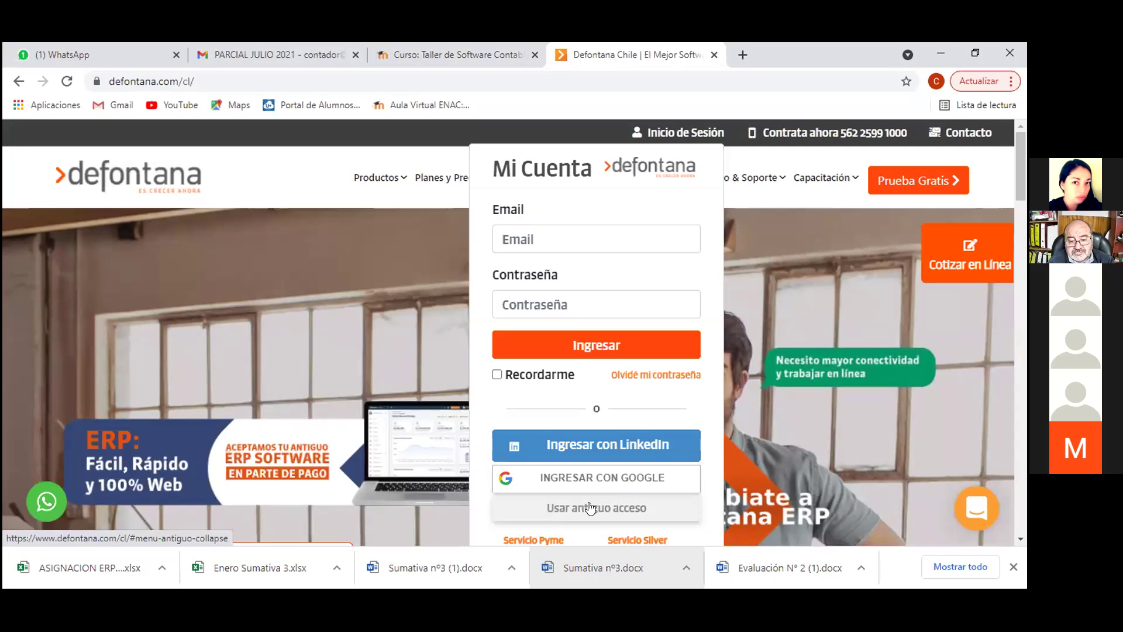
# Open the Servicio Dedicado company search, search 'ena' and open ENAC
pyautogui.moveTo(1022, 196); pyautogui.dragTo(1024, 207)
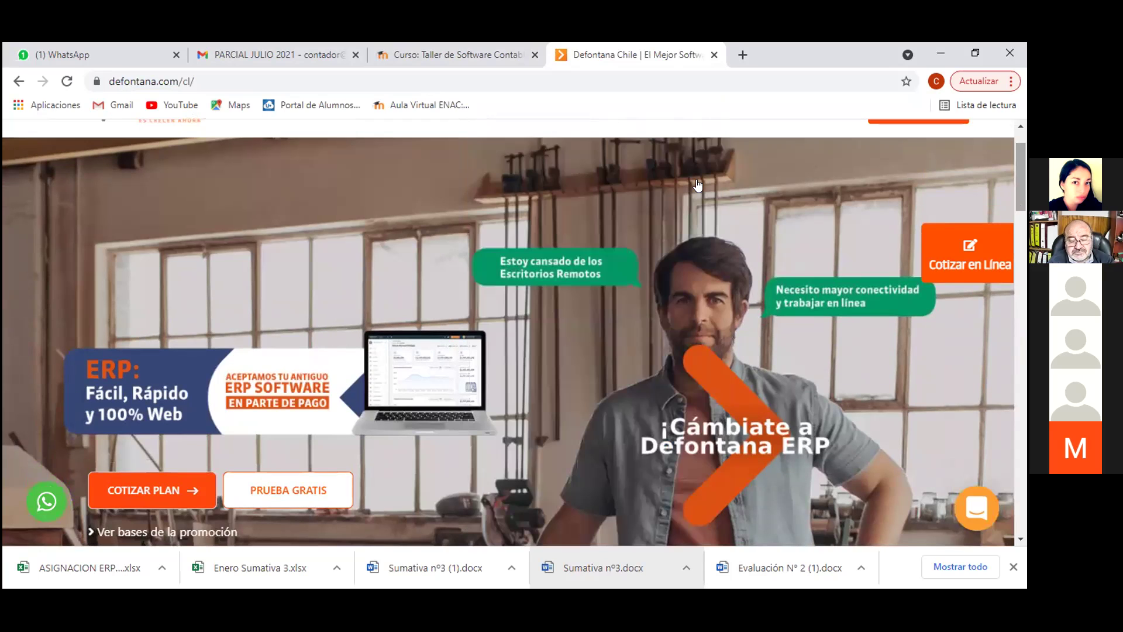
pyautogui.scroll(1, 696, 176)
pyautogui.click(688, 128)
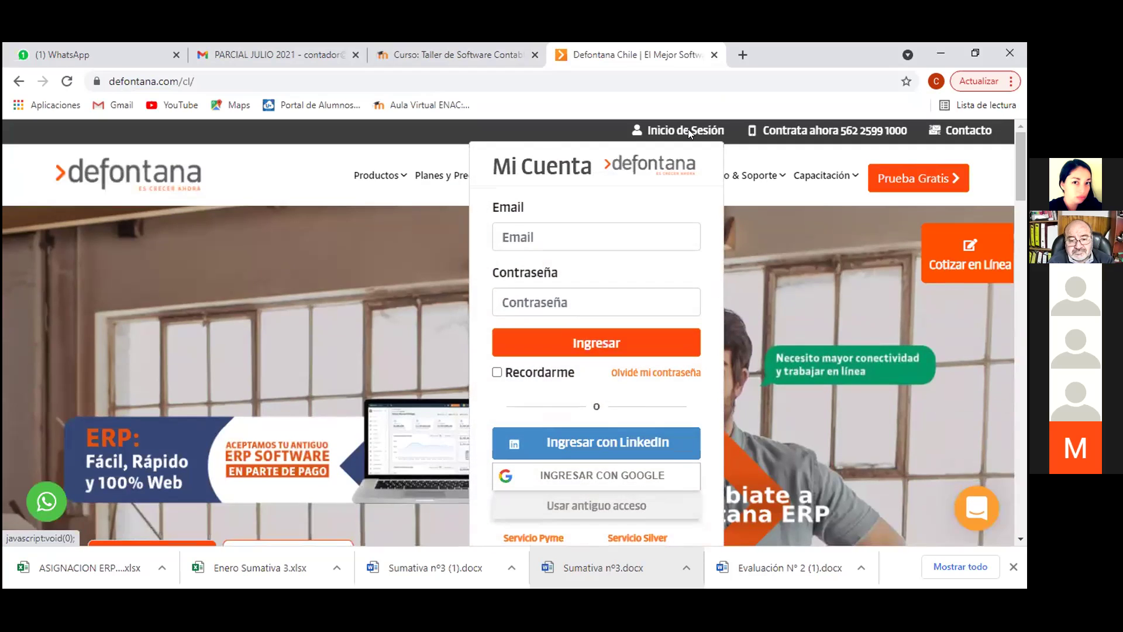
pyautogui.scroll(-2, 688, 129)
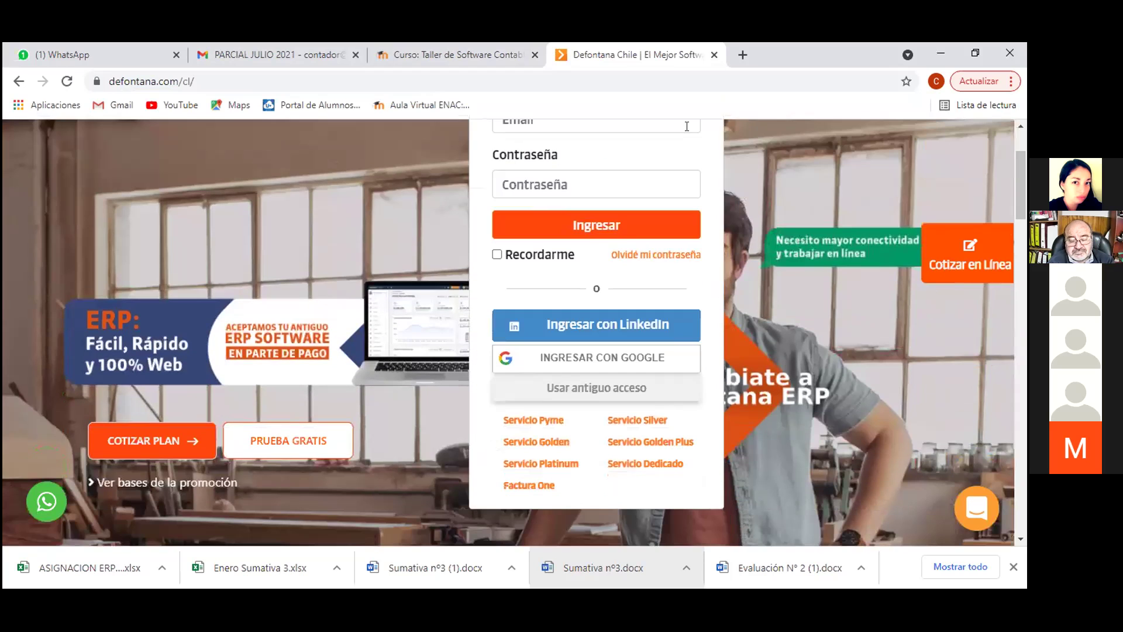
pyautogui.click(626, 466)
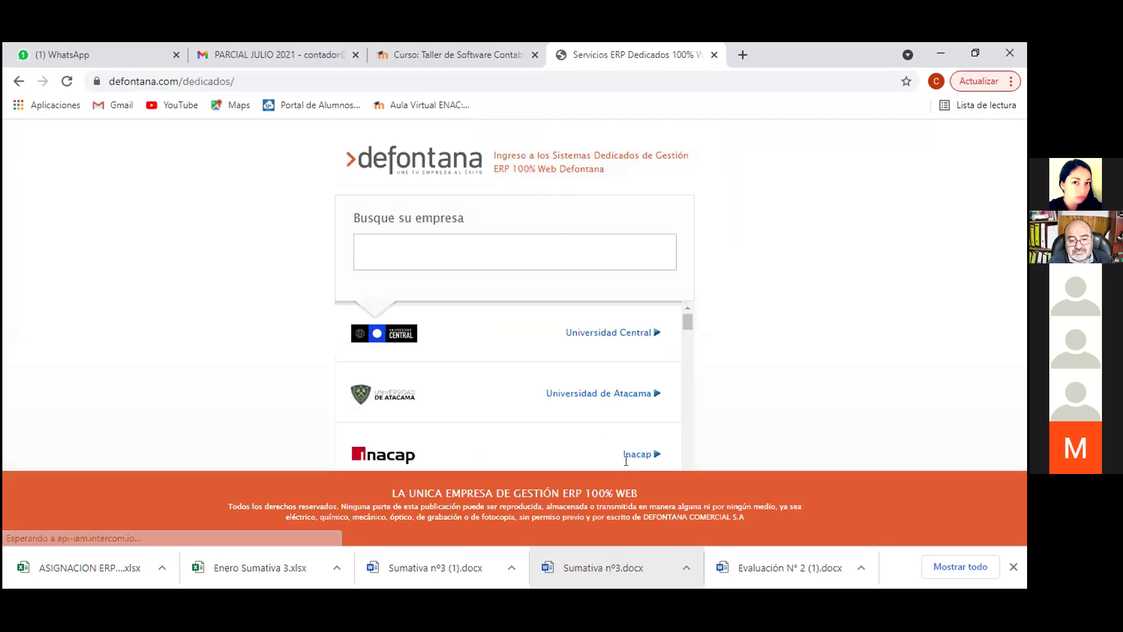
pyautogui.write('ena')
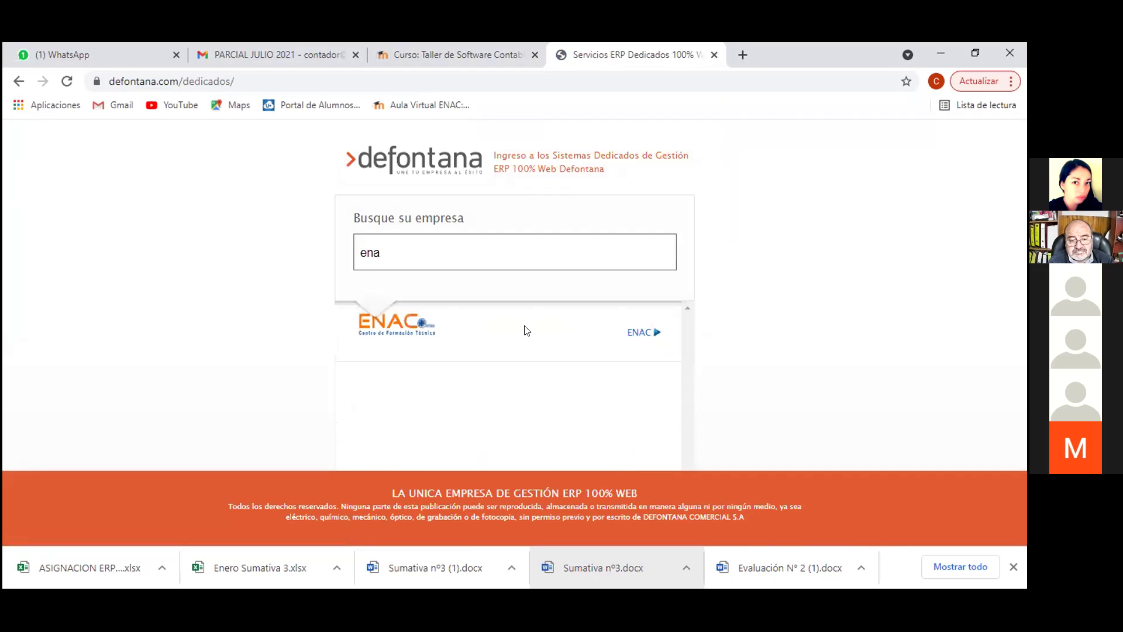
pyautogui.click(644, 335)
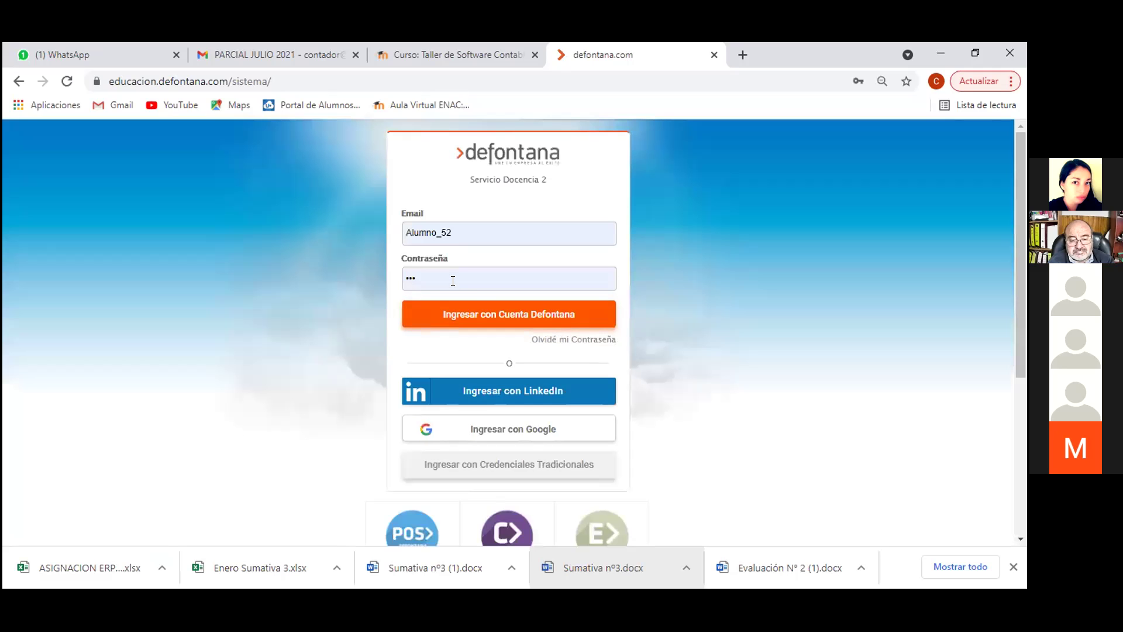
# Accept the suggested client code and change the username's ending to 12
pyautogui.click(504, 459)
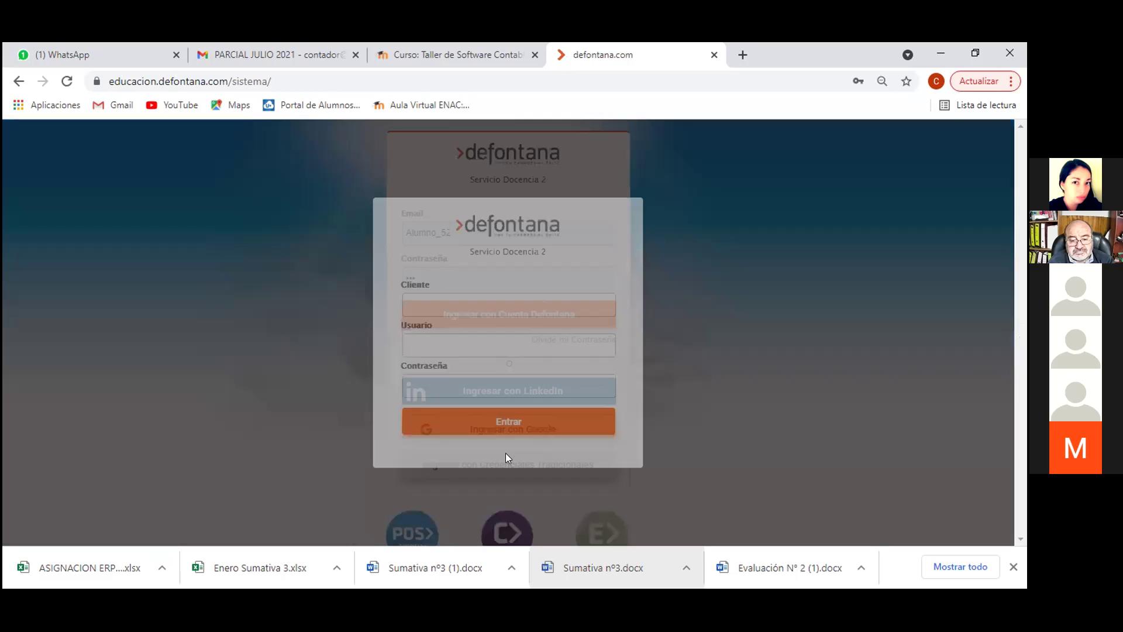
pyautogui.click(484, 303)
pyautogui.click(442, 330)
pyautogui.click(470, 344)
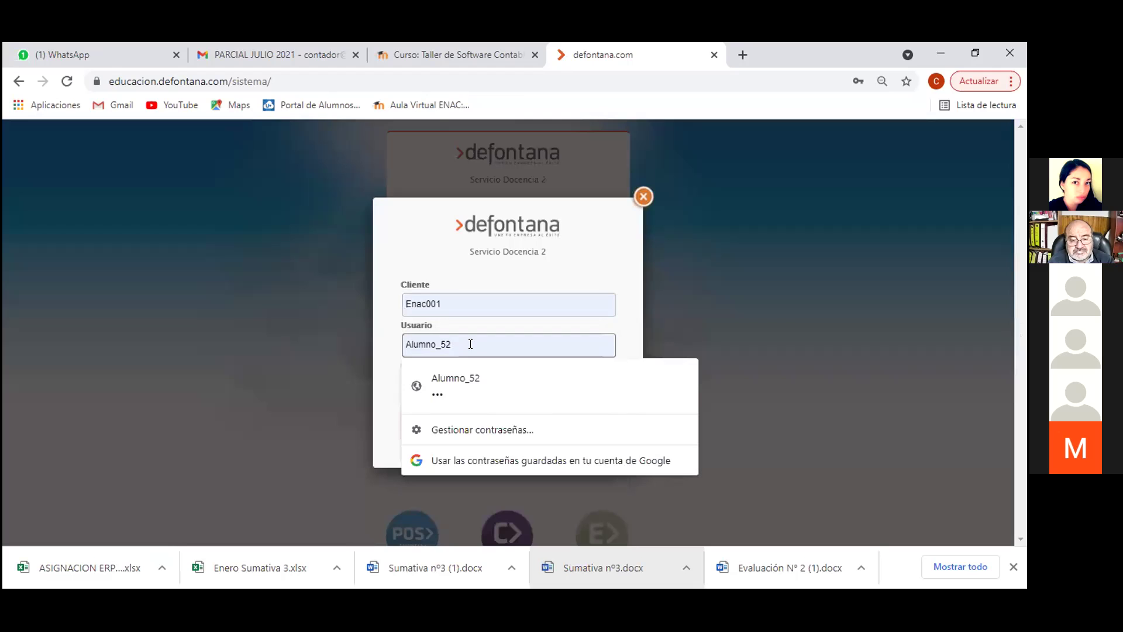
pyautogui.press('BackSpace')
pyautogui.write('12')
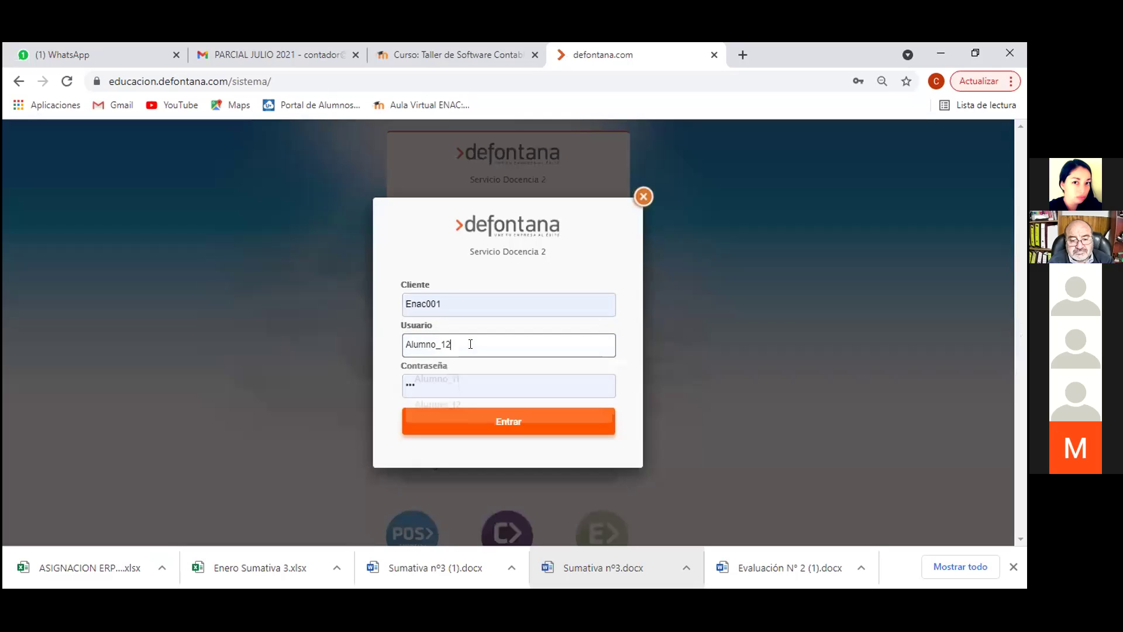
# Enter the student password, submit, and dismiss the incorrect credentials warning
pyautogui.click(433, 383)
pyautogui.press('BackSpace')
pyautogui.press('BackSpace')
pyautogui.press('BackSpace')
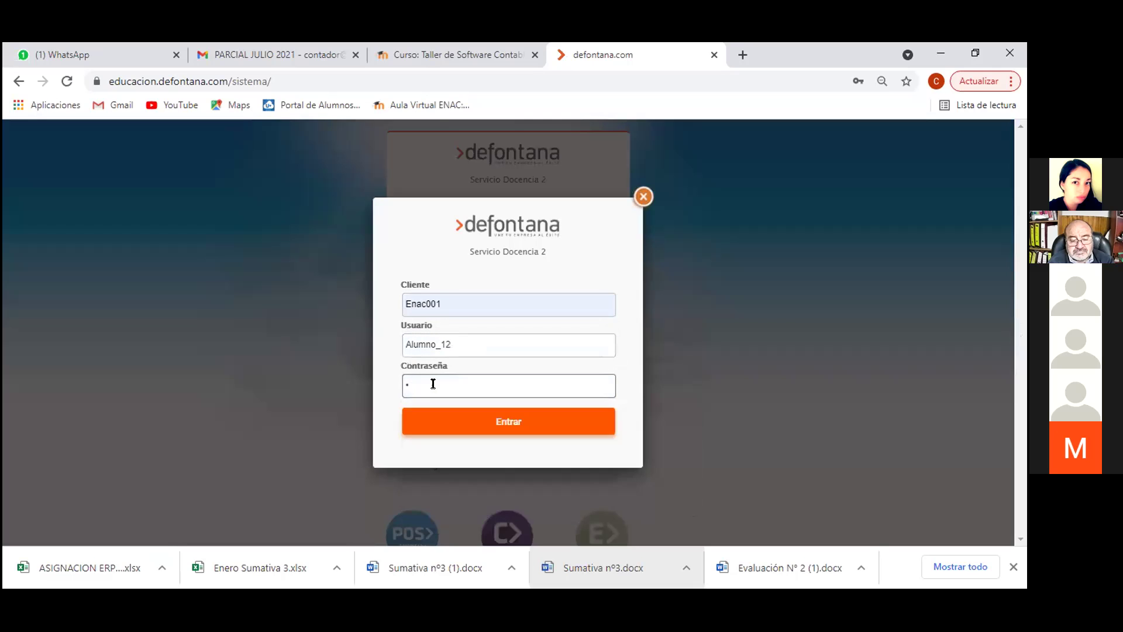
pyautogui.write('1')
pyautogui.click(495, 421)
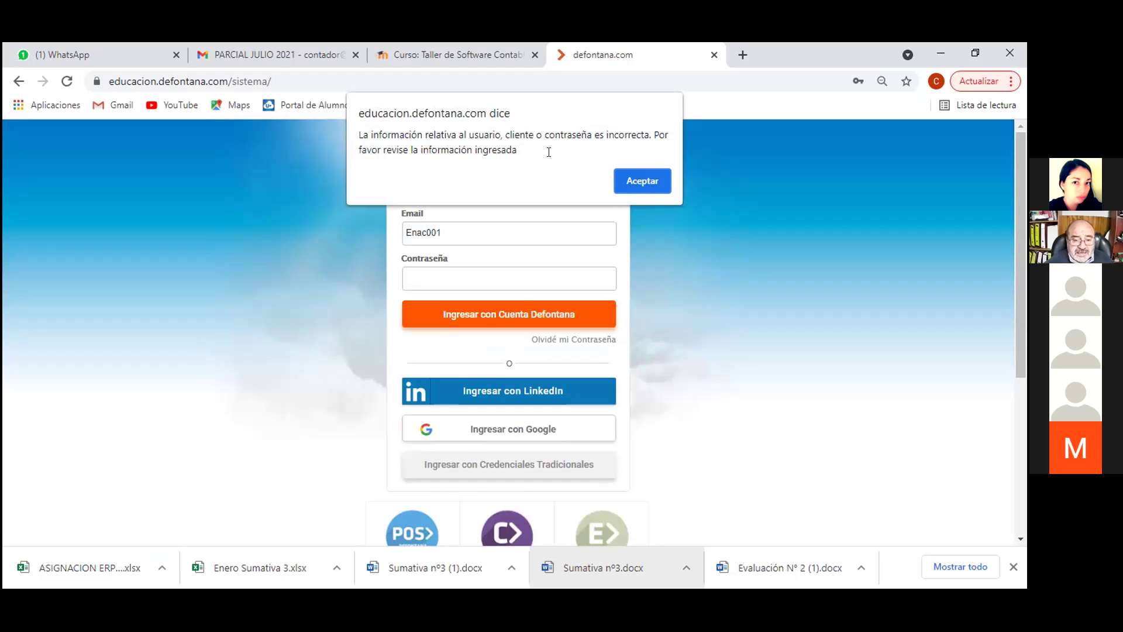
pyautogui.click(655, 181)
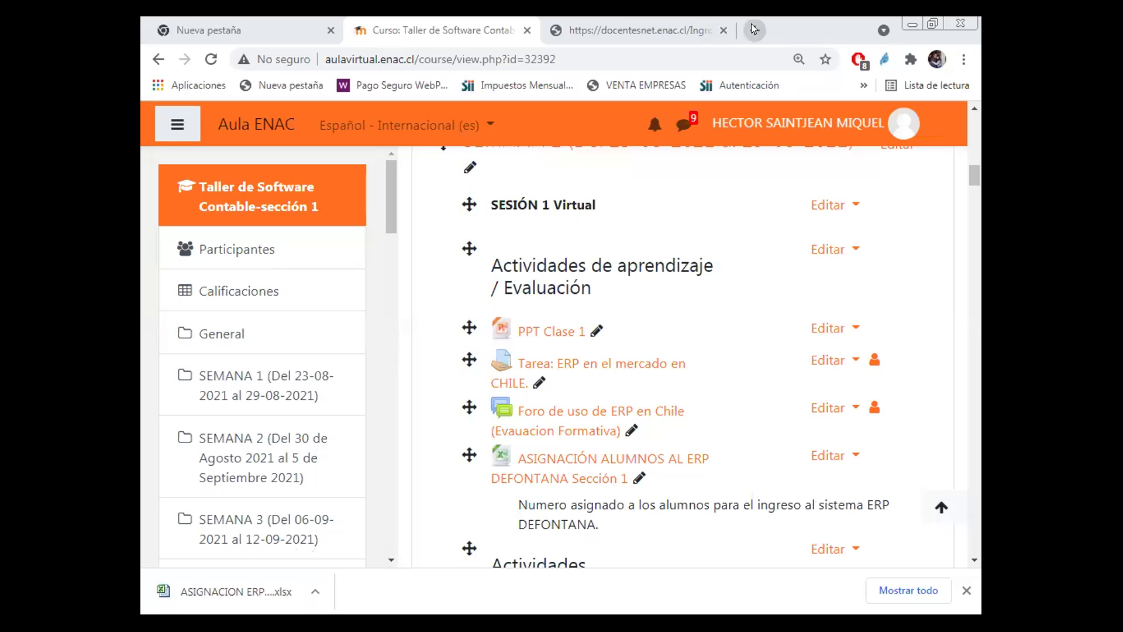
pyautogui.click(754, 30)
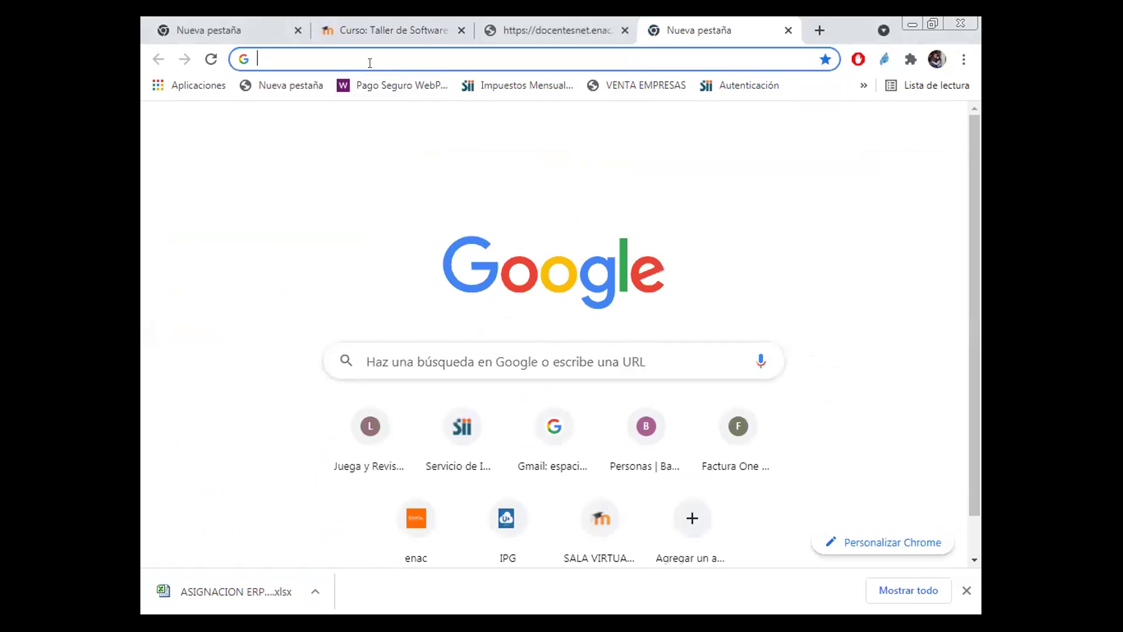
pyautogui.write('www')
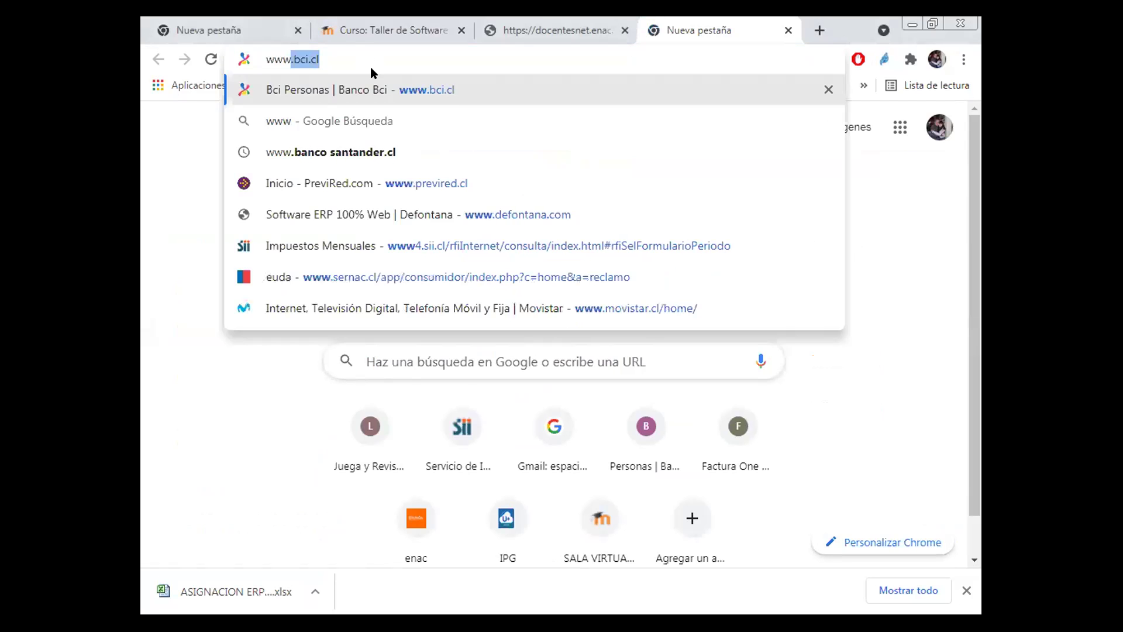
pyautogui.write('.defontana.com')
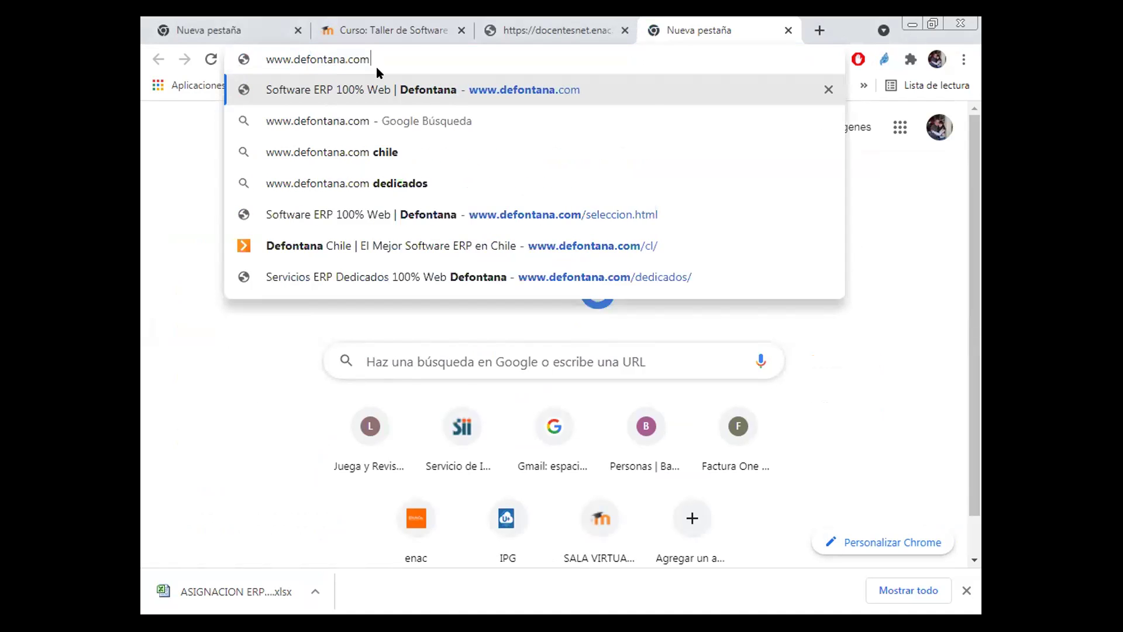
pyautogui.press('Return')
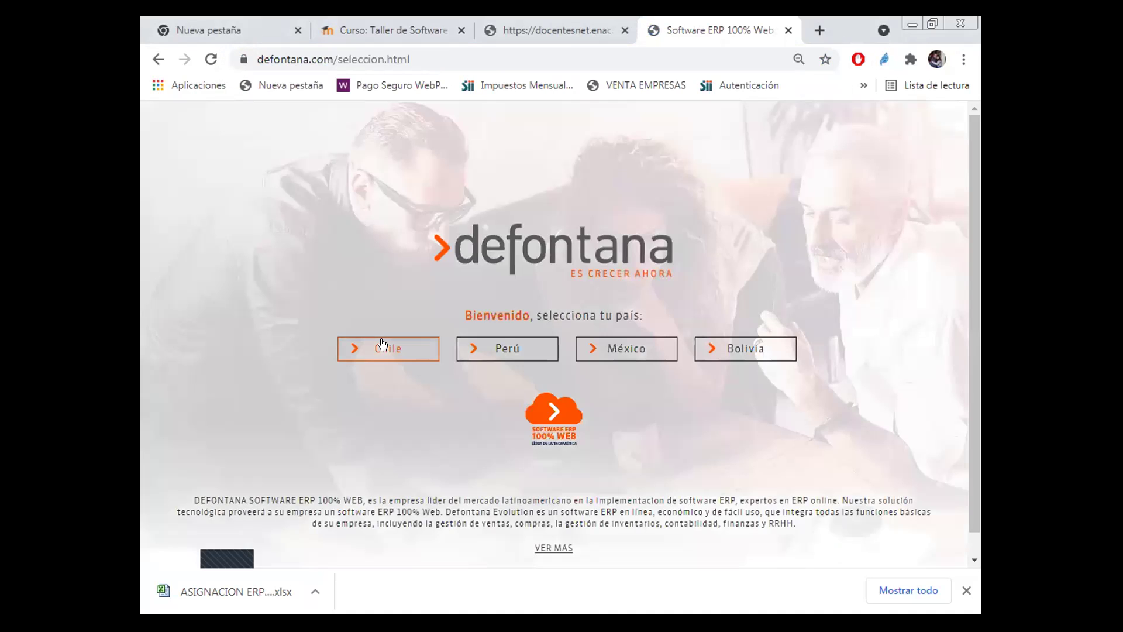
pyautogui.click(382, 346)
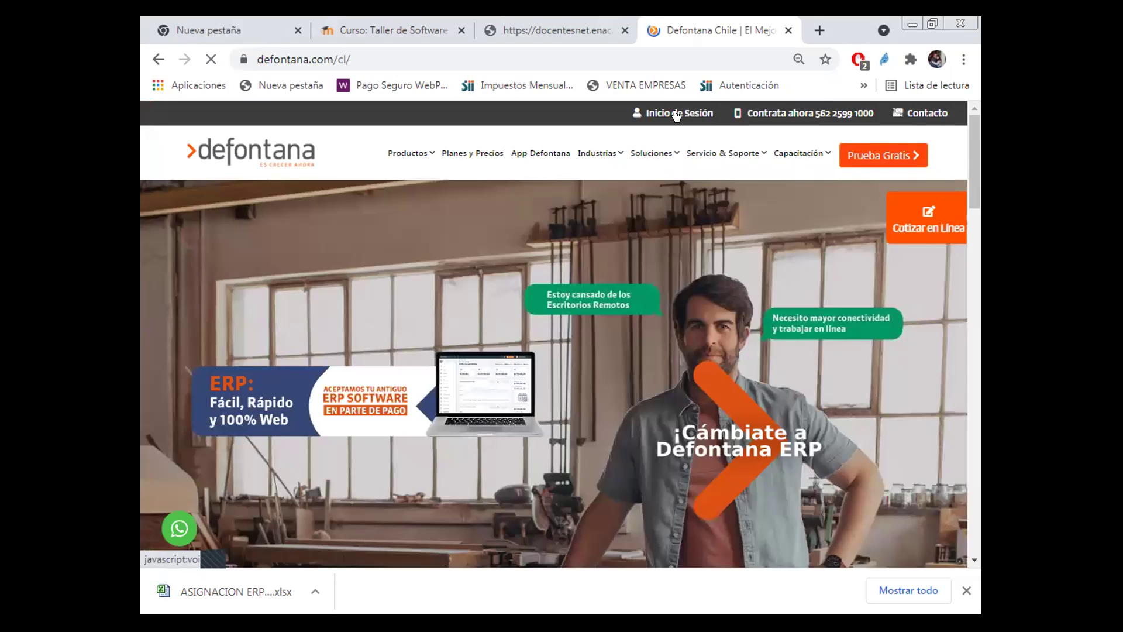
pyautogui.click(676, 114)
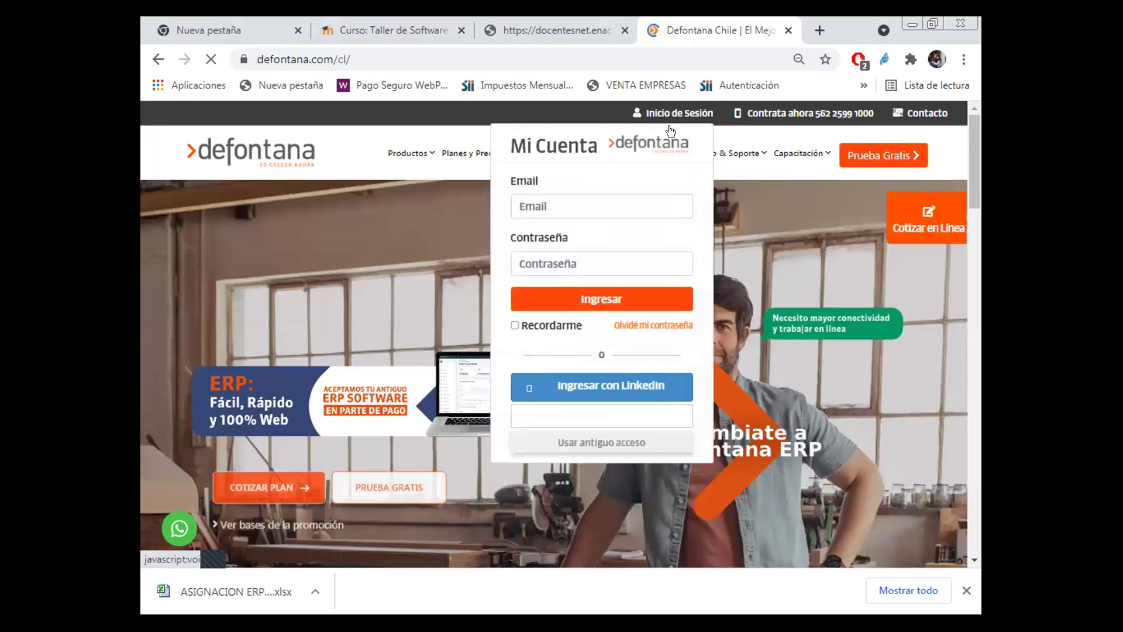
pyautogui.click(585, 442)
pyautogui.click(634, 507)
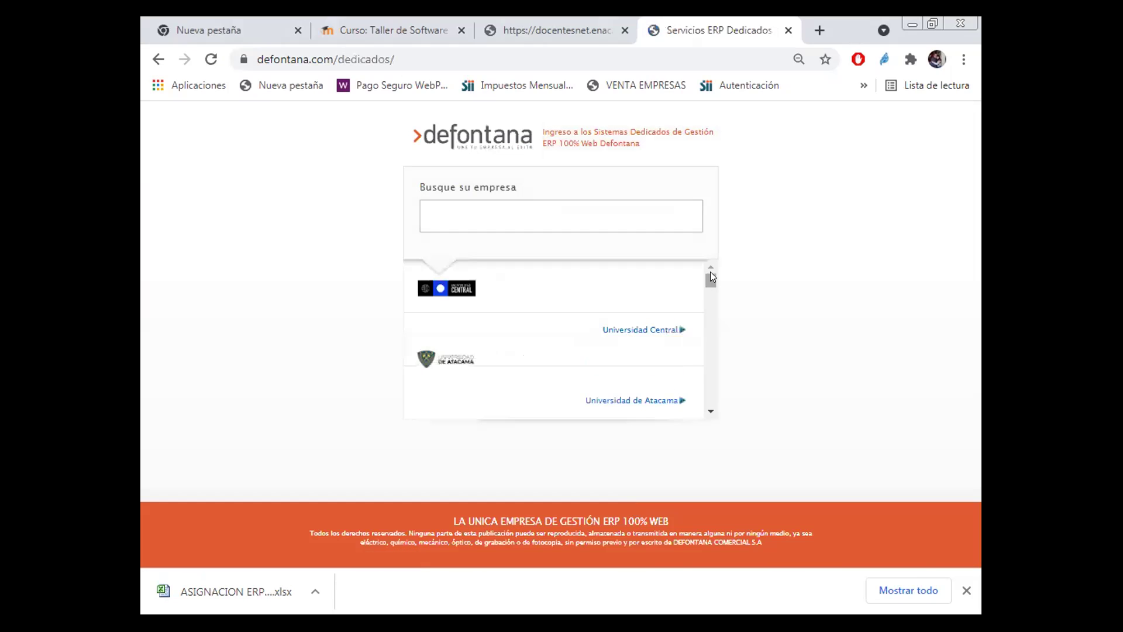
pyautogui.moveTo(710, 276); pyautogui.dragTo(708, 434)
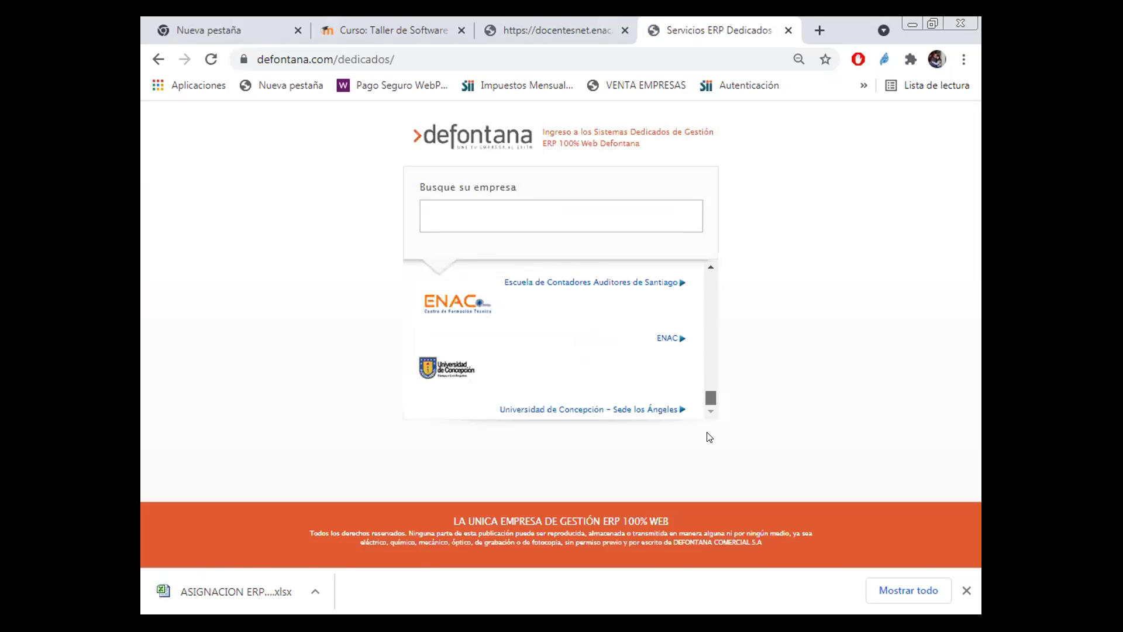
# Open the ENAC system, choose Salir from the user menu and confirm signing out
pyautogui.click(670, 338)
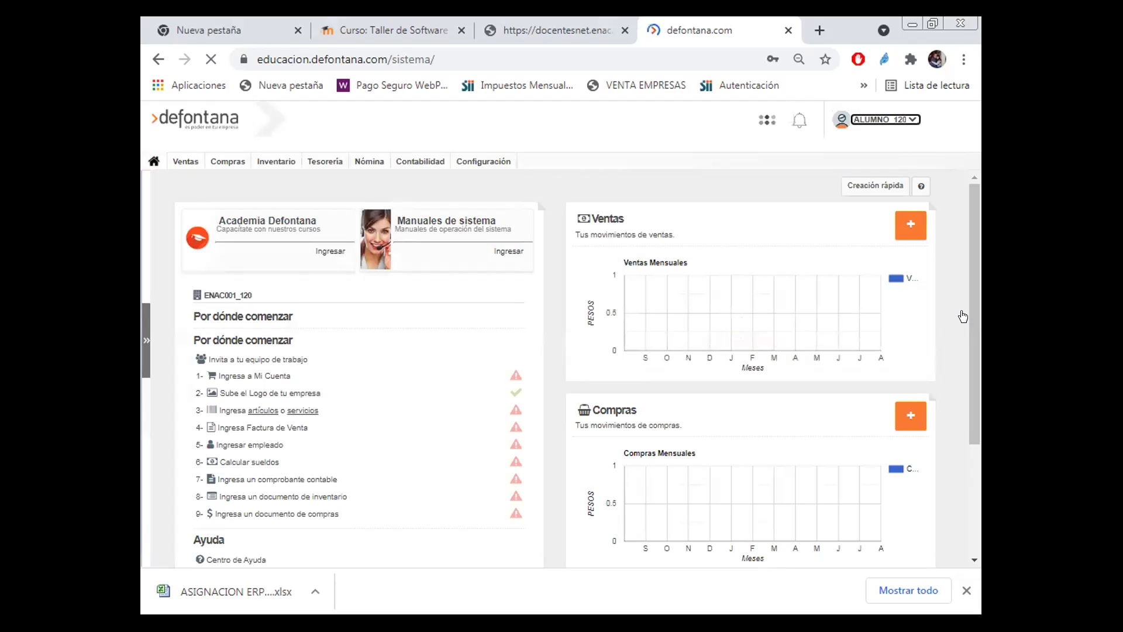
pyautogui.click(884, 123)
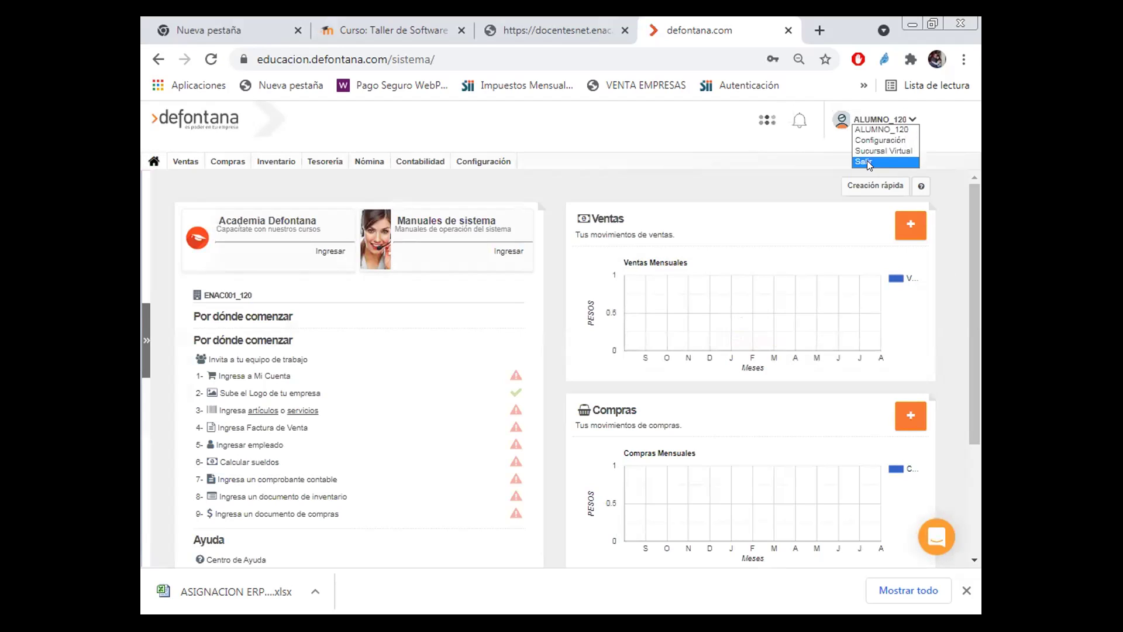
pyautogui.click(866, 162)
pyautogui.click(631, 149)
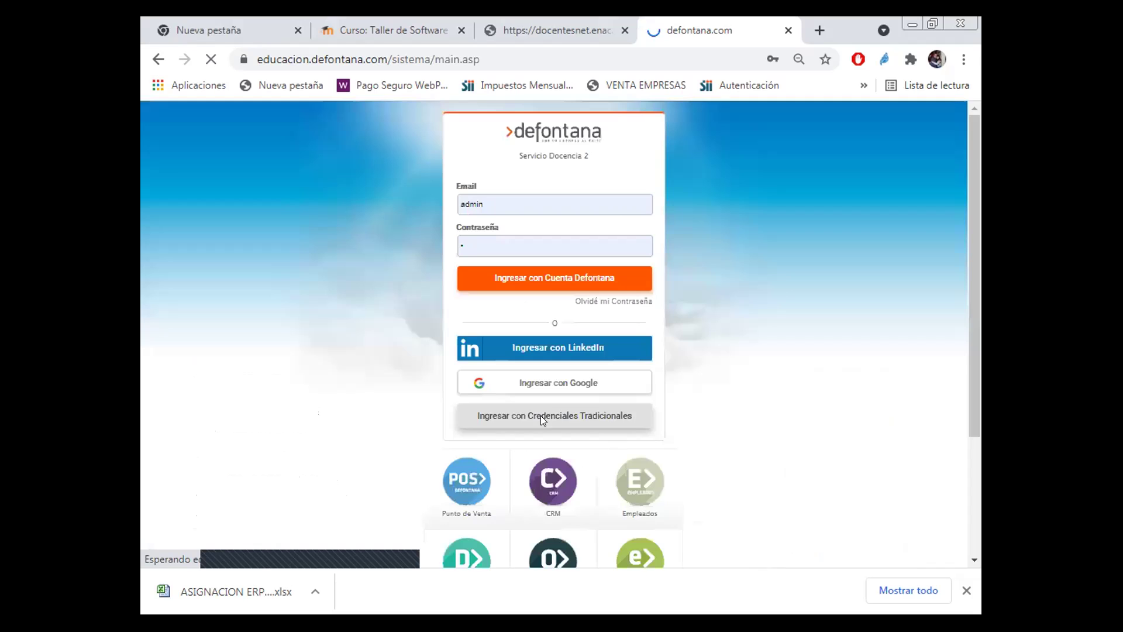
# Open the traditional credentials form, choose the ENAC client and enter student user alumno_12
pyautogui.click(540, 415)
pyautogui.click(505, 304)
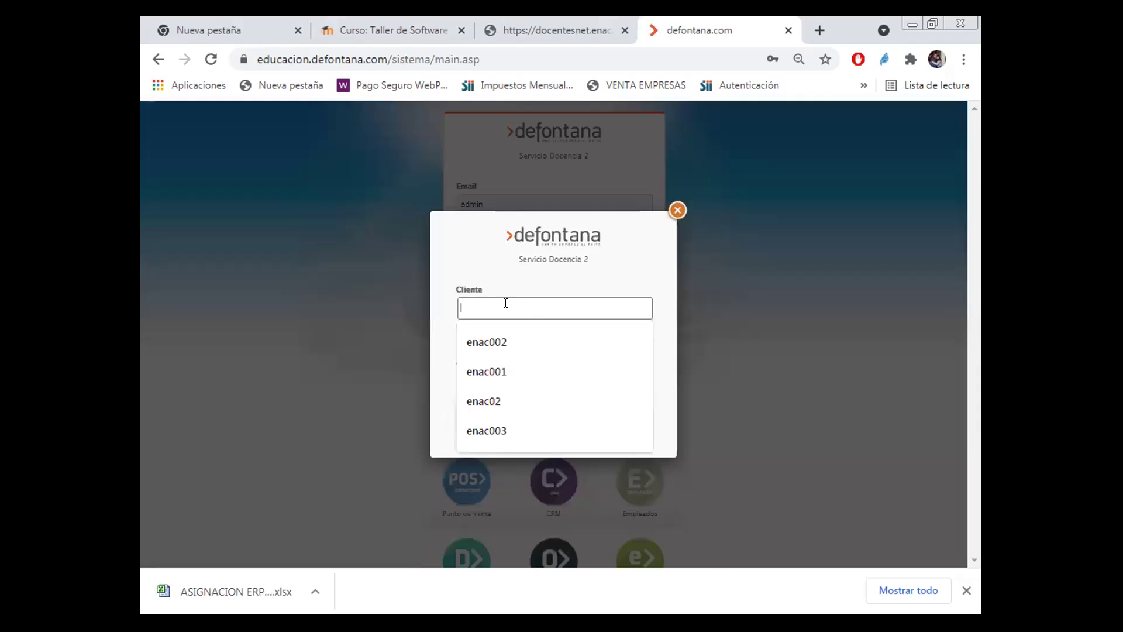
pyautogui.click(485, 370)
pyautogui.click(492, 344)
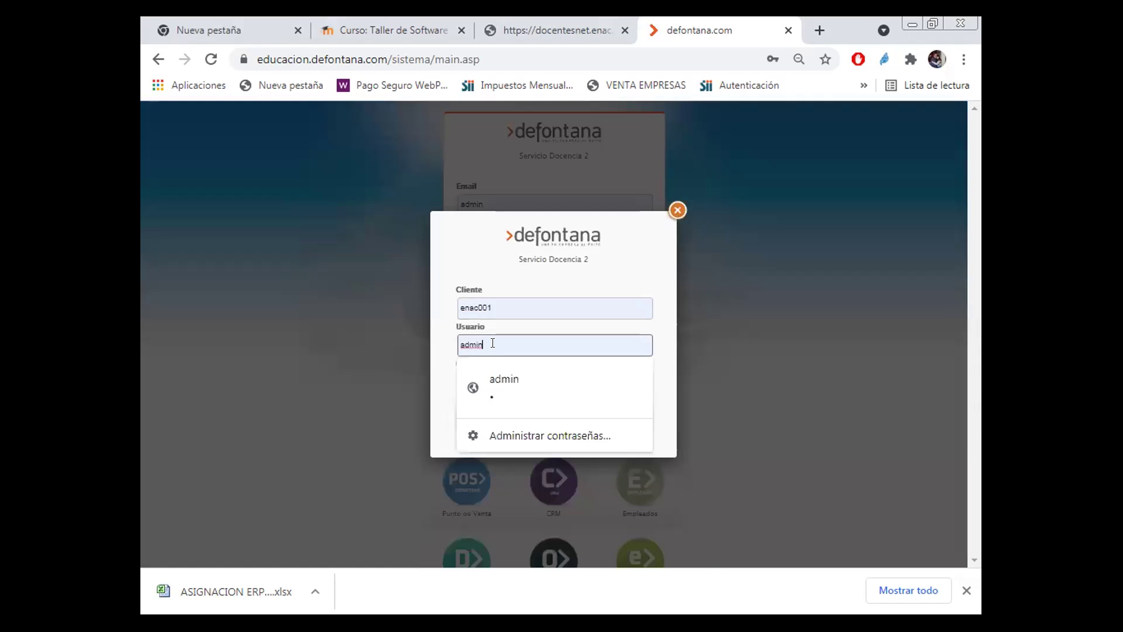
pyautogui.press('BackSpace')
pyautogui.press('BackSpace')
pyautogui.press('BackSpace')
pyautogui.press('BackSpace')
pyautogui.press('BackSpace')
pyautogui.write('alumno')
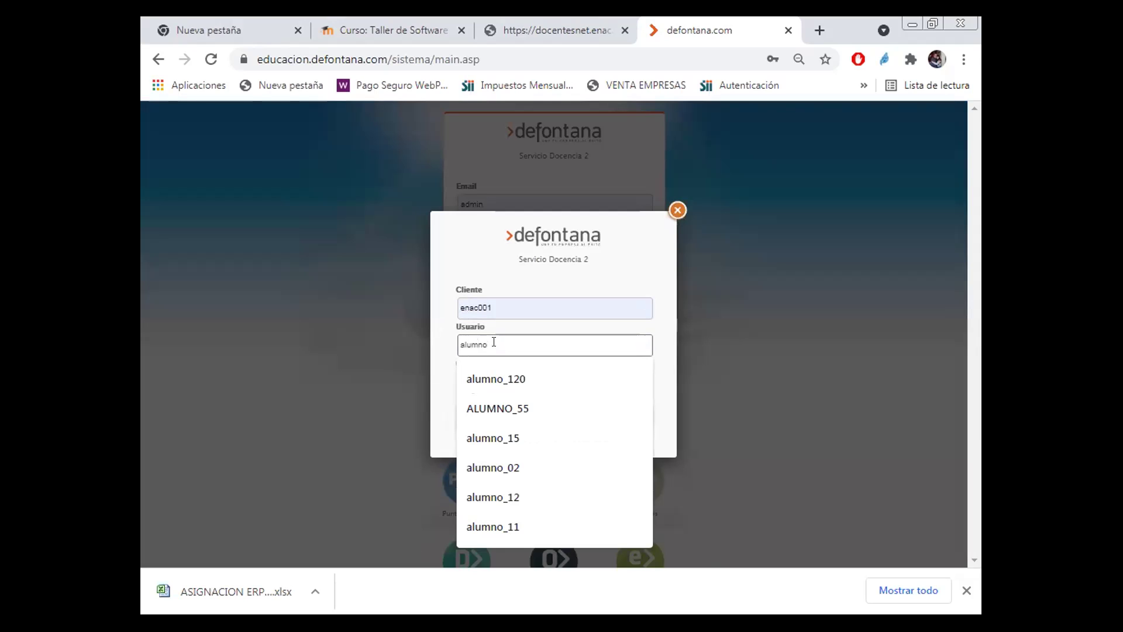
pyautogui.write('_12')
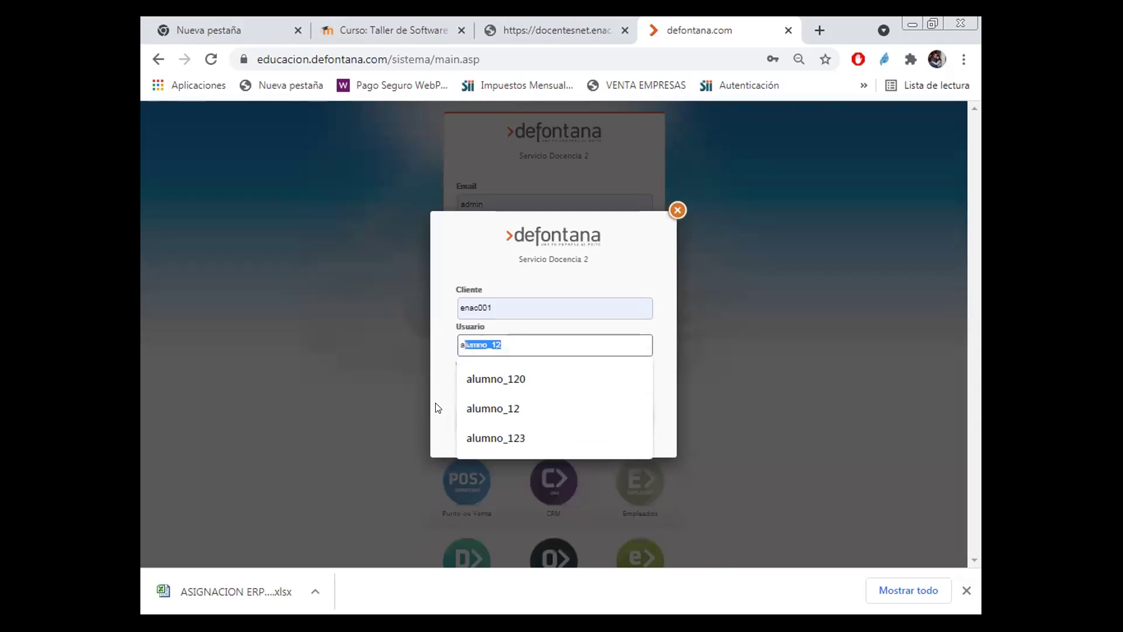
pyautogui.click(489, 400)
# Enter the password and submit; dismiss the incorrect-credentials alert and return to the form
pyautogui.click(488, 380)
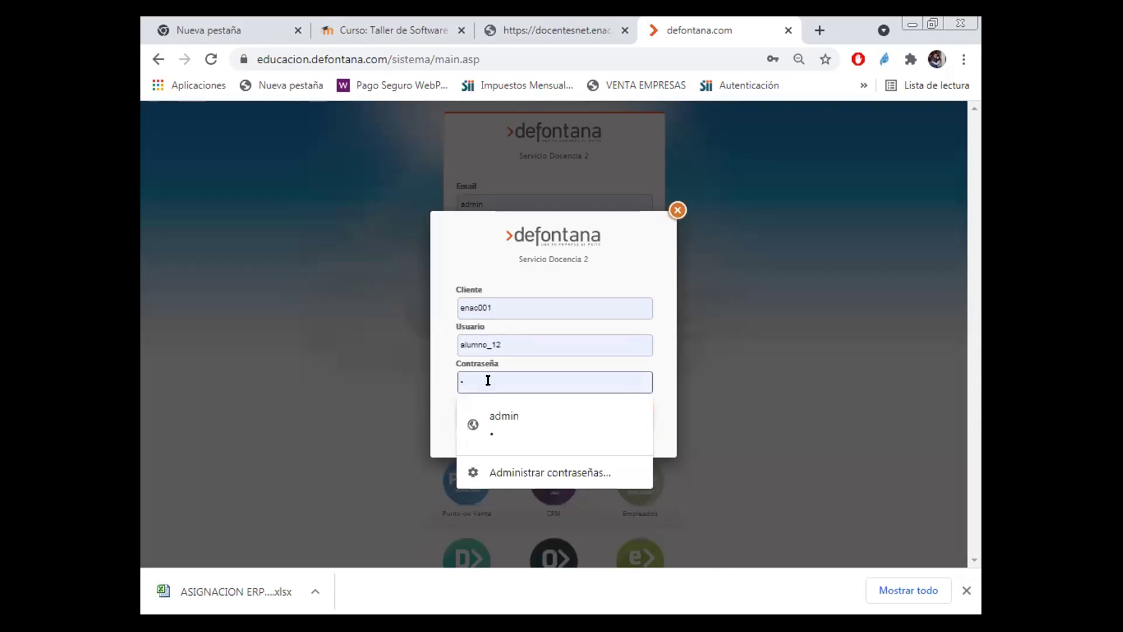
pyautogui.write('••')
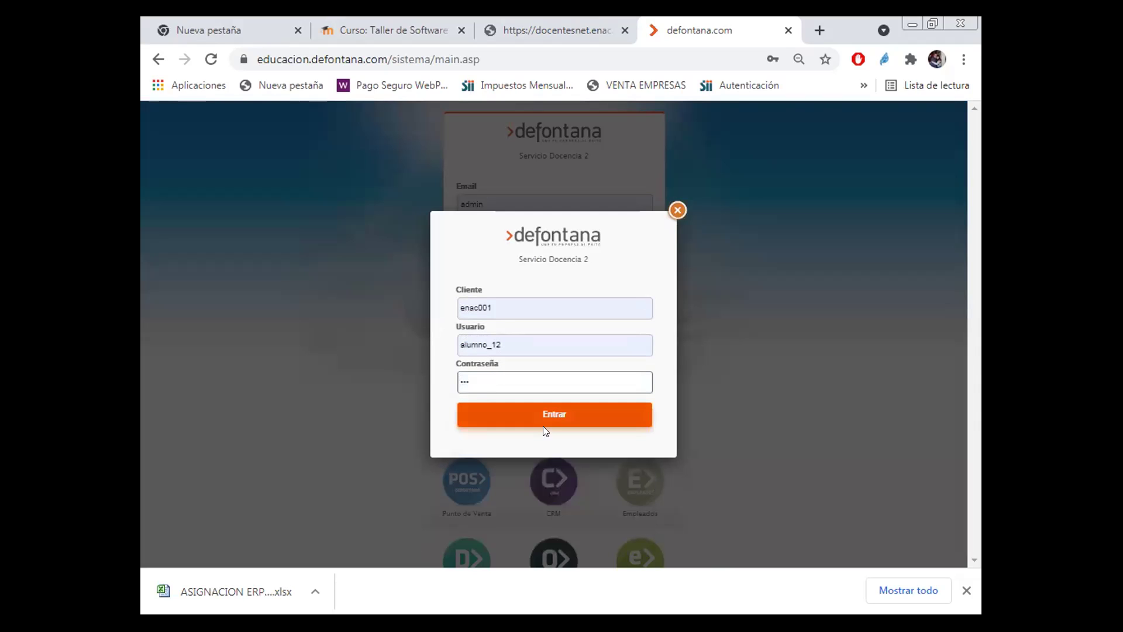
pyautogui.click(562, 418)
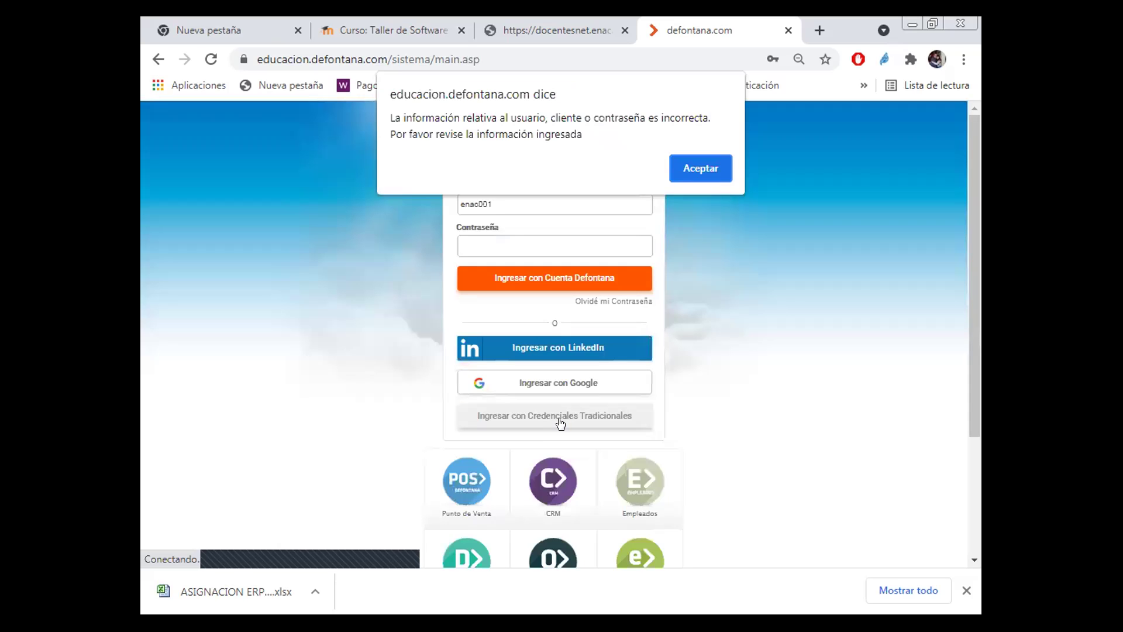
pyautogui.click(693, 170)
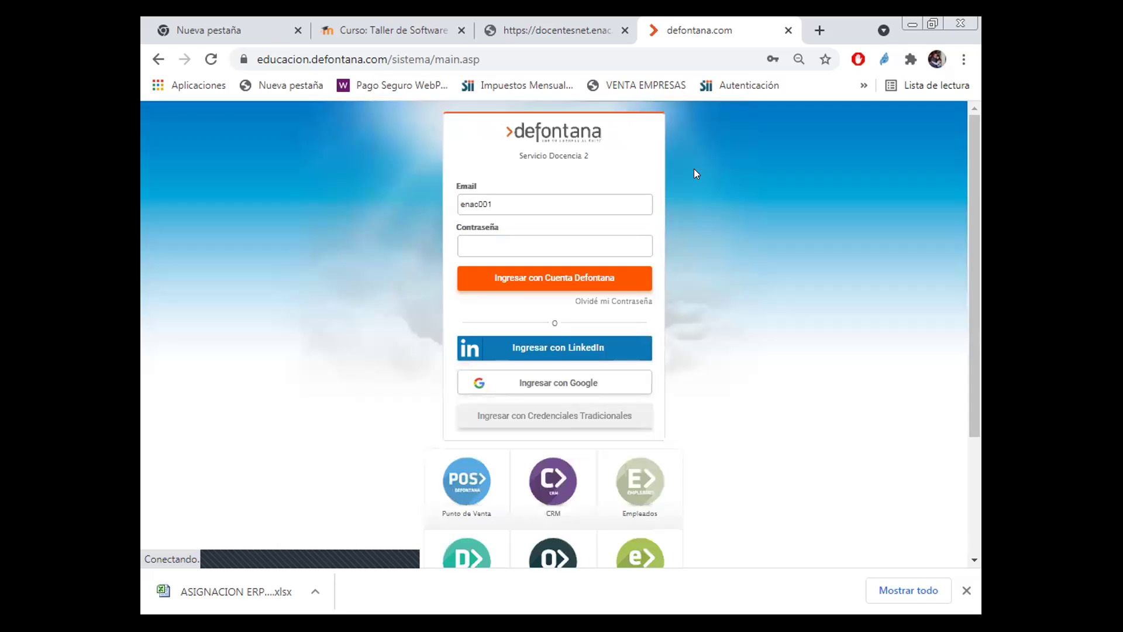
pyautogui.click(556, 415)
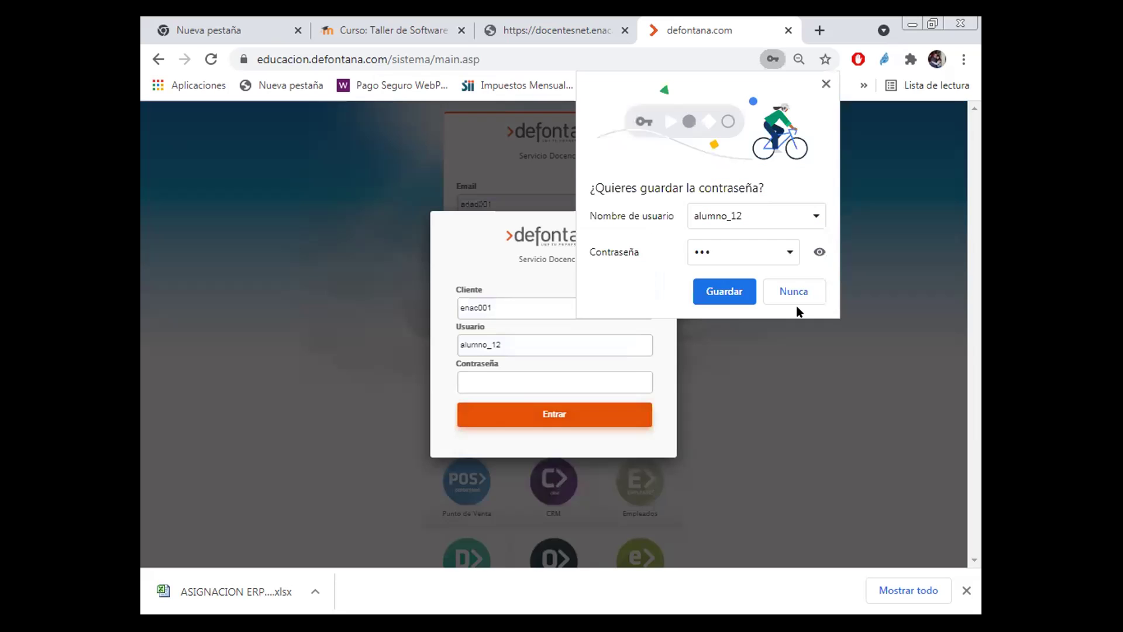
# Dismiss Chrome's save-password offer and re-select the ENAC client by typing 'en'
pyautogui.click(696, 299)
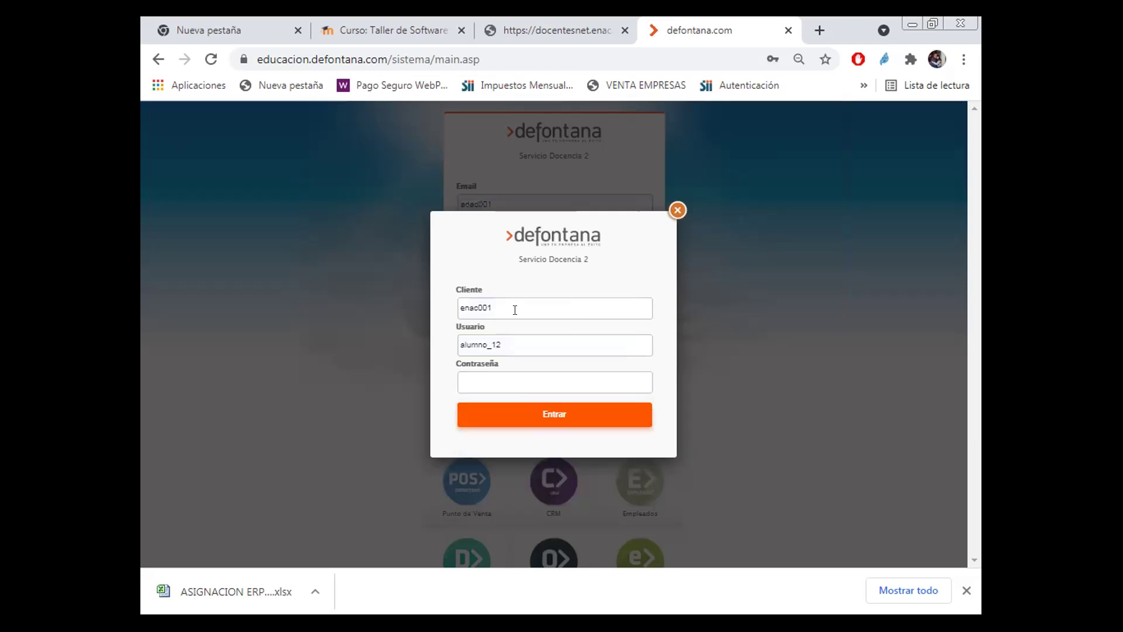
pyautogui.click(515, 302)
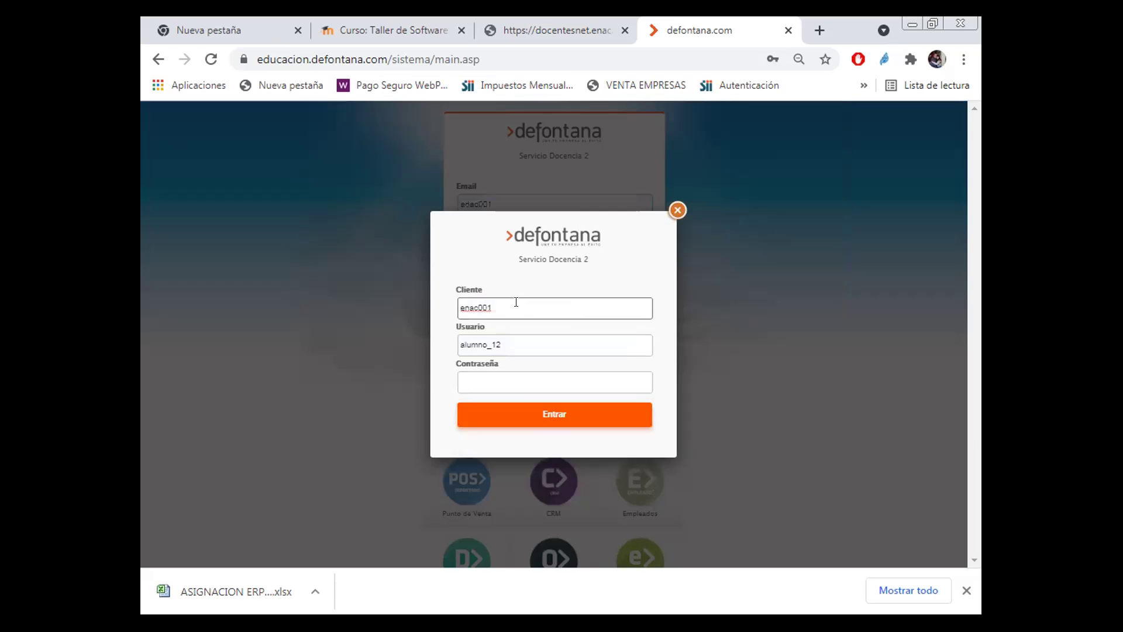
pyautogui.hotkey('ctrl', 'a')
pyautogui.write('en')
pyautogui.press('BackSpace')
pyautogui.press('BackSpace')
pyautogui.write('en')
pyautogui.click(483, 372)
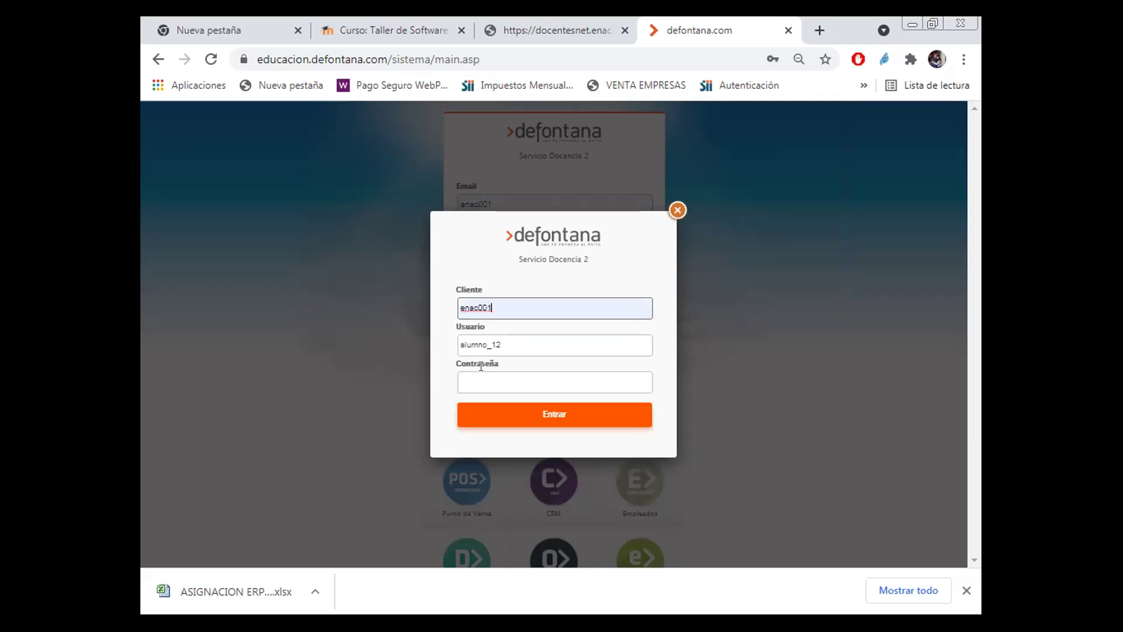
# Fill in the saved admin credentials, enter the password and sign in
pyautogui.click(506, 343)
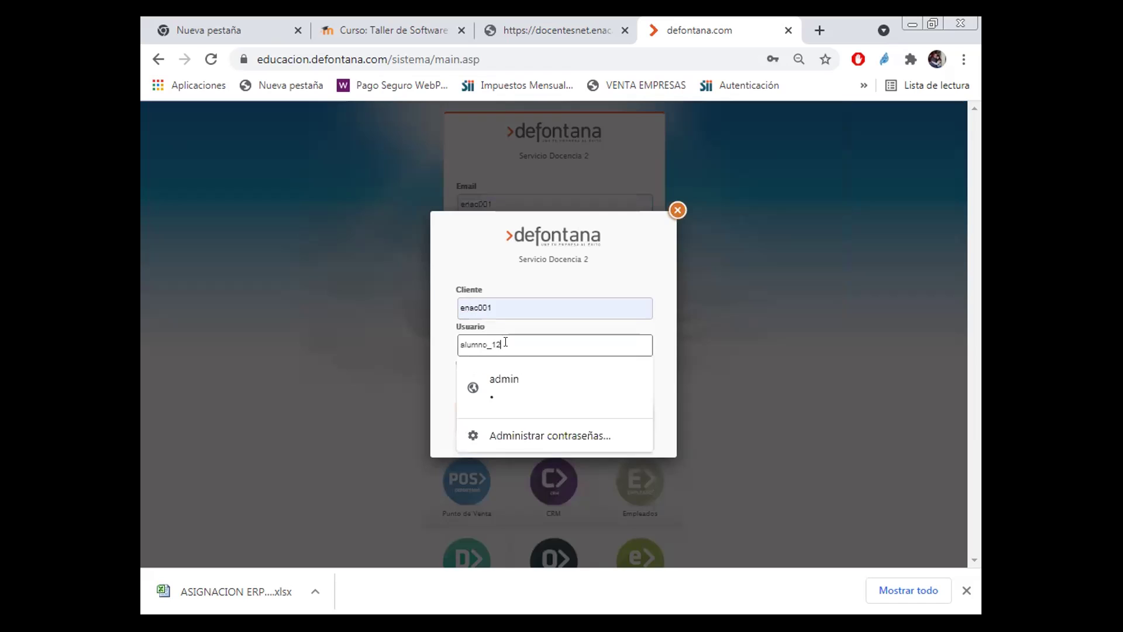
pyautogui.click(497, 395)
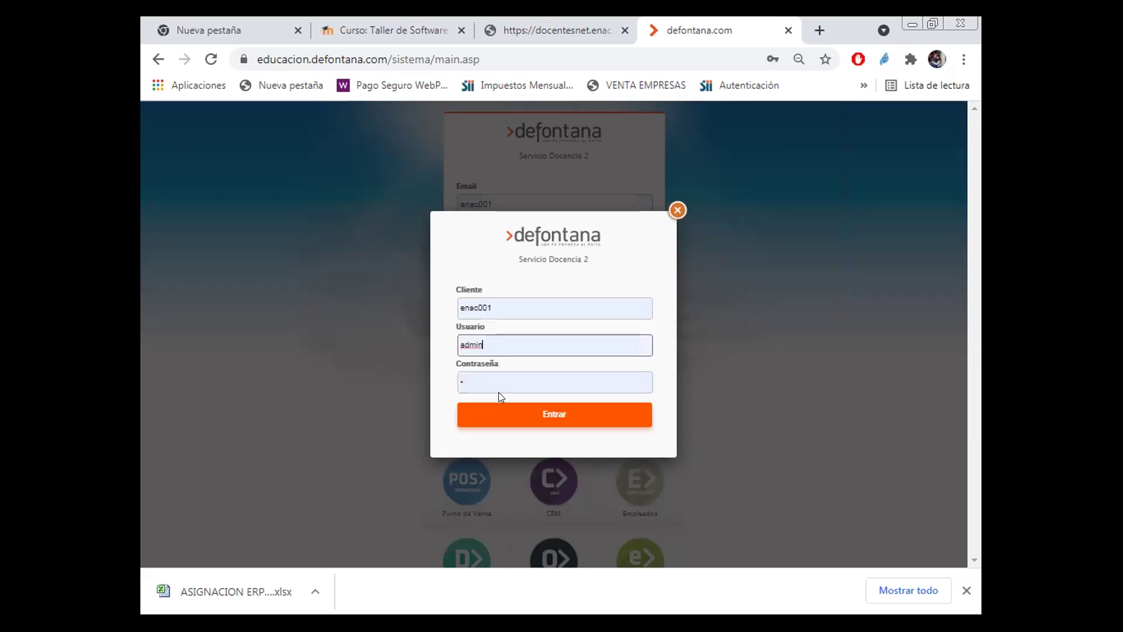
pyautogui.click(477, 381)
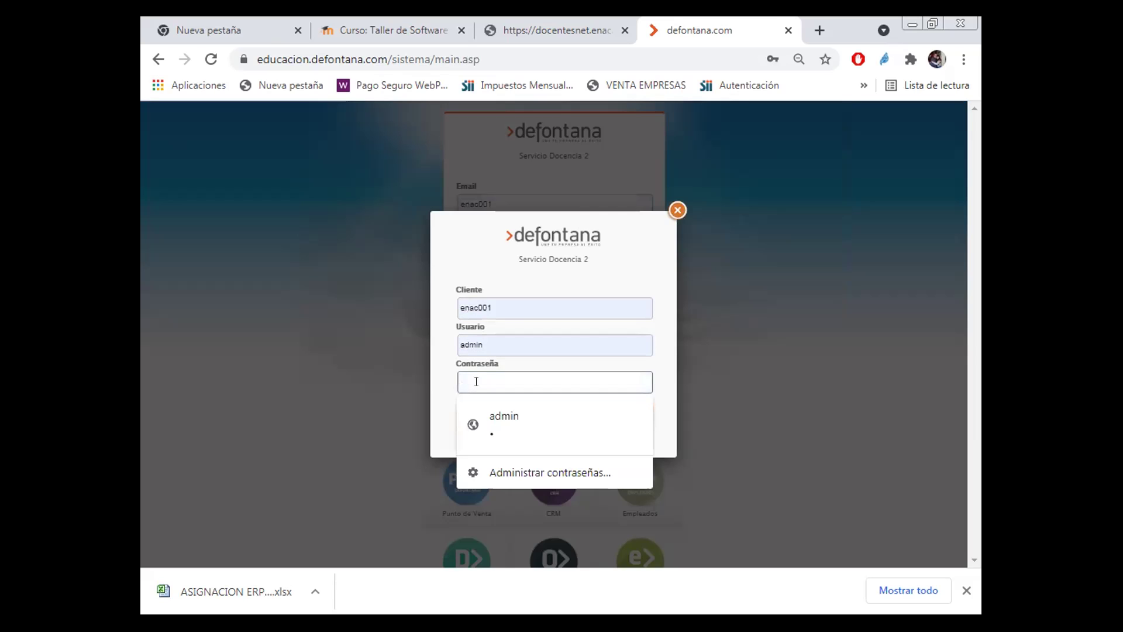
pyautogui.write('1')
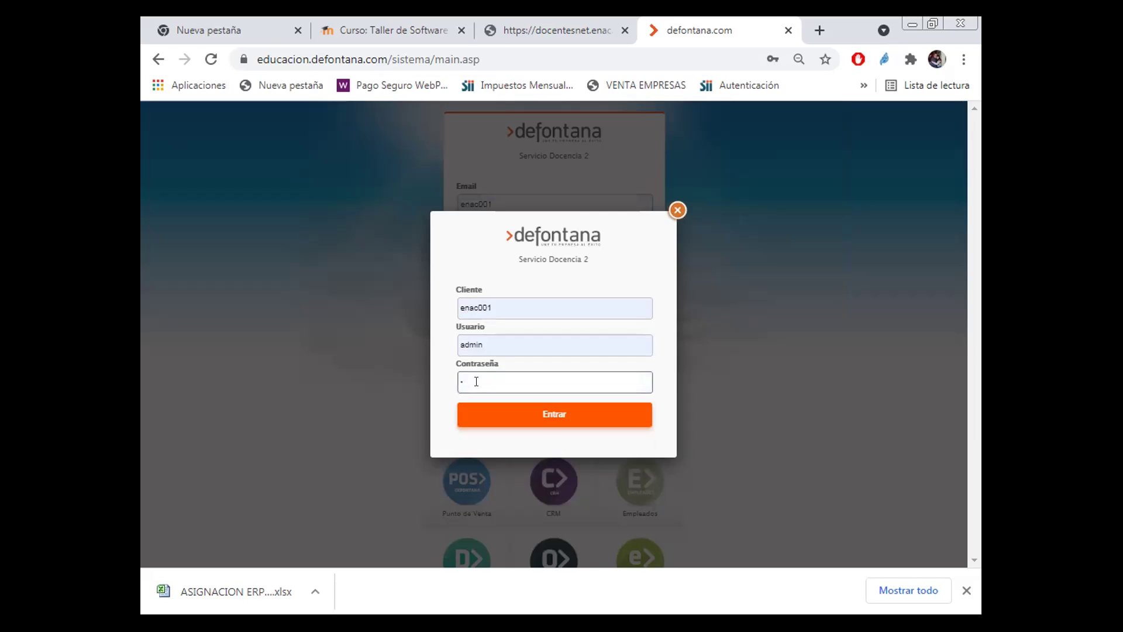
pyautogui.click(558, 413)
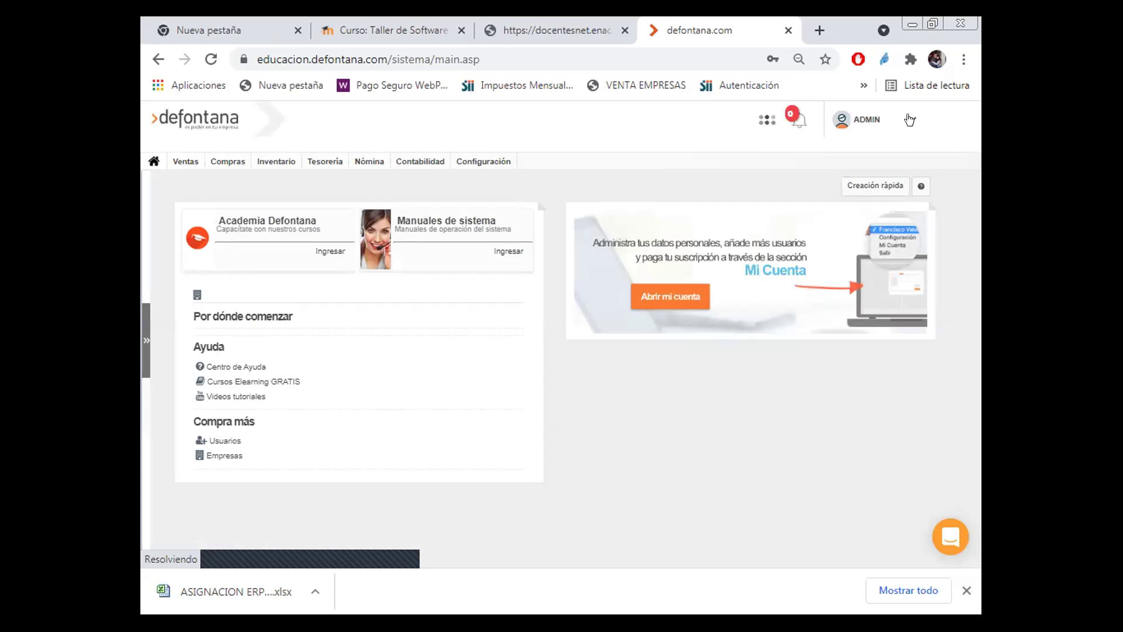
# Sign out of the admin session and reopen the login form with the saved ENAC client
pyautogui.click(867, 161)
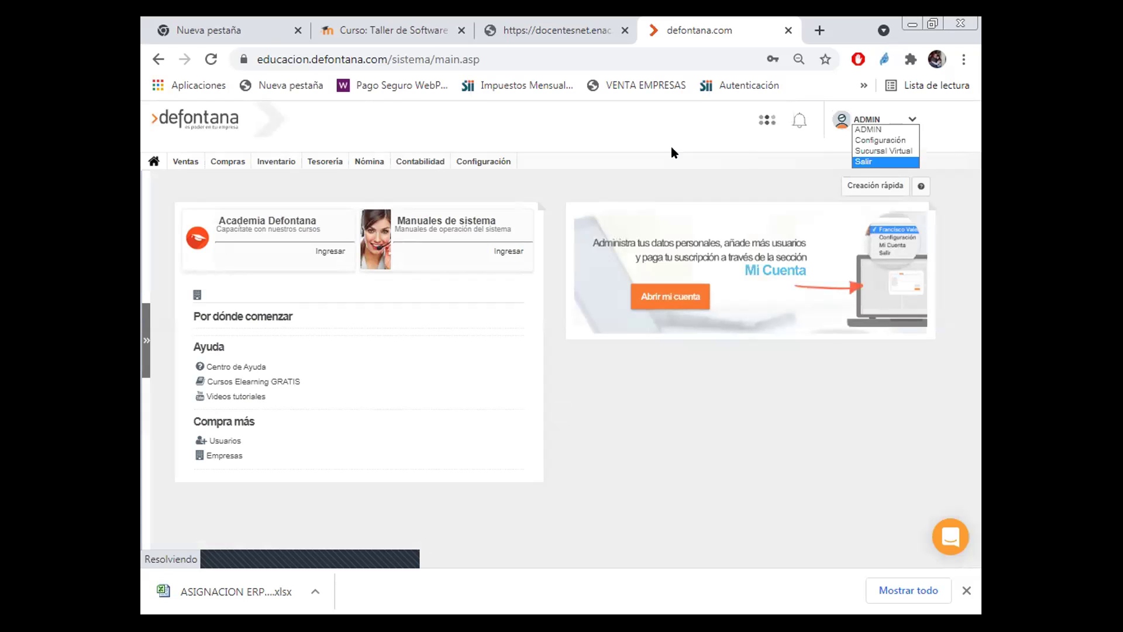
pyautogui.press('Return')
pyautogui.click(627, 151)
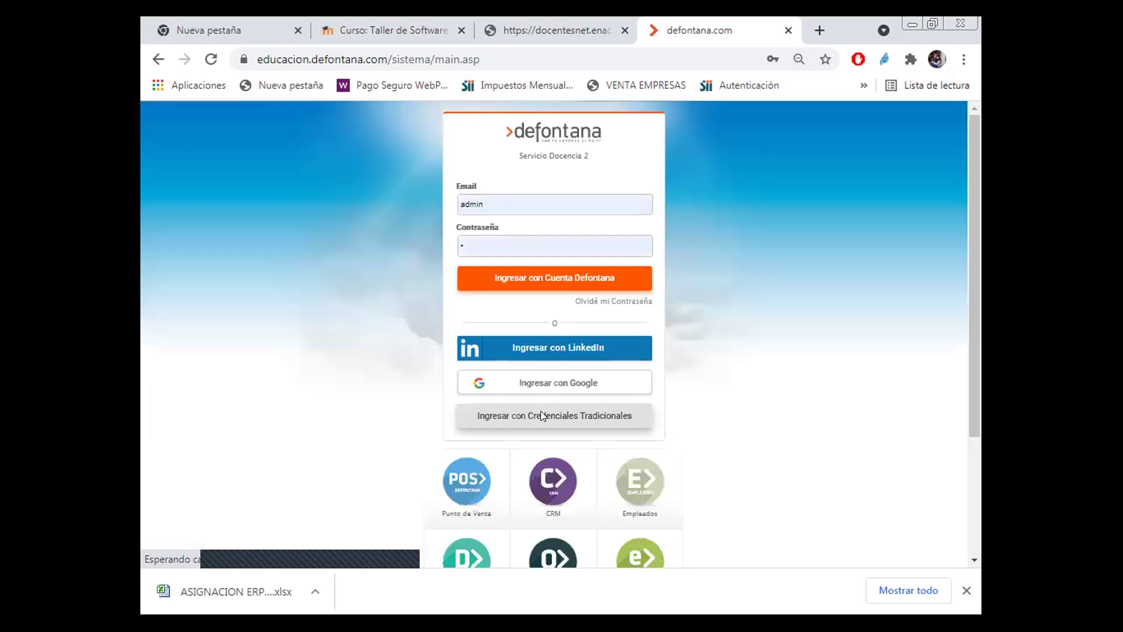
pyautogui.click(540, 415)
pyautogui.click(542, 309)
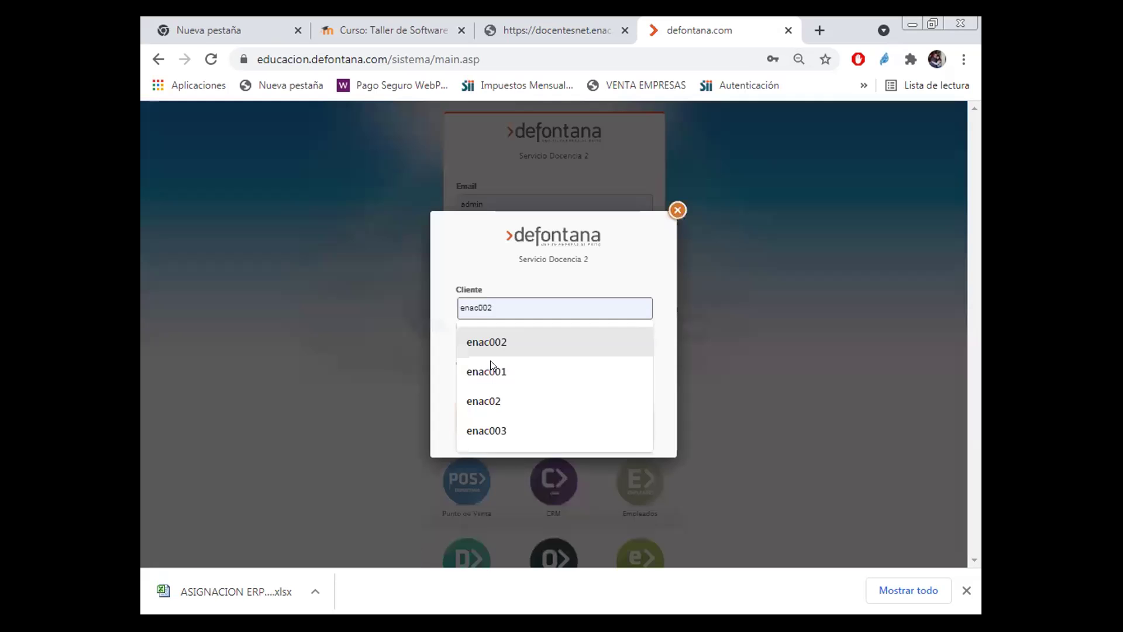
pyautogui.click(488, 369)
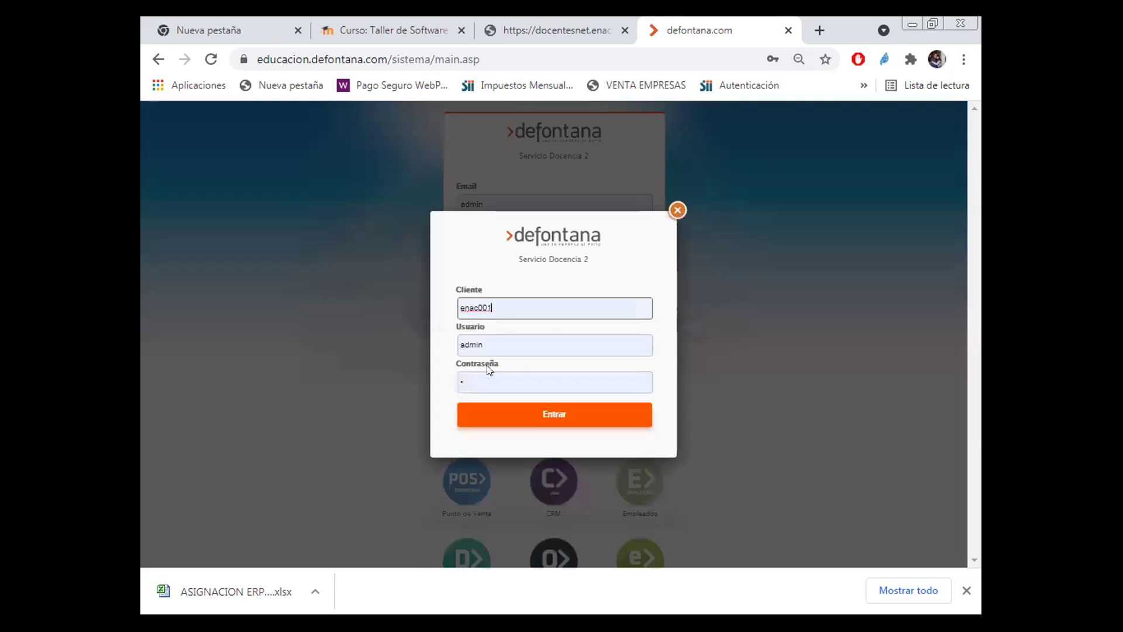
# Pick the saved student username alumno_12, enter the password and submit the login
pyautogui.press('Tab')
pyautogui.write('a')
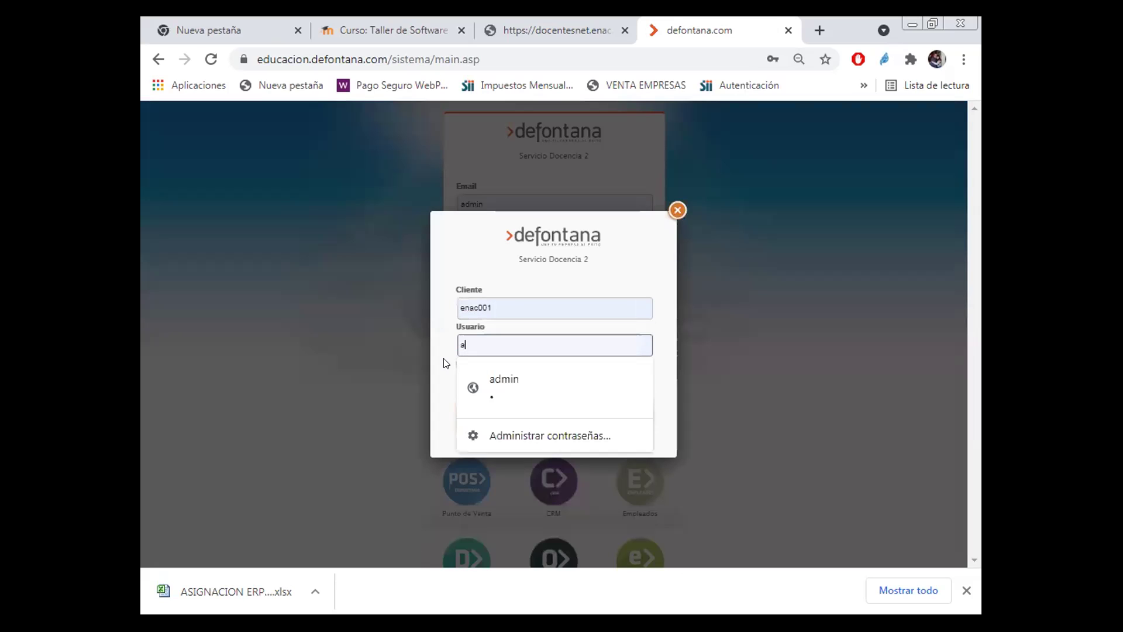
pyautogui.write('lumno_12')
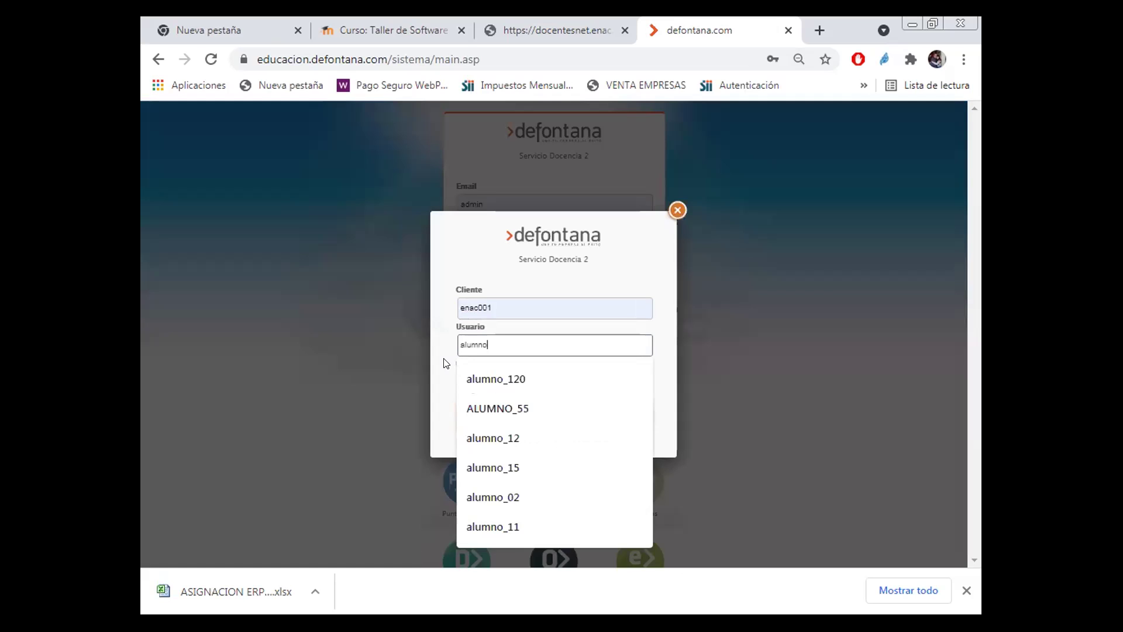
pyautogui.click(484, 436)
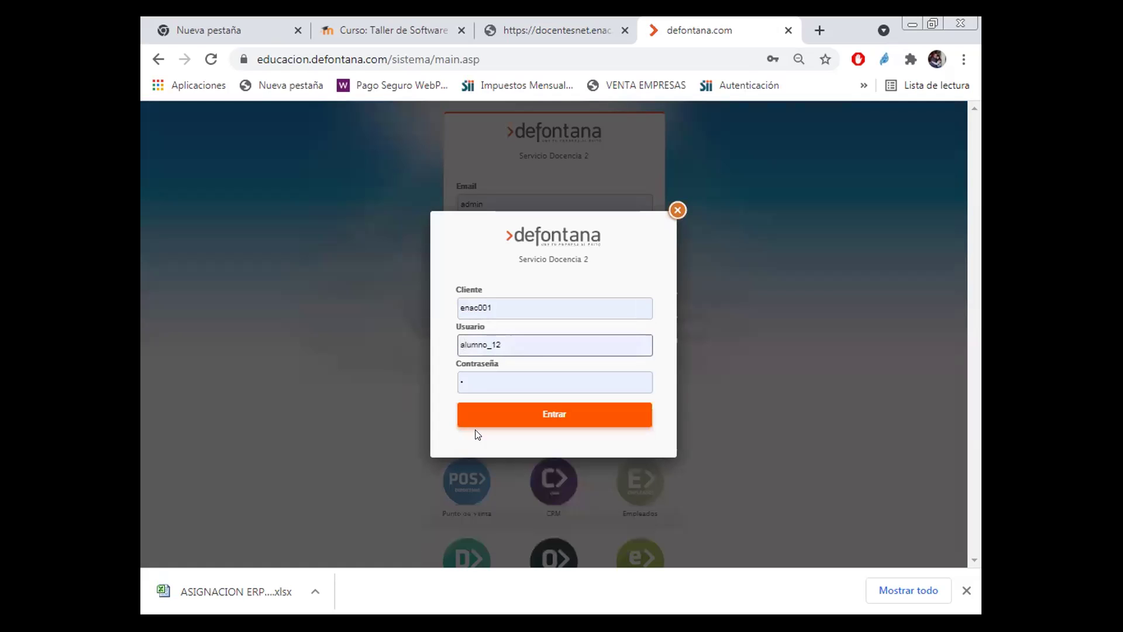
pyautogui.click(479, 380)
pyautogui.press('BackSpace')
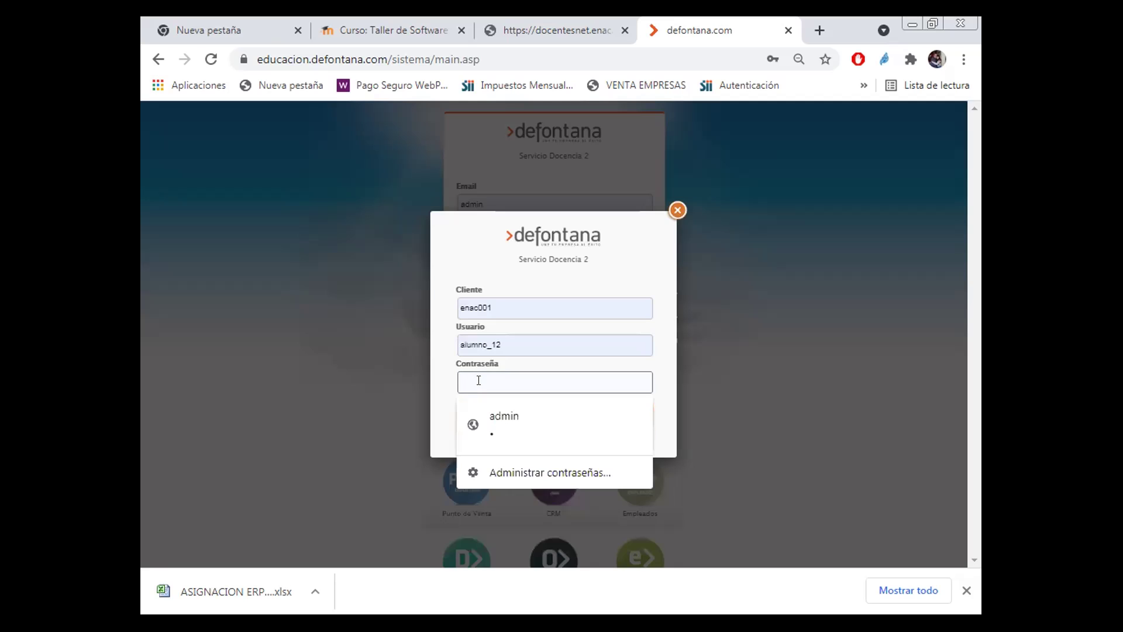
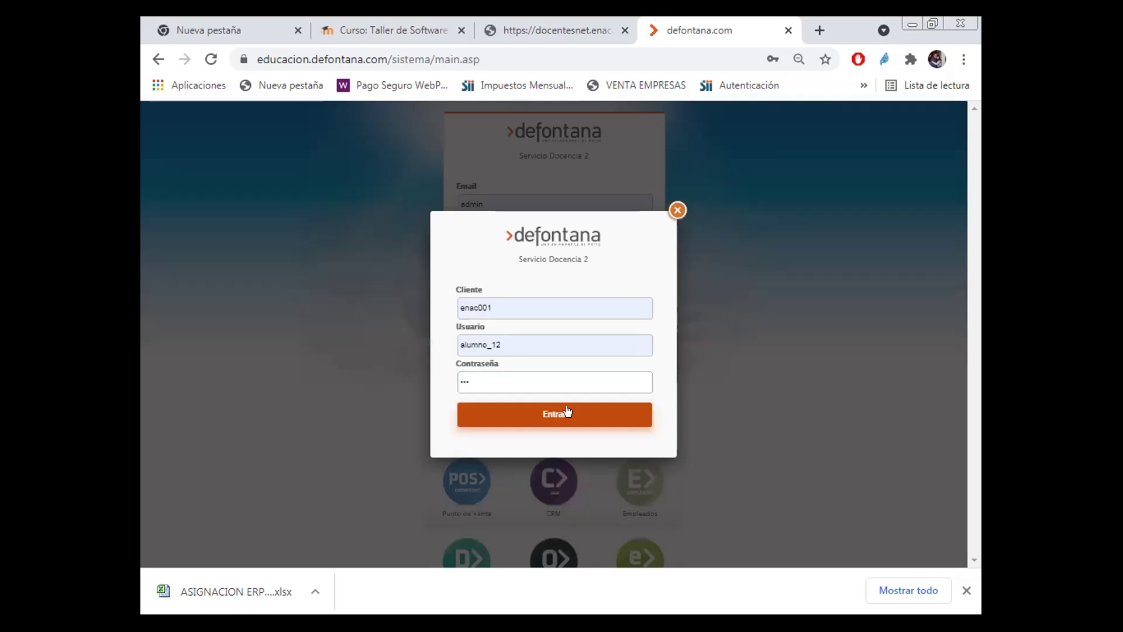
pyautogui.click(566, 413)
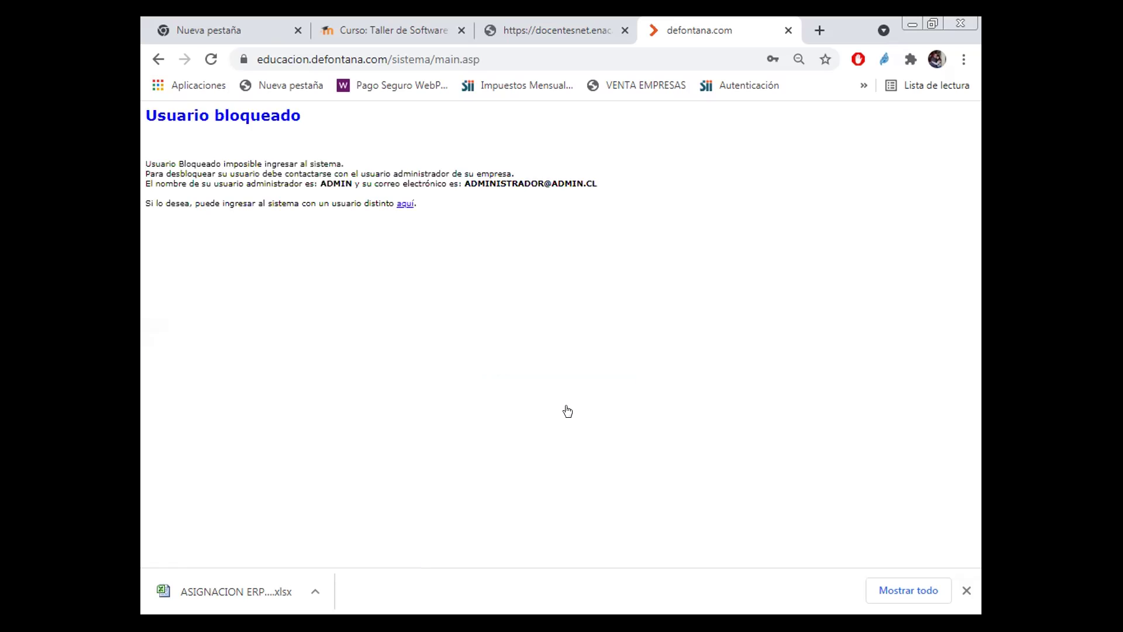
# Return to the login page and reopen the credentials form with the saved client code
pyautogui.click(158, 56)
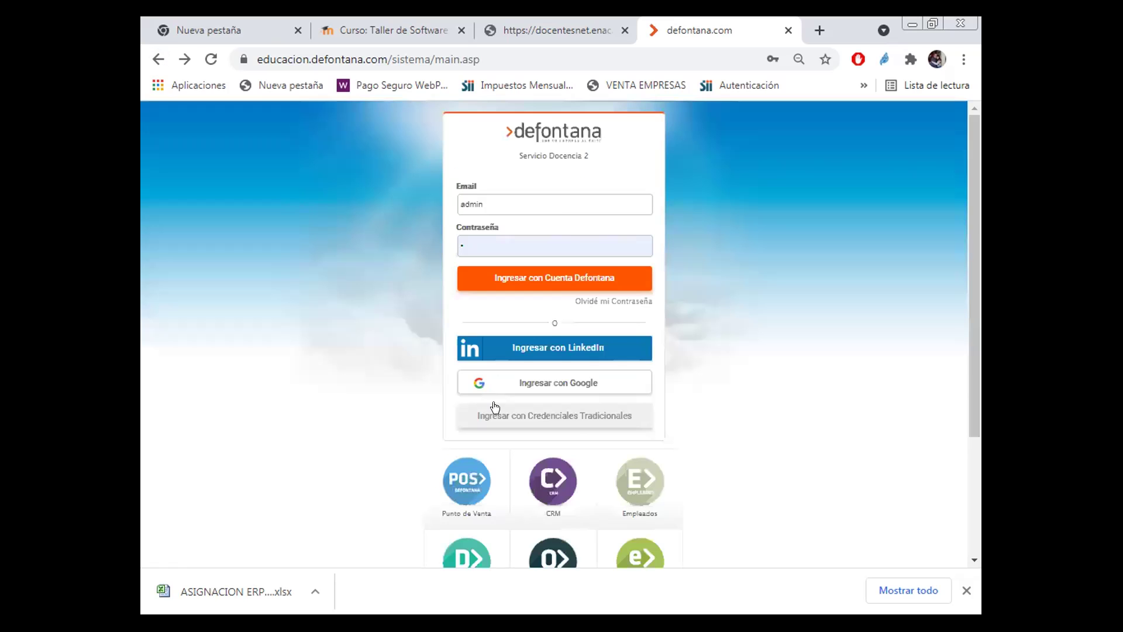
pyautogui.scroll(-3, 495, 407)
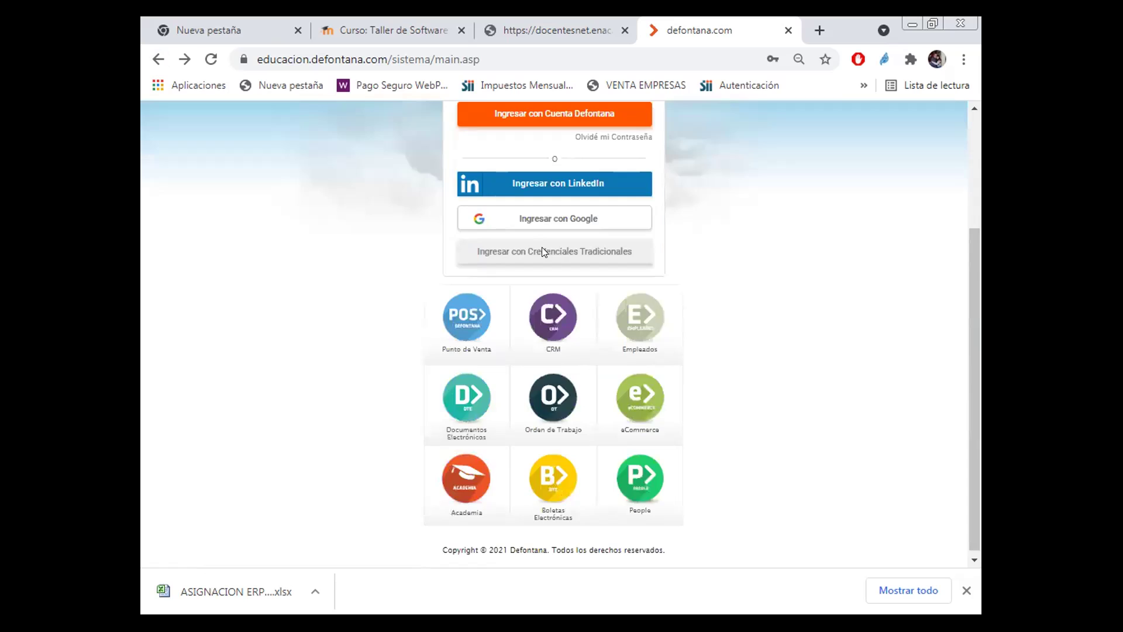
pyautogui.click(543, 252)
pyautogui.click(514, 310)
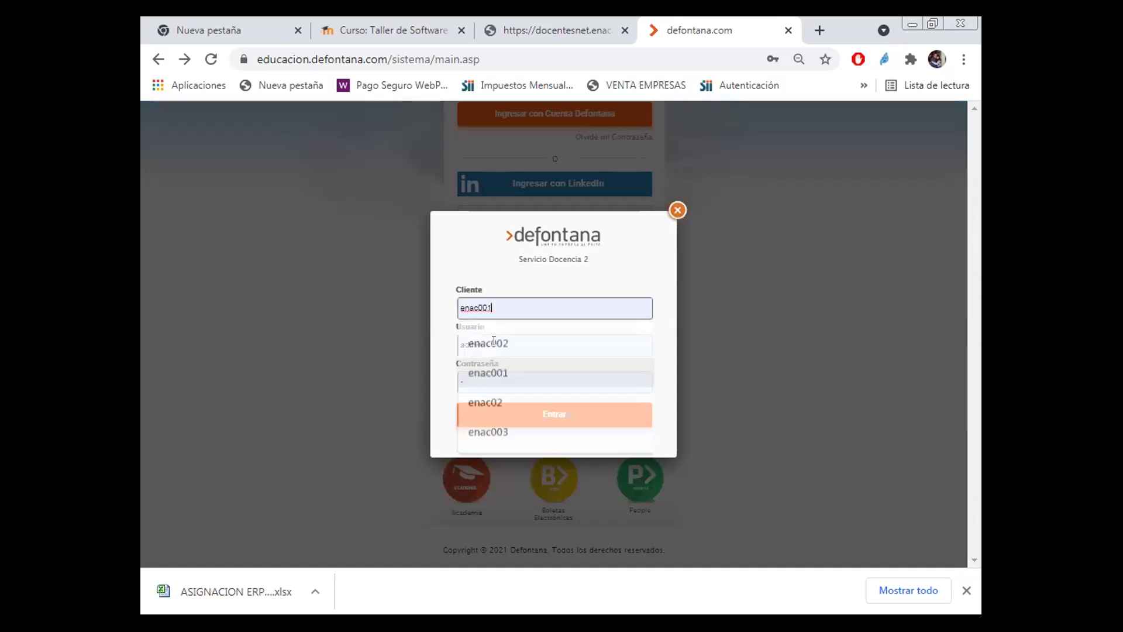
pyautogui.click(486, 372)
pyautogui.click(403, 352)
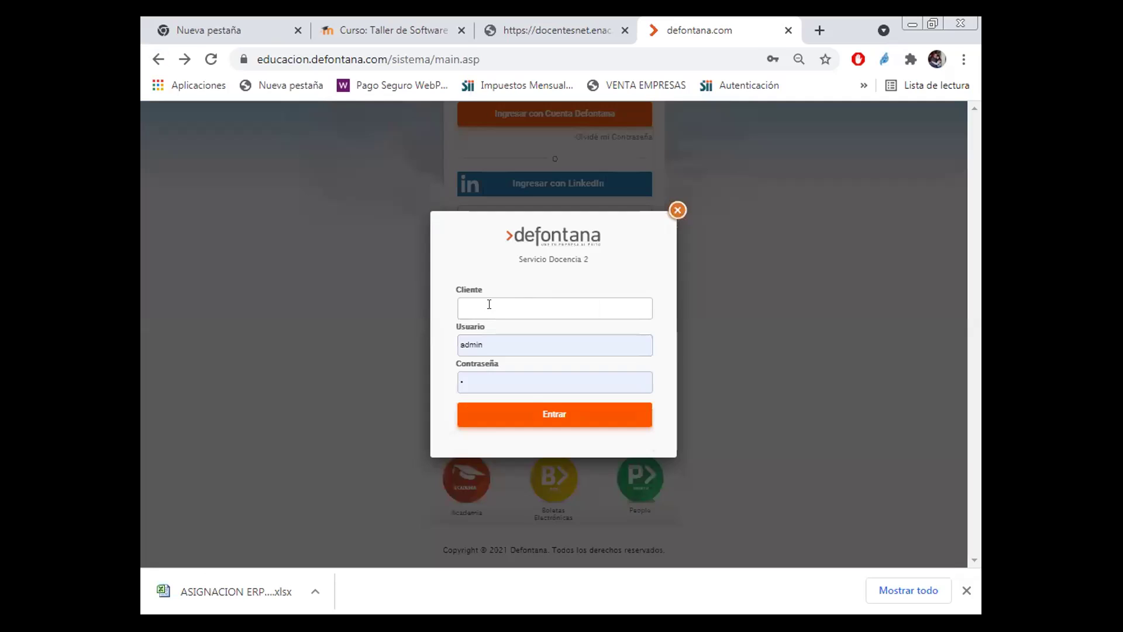
pyautogui.click(487, 304)
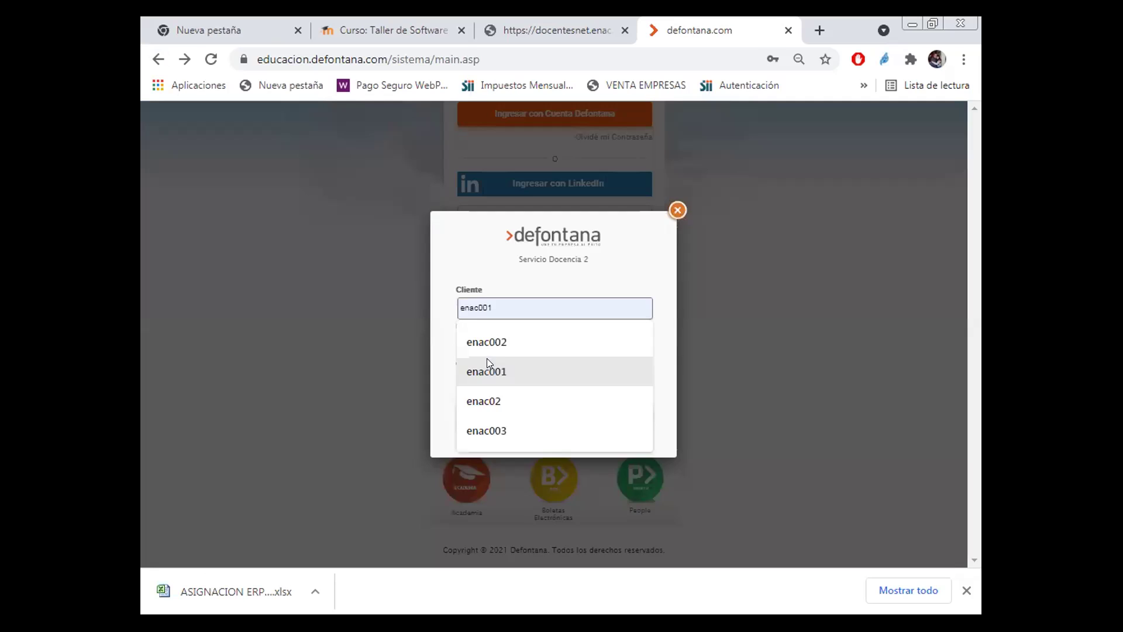
pyautogui.click(485, 364)
# Replace the admin username with student user alumno_13
pyautogui.click(488, 344)
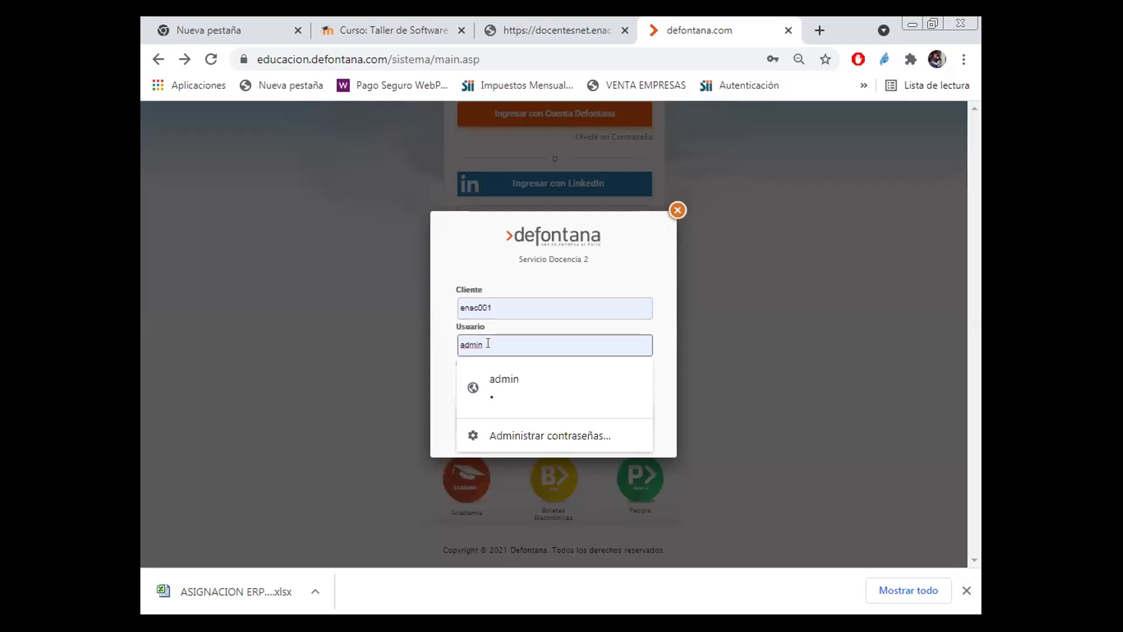
pyautogui.press('BackSpace')
pyautogui.press('BackSpace')
pyautogui.press('BackSpace')
pyautogui.press('BackSpace')
pyautogui.press('BackSpace')
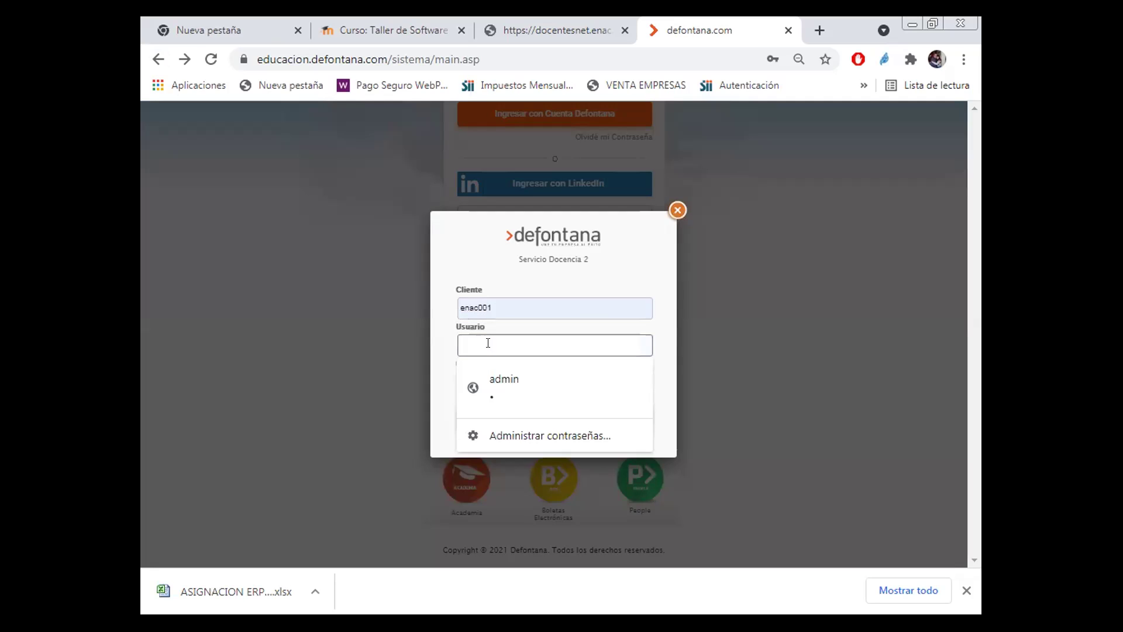
pyautogui.write('alumno')
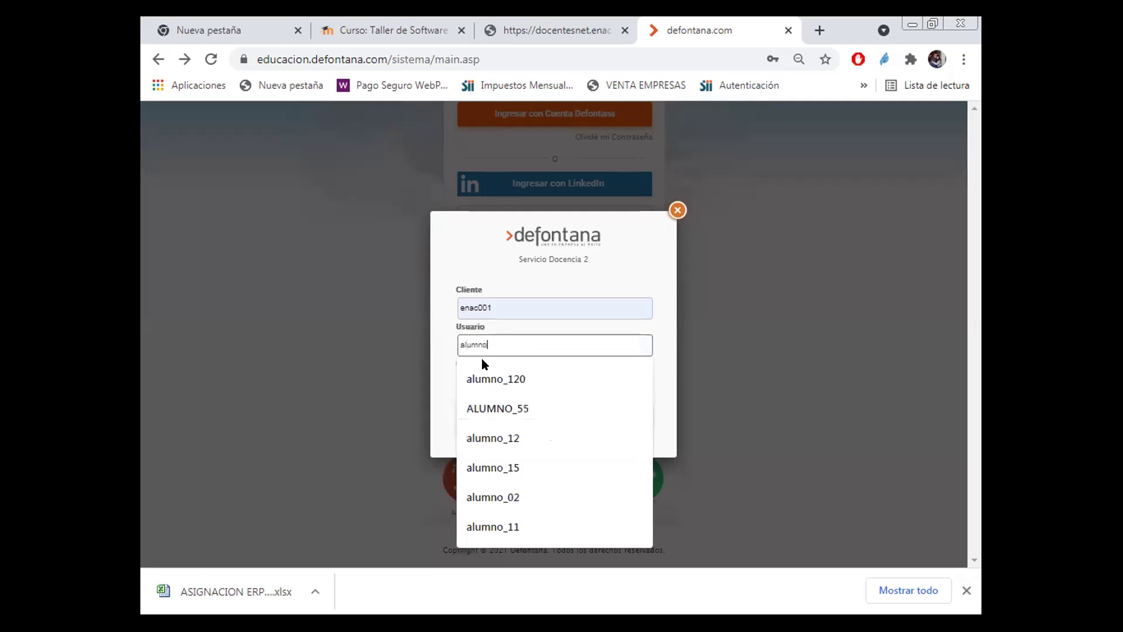
pyautogui.moveTo(465, 344); pyautogui.dragTo(509, 346)
pyautogui.click(504, 344)
pyautogui.write('_13')
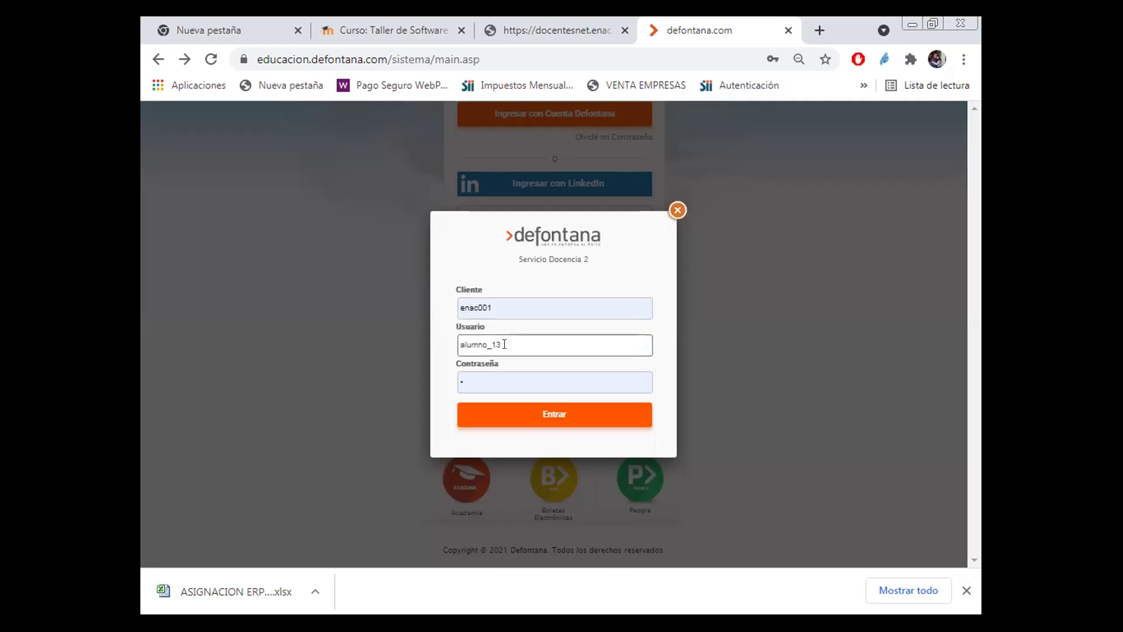
# Enter the password, submit, dismiss the incorrect-credentials warning and close the Defontana tab
pyautogui.click(493, 379)
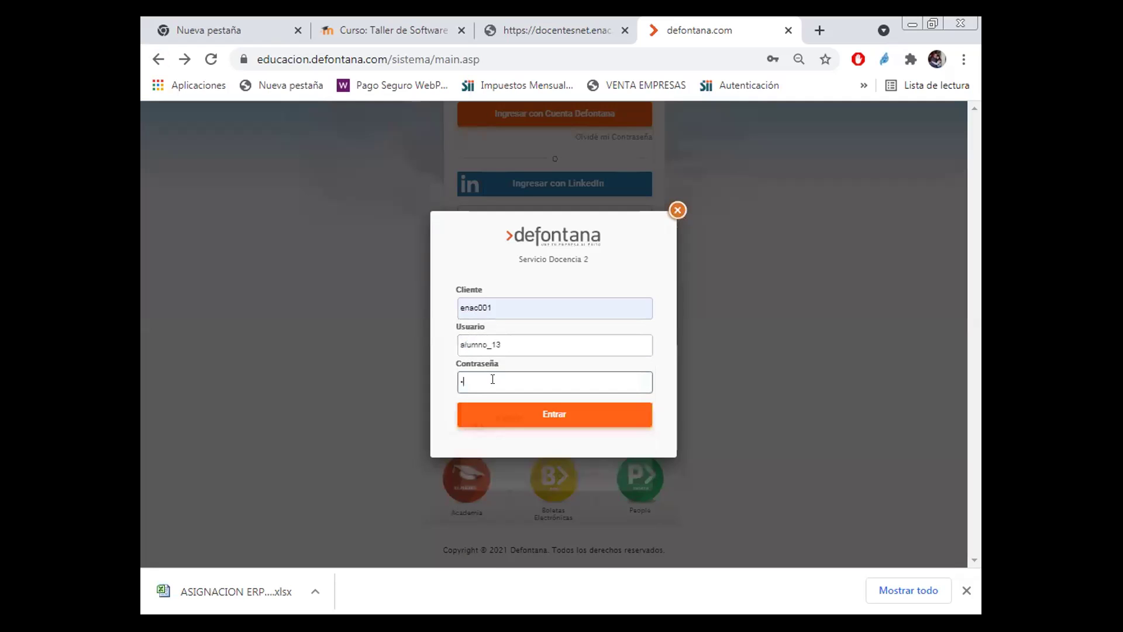
pyautogui.click(532, 410)
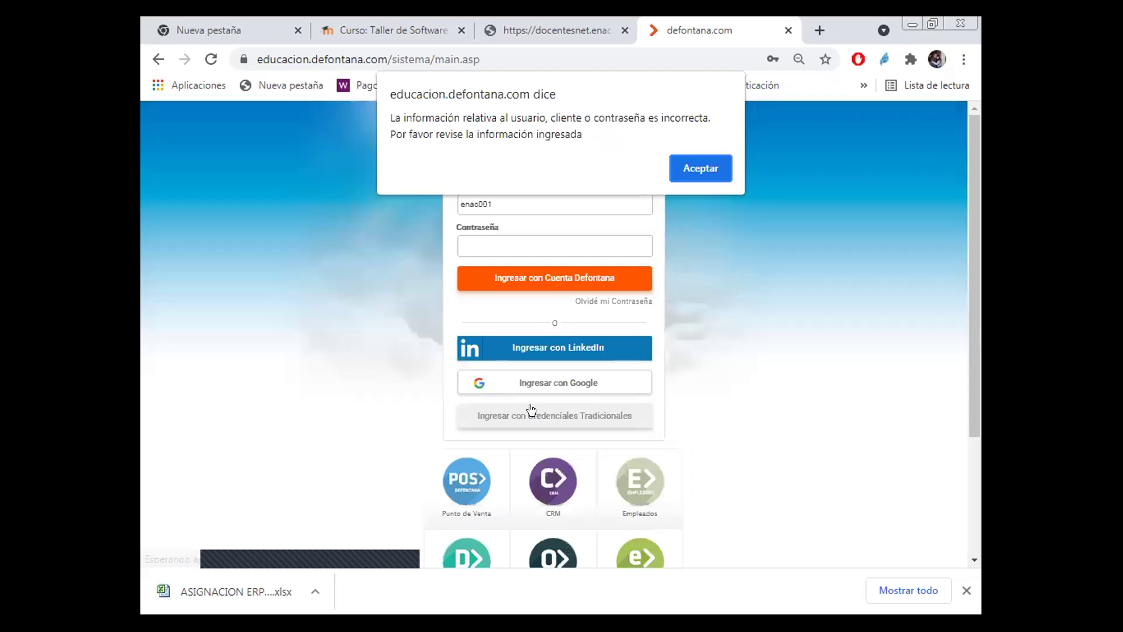
pyautogui.click(686, 168)
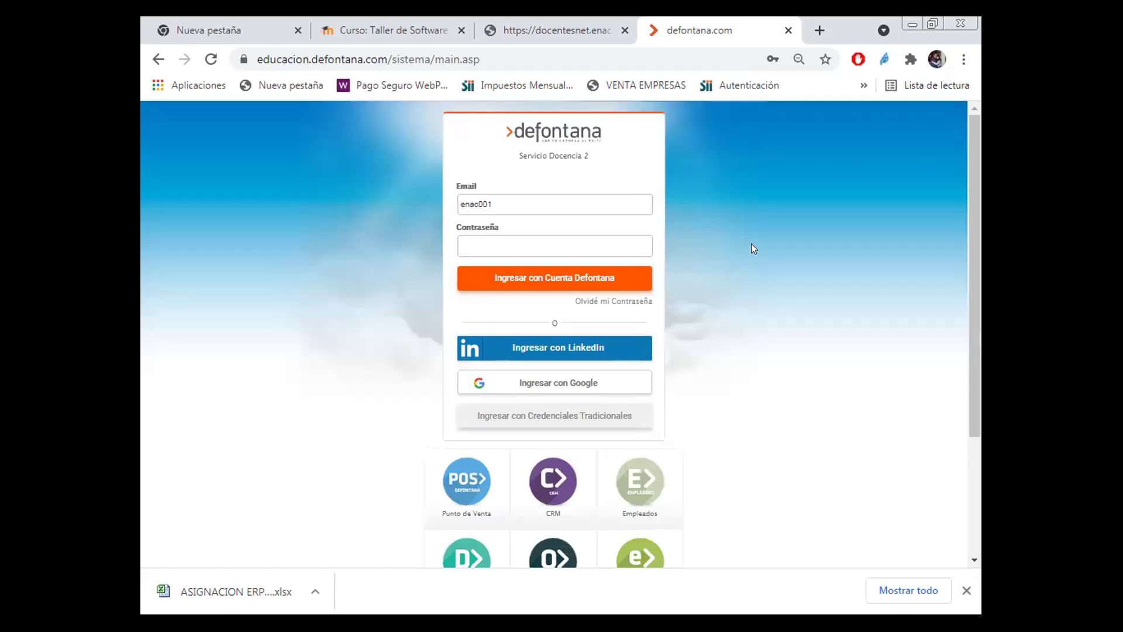
pyautogui.click(788, 31)
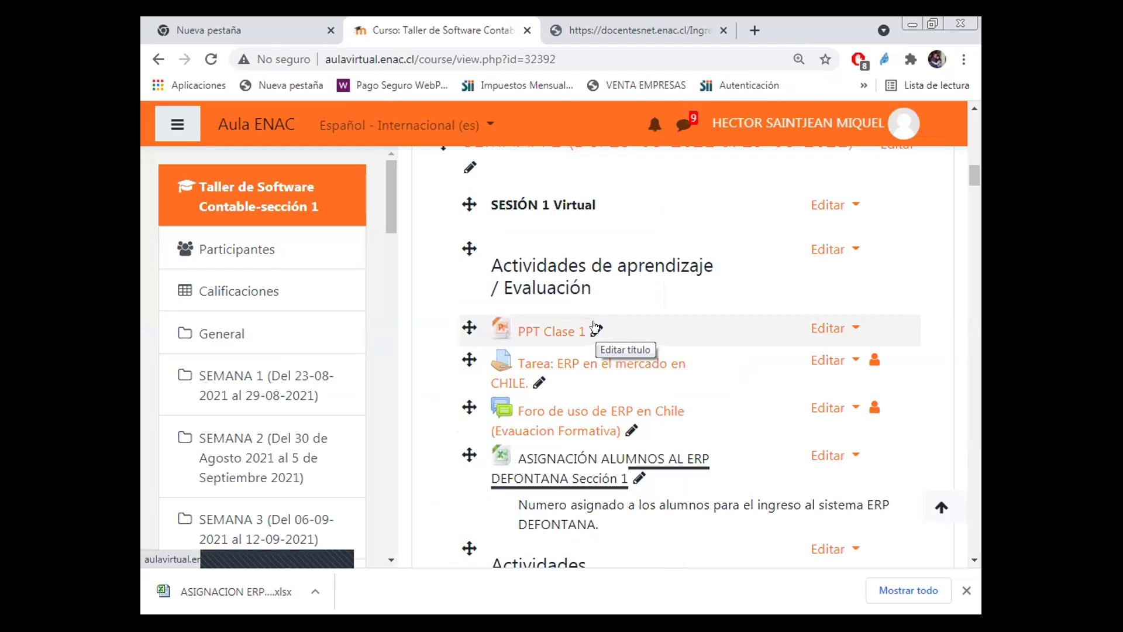
# Clear all Chrome browsing history, cookies and cached files, then close the settings tab
pyautogui.click(963, 59)
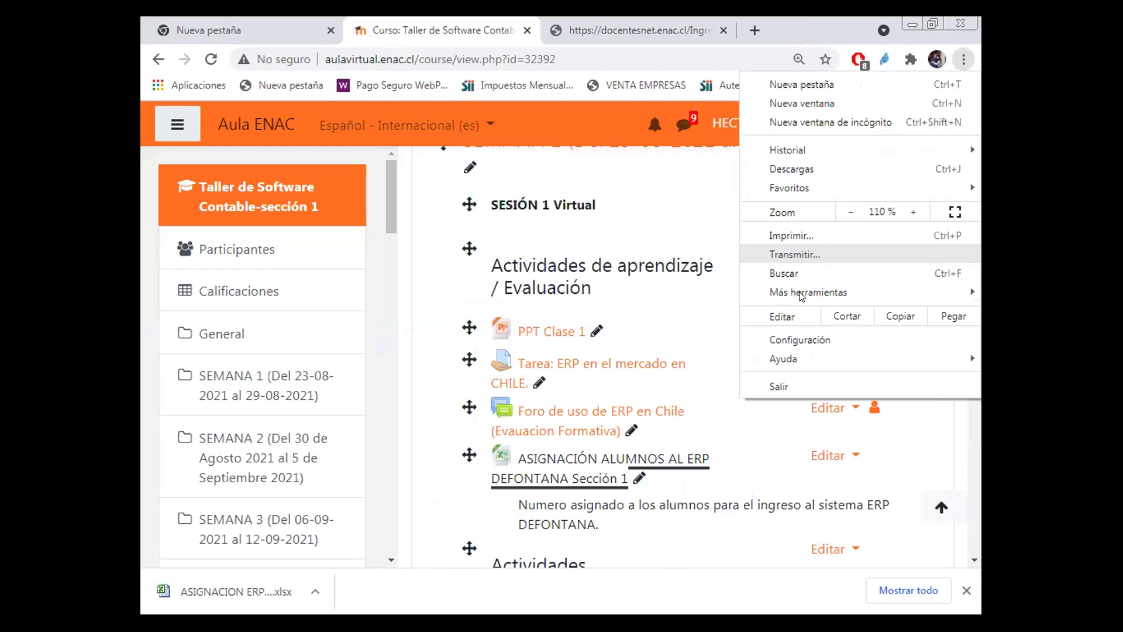
pyautogui.moveTo(800, 295)
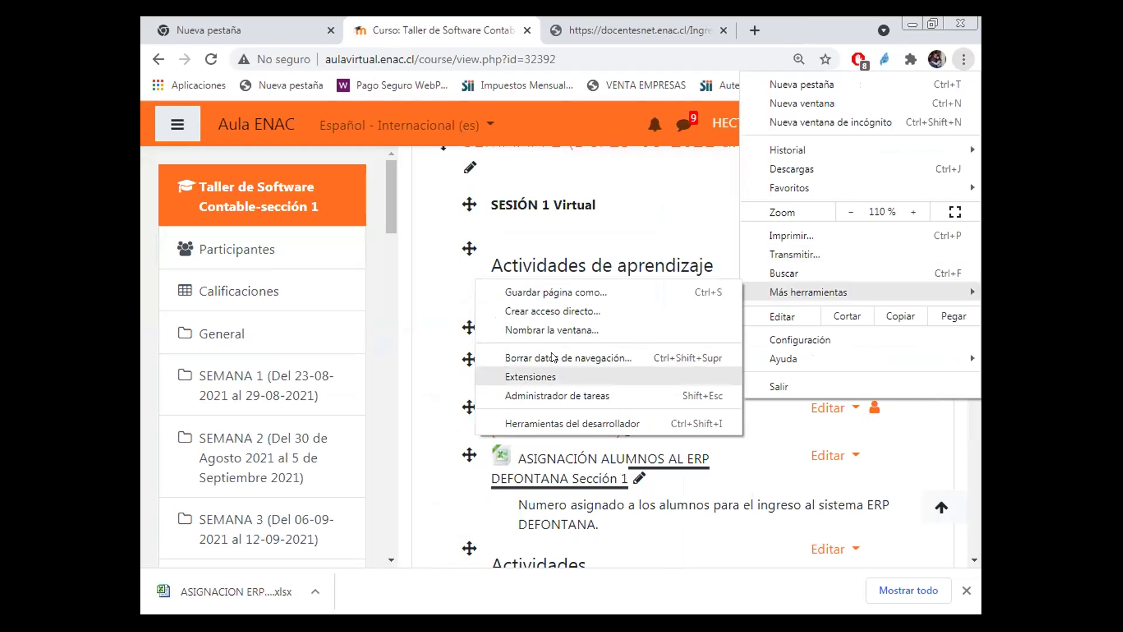
pyautogui.click(553, 358)
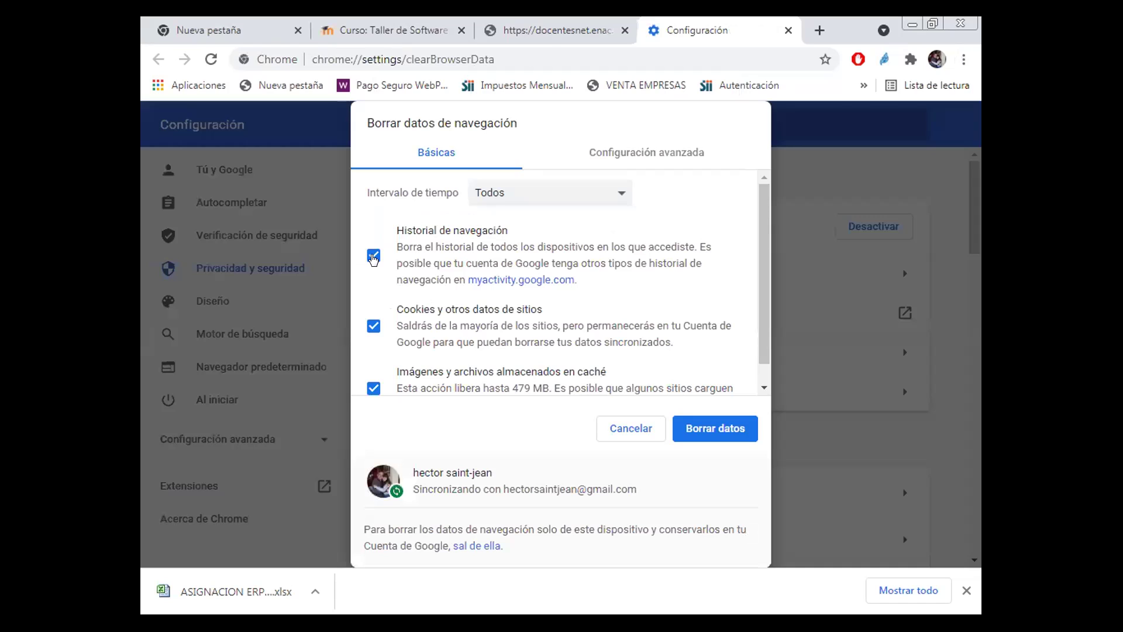
pyautogui.click(374, 256)
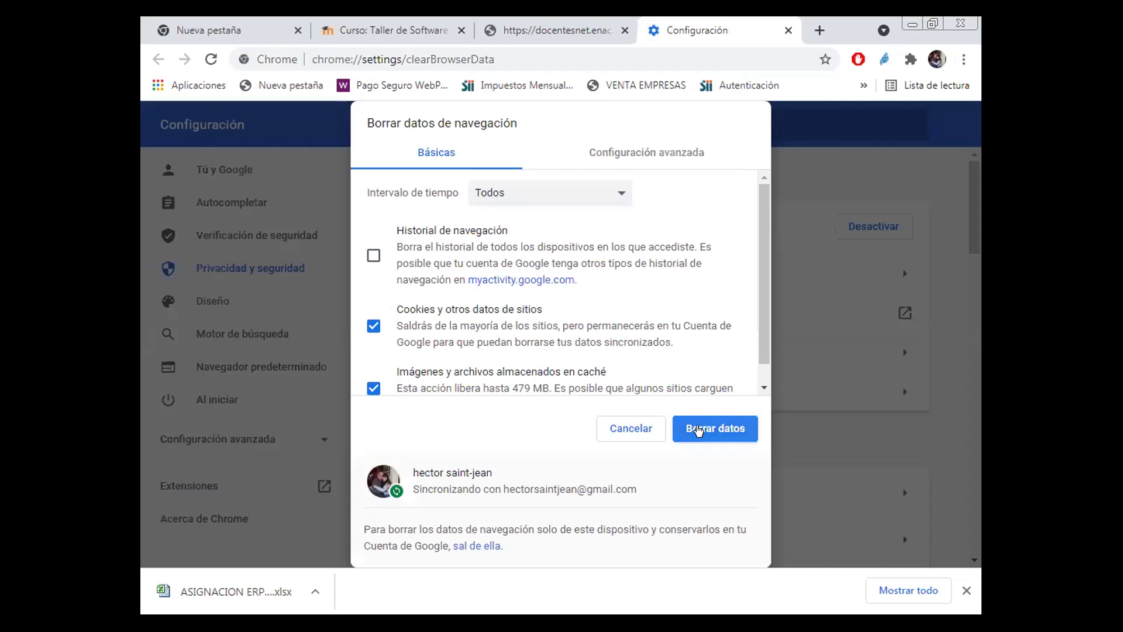
pyautogui.click(374, 256)
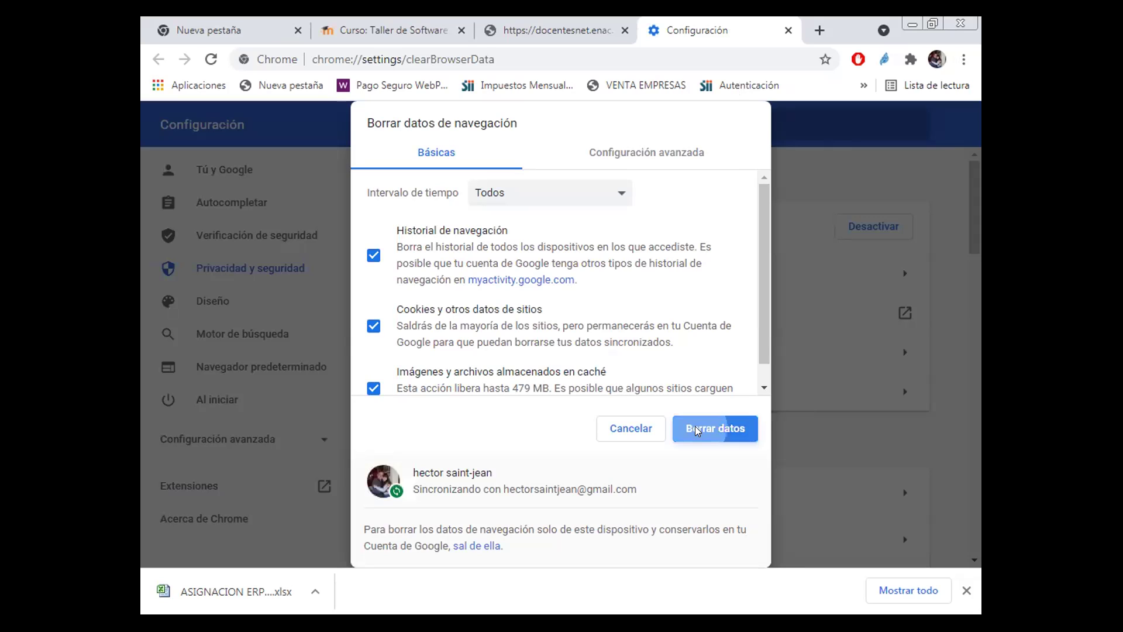
pyautogui.click(696, 430)
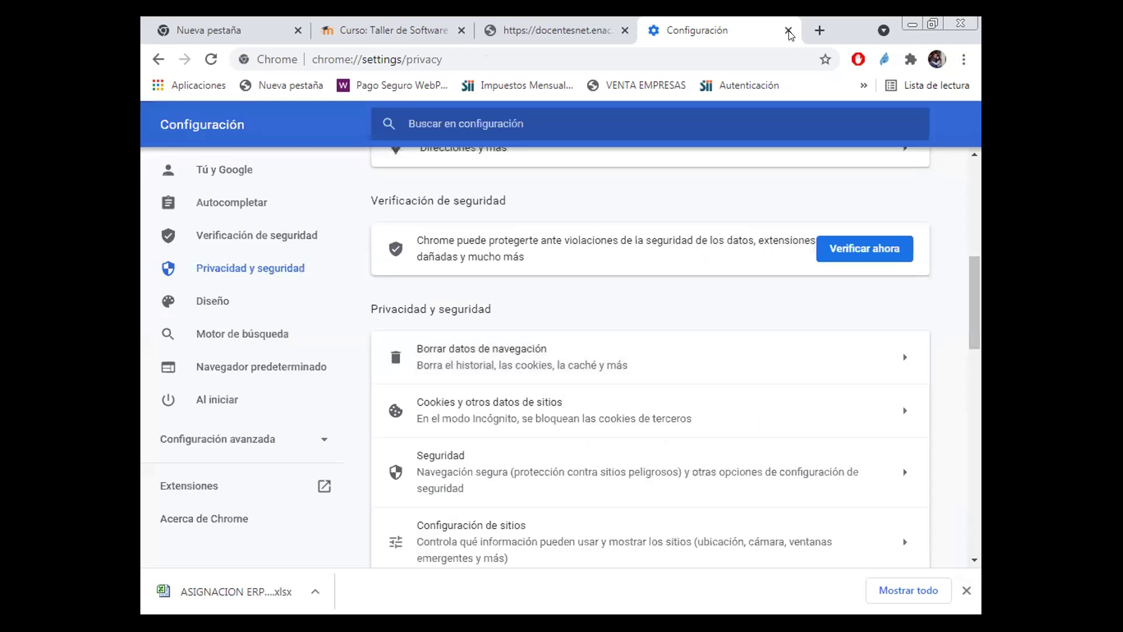
pyautogui.click(788, 30)
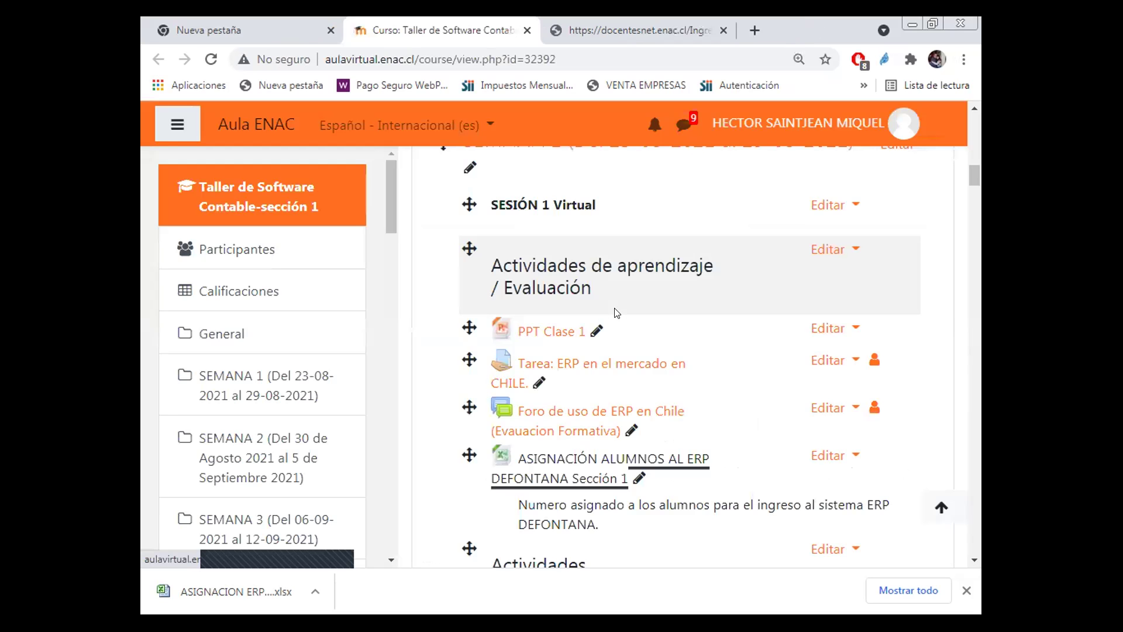
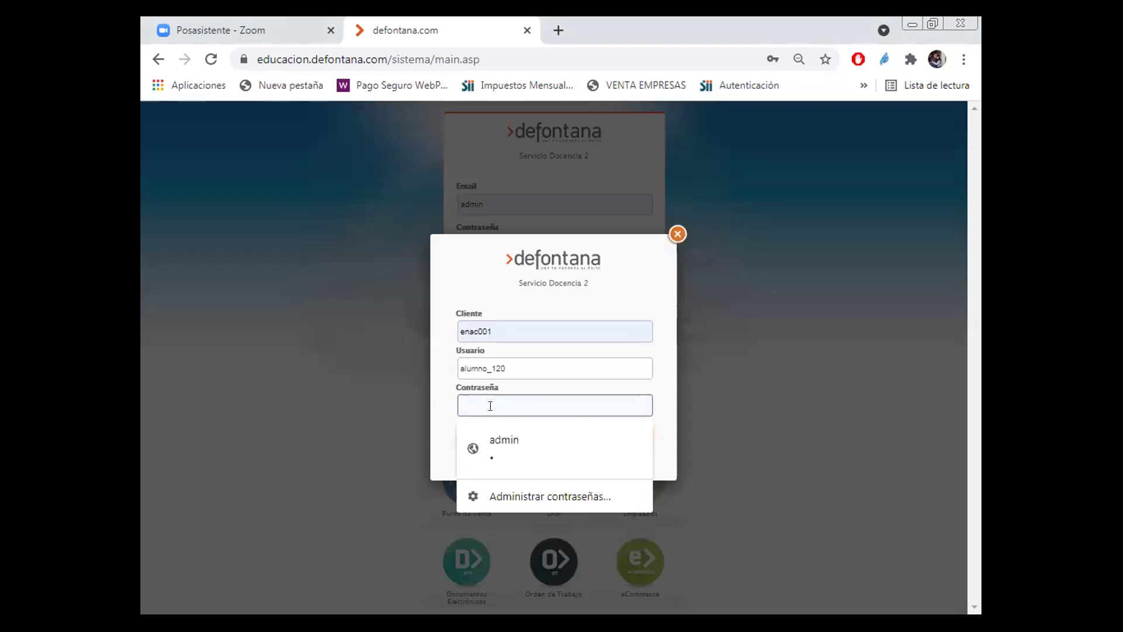
# Sign in and open Configuración > General > Empresa to show the Información de Empresa page
pyautogui.click(516, 437)
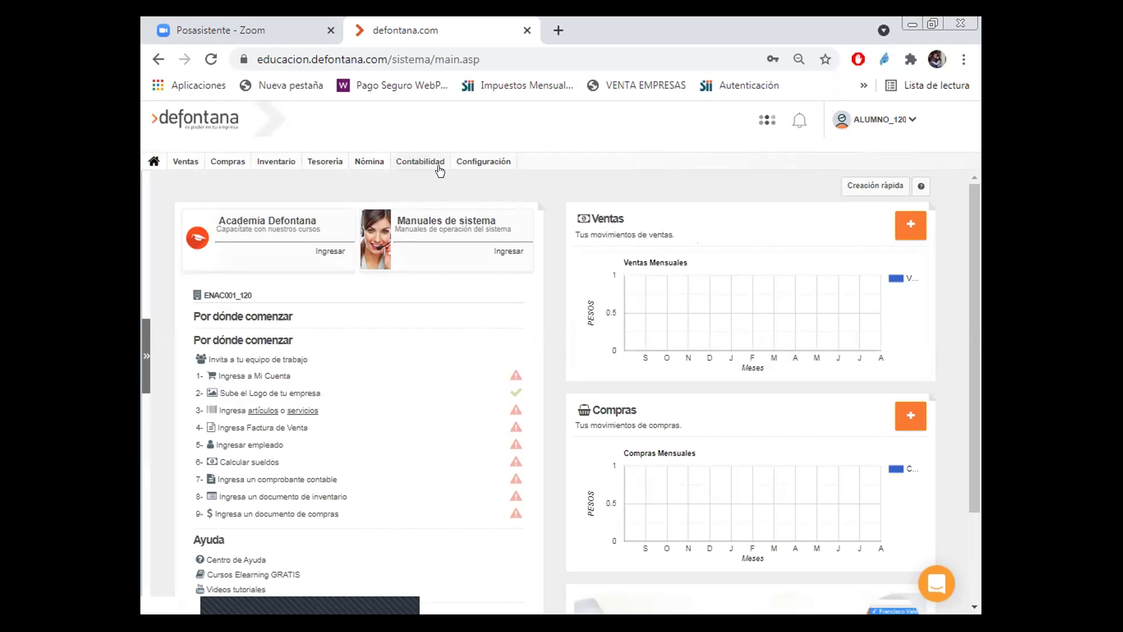
pyautogui.click(484, 163)
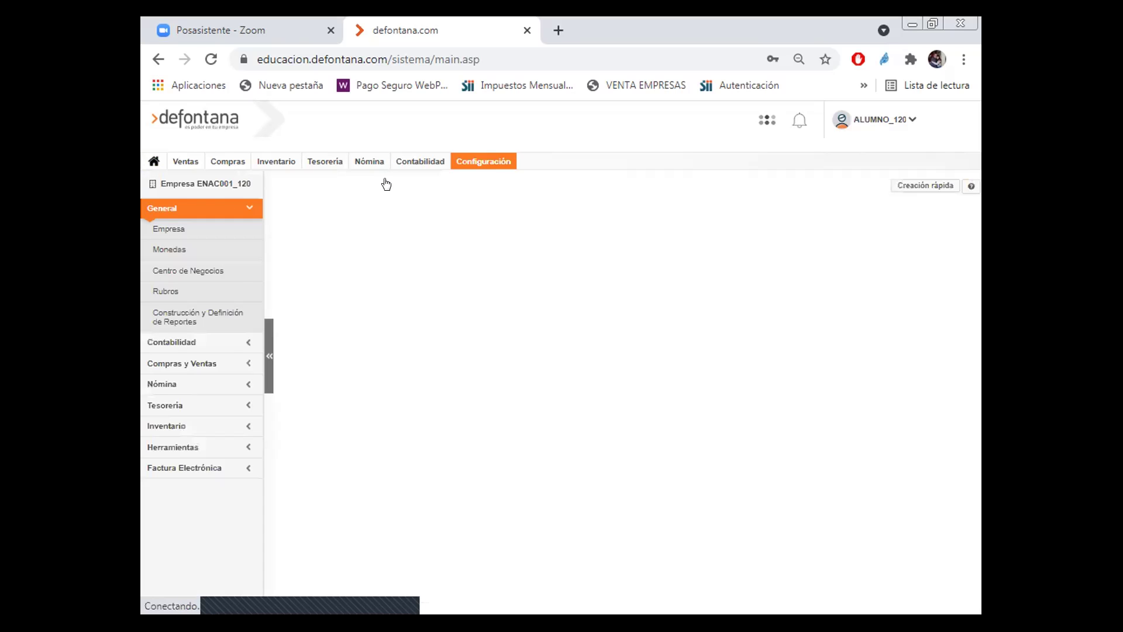
pyautogui.click(163, 232)
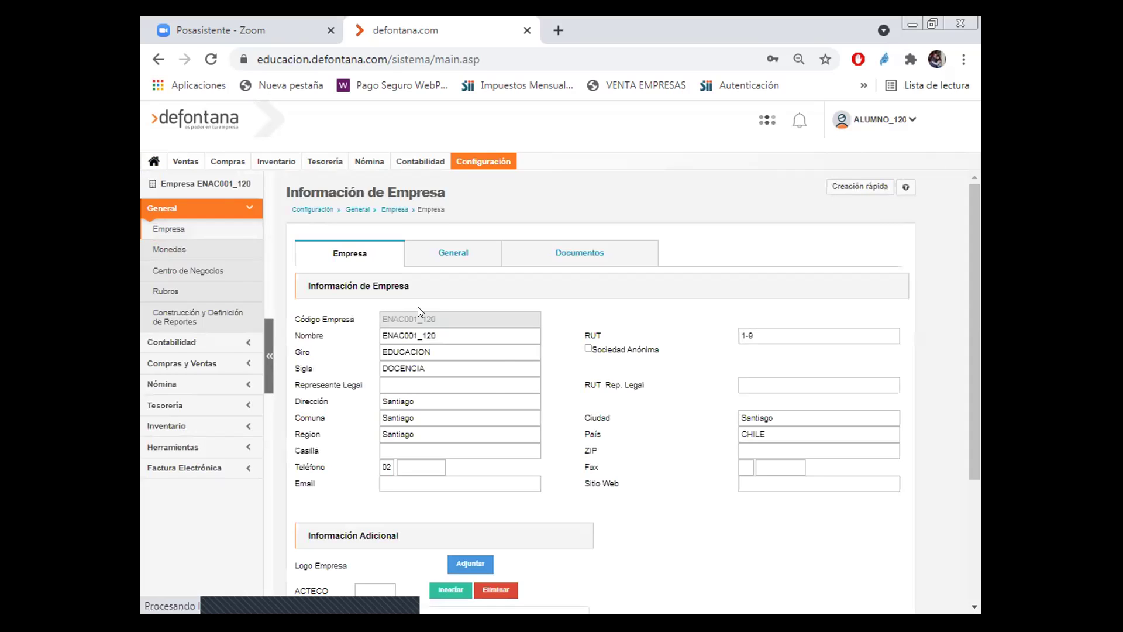
# Replace the company name with the owner's full name and fill in the company and legal representative tax IDs
pyautogui.click(443, 338)
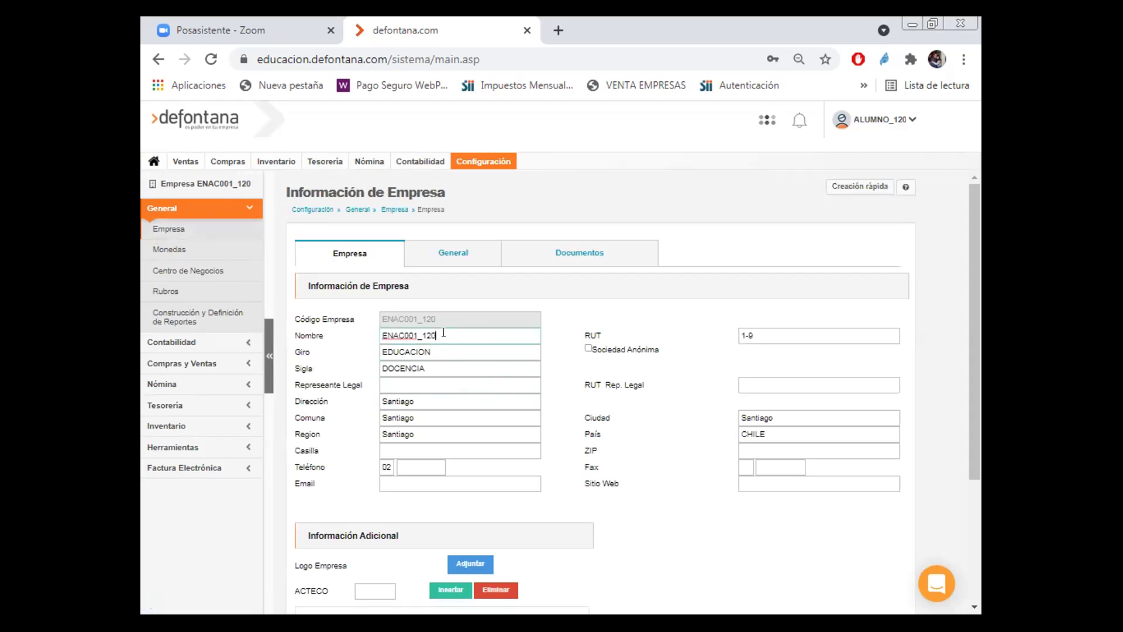
pyautogui.press('BackSpace')
pyautogui.press('BackSpace')
pyautogui.press('BackSpace')
pyautogui.press('BackSpace')
pyautogui.press('BackSpace')
pyautogui.press('BackSpace')
pyautogui.press('BackSpace')
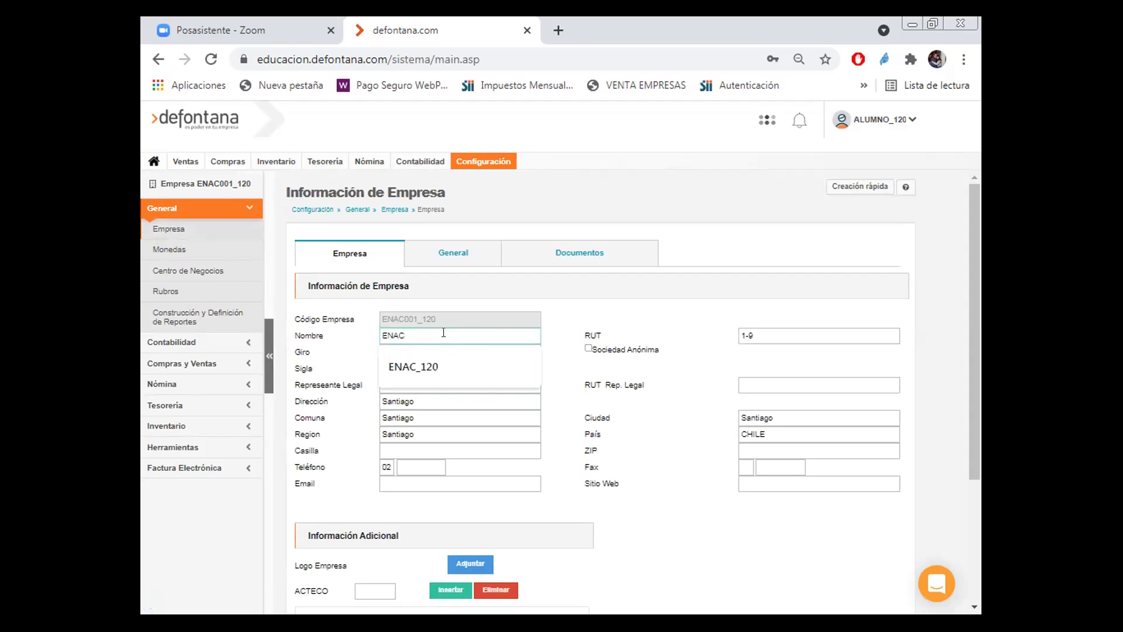
pyautogui.press('BackSpace')
pyautogui.press('BackSpace')
pyautogui.press('BackSpace')
pyautogui.press('BackSpace')
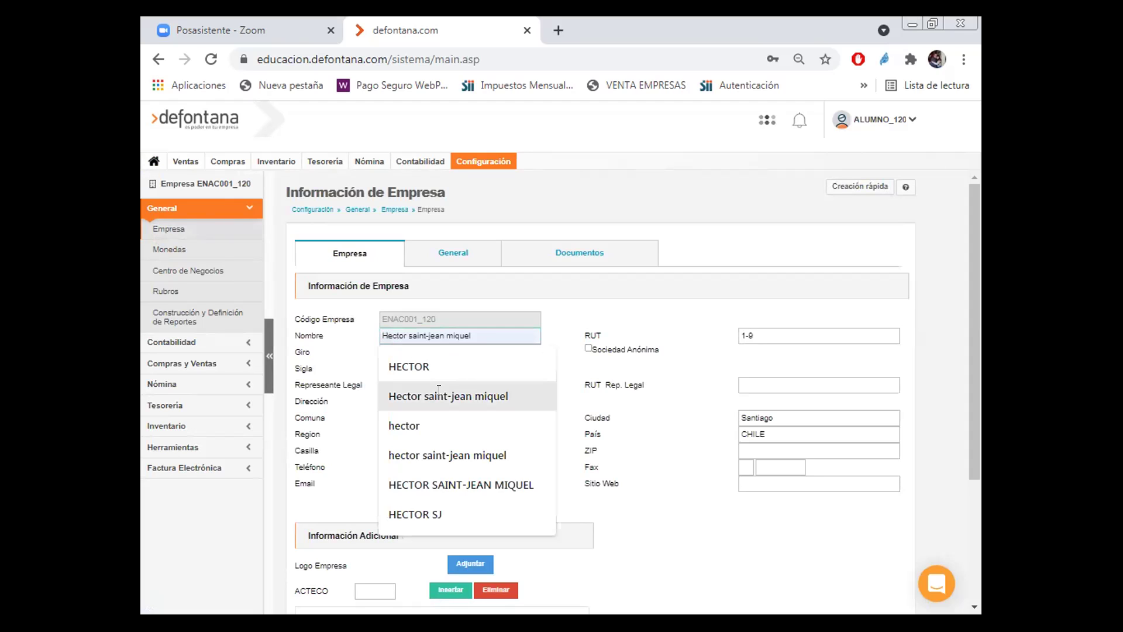
pyautogui.click(439, 396)
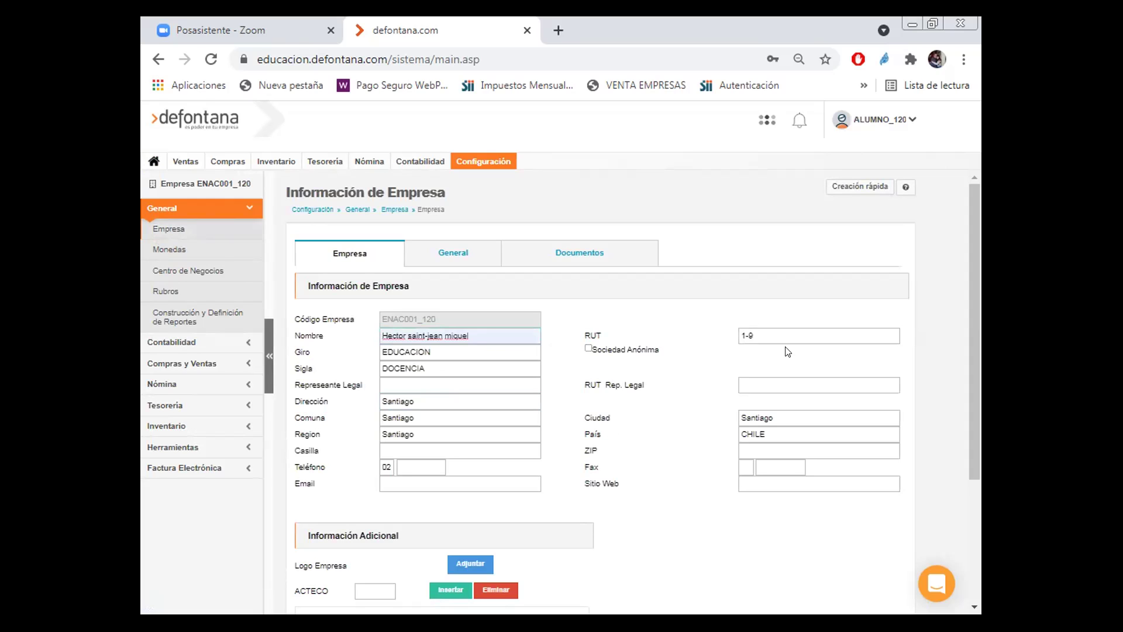
pyautogui.click(770, 329)
pyautogui.press('BackSpace')
pyautogui.press('BackSpace')
pyautogui.press('BackSpace')
pyautogui.click(749, 361)
pyautogui.click(745, 383)
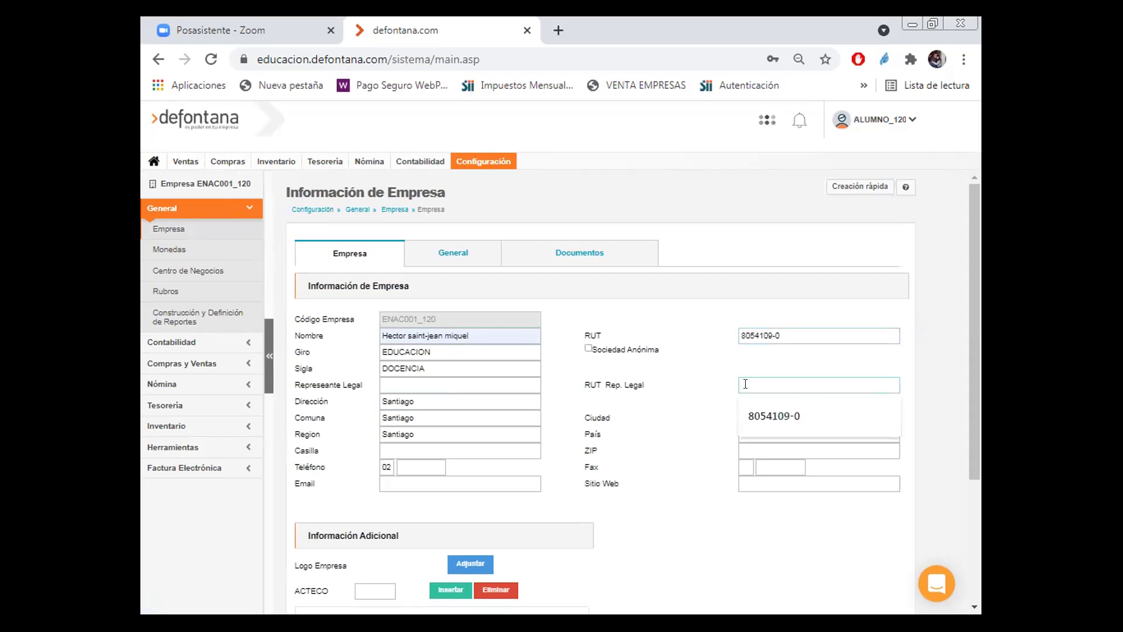
pyautogui.click(756, 417)
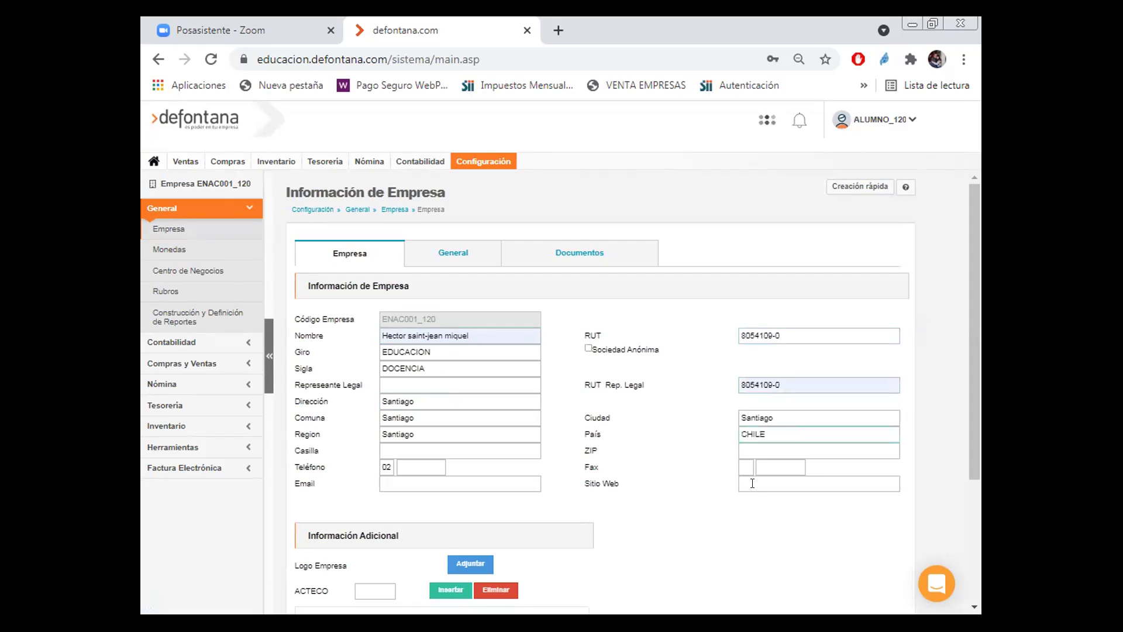
# Enter the company e-mail and save the record with Grabar, then acknowledge the confirmation
pyautogui.click(453, 476)
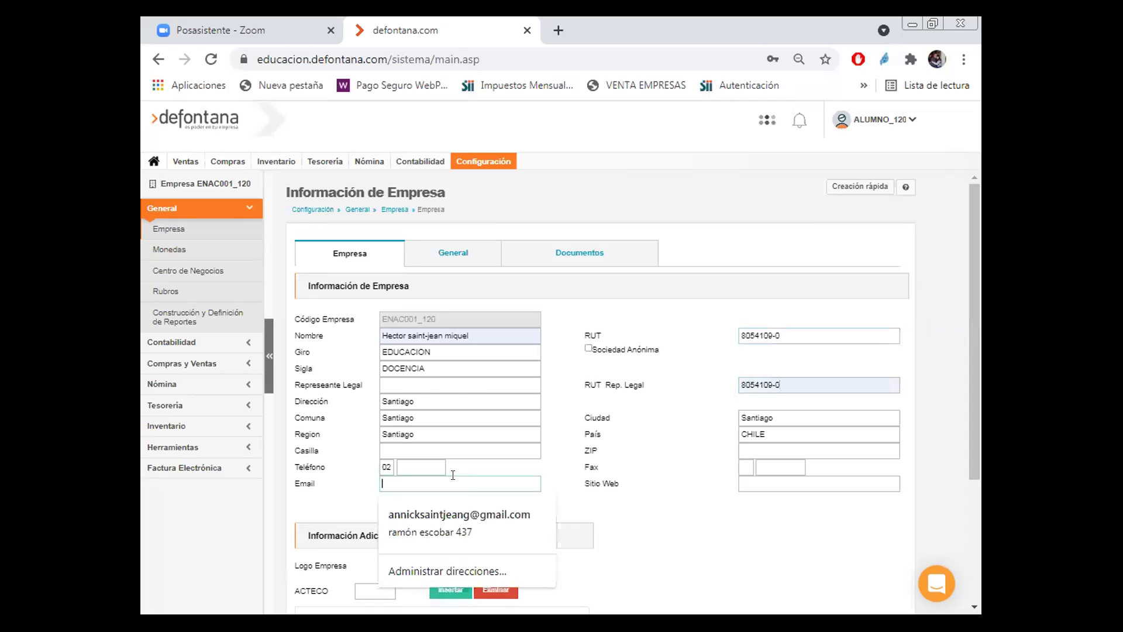
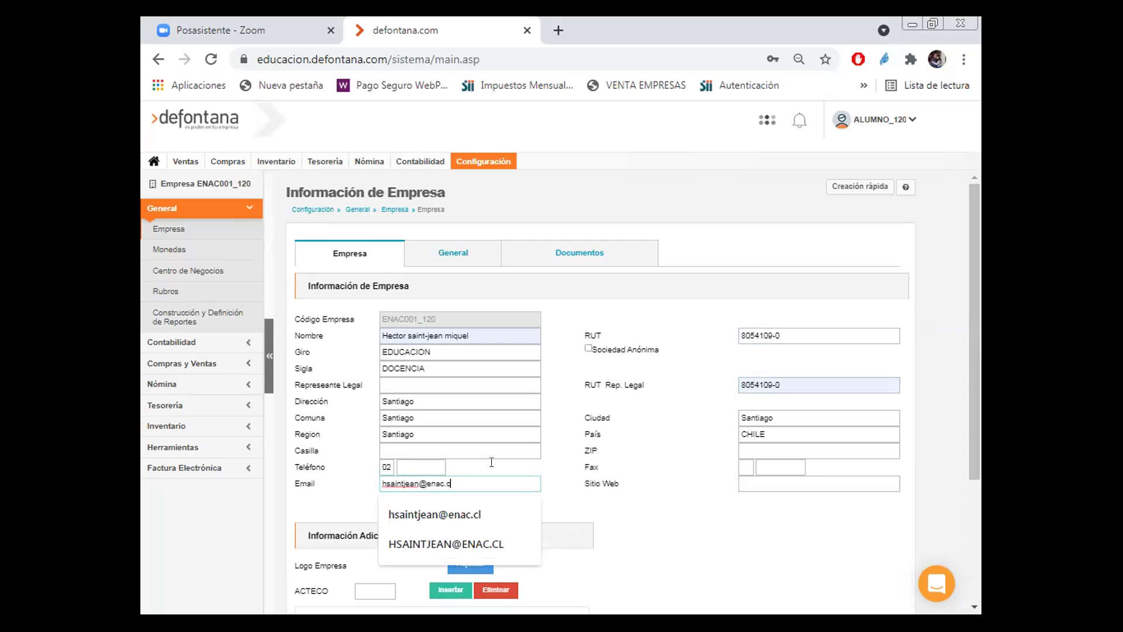
pyautogui.scroll(-3, 715, 431)
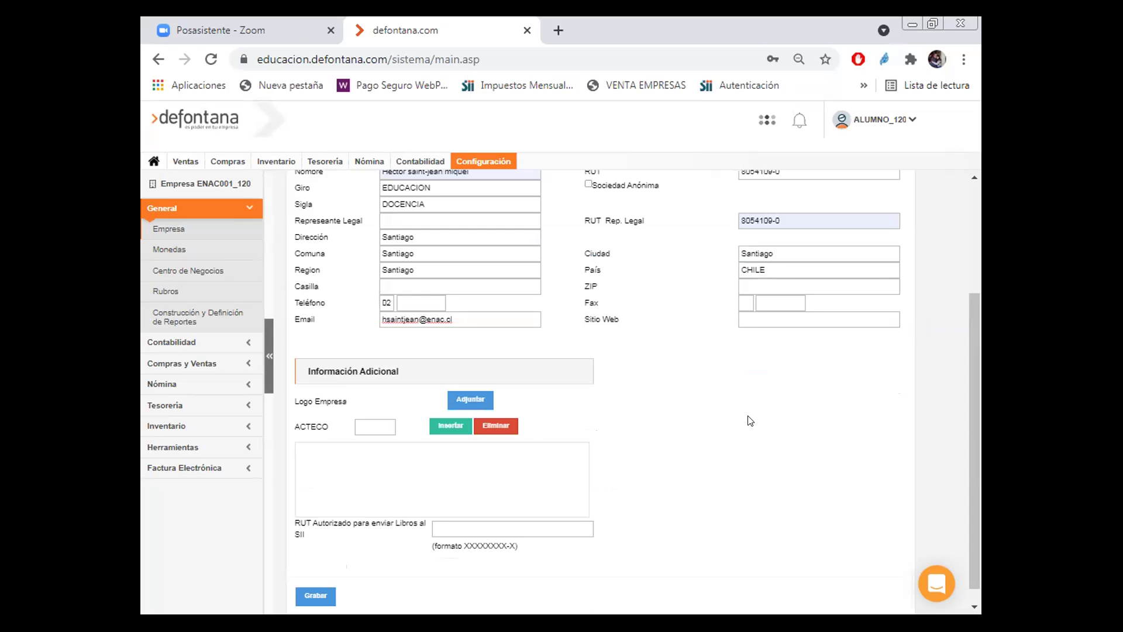
pyautogui.scroll(-1, 750, 420)
pyautogui.scroll(2, 804, 377)
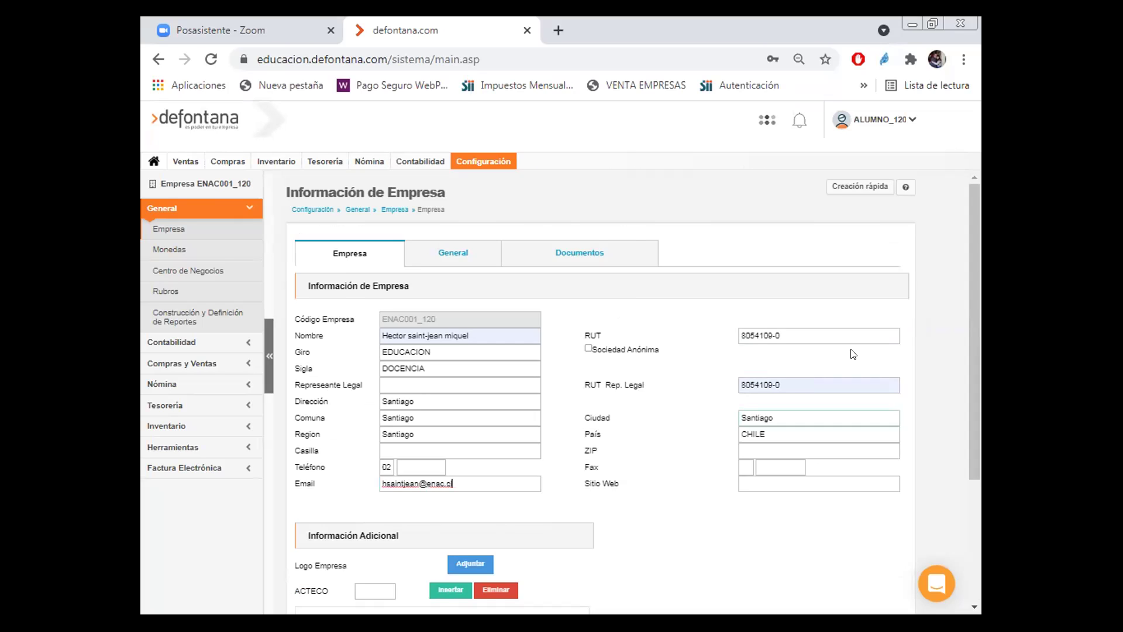
pyautogui.scroll(-2, 853, 354)
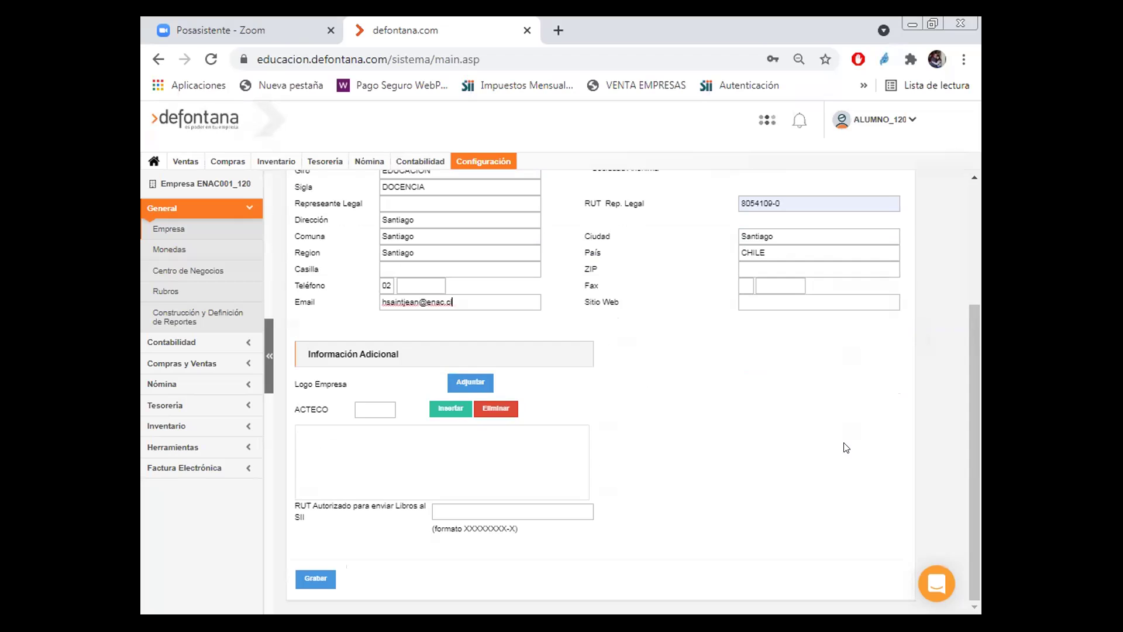
pyautogui.scroll(2, 831, 432)
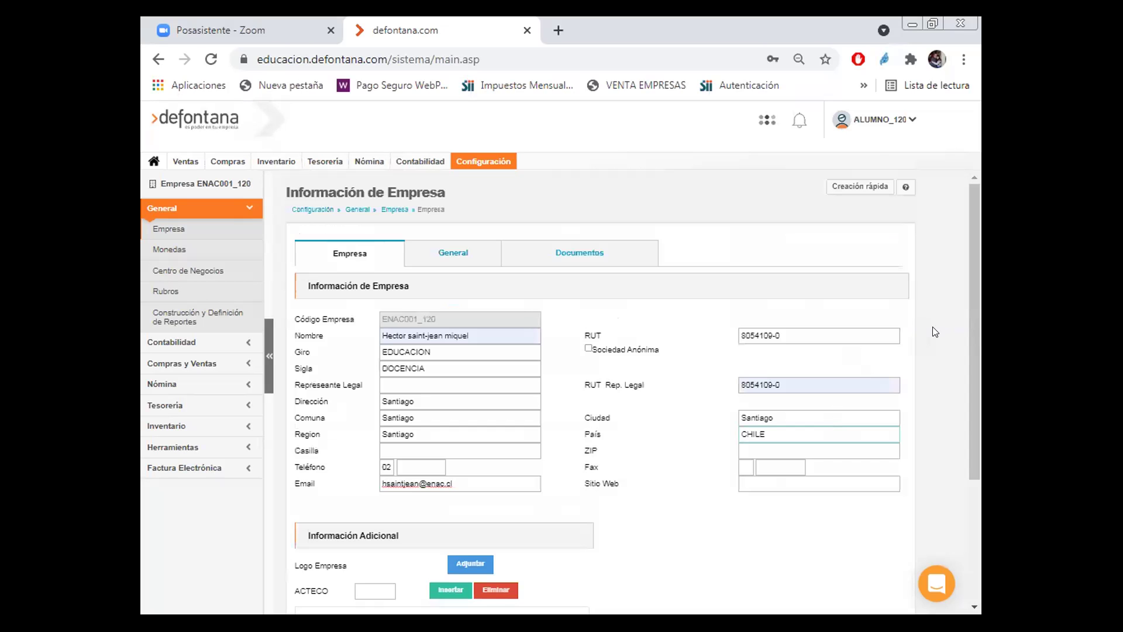
pyautogui.scroll(-3, 949, 327)
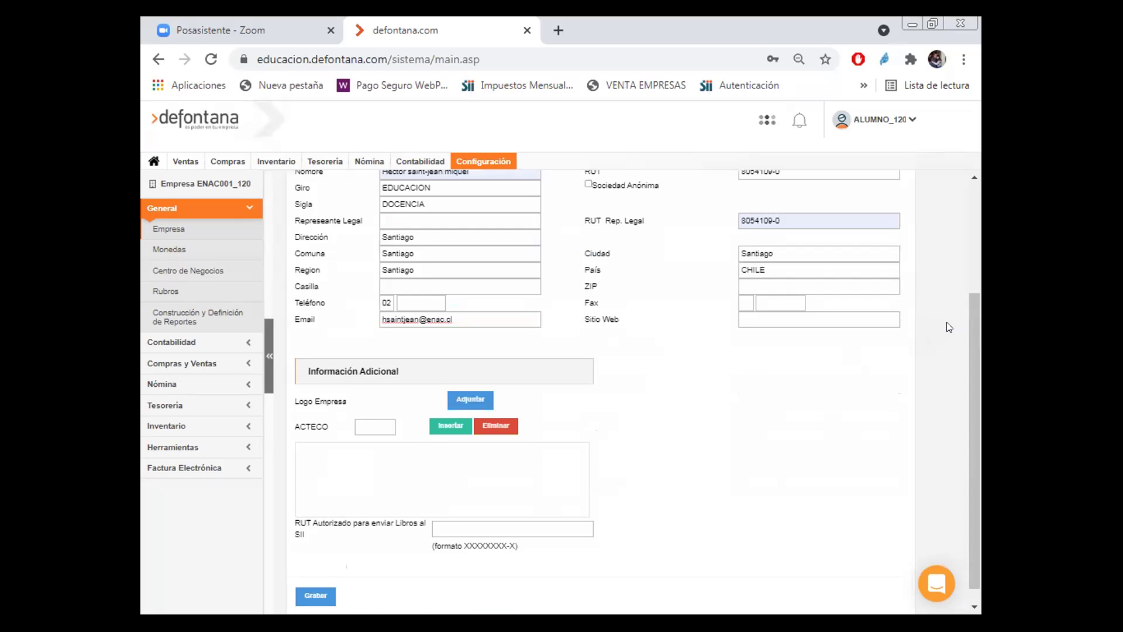
pyautogui.scroll(-1, 947, 323)
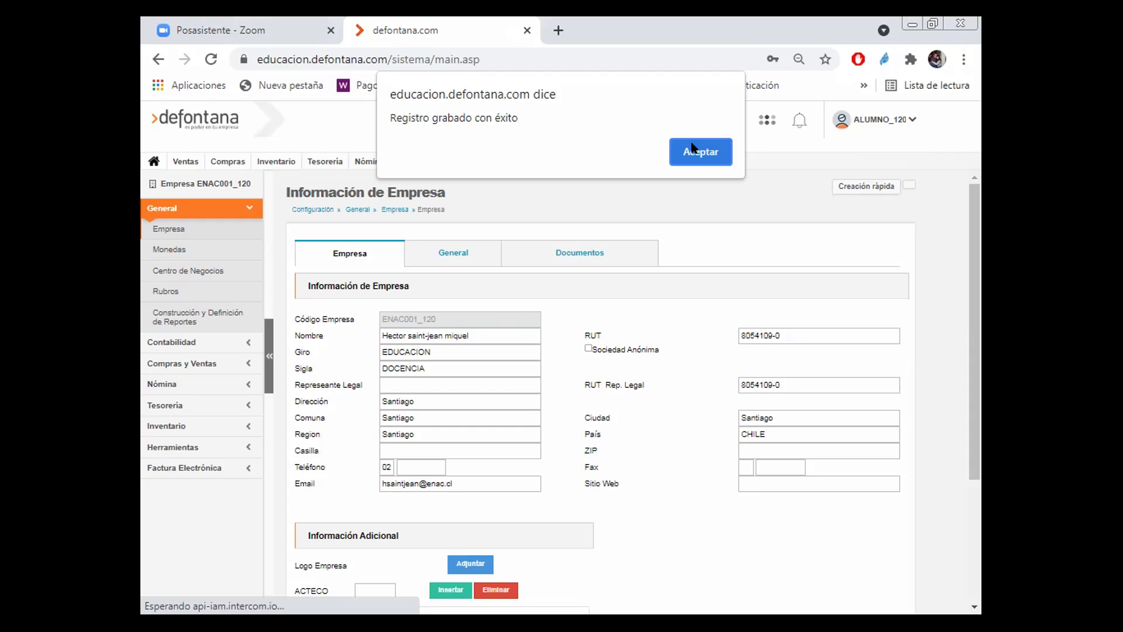
pyautogui.click(696, 152)
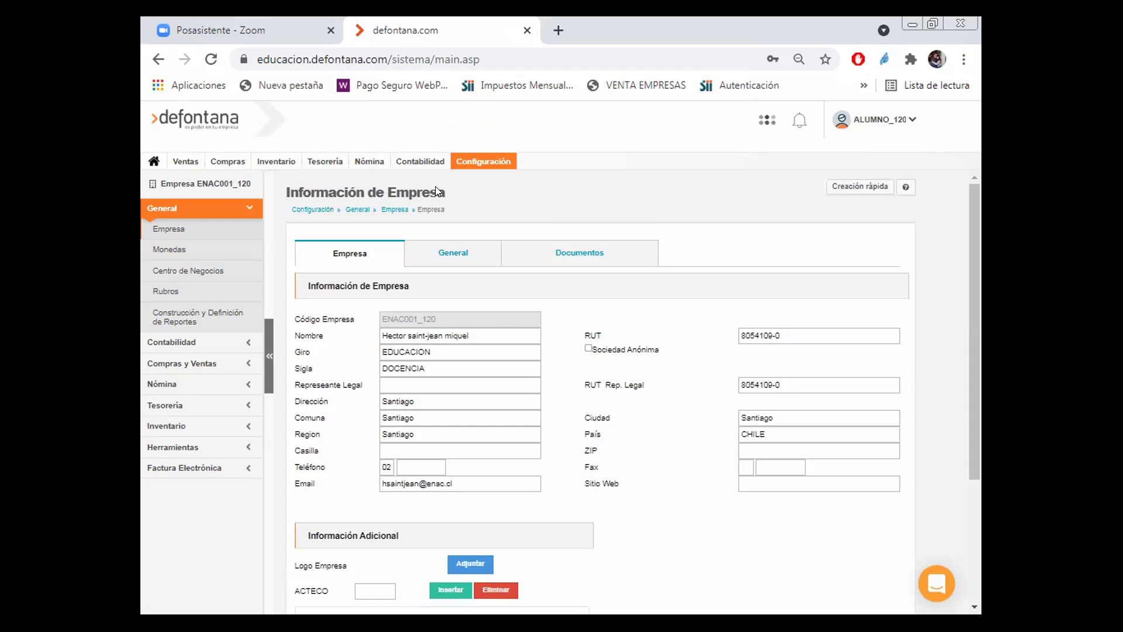
# Navigate via Contabilidad back to Configuración and reopen the Información de Empresa form at the name field
pyautogui.click(421, 161)
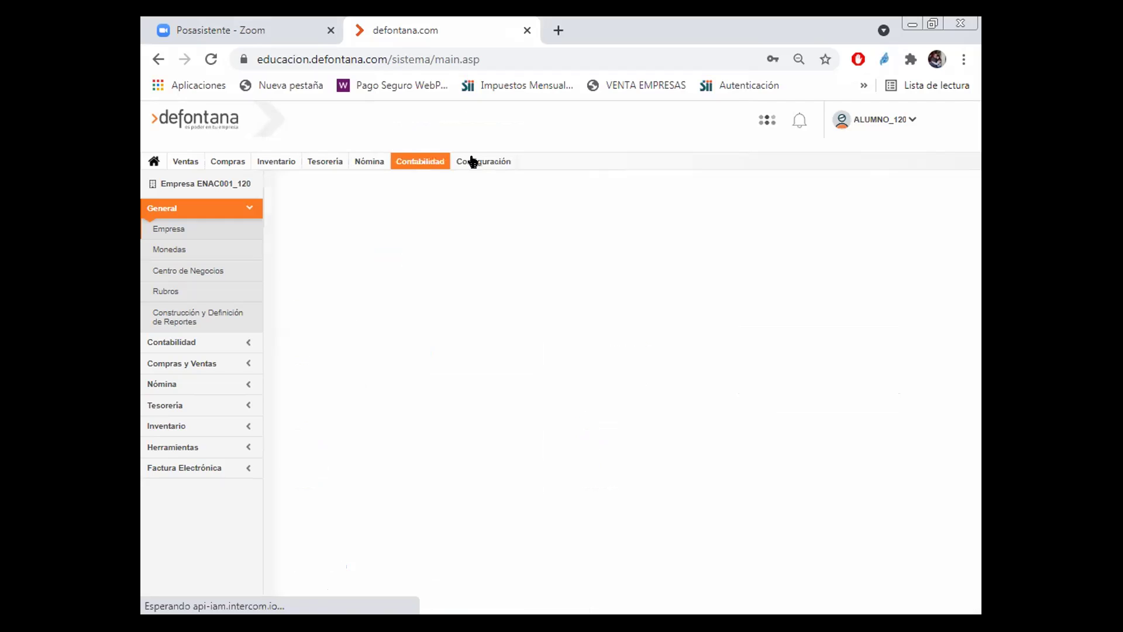
pyautogui.click(473, 162)
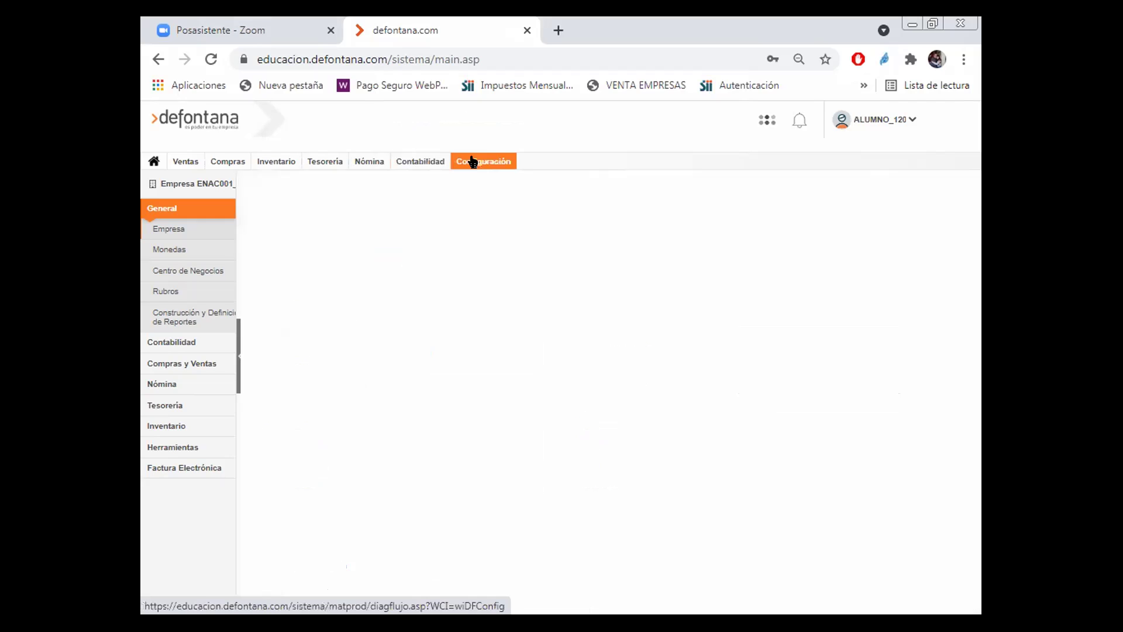
pyautogui.click(909, 121)
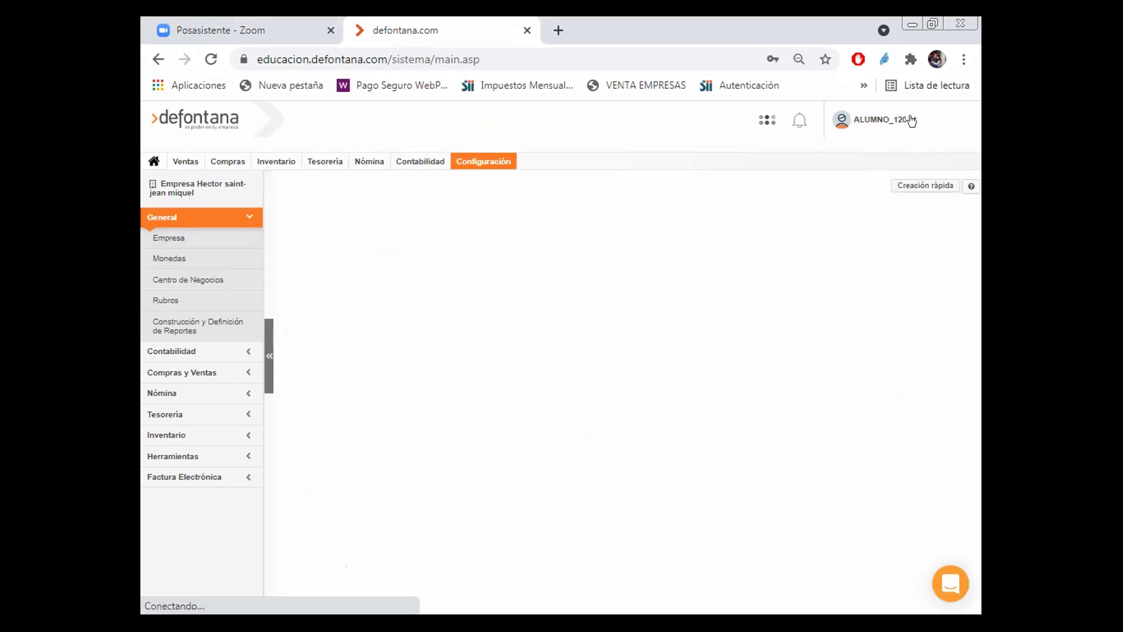
pyautogui.click(461, 127)
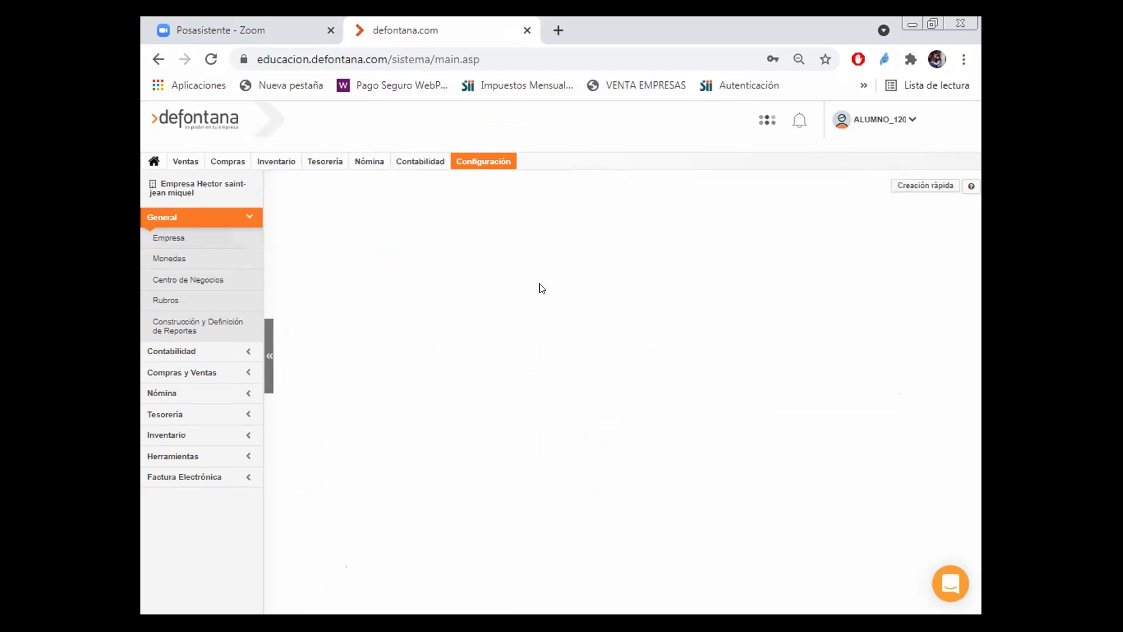
pyautogui.click(485, 163)
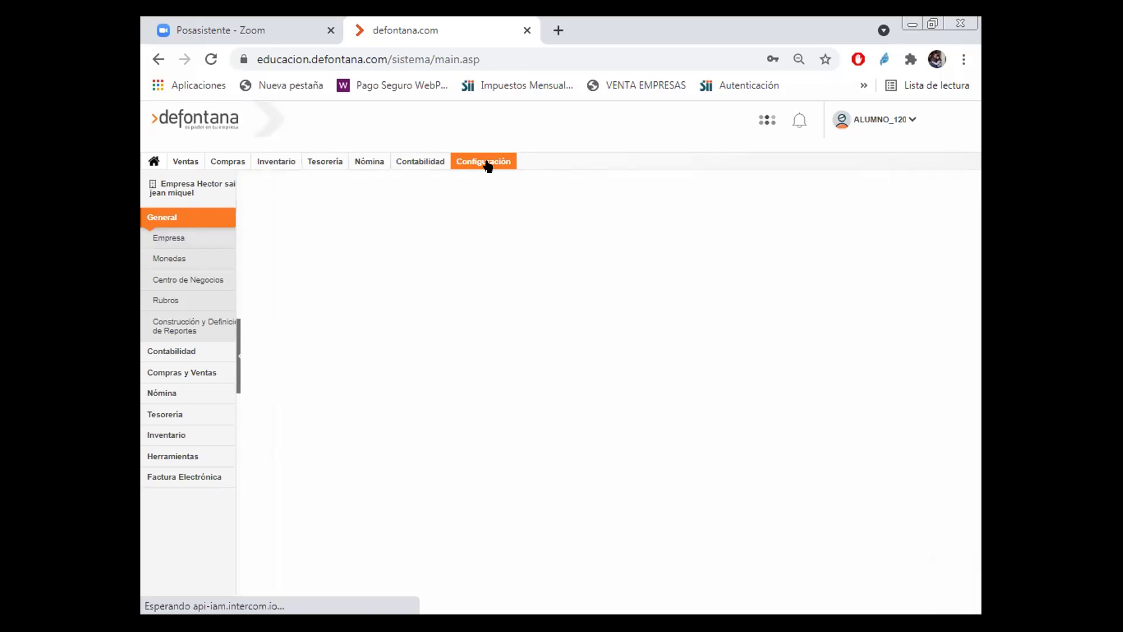
pyautogui.click(163, 237)
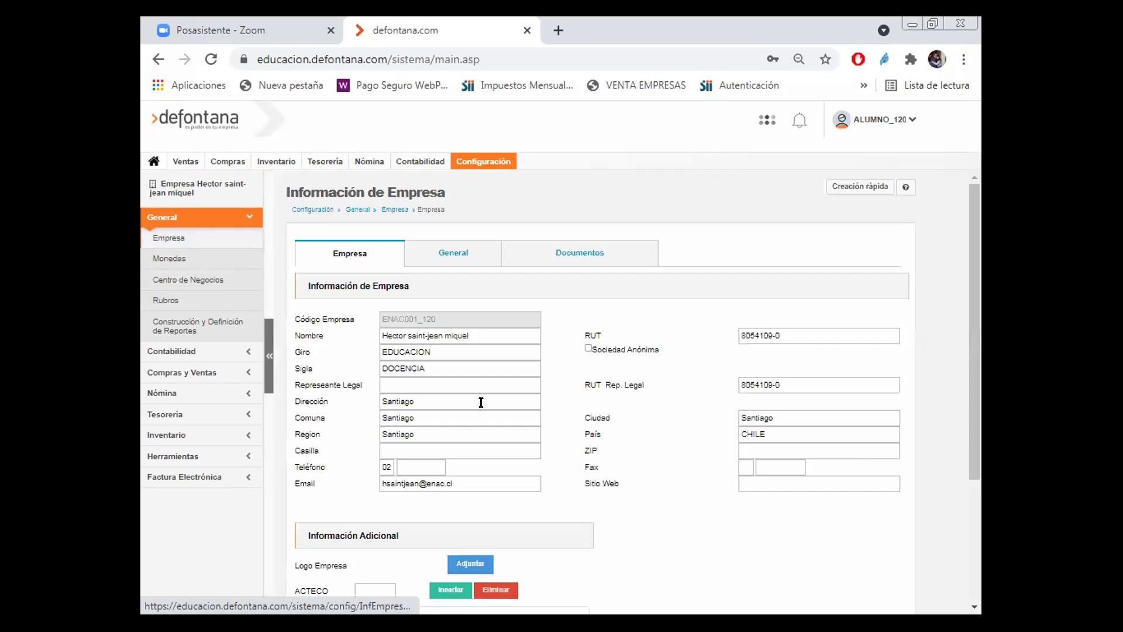
pyautogui.click(486, 339)
# Change the company name to its uppercase version, save it, and return to the Configuración home
pyautogui.click(464, 430)
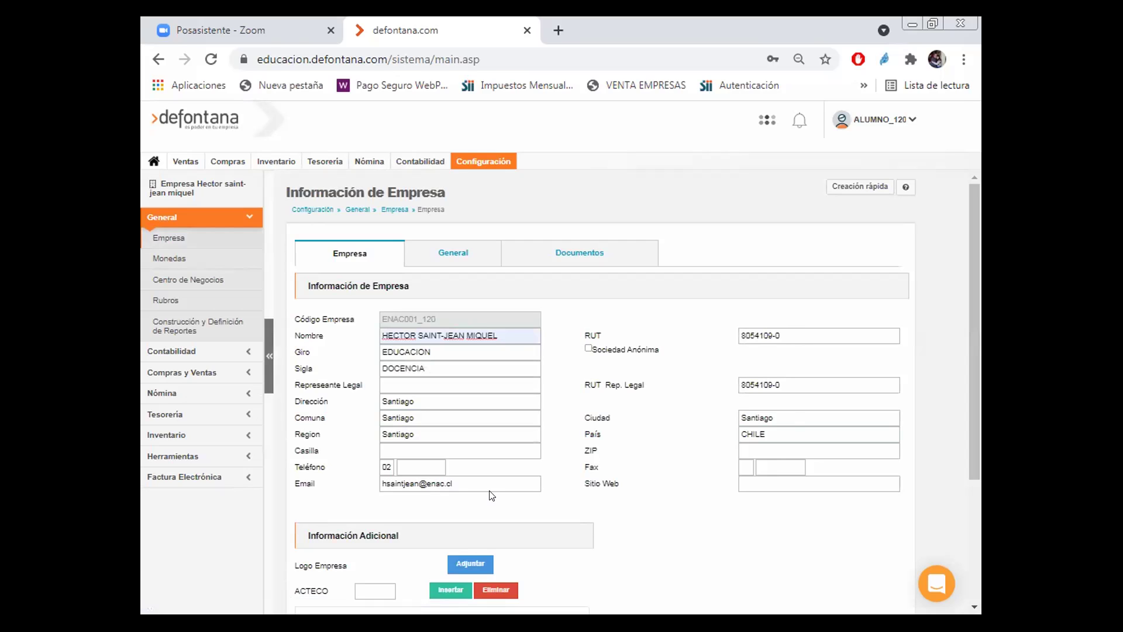
pyautogui.scroll(-3, 581, 536)
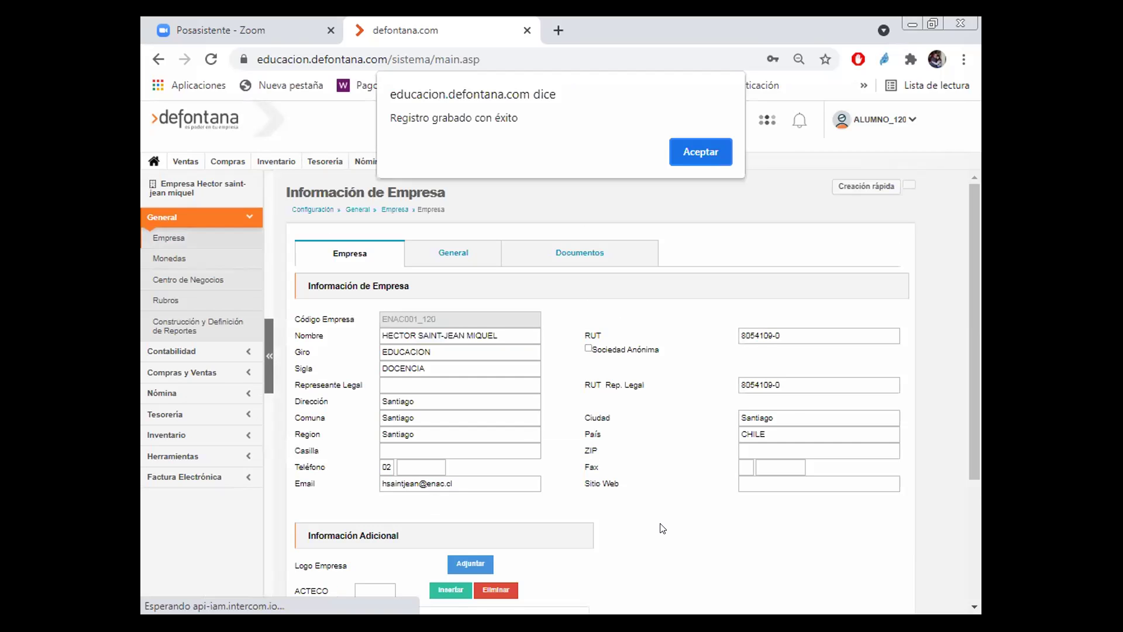
pyautogui.click(697, 153)
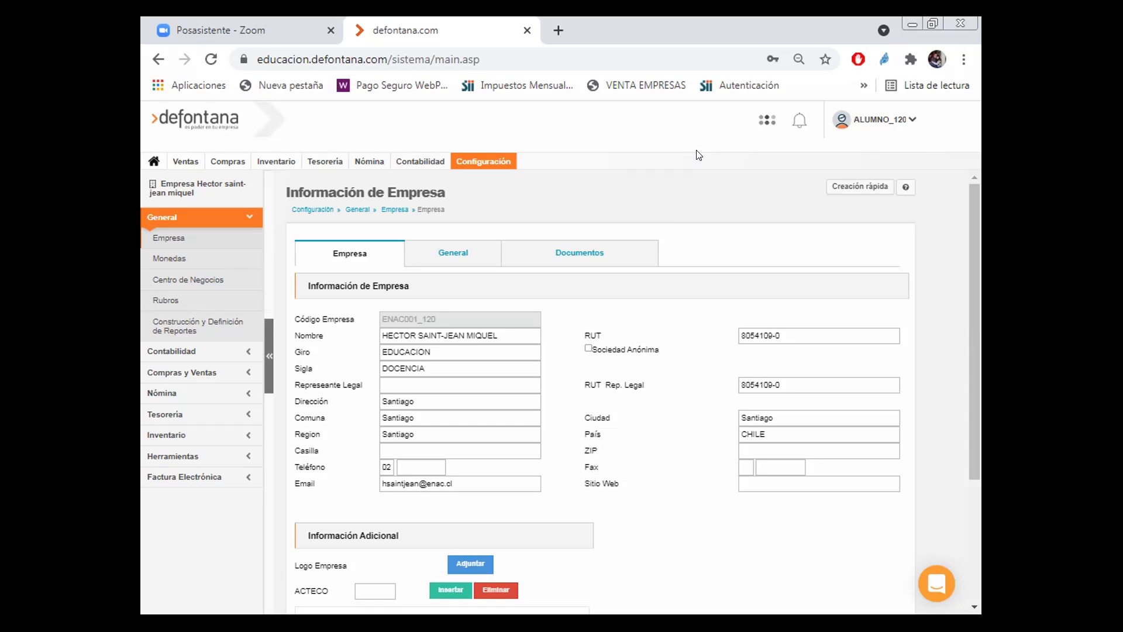
pyautogui.click(488, 161)
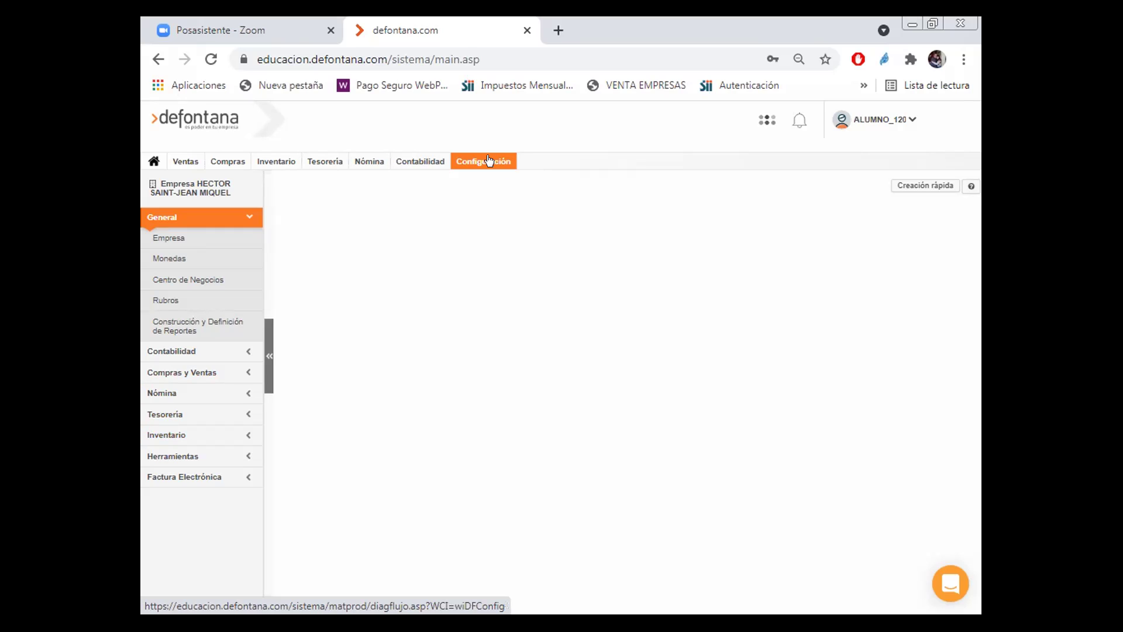
# Expand the Contabilidad settings group in the Configuración sidebar
pyautogui.click(171, 351)
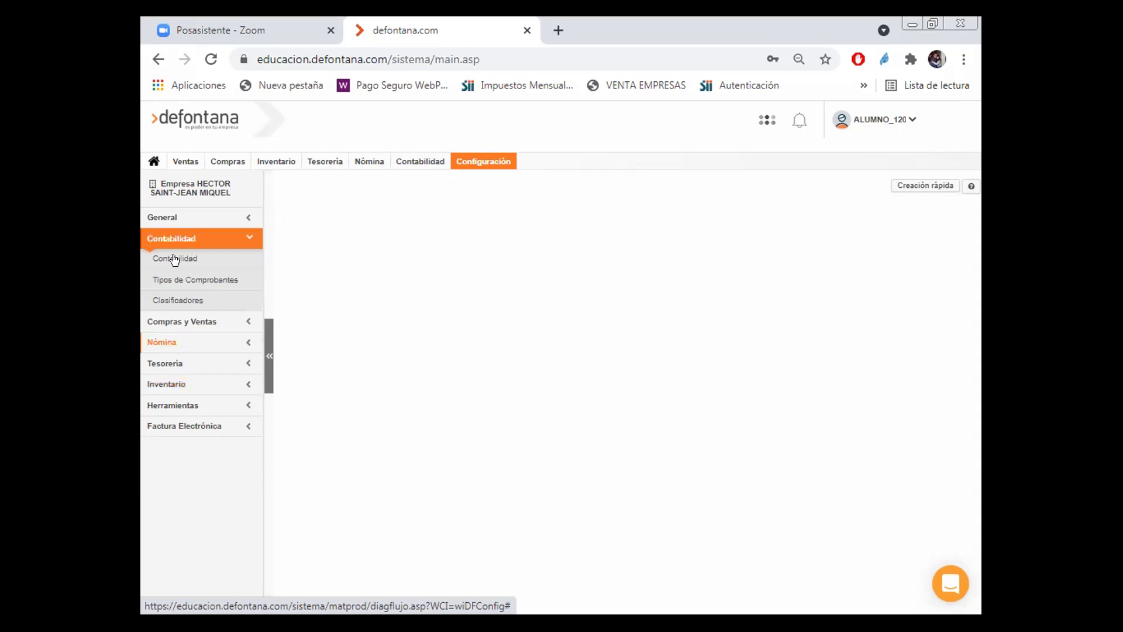
# Look through the Contabilidad settings form, then open the Tipos de Comprobantes list
pyautogui.click(175, 259)
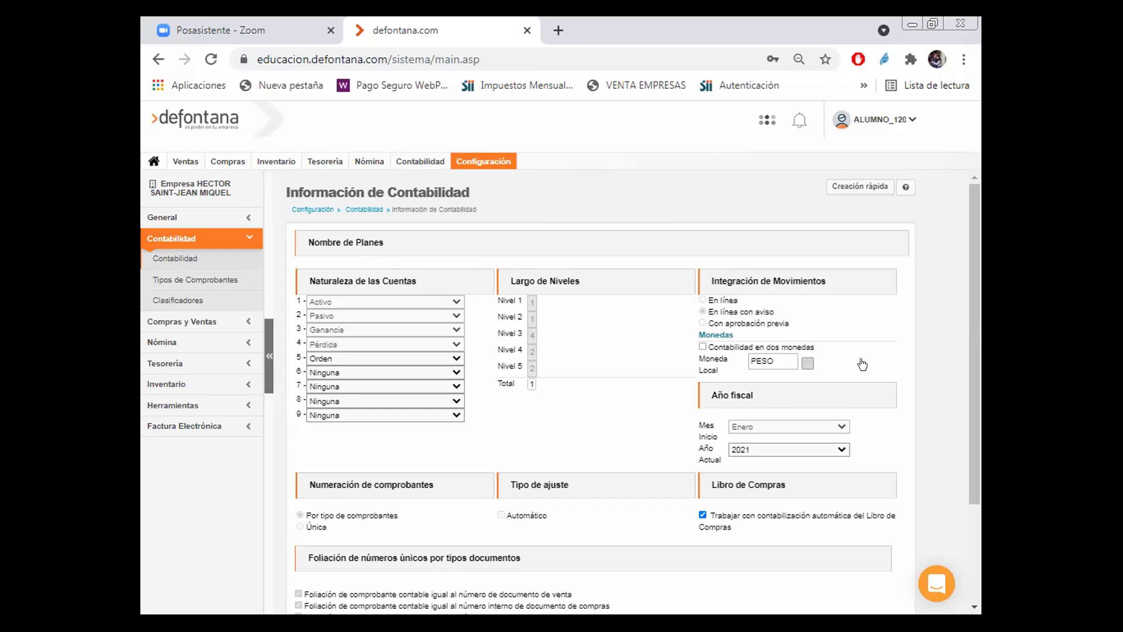
pyautogui.scroll(-3, 664, 422)
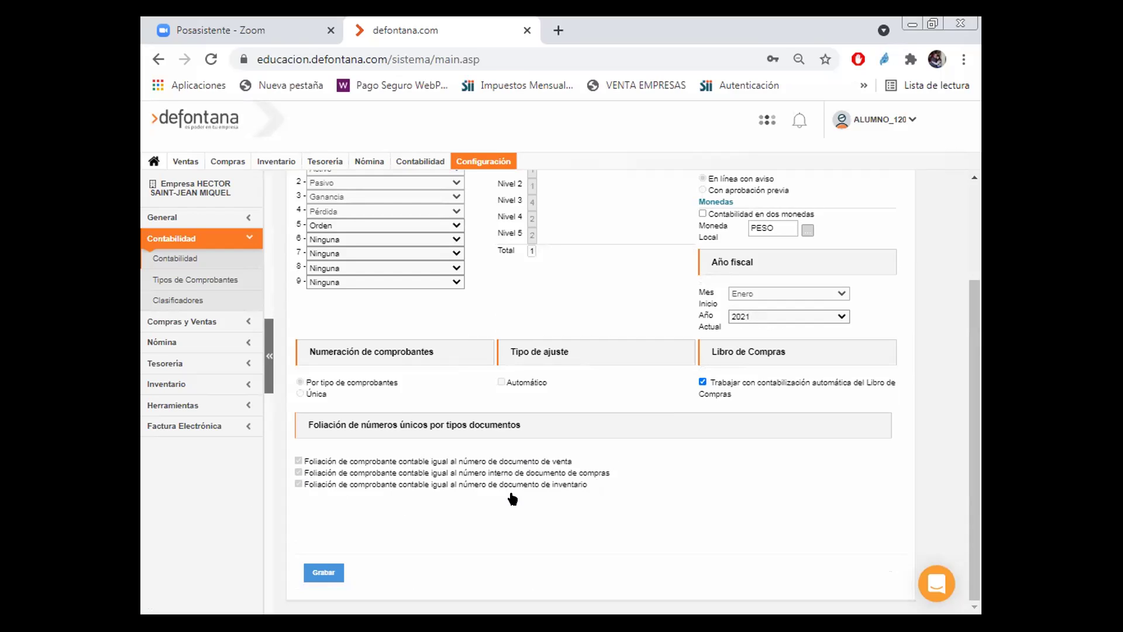
pyautogui.click(162, 276)
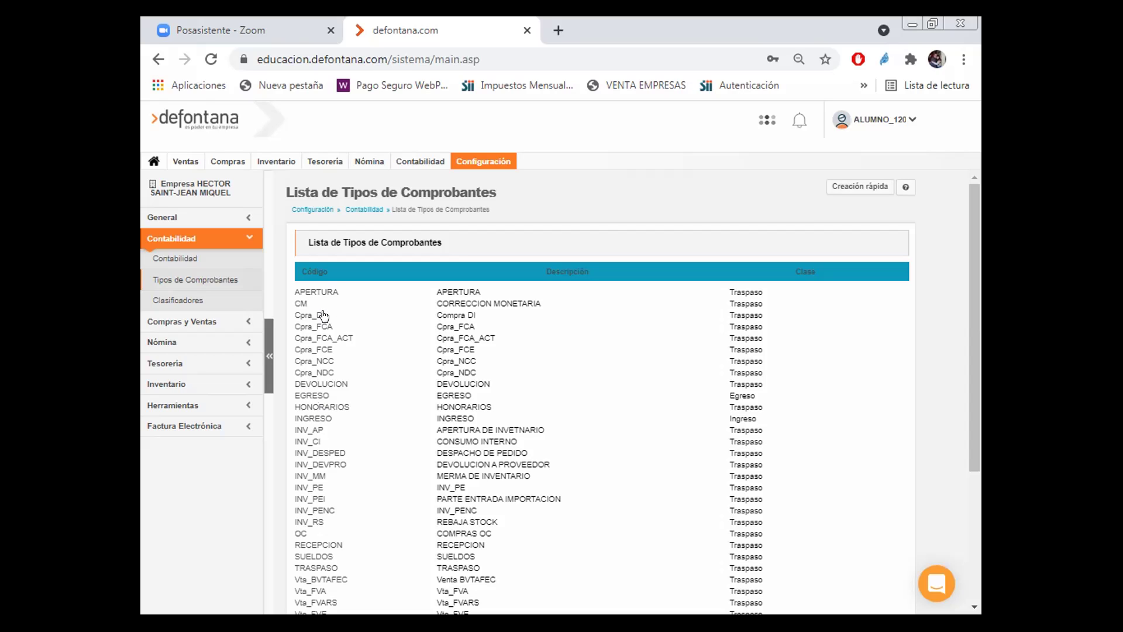
# Open the Clasificadores list and expand the COD_MOV classifier
pyautogui.click(170, 301)
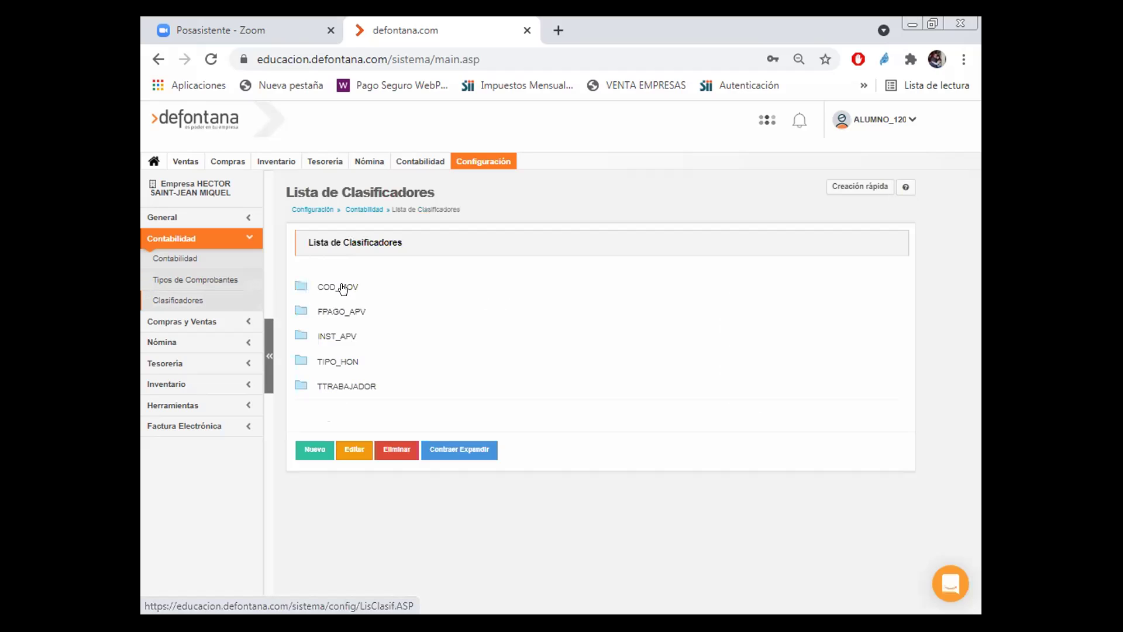
pyautogui.click(343, 288)
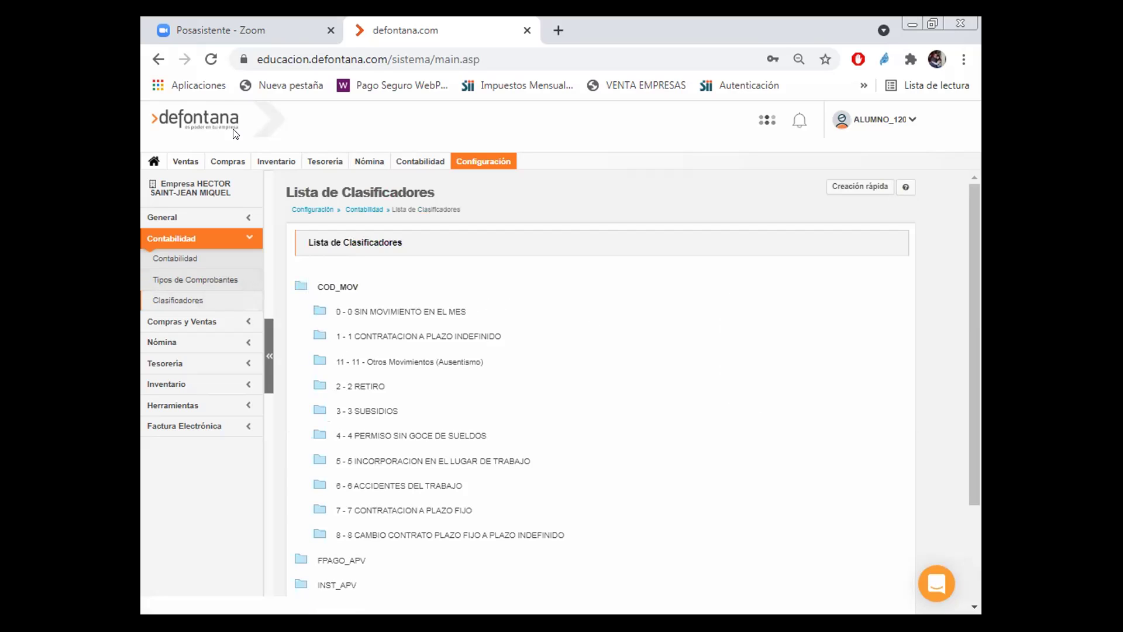
# Return to the Clasificadores list and expand TIPO_HON to reveal its four ASESORIA entries
pyautogui.click(158, 59)
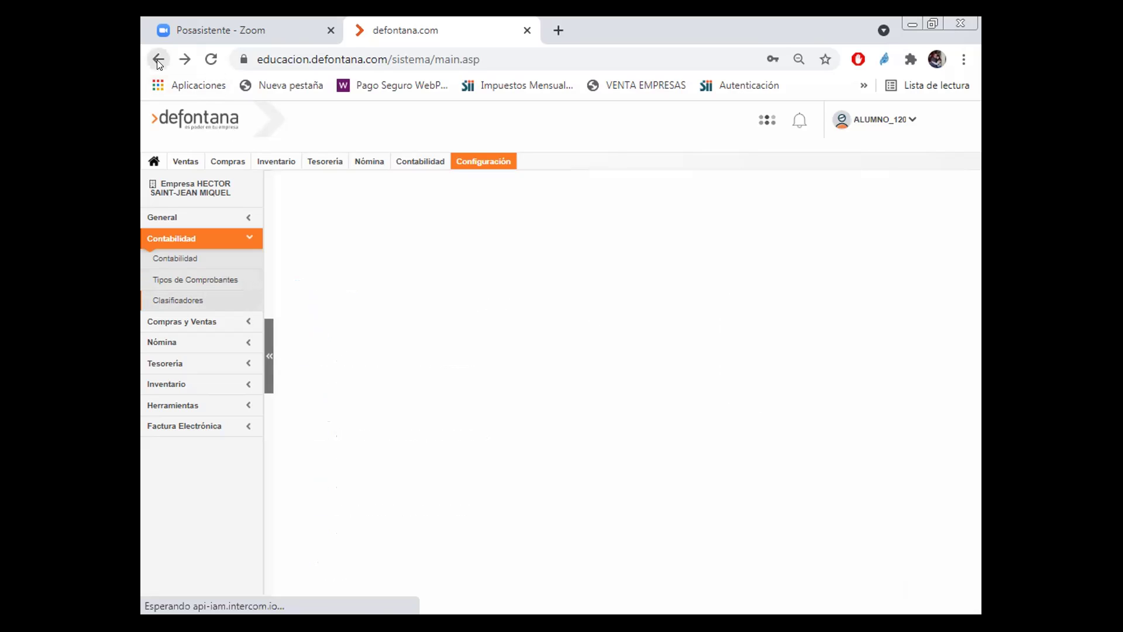
pyautogui.click(225, 300)
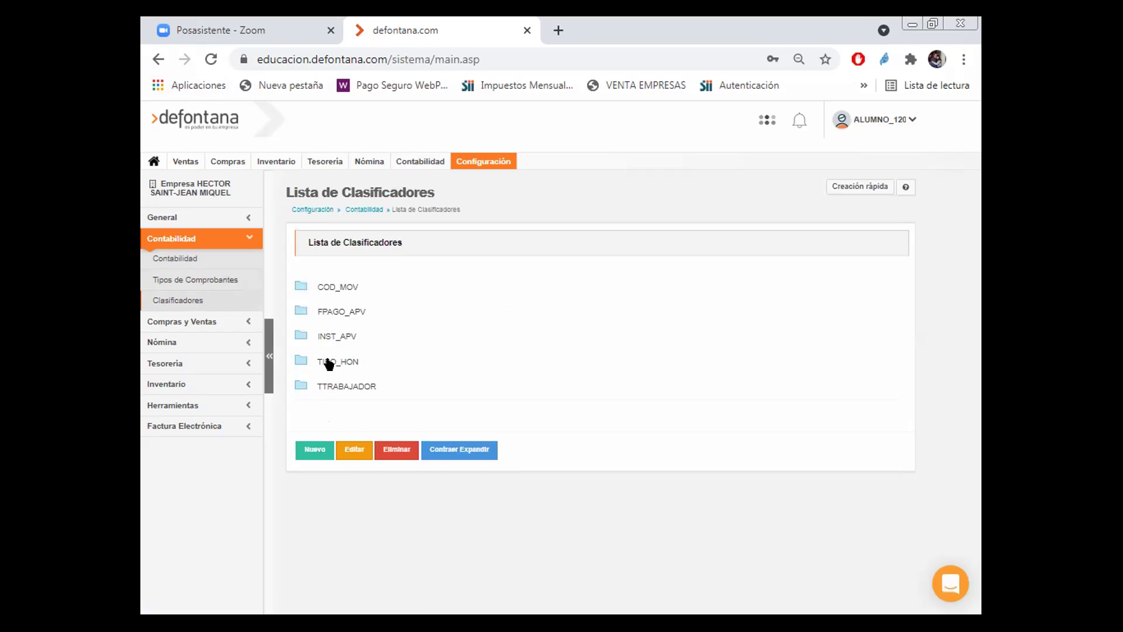
pyautogui.click(389, 387)
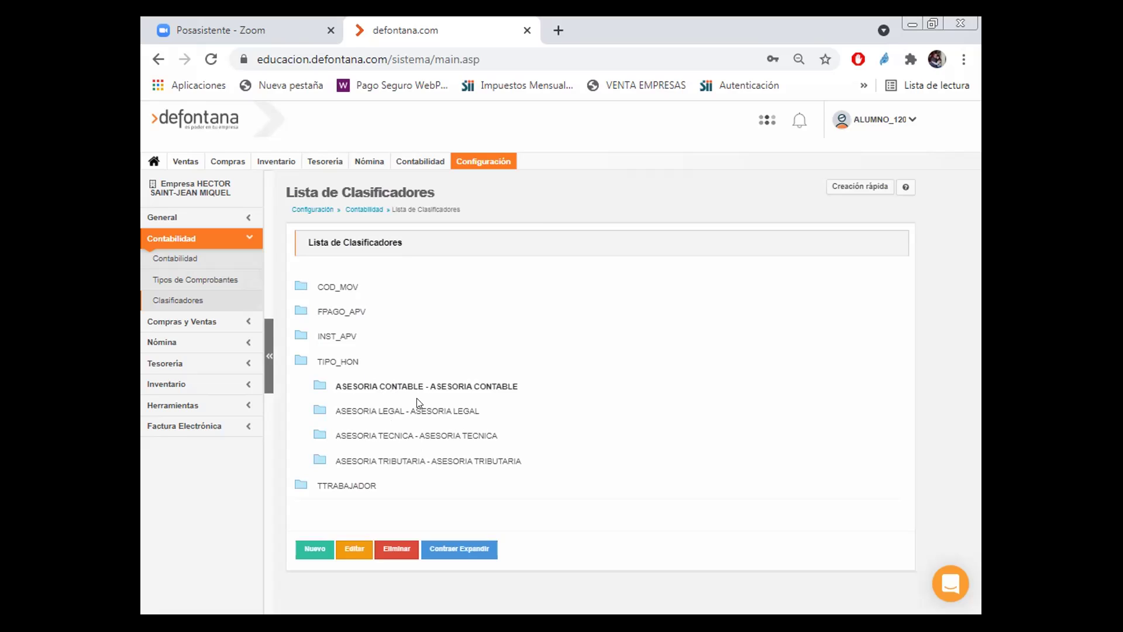
pyautogui.click(185, 326)
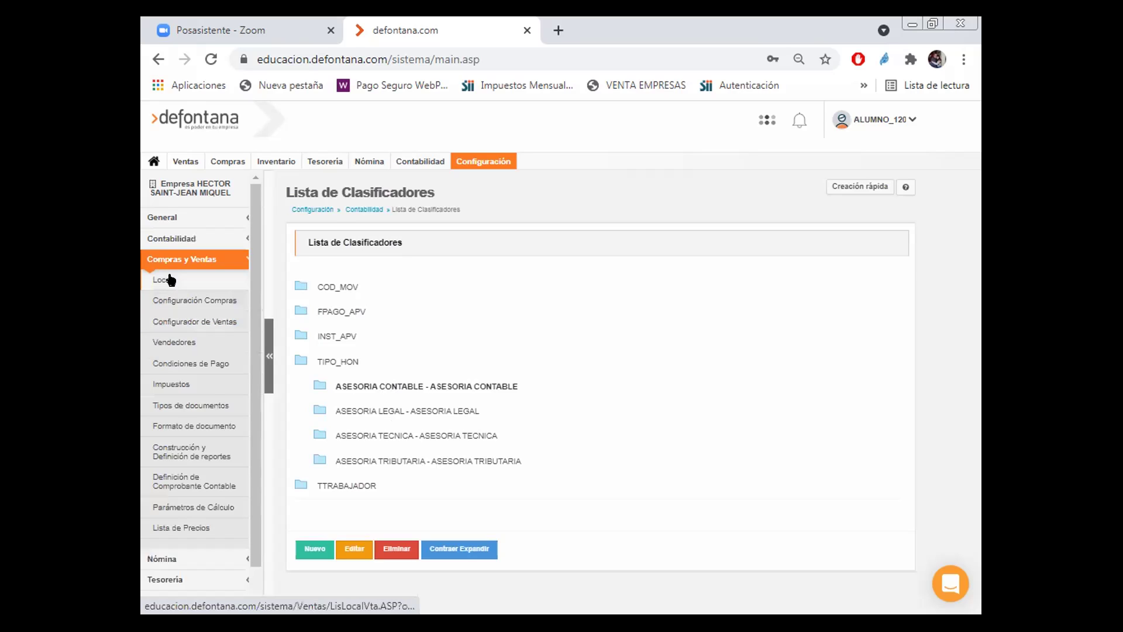
# View the empty Local store list, then open Configuración Campos Compras
pyautogui.click(170, 279)
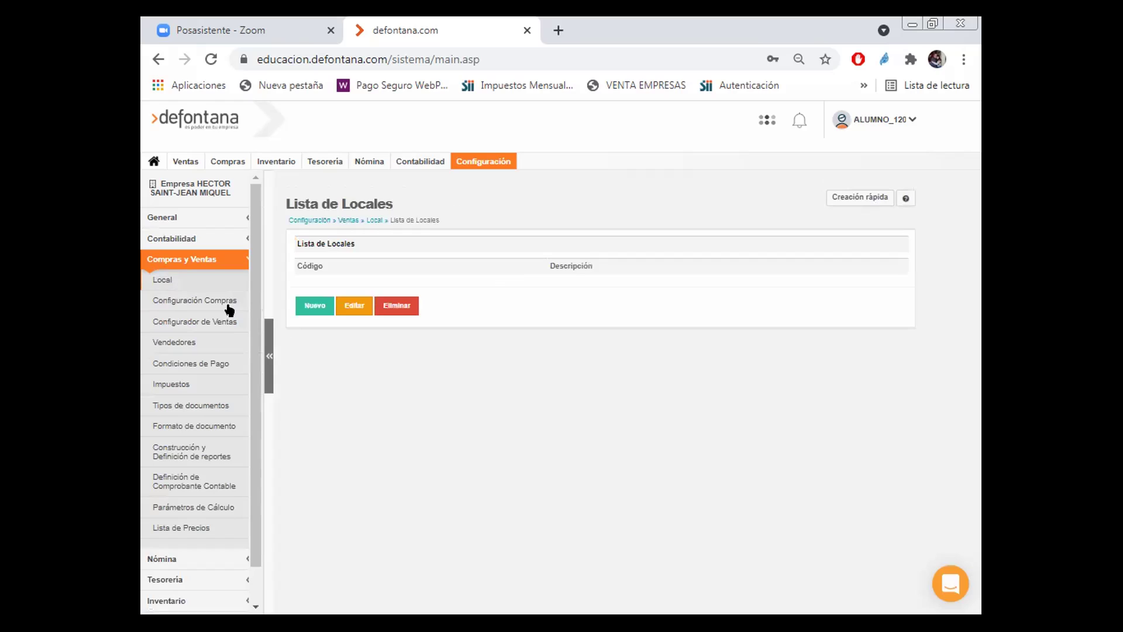
pyautogui.click(190, 302)
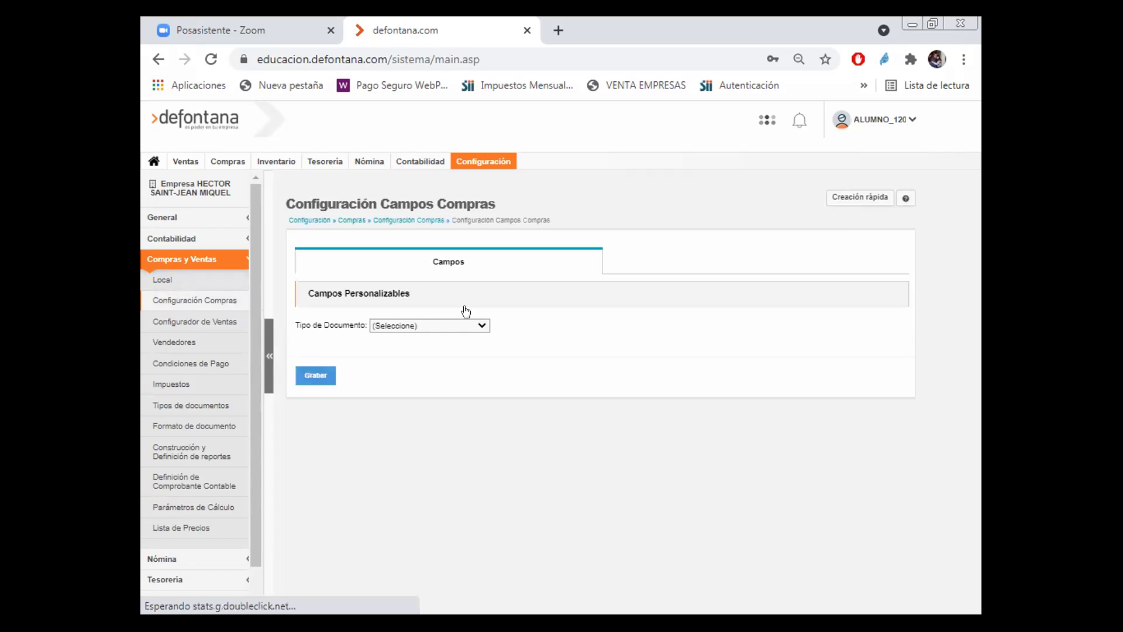
# Select Fac. Compra as the document type and scroll through its 25 empty custom field slots
pyautogui.click(430, 325)
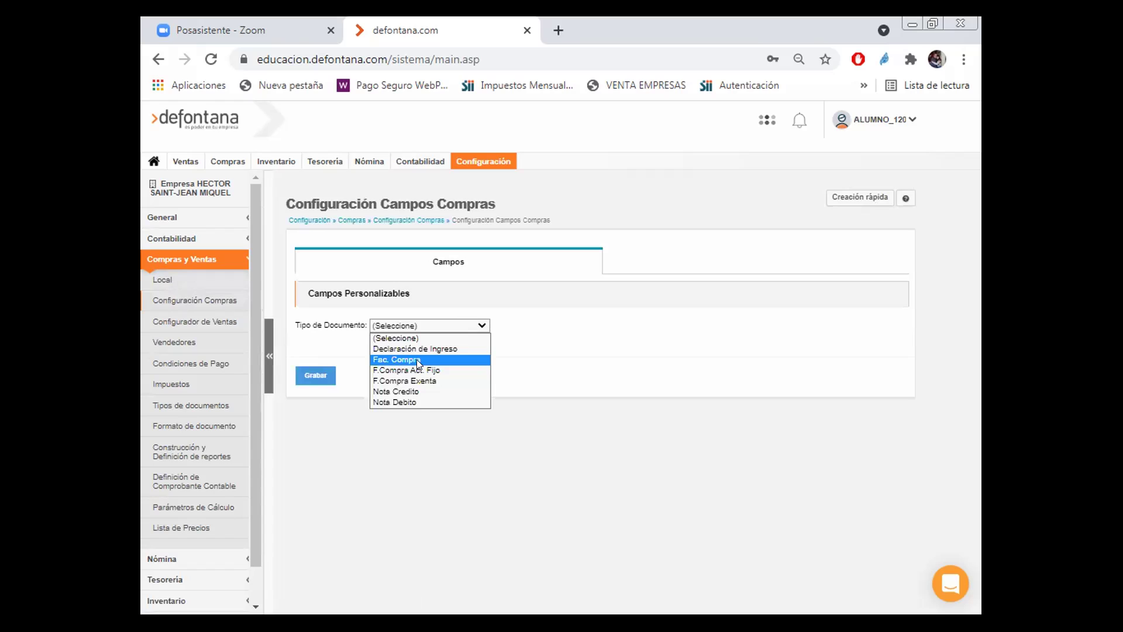
pyautogui.click(419, 361)
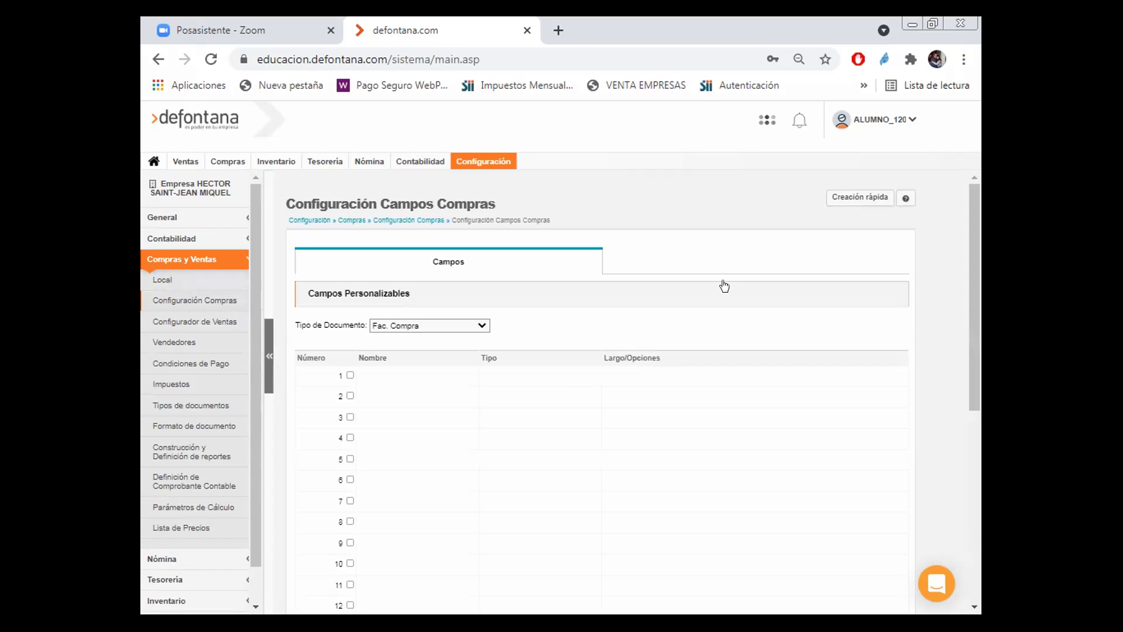
pyautogui.scroll(-4, 724, 286)
pyautogui.scroll(-2, 724, 286)
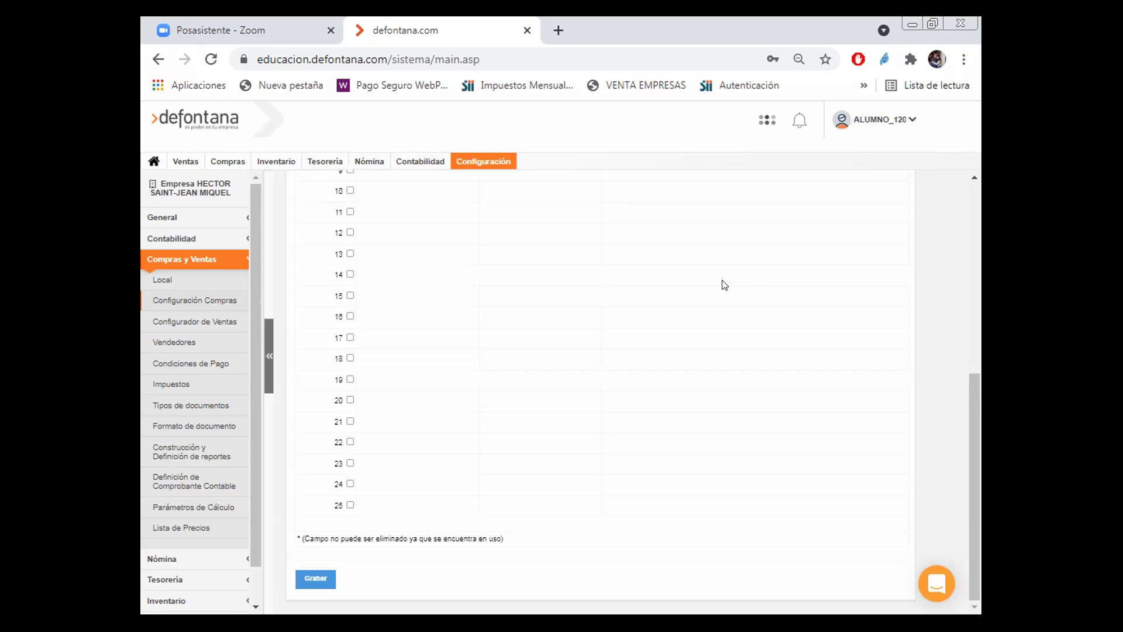
pyautogui.scroll(6, 724, 285)
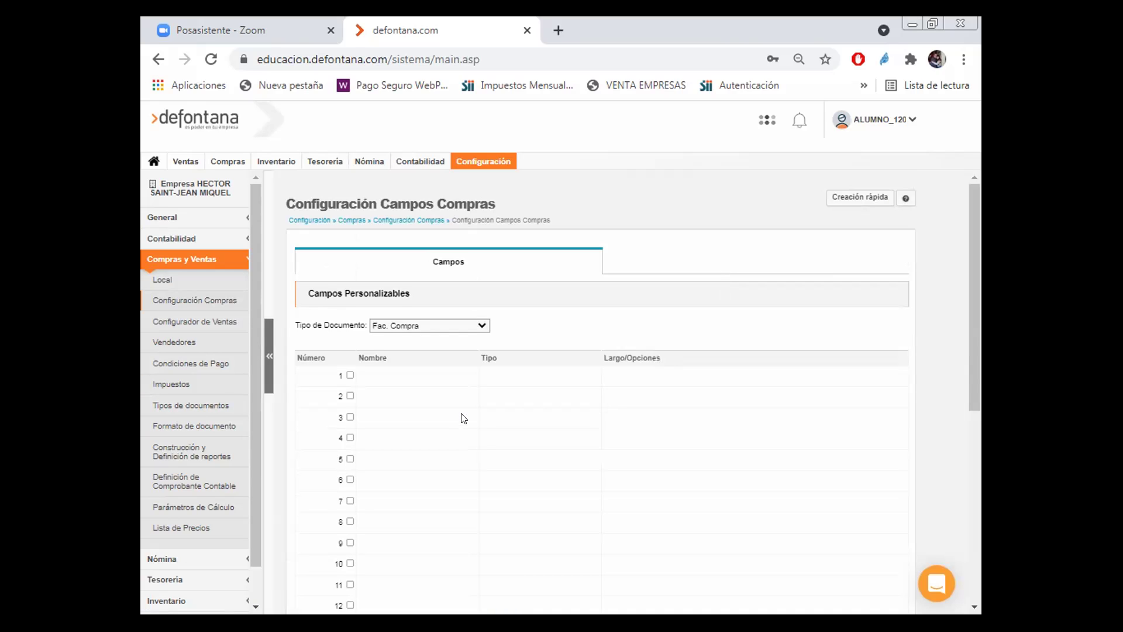
pyautogui.click(186, 321)
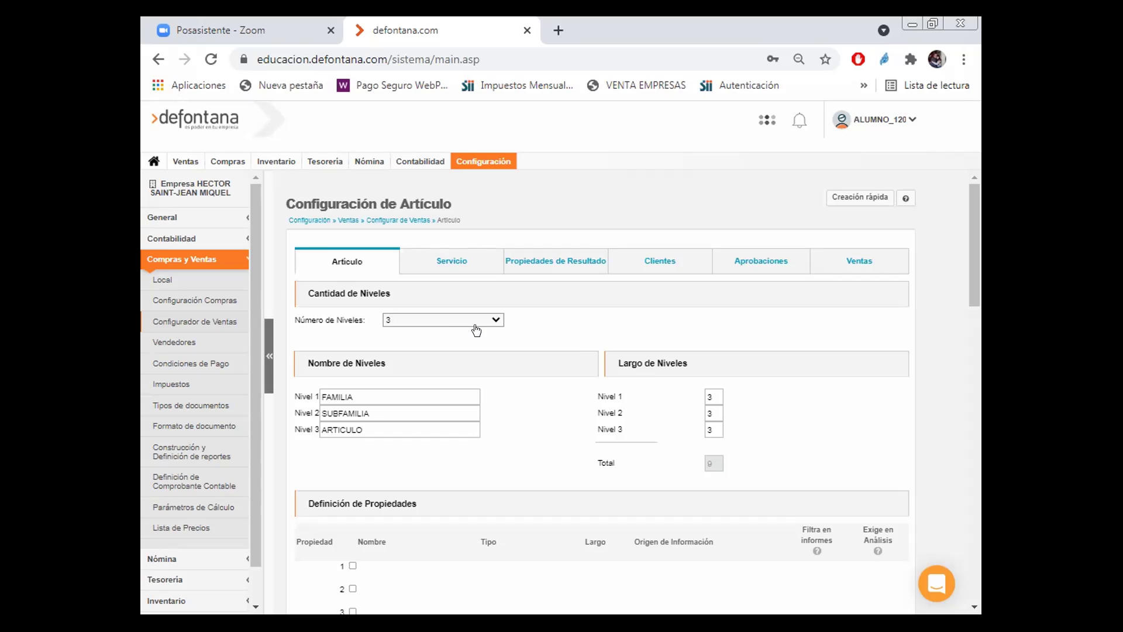
# On Configuración de Artículo, start reducing the number of article levels from 3 to 1
pyautogui.click(496, 320)
# Set articles to a single FAMILIA level of length 5, then open a new browser tab
pyautogui.click(388, 331)
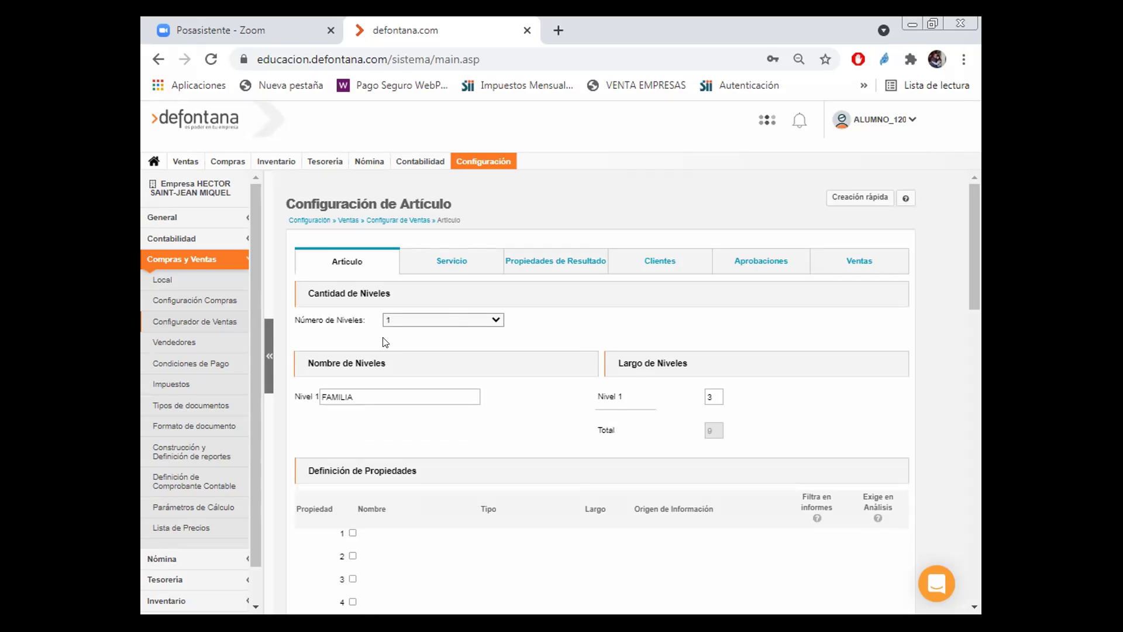
pyautogui.press('Down')
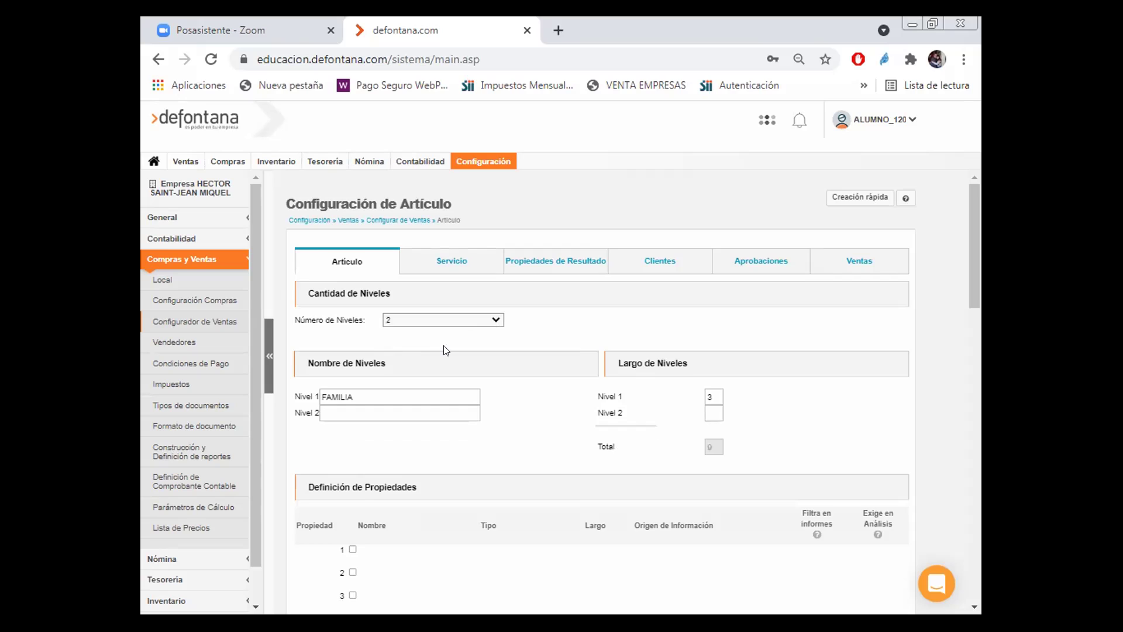
pyautogui.press('Down')
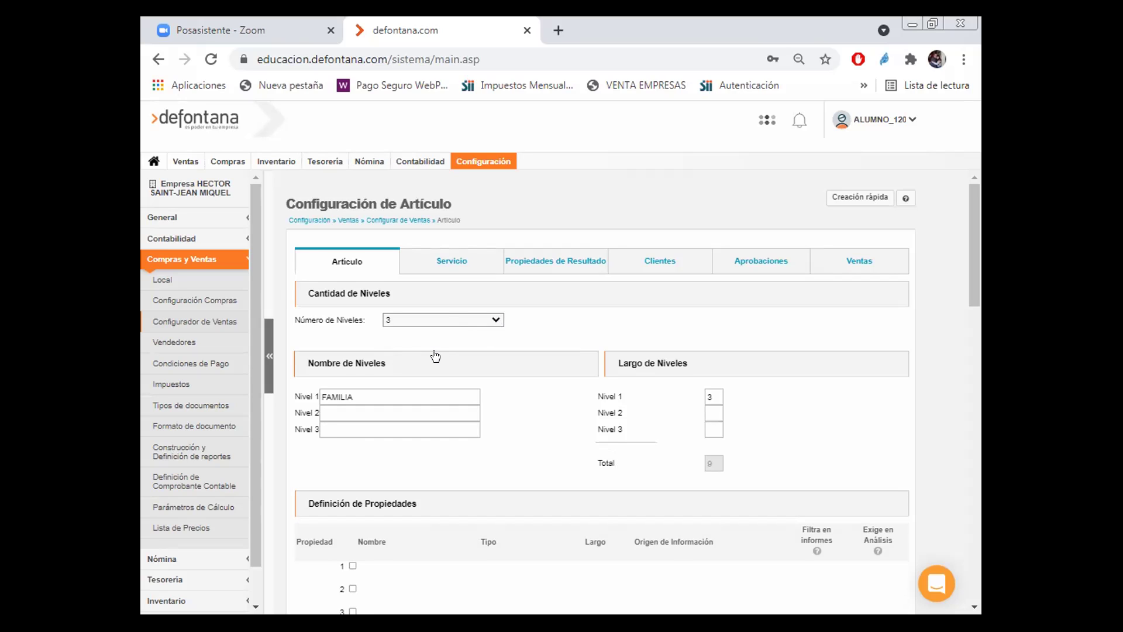
pyautogui.press('Down')
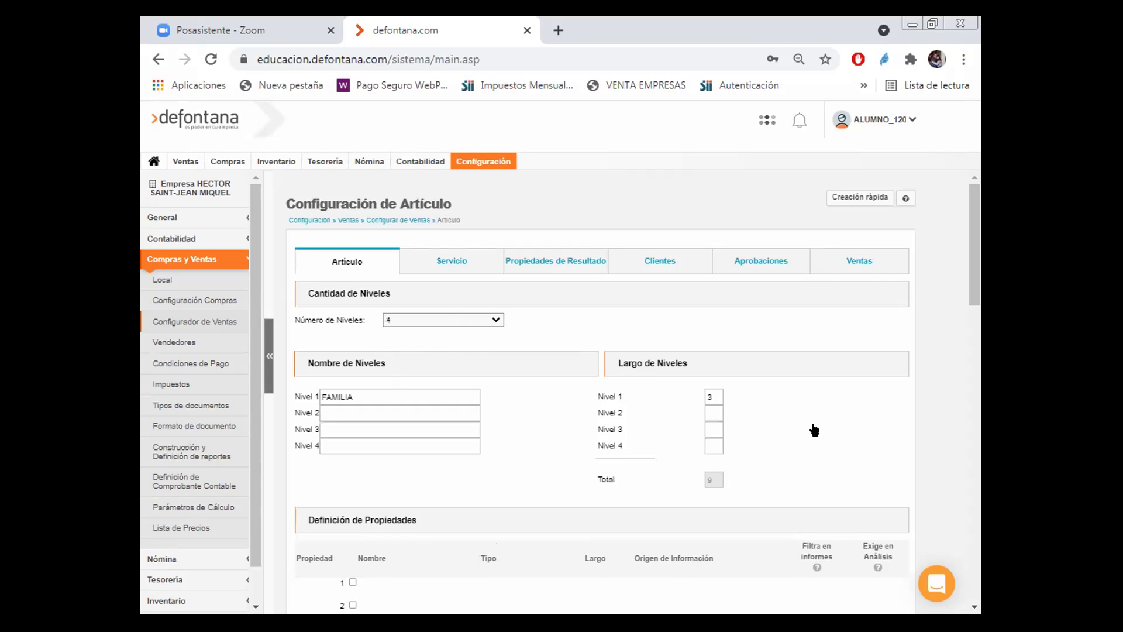
pyautogui.press('Down')
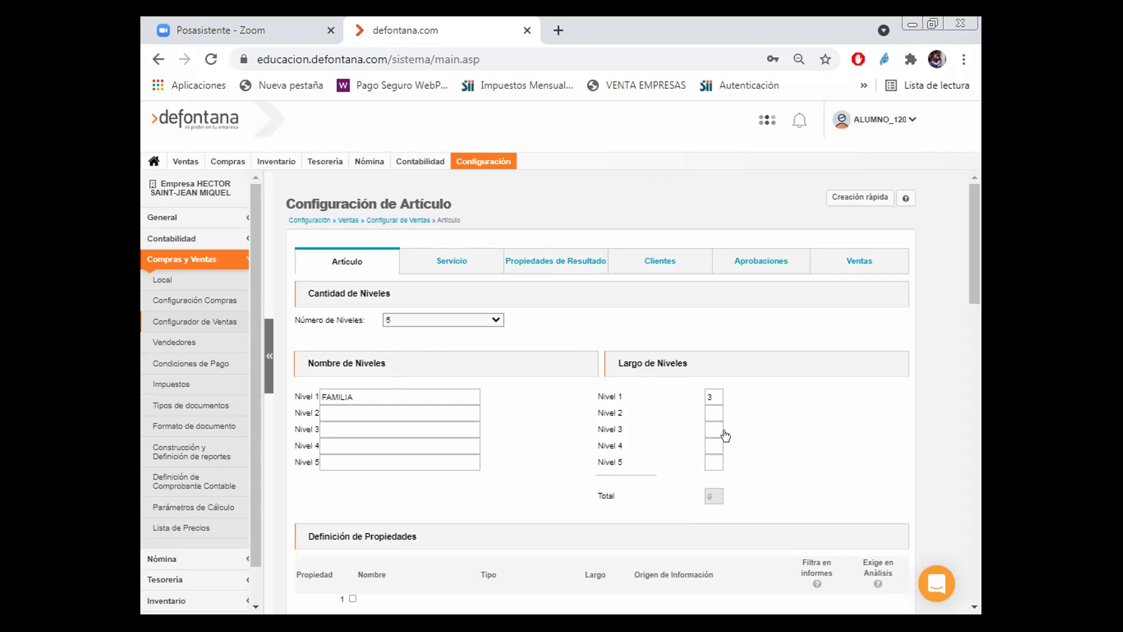
pyautogui.click(493, 318)
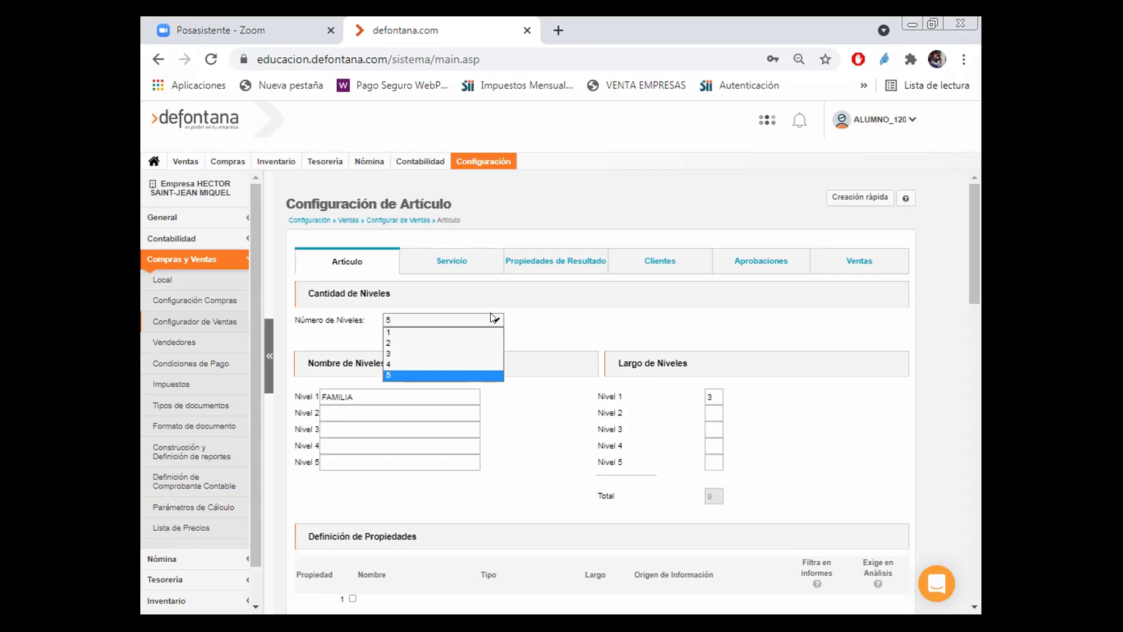
pyautogui.click(400, 333)
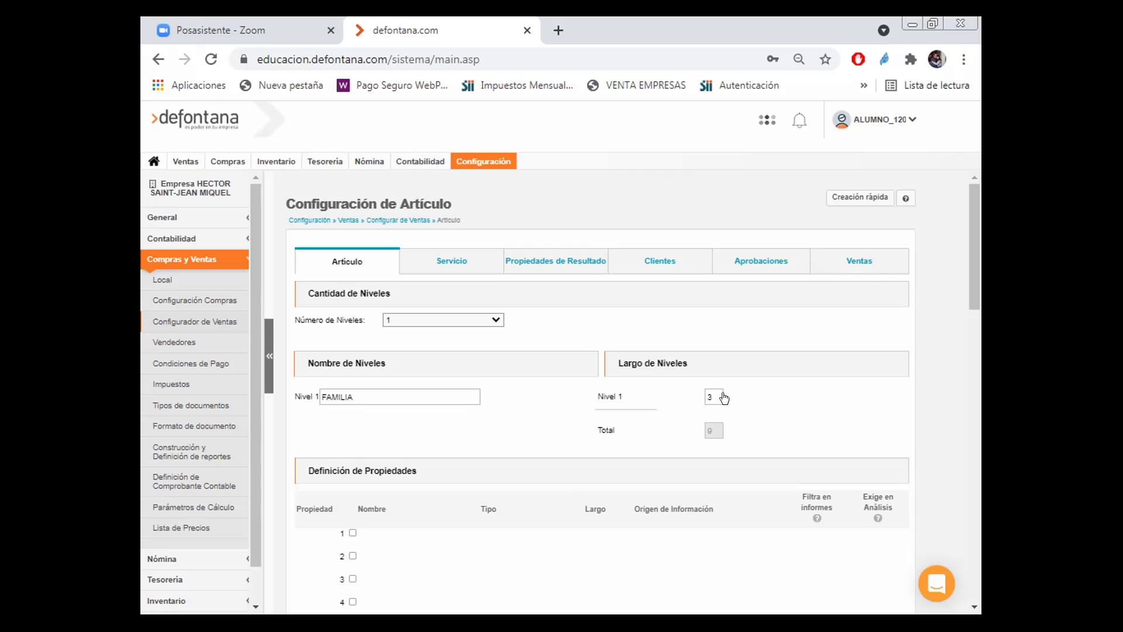
pyautogui.write('5')
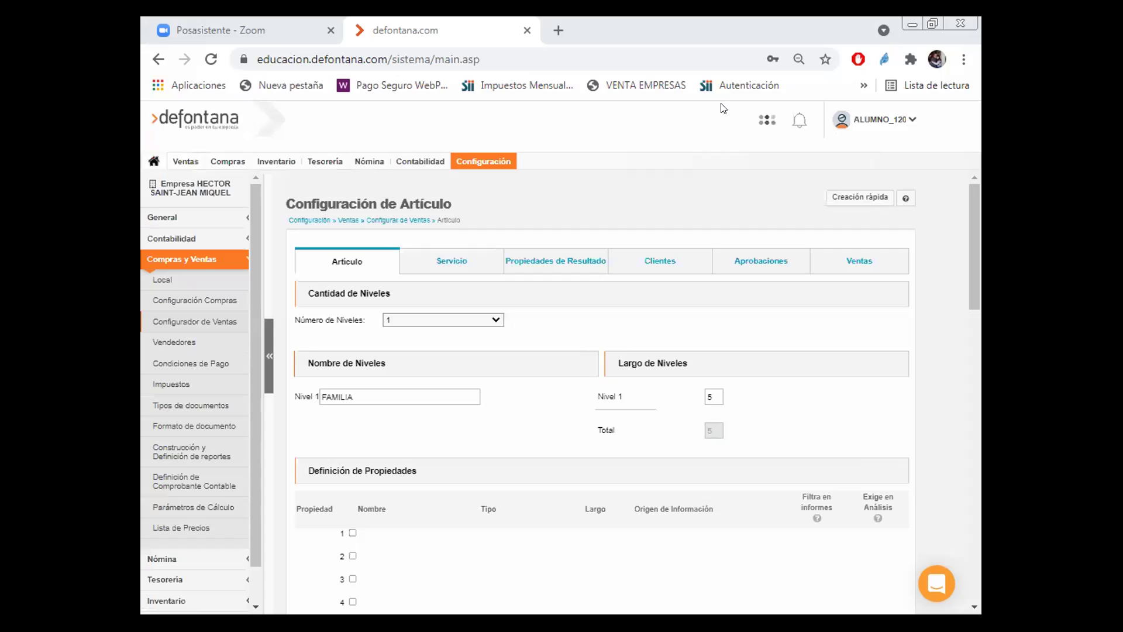
pyautogui.click(557, 33)
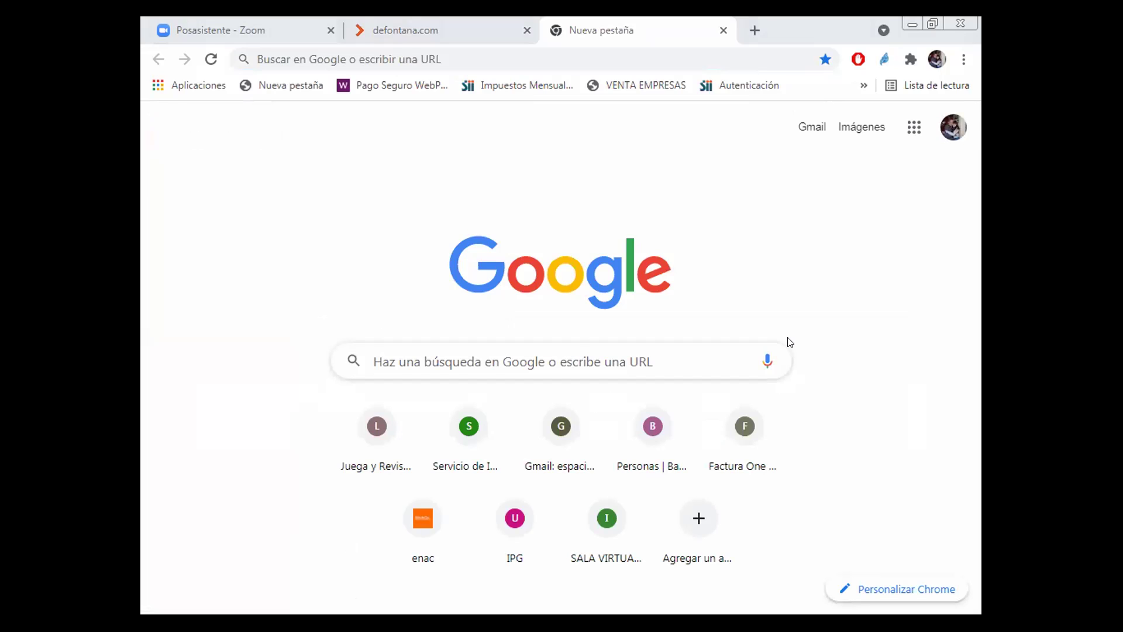
pyautogui.click(424, 516)
# Go to the ENAC Aula Virtual login page and submit the saved credentials
pyautogui.click(424, 516)
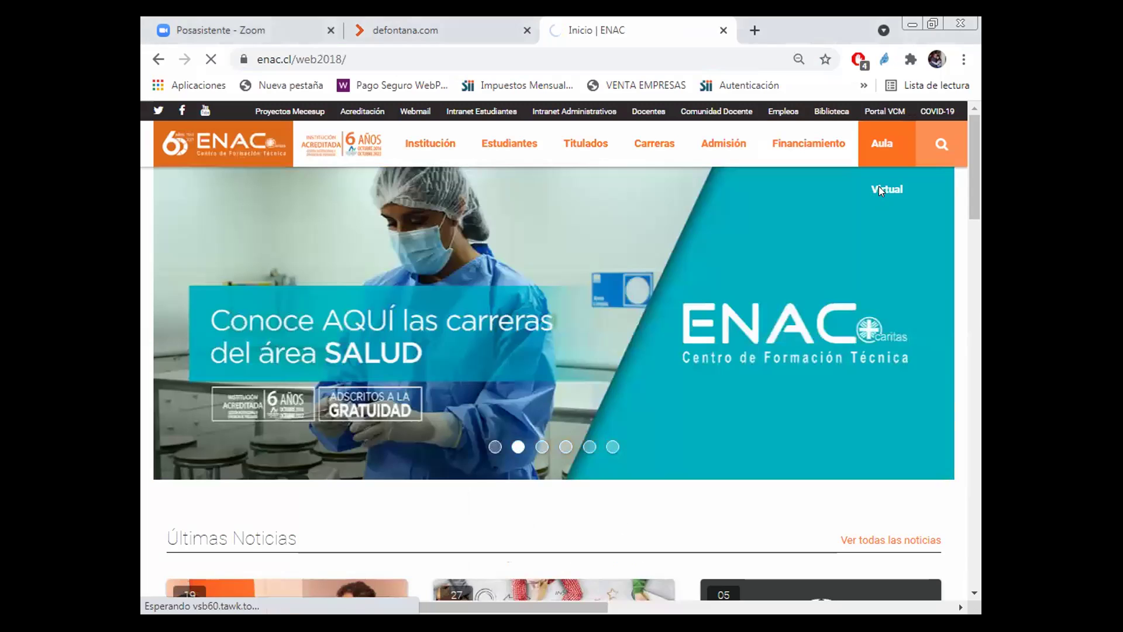
pyautogui.click(879, 188)
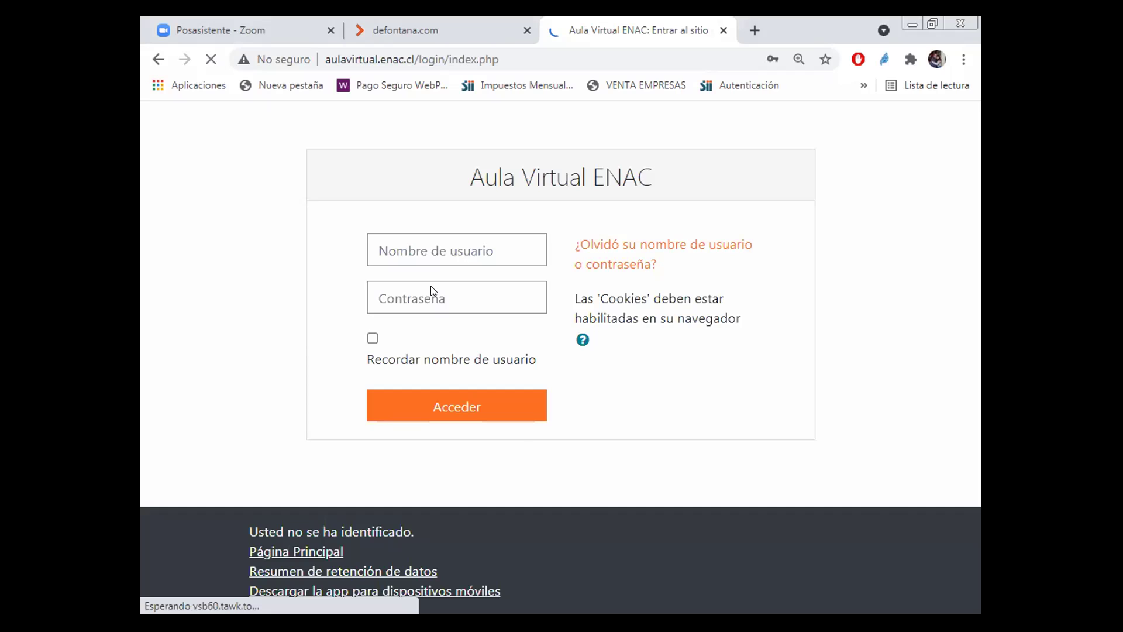
pyautogui.click(415, 299)
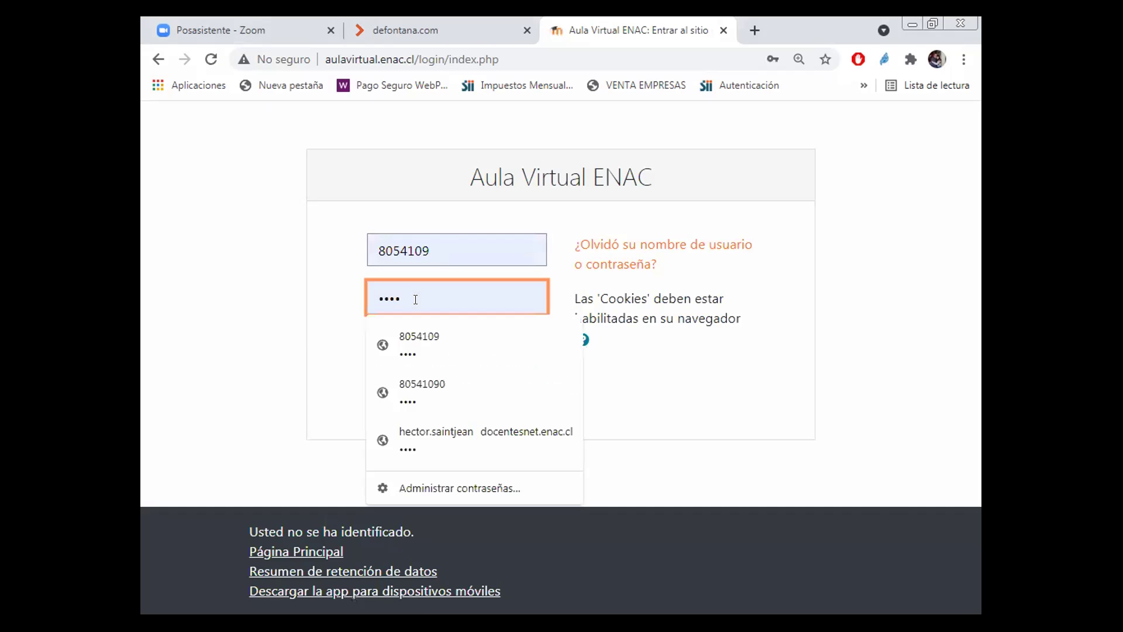
pyautogui.press('Return')
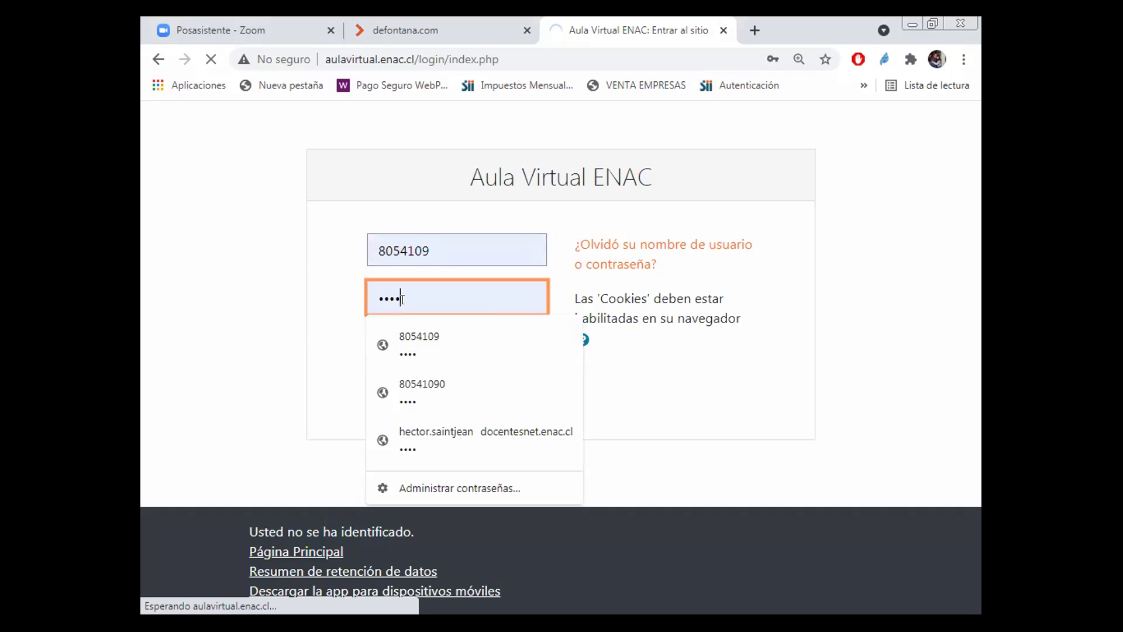
# Re-enter the password, tick Recordar, sign in, and dismiss the Confirmar dialog with Cancelar
pyautogui.moveTo(402, 299); pyautogui.dragTo(353, 303)
pyautogui.write('••••')
pyautogui.click(373, 338)
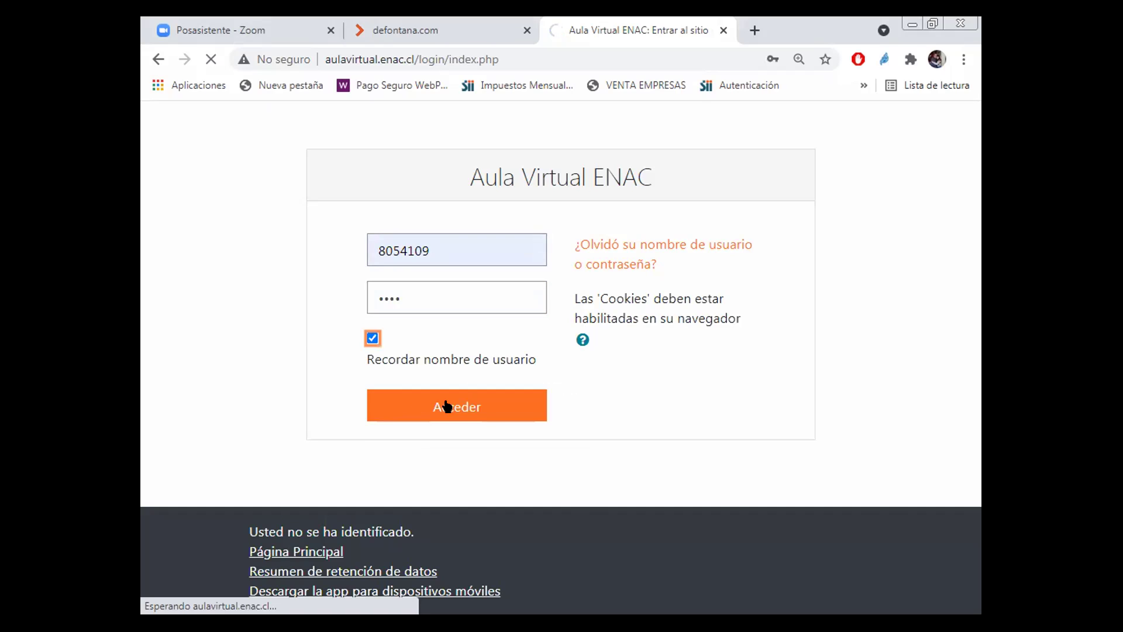
pyautogui.click(446, 406)
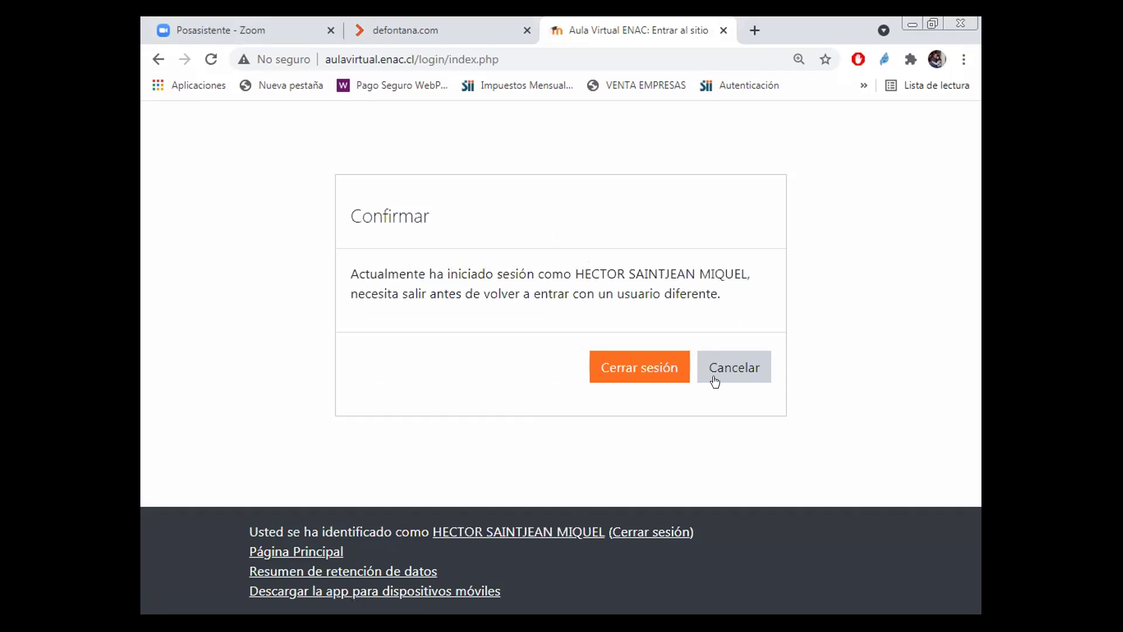
pyautogui.click(723, 369)
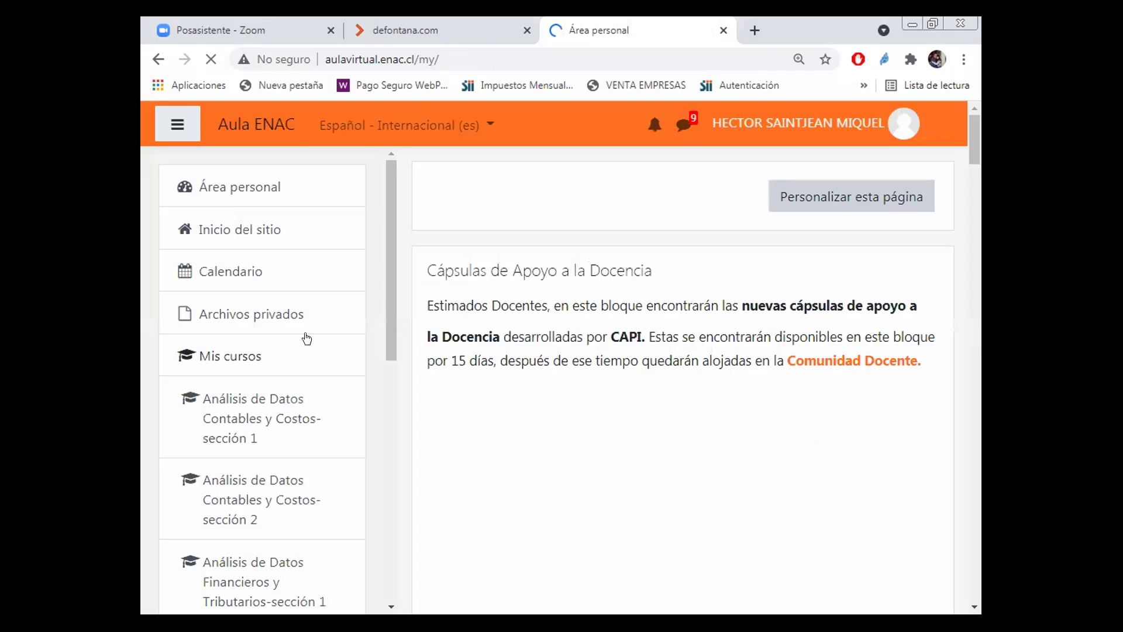
pyautogui.scroll(-3, 306, 338)
# Open the Taller de Software Contable-sección 1 course from the sidebar
pyautogui.scroll(-3, 307, 339)
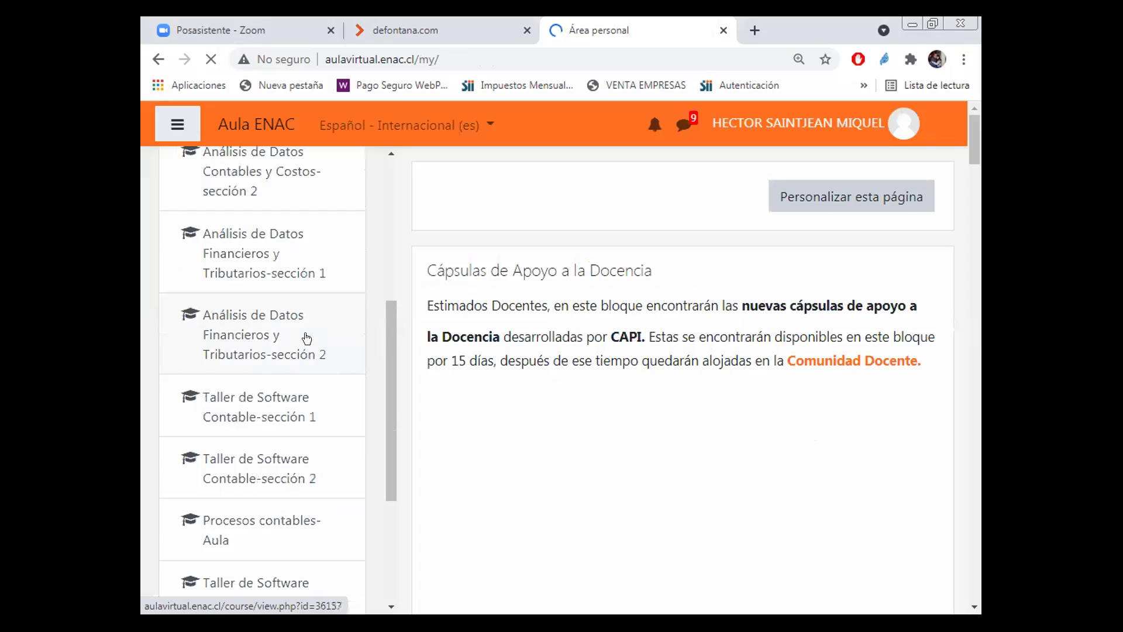
pyautogui.click(241, 402)
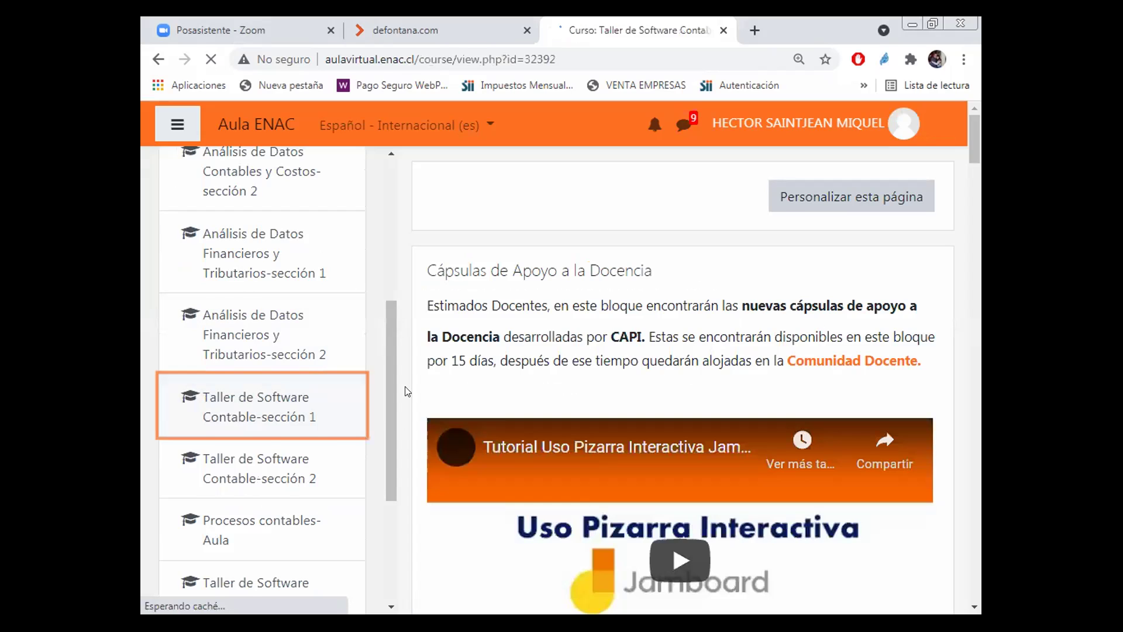
pyautogui.scroll(-3, 750, 345)
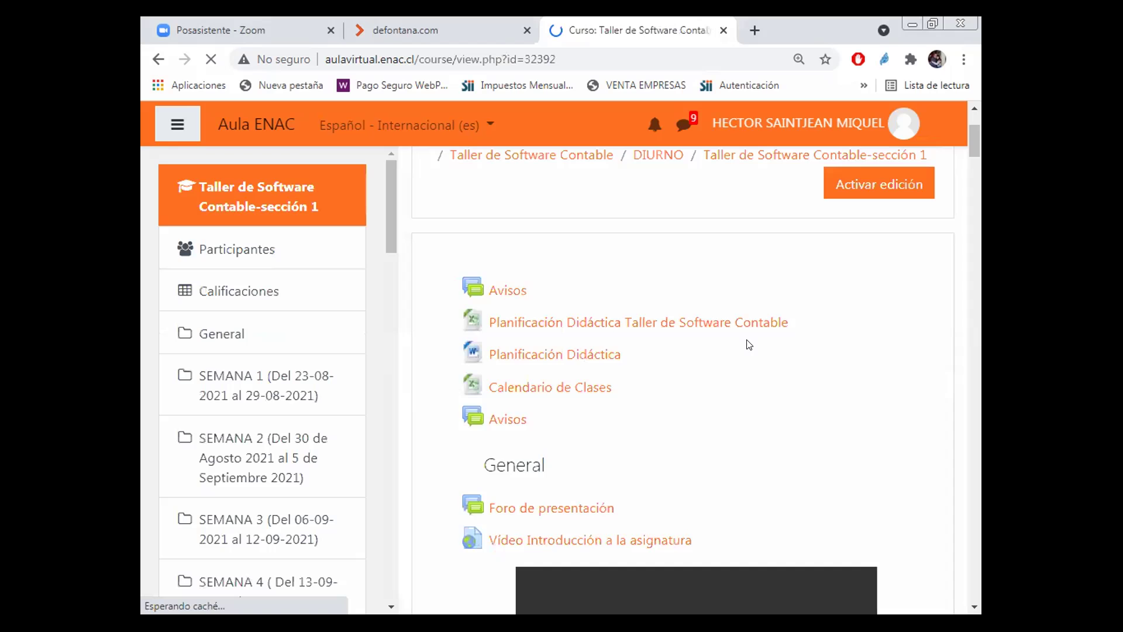
pyautogui.scroll(-4, 750, 344)
# Scroll through the course's weekly sessions and activities down to SEMANA 4
pyautogui.scroll(-5, 749, 344)
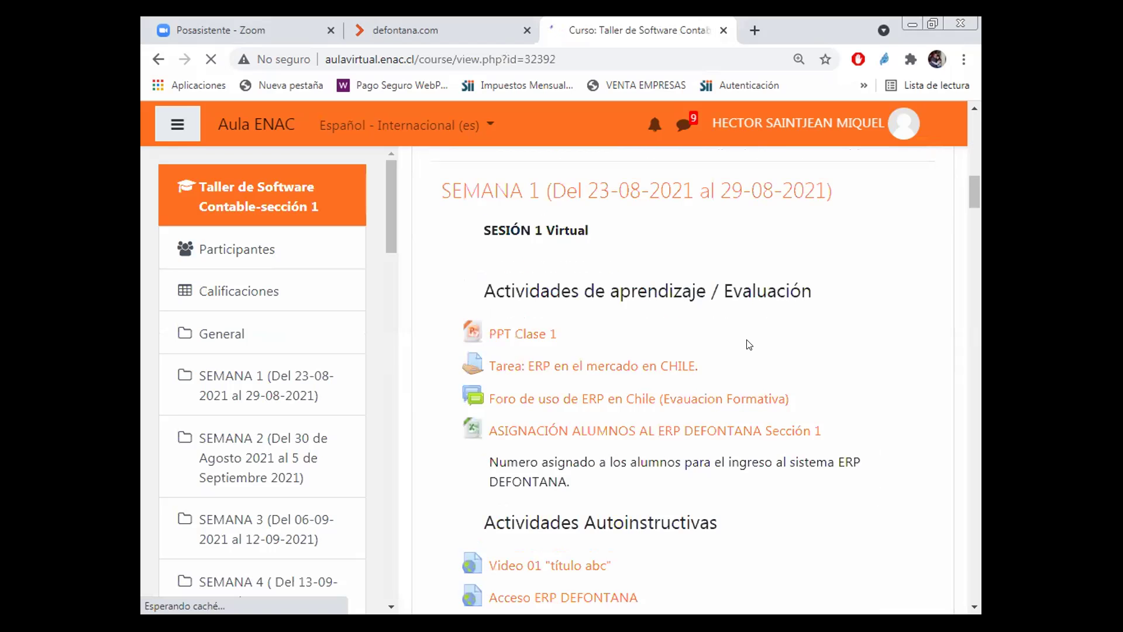
pyautogui.scroll(-4, 749, 344)
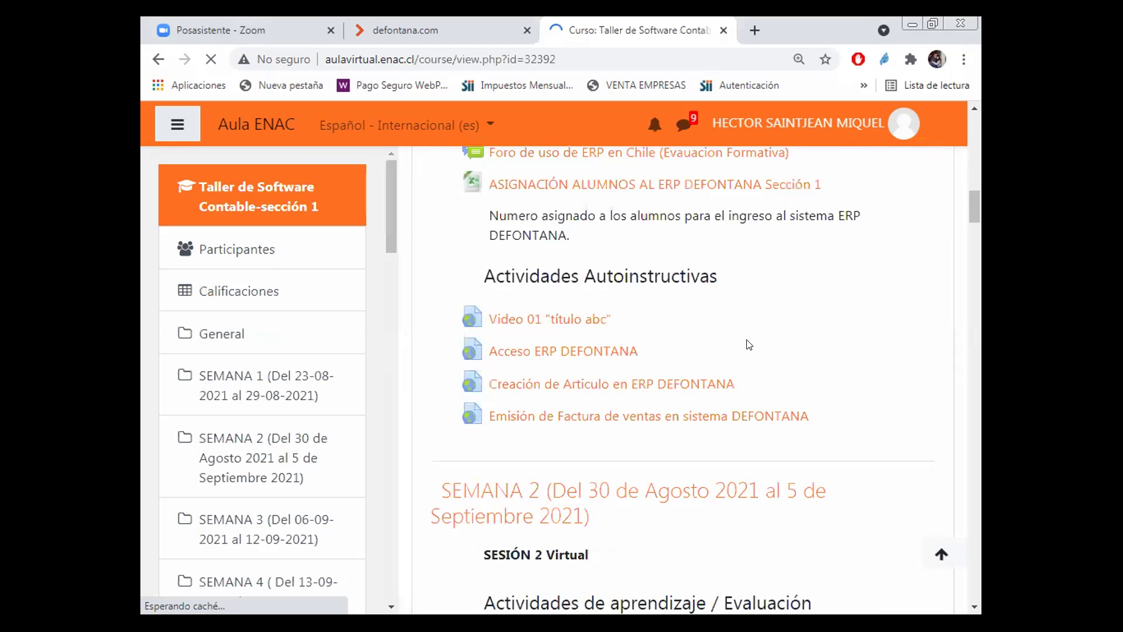
pyautogui.scroll(-3, 749, 345)
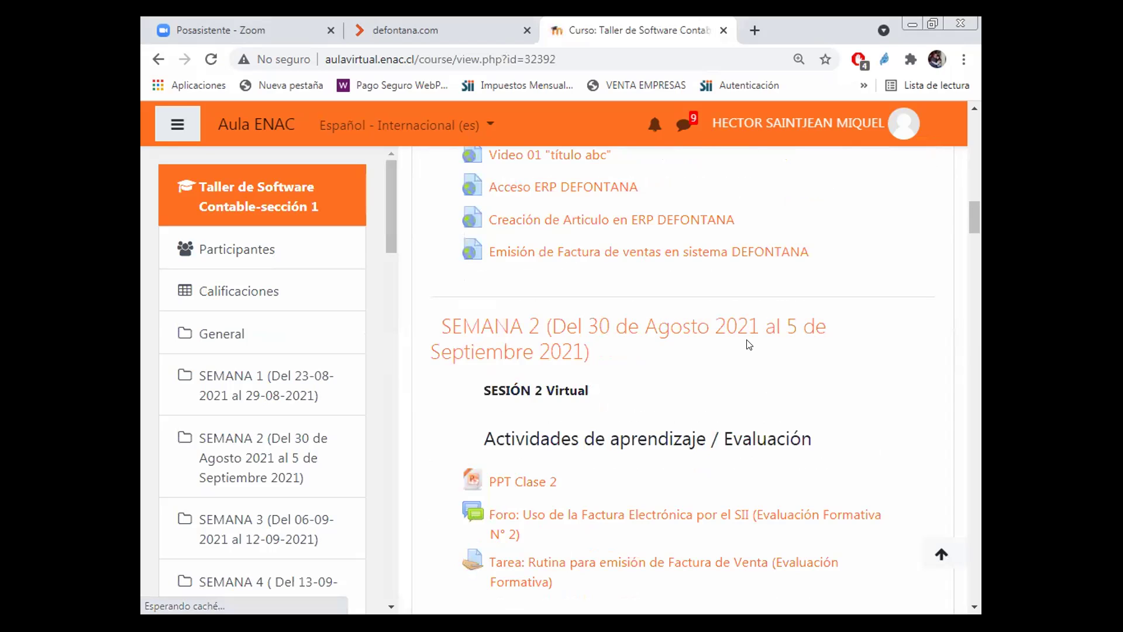
pyautogui.scroll(1, 750, 345)
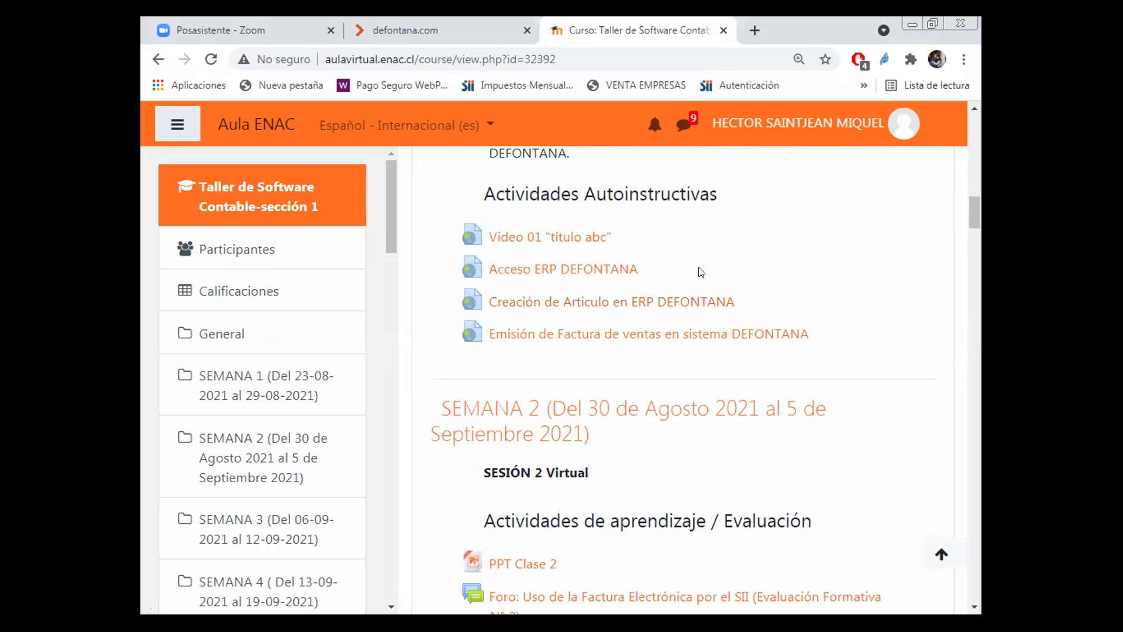
pyautogui.scroll(1, 701, 272)
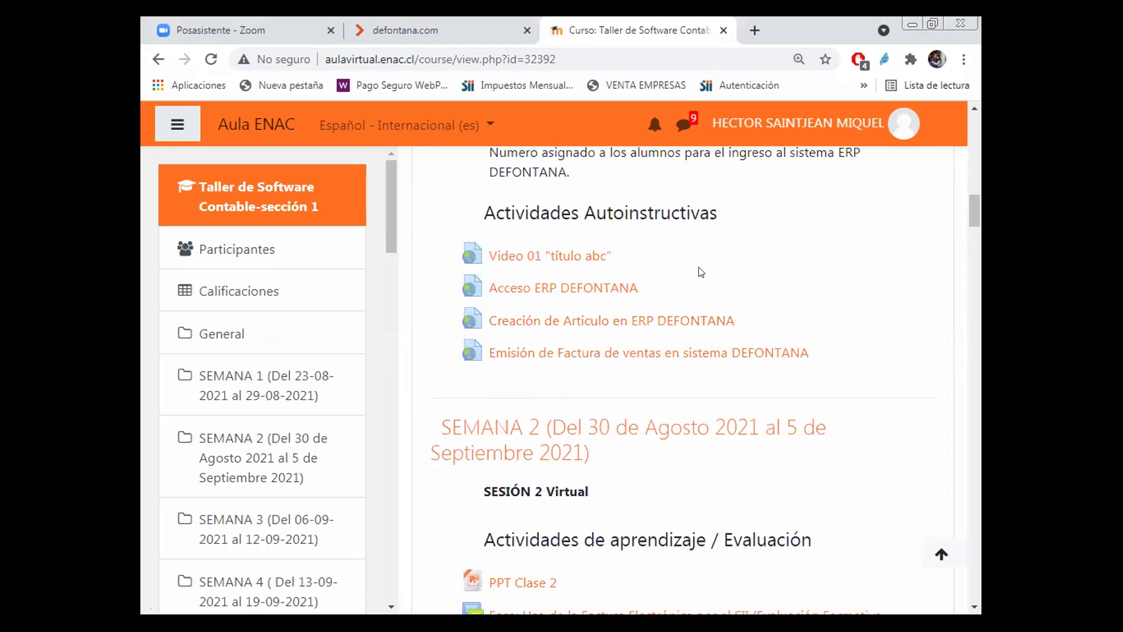
pyautogui.scroll(4, 701, 272)
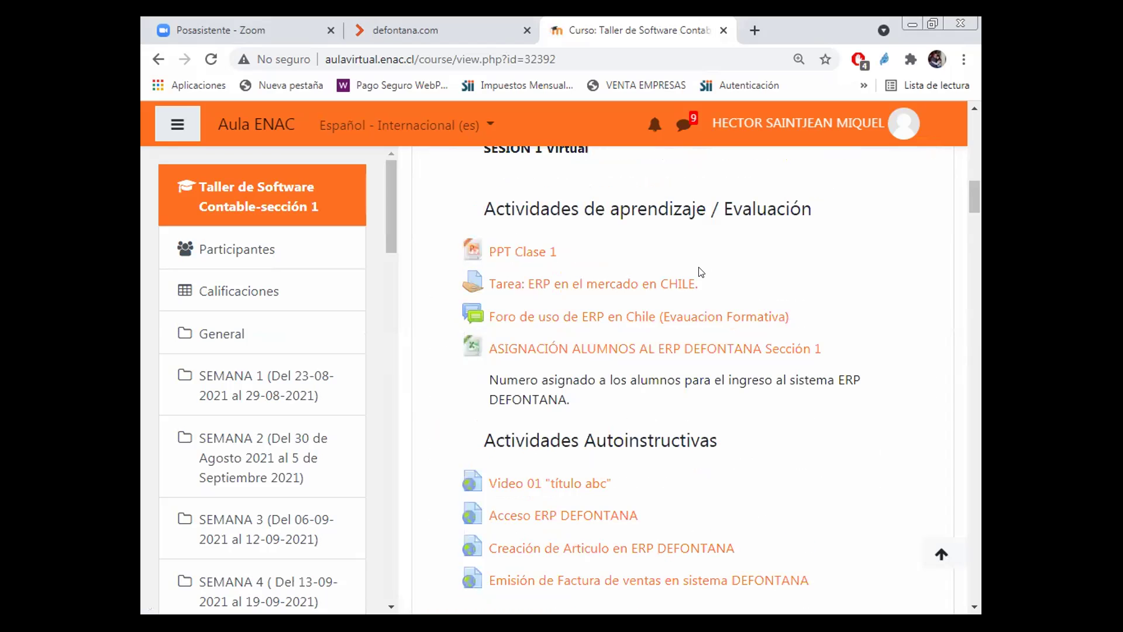
pyautogui.scroll(6, 701, 272)
pyautogui.scroll(-6, 702, 272)
pyautogui.scroll(-1, 702, 272)
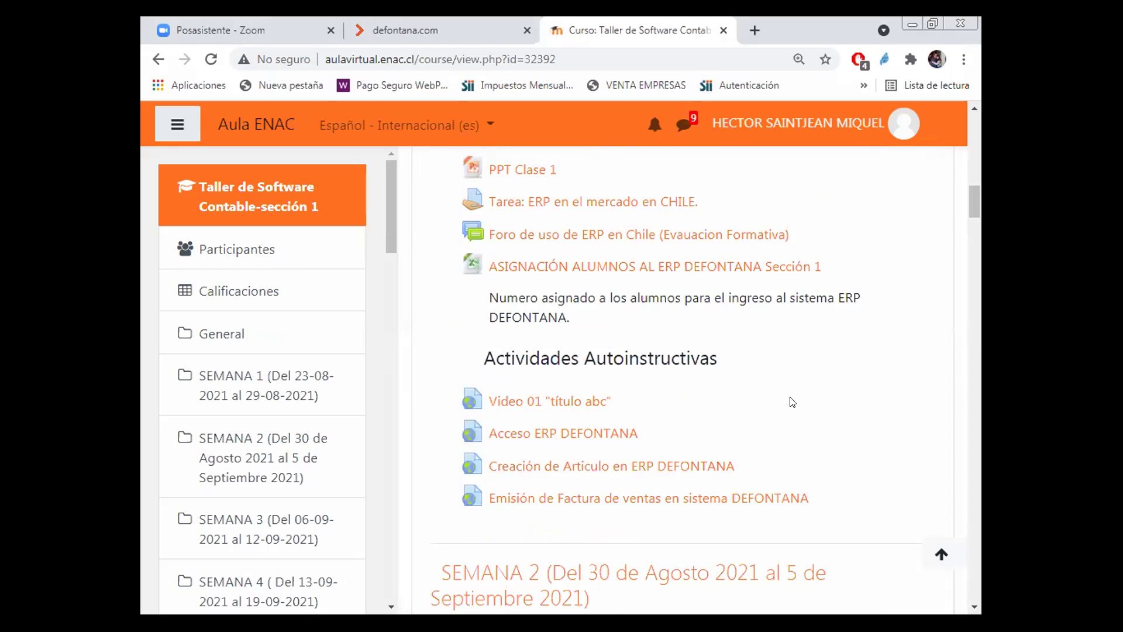
pyautogui.scroll(1, 790, 400)
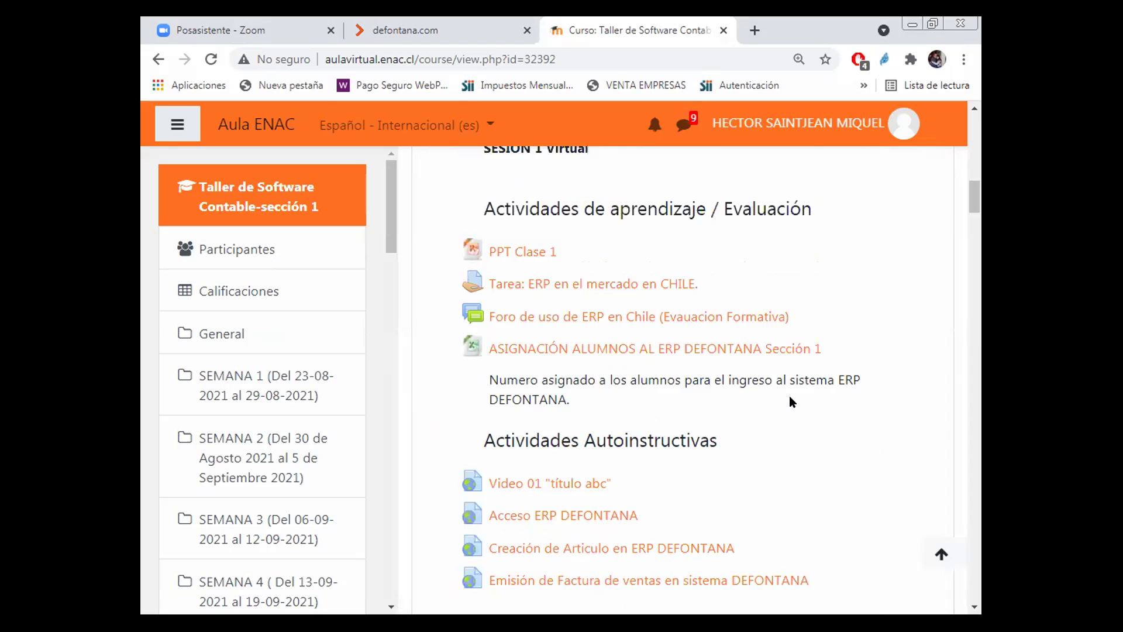
pyautogui.scroll(1, 790, 401)
pyautogui.scroll(-4, 790, 401)
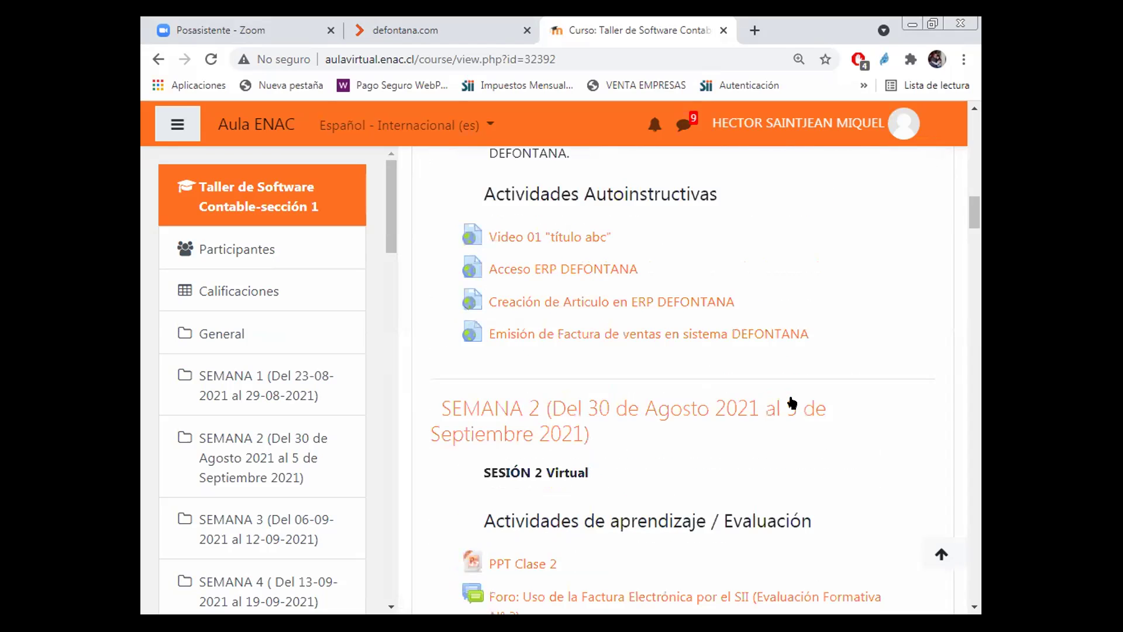
pyautogui.scroll(-2, 792, 402)
pyautogui.scroll(-2, 792, 402)
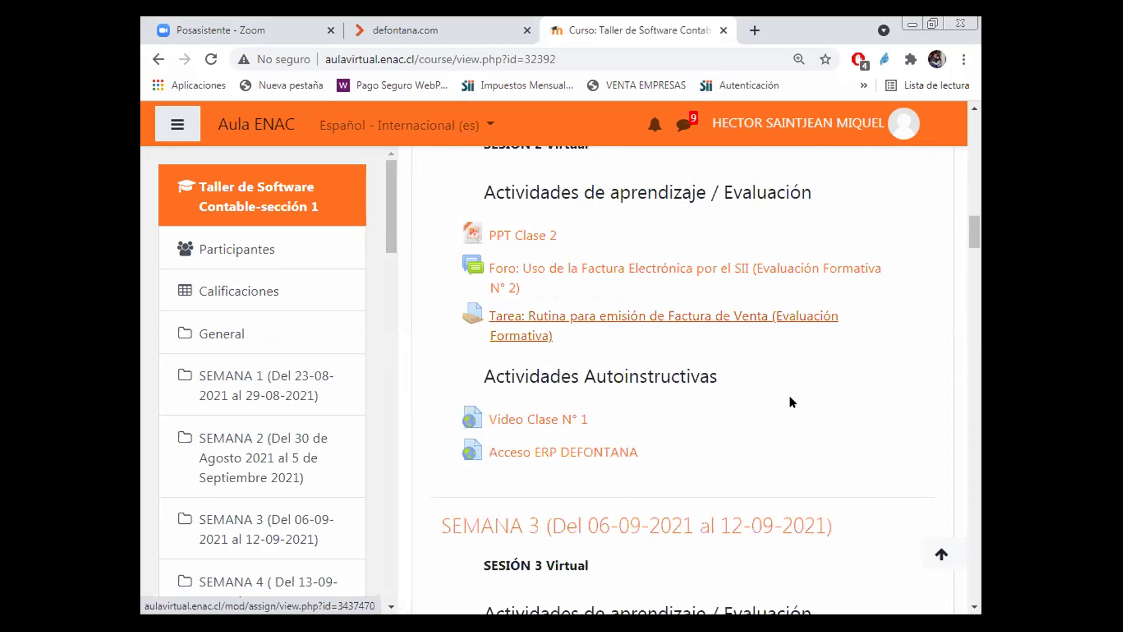
pyautogui.scroll(-1, 789, 395)
pyautogui.scroll(-2, 788, 396)
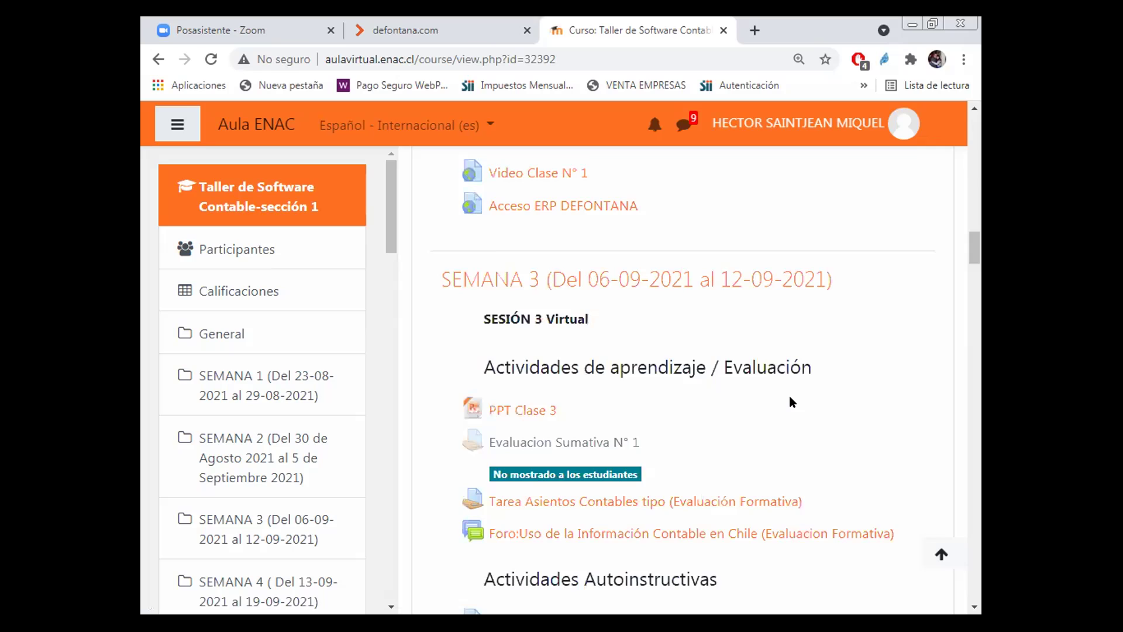
pyautogui.scroll(-3, 789, 396)
pyautogui.scroll(-3, 789, 395)
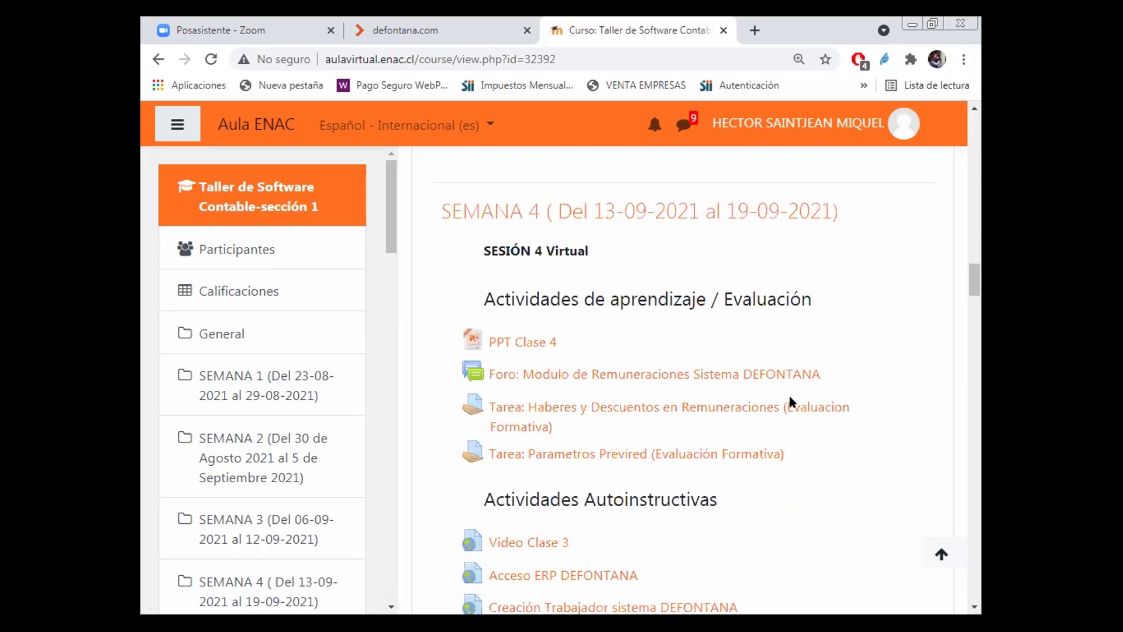
pyautogui.scroll(-1, 791, 402)
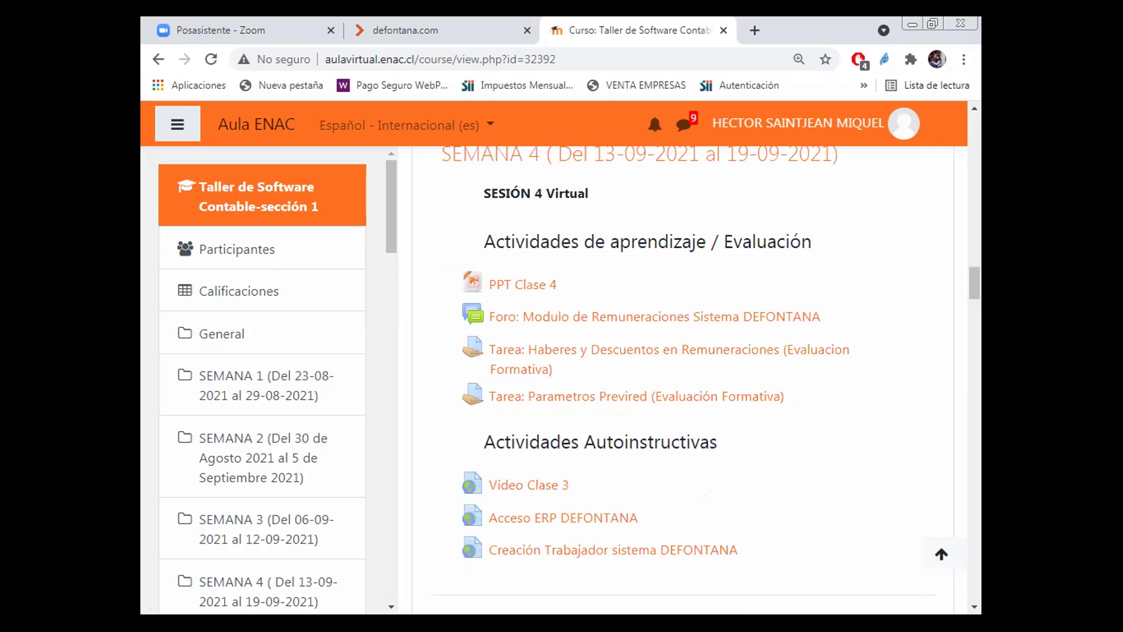
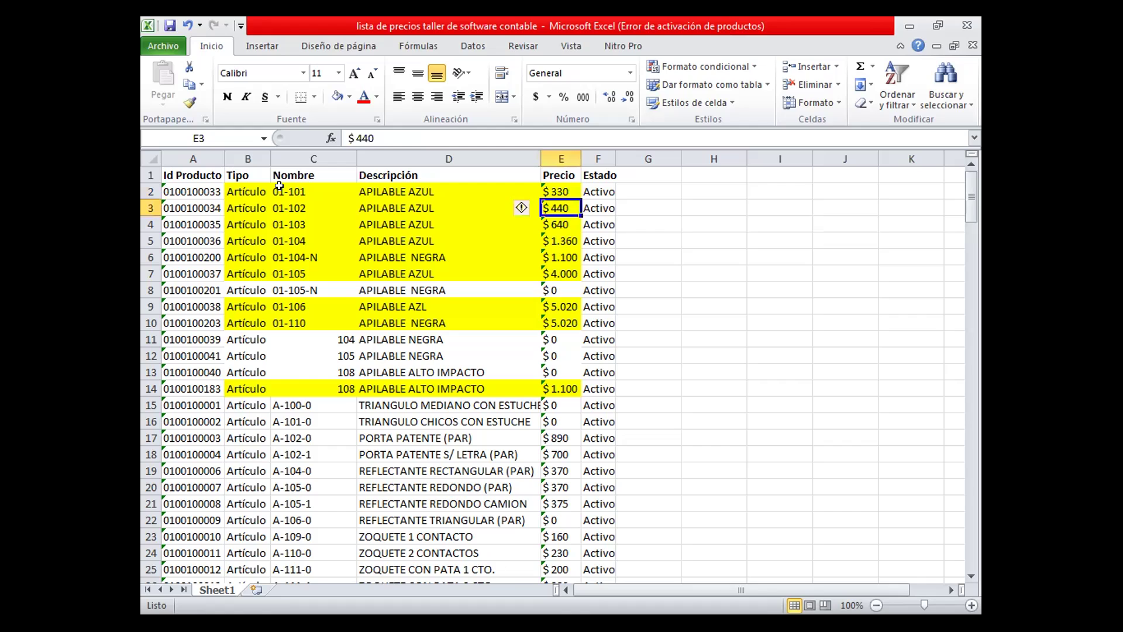
pyautogui.press('Up')
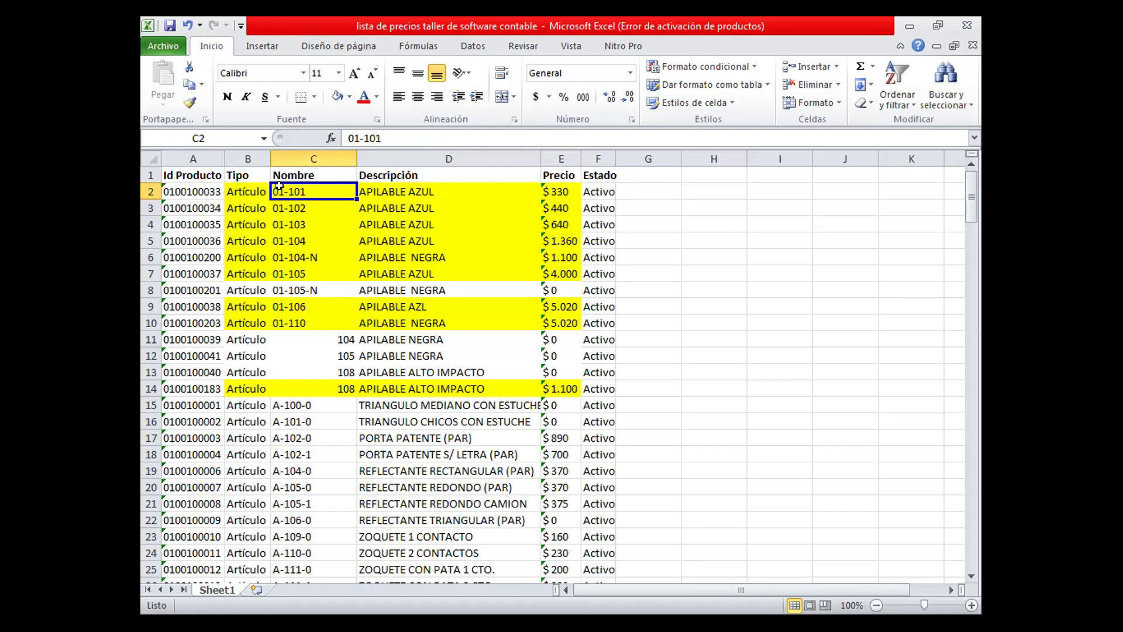
pyautogui.press('Right')
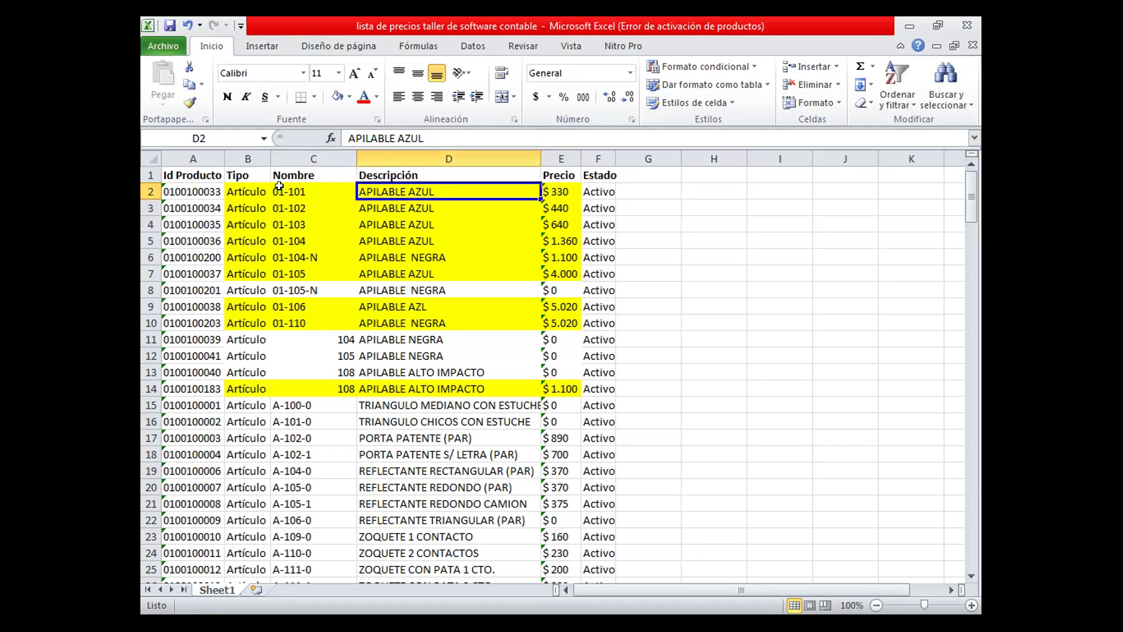
pyautogui.press('Down')
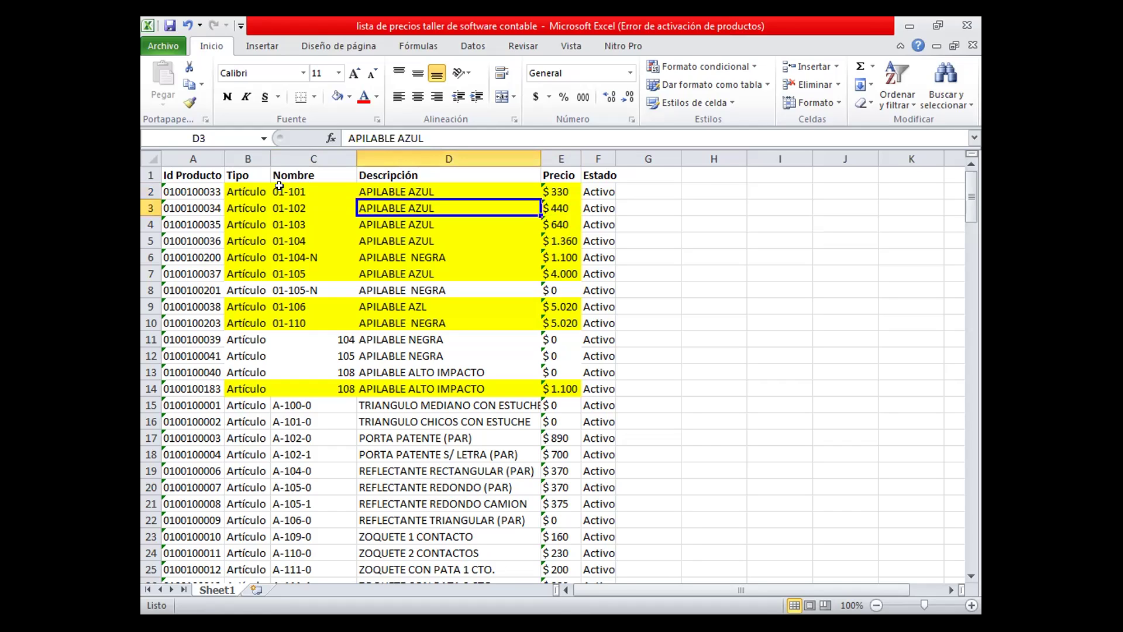
pyautogui.press('Left')
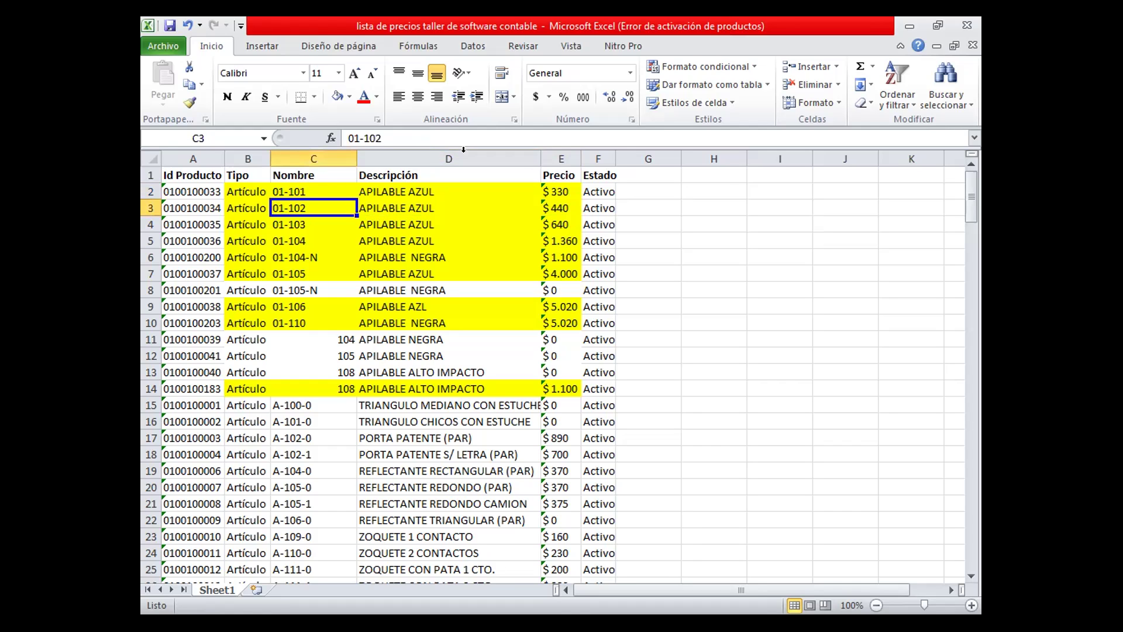
pyautogui.press('Right')
pyautogui.press('Right')
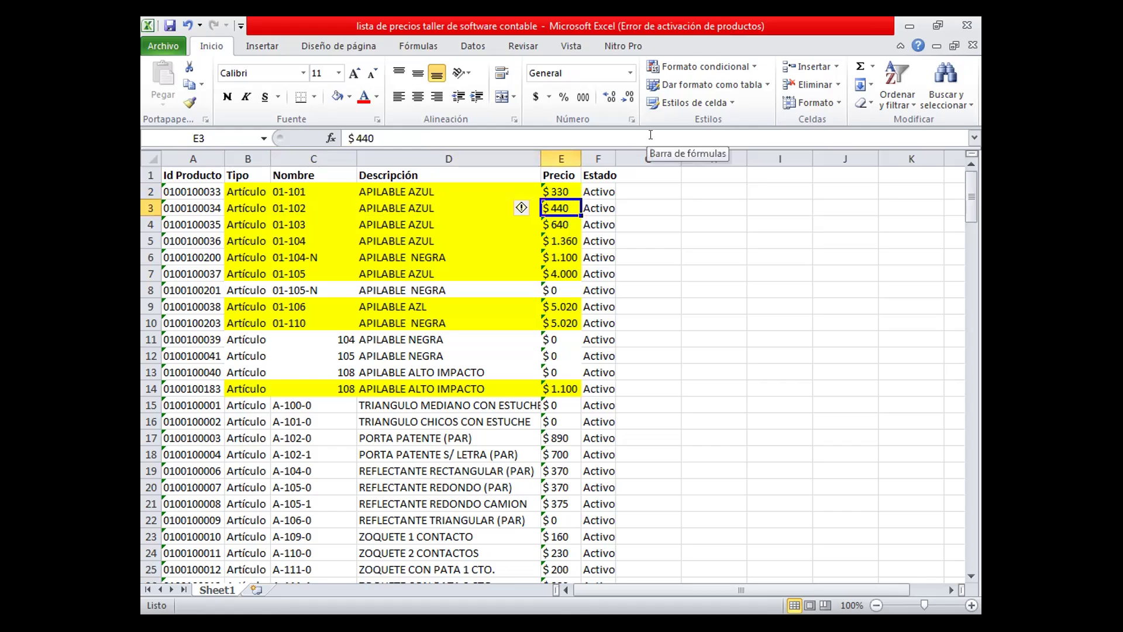
pyautogui.press('Left')
pyautogui.press('Left')
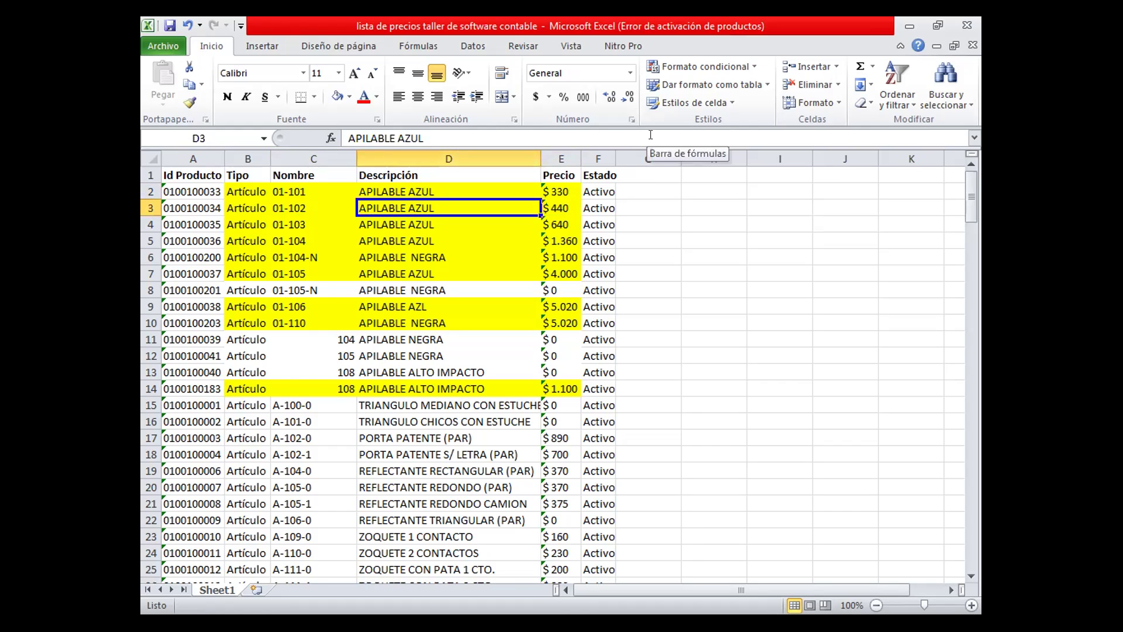
pyautogui.press('Down')
pyautogui.press('Up')
pyautogui.press('Up')
pyautogui.press('Down')
pyautogui.press('Down')
pyautogui.press('Down')
pyautogui.press('Down')
pyautogui.press('Down')
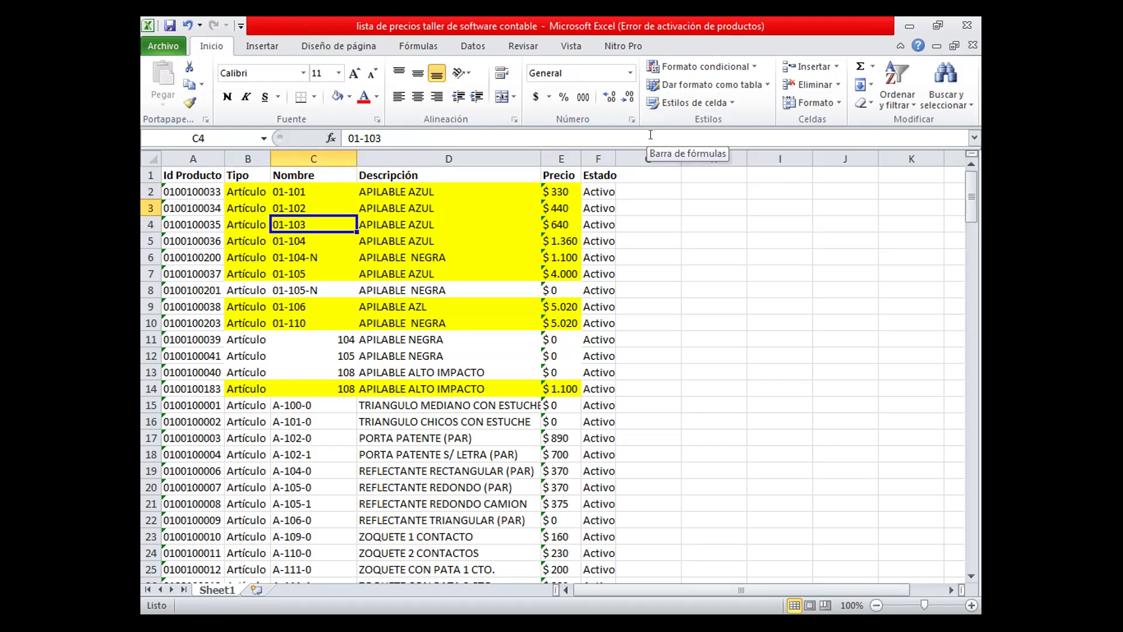
pyautogui.press('Up')
pyautogui.press('Up')
pyautogui.press('Up')
pyautogui.press('Up')
pyautogui.press('Up')
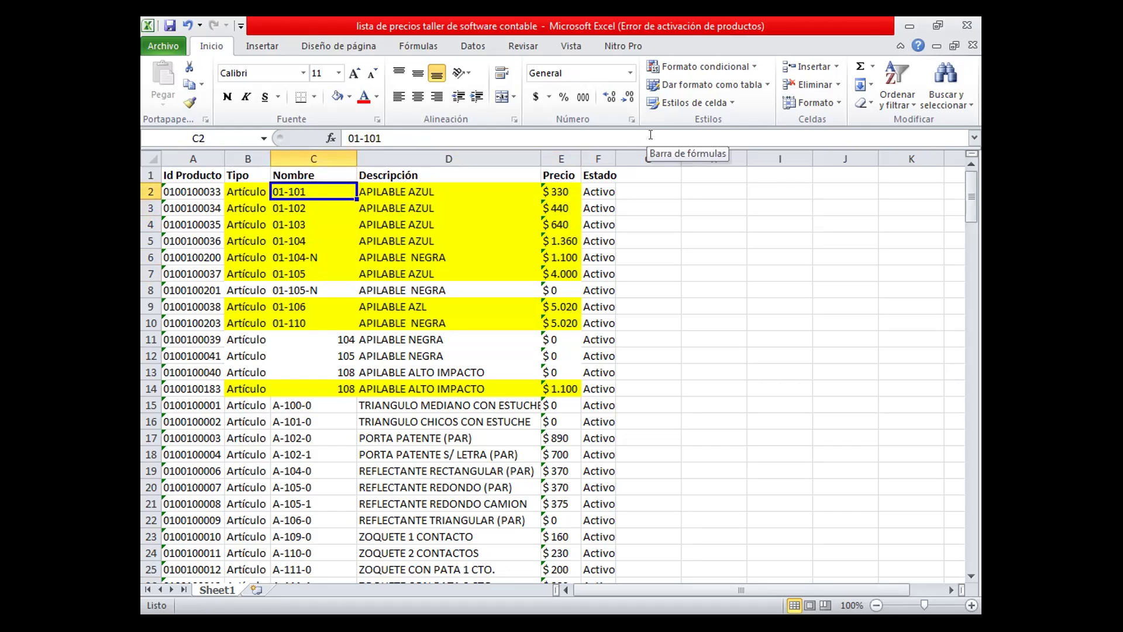
pyautogui.press('Right')
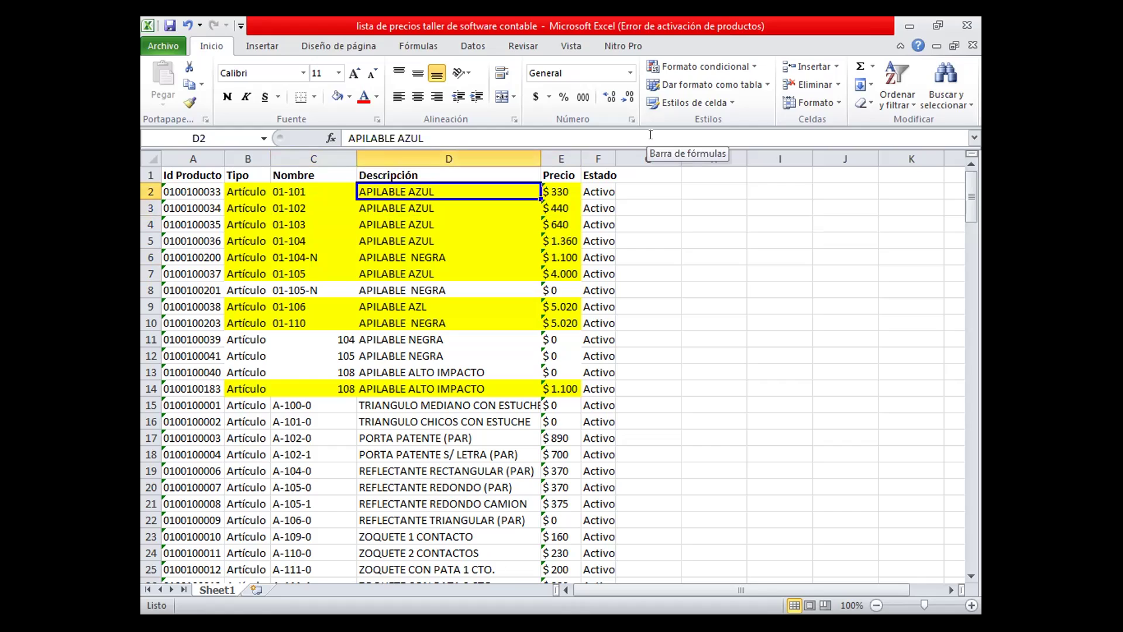
pyautogui.press('Down')
pyautogui.press('Down')
pyautogui.press('Down')
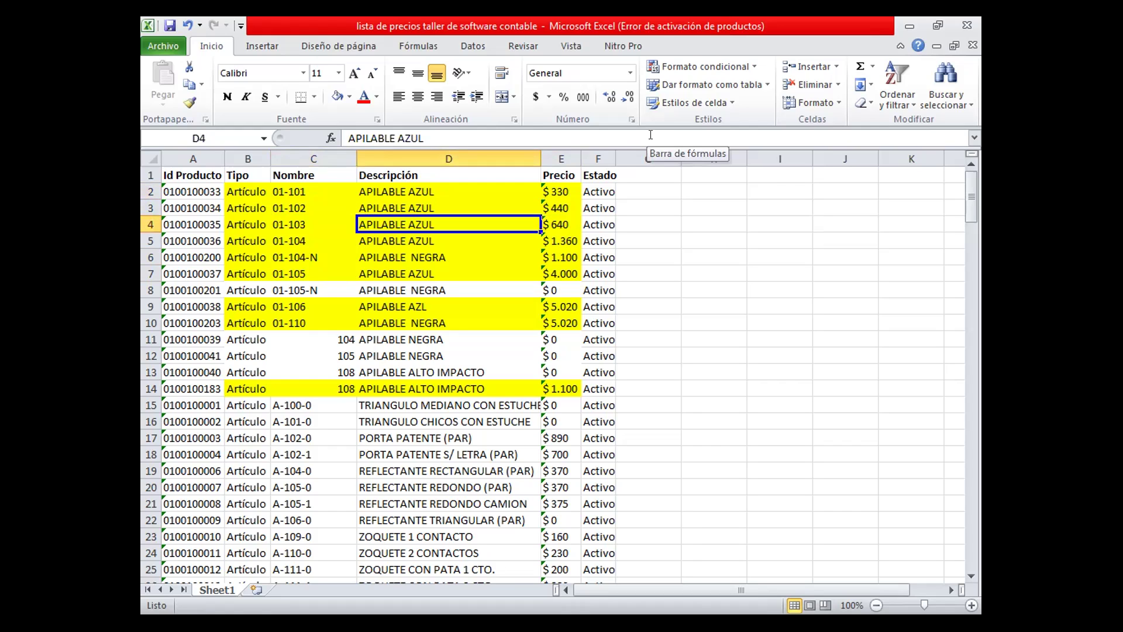
pyautogui.press('Down')
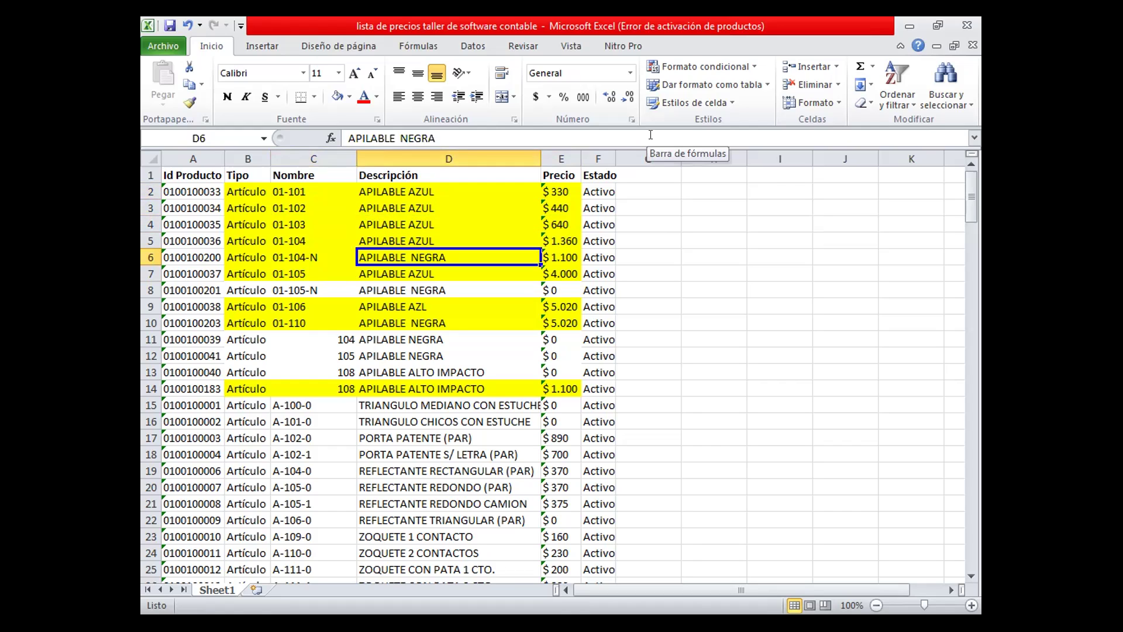
pyautogui.press('Up')
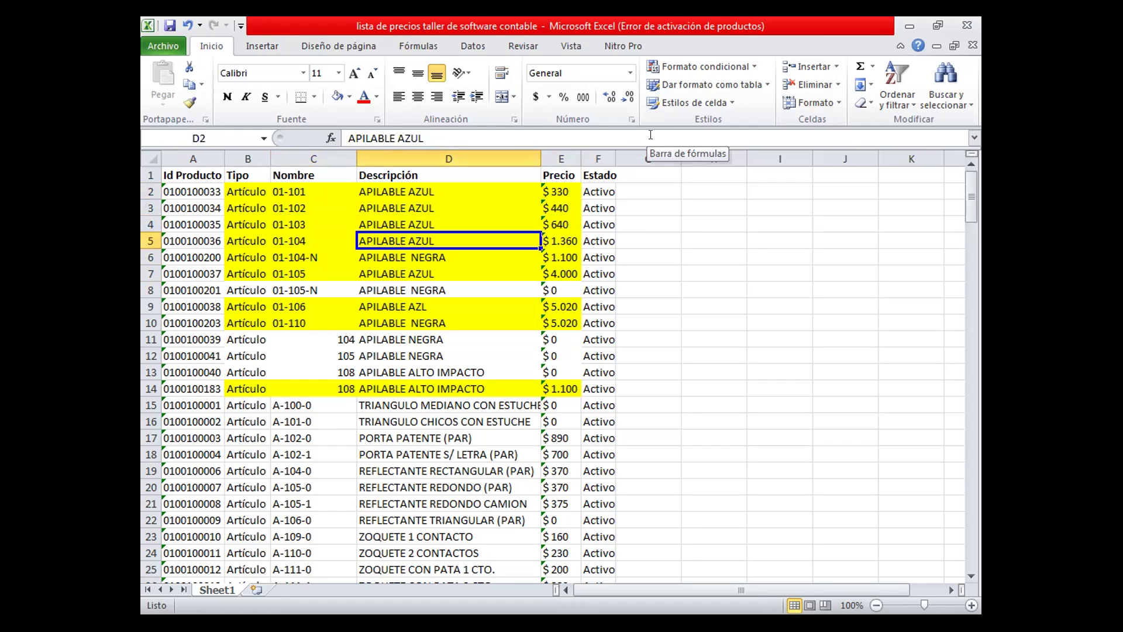
pyautogui.press('Up')
pyautogui.press('Up')
pyautogui.press('Up')
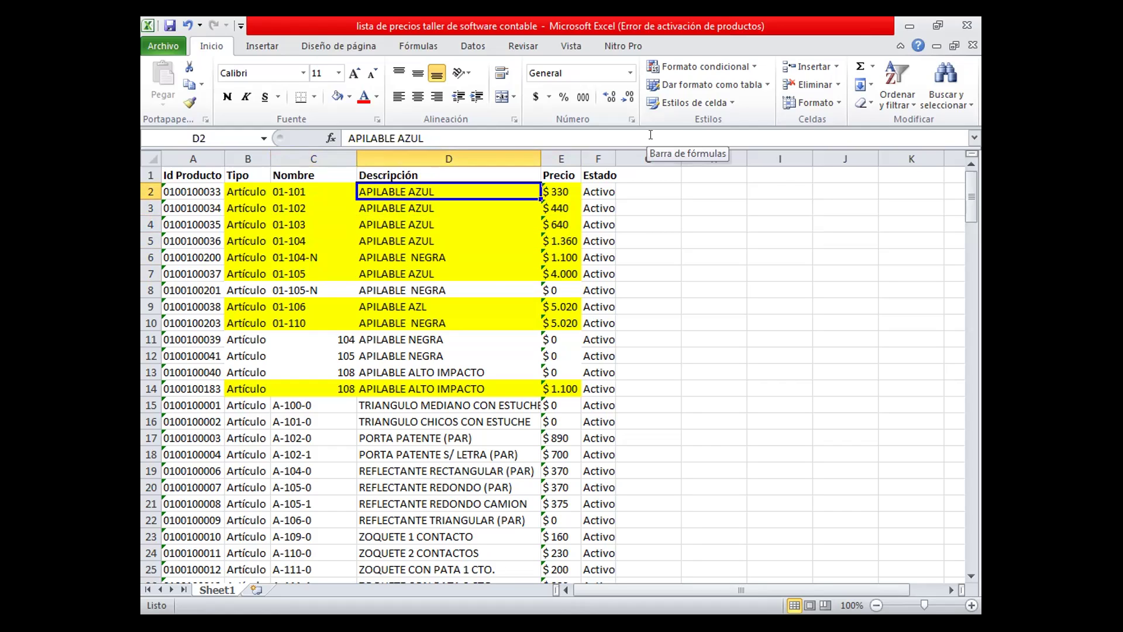
pyautogui.press('Left')
pyautogui.press('Left')
pyautogui.press('Right')
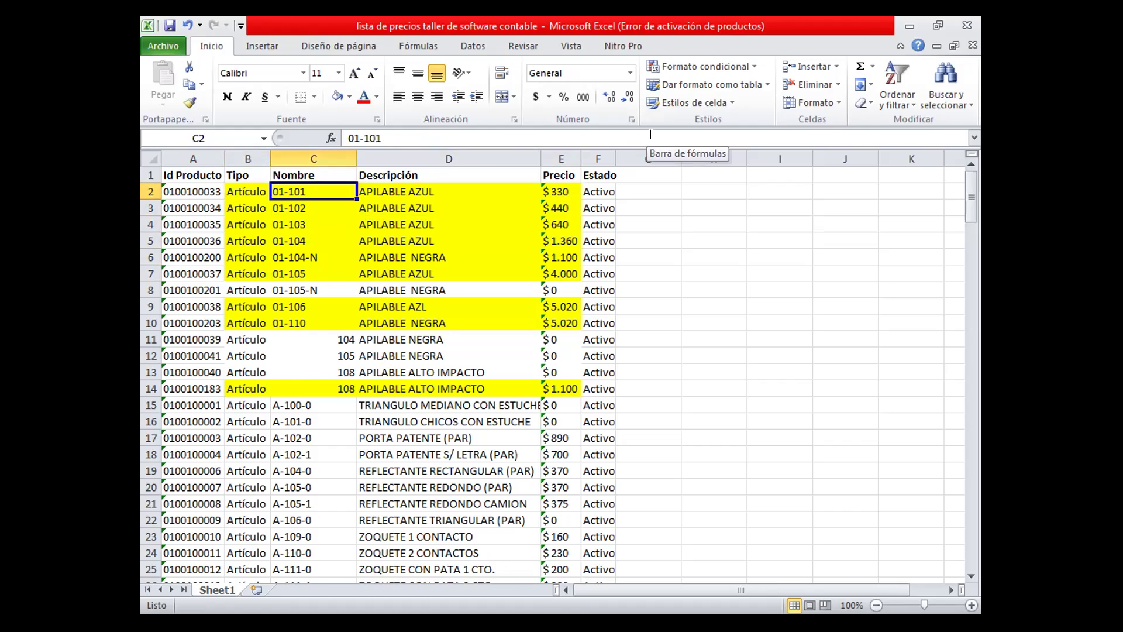
pyautogui.press('Right')
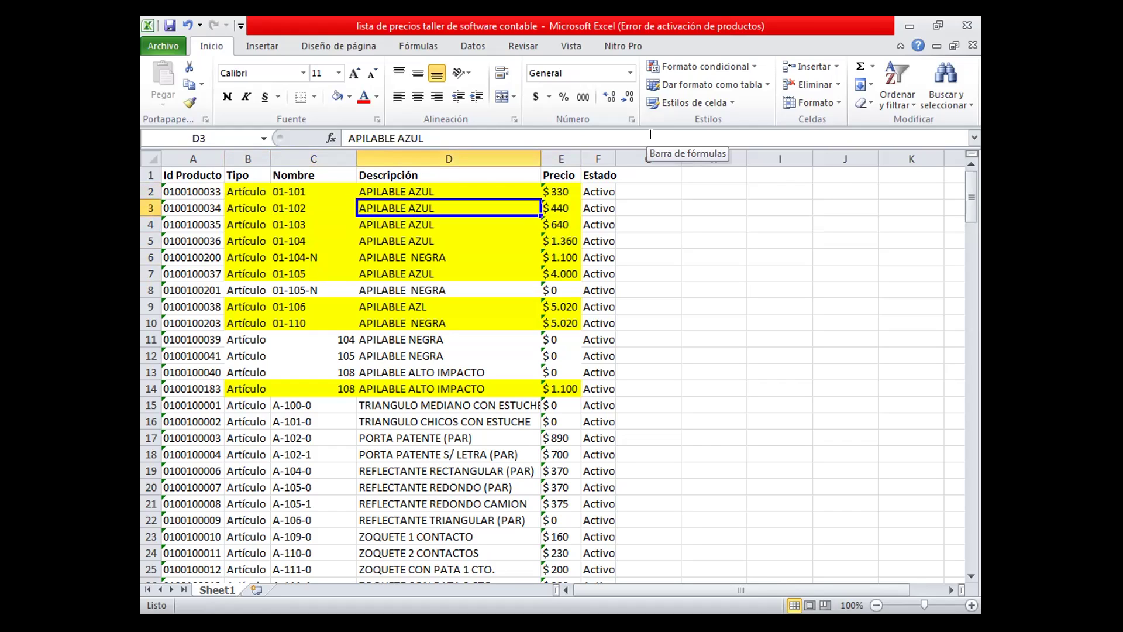
pyautogui.press('Up')
pyautogui.press('Right')
pyautogui.press('Left')
pyautogui.press('Left')
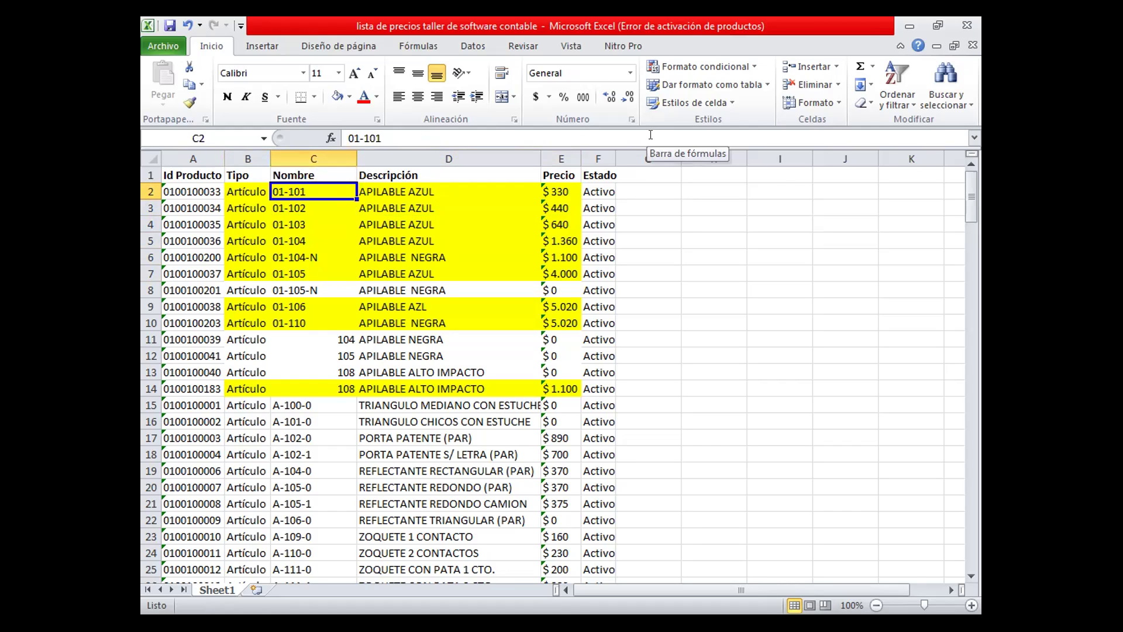
pyautogui.press('Right')
pyautogui.press('Right')
pyautogui.press('Right')
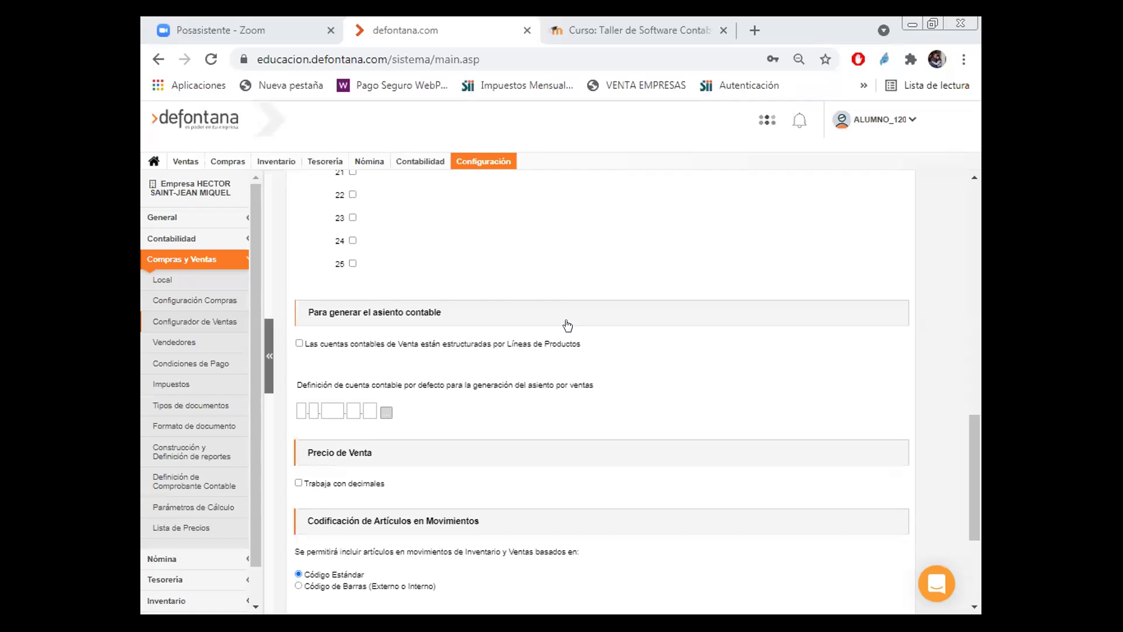
pyautogui.scroll(10, 566, 250)
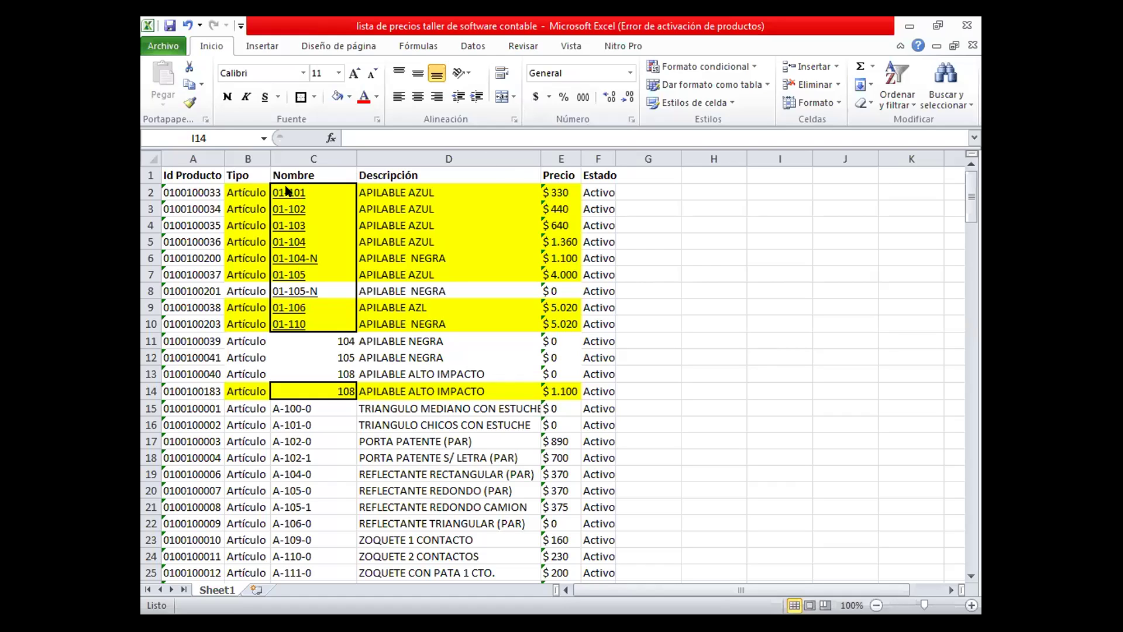
pyautogui.moveTo(285, 191); pyautogui.dragTo(282, 322)
pyautogui.click(303, 392)
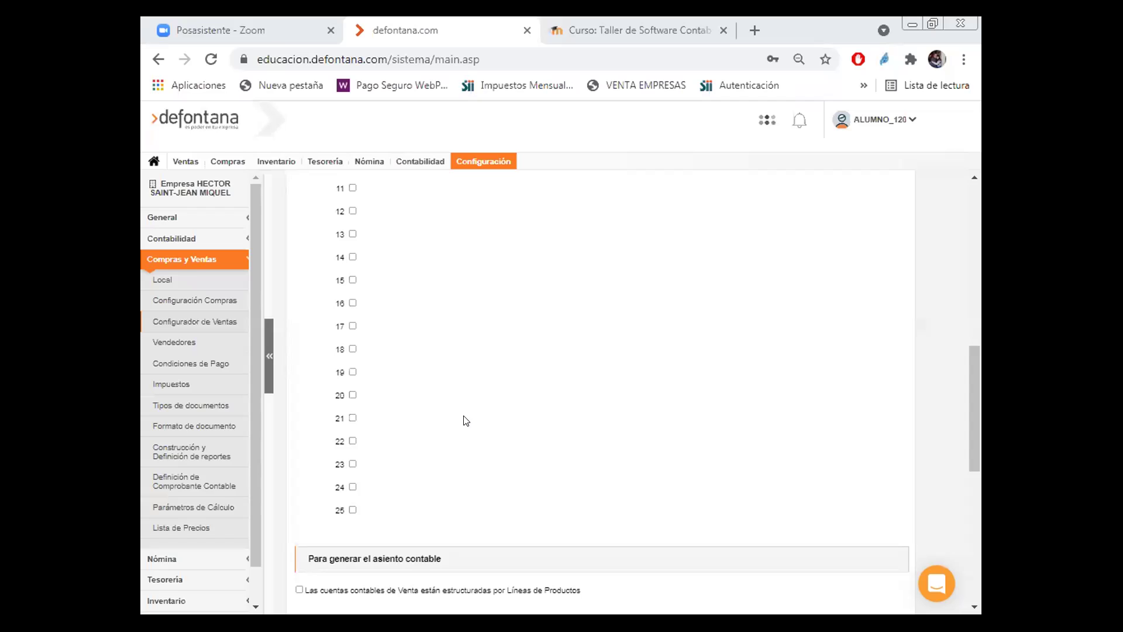
# Open the account lookup beside the 'Para generar el asiento contable' account code fields
pyautogui.scroll(-4, 728, 431)
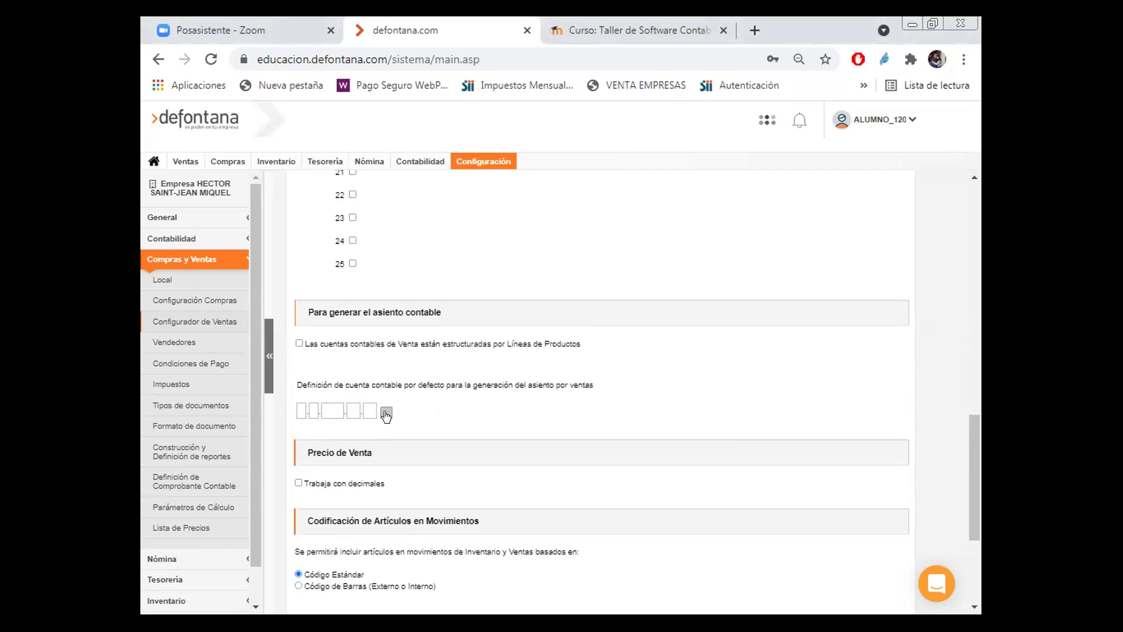
pyautogui.click(386, 414)
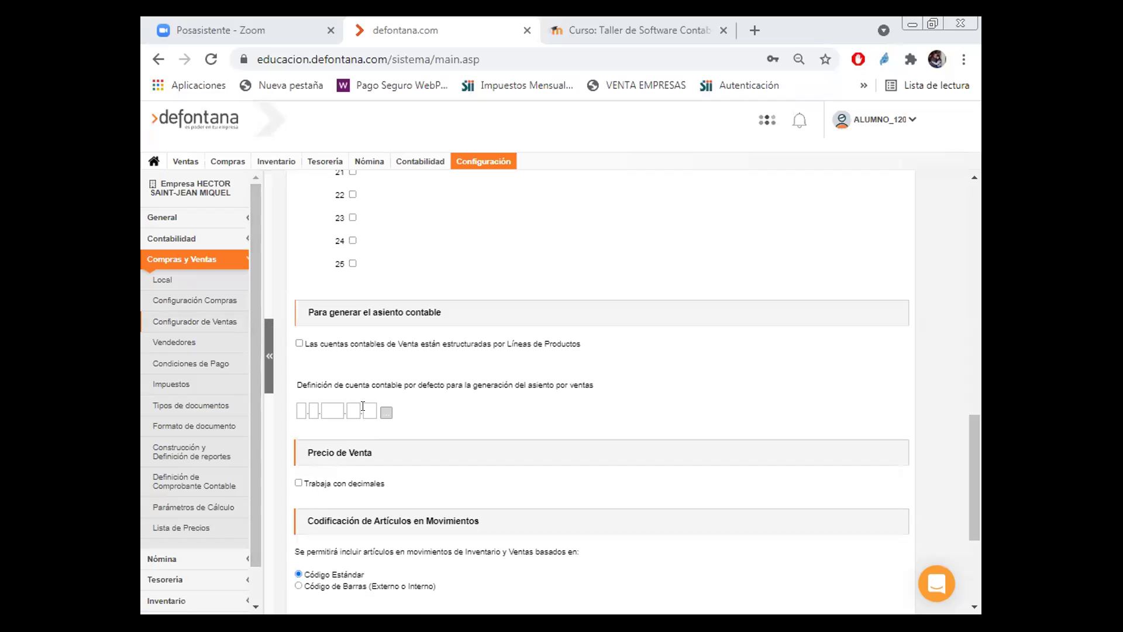
pyautogui.click(386, 414)
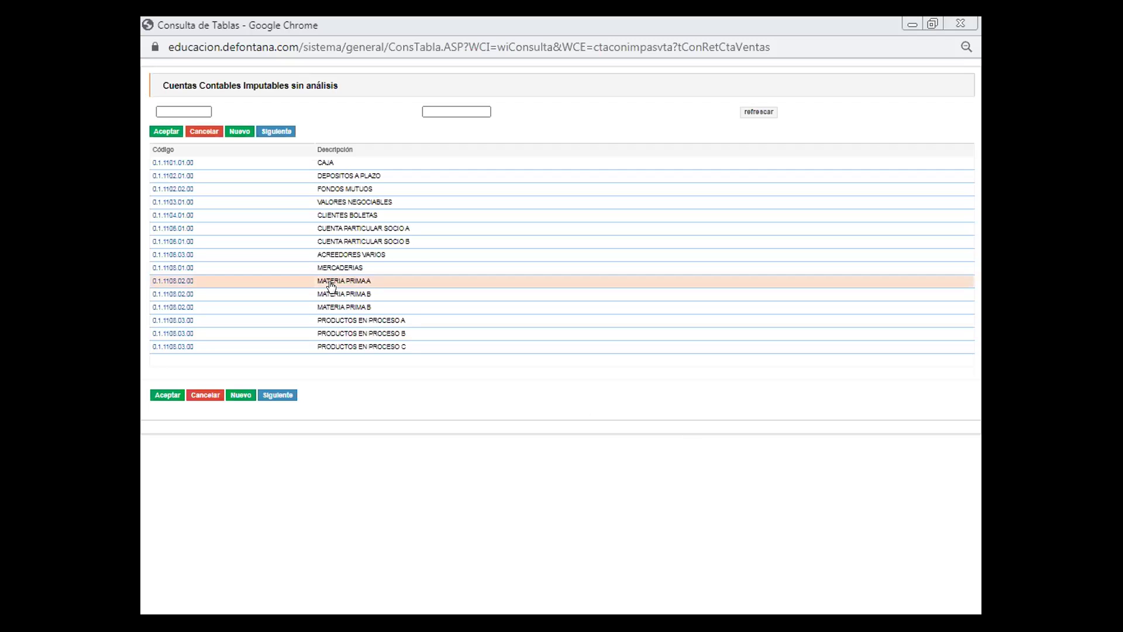
# Filter the account lookup by 'ventas' to find 0.3.1000.10.11 VENTAS GENERALES
pyautogui.click(178, 109)
pyautogui.write('ventas')
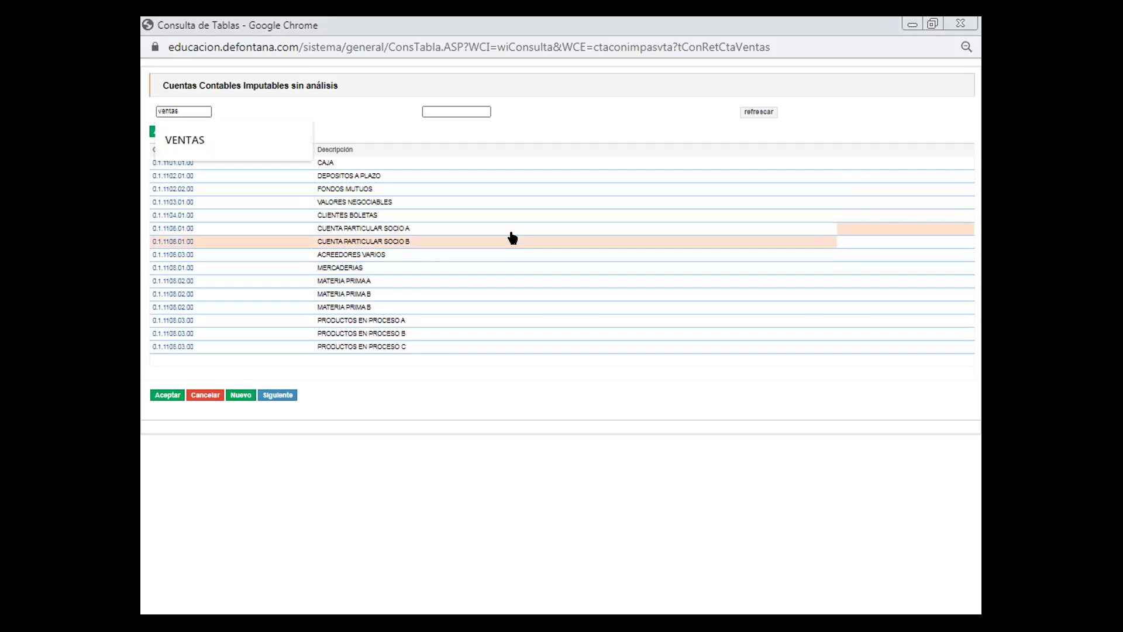
pyautogui.click(759, 110)
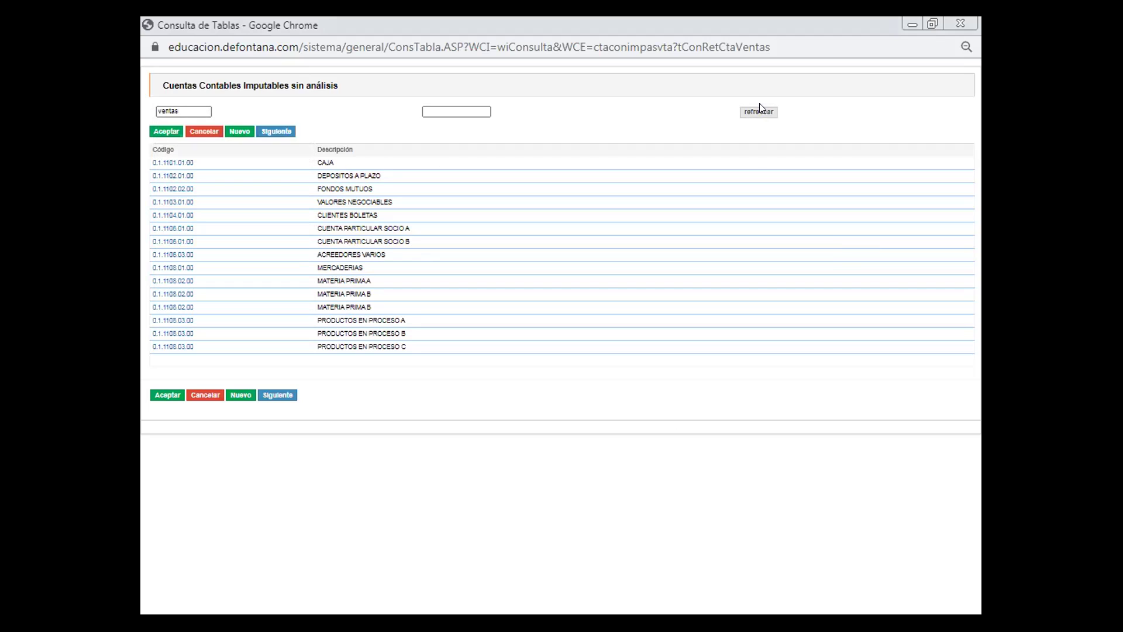
pyautogui.click(454, 110)
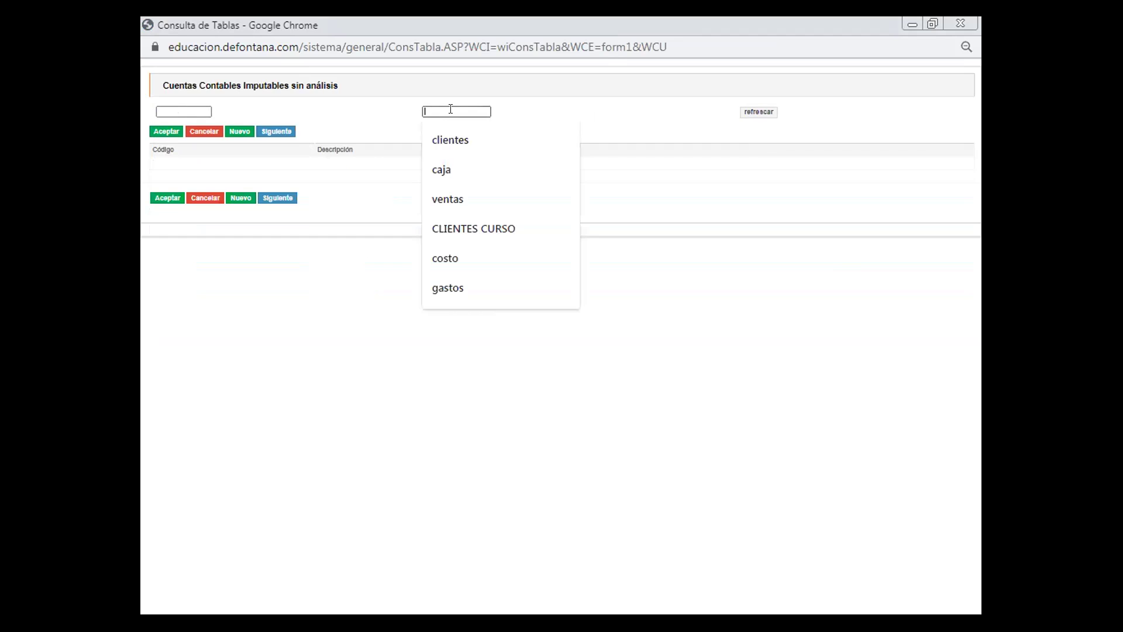
pyautogui.write('ve')
pyautogui.click(456, 169)
pyautogui.click(766, 113)
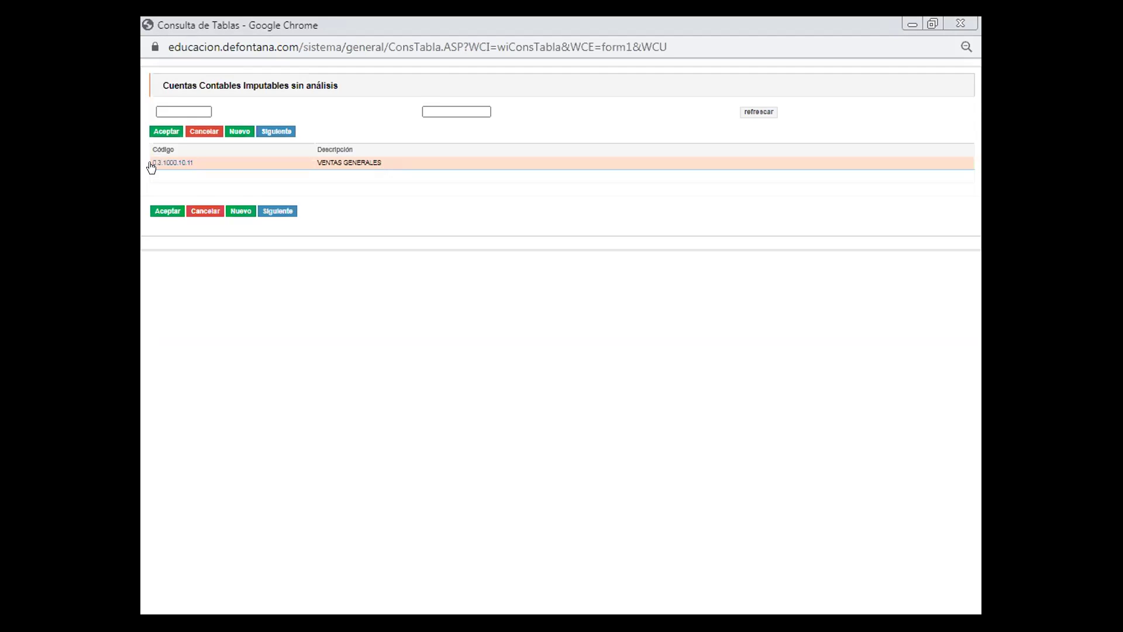
pyautogui.click(158, 111)
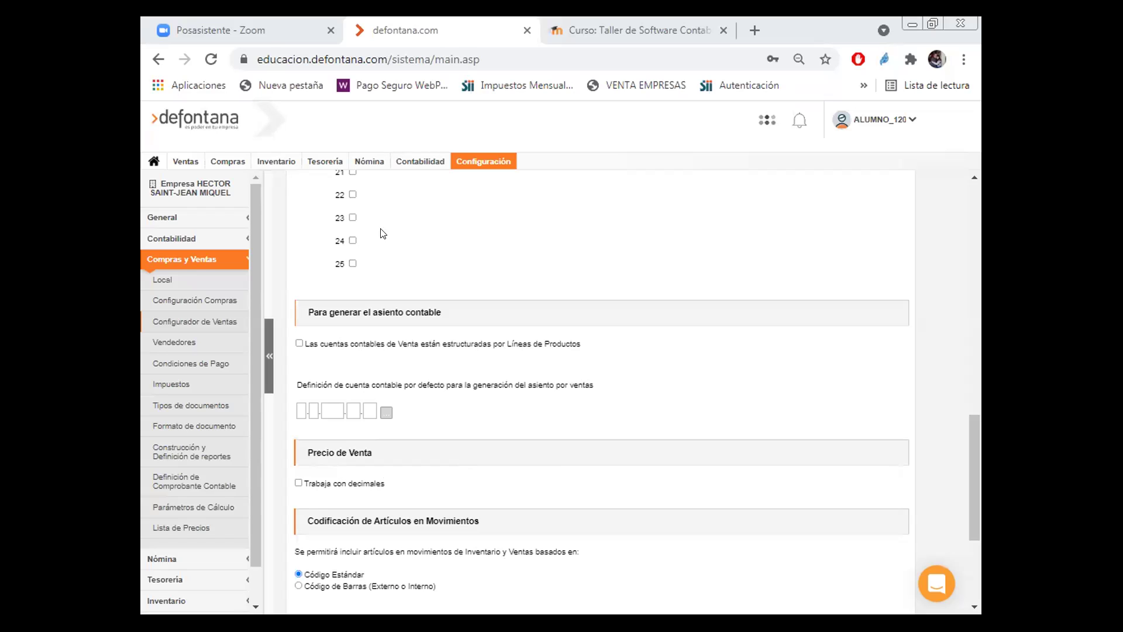
# Open the accounting module's Plan de Cuentas and expand ACTIVO and ACTIVOS CORRIENTES
pyautogui.click(419, 163)
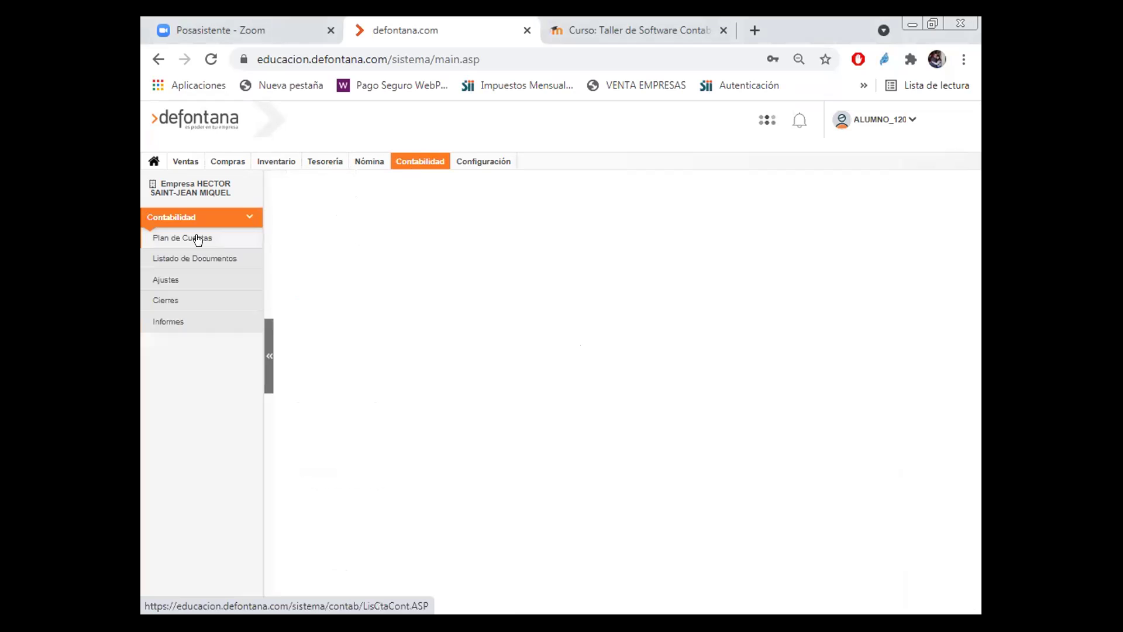
pyautogui.click(145, 234)
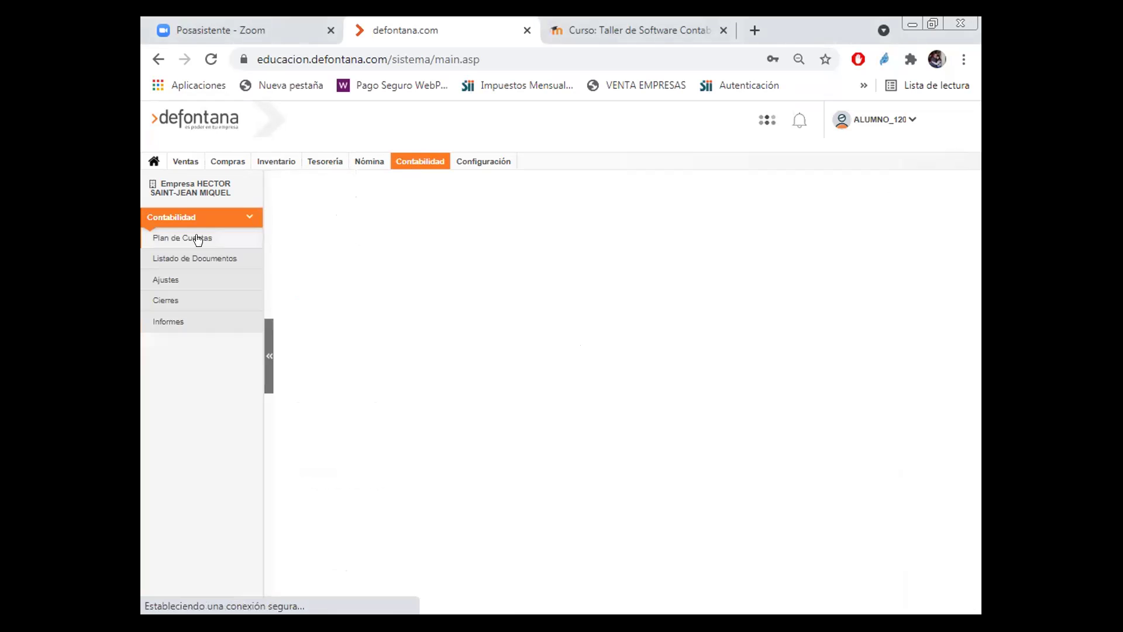
pyautogui.click(159, 238)
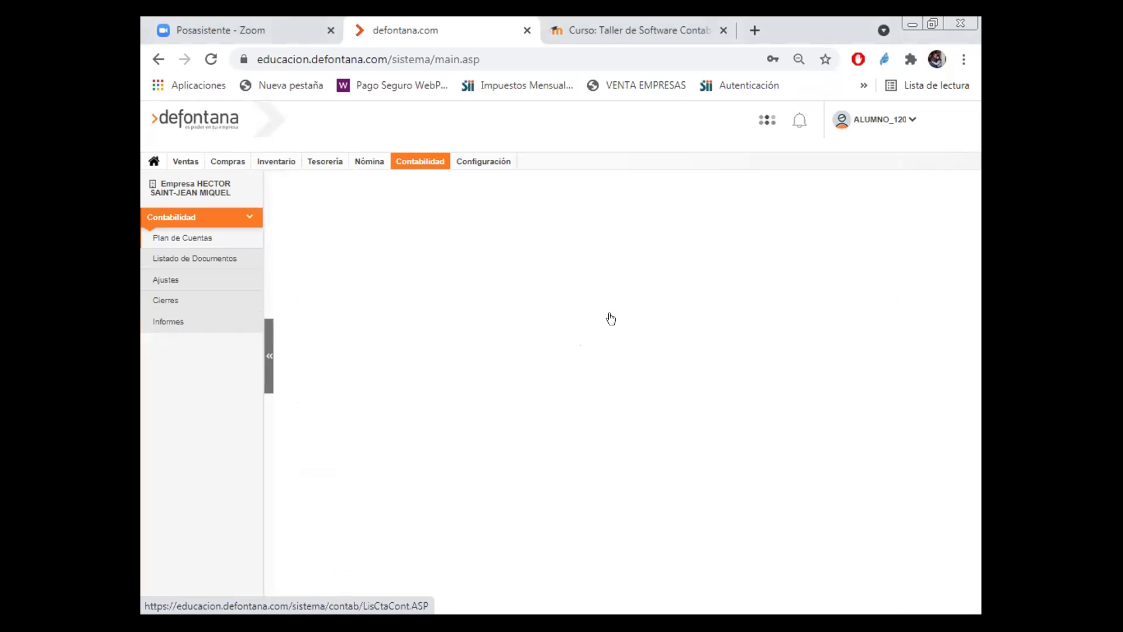
pyautogui.click(367, 306)
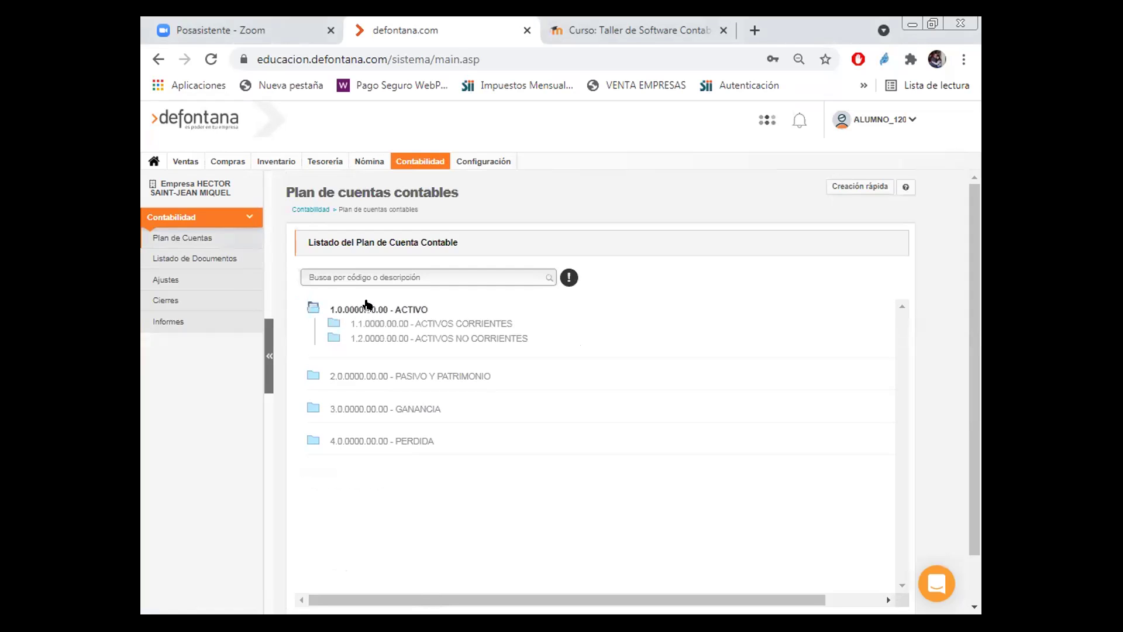
pyautogui.click(391, 326)
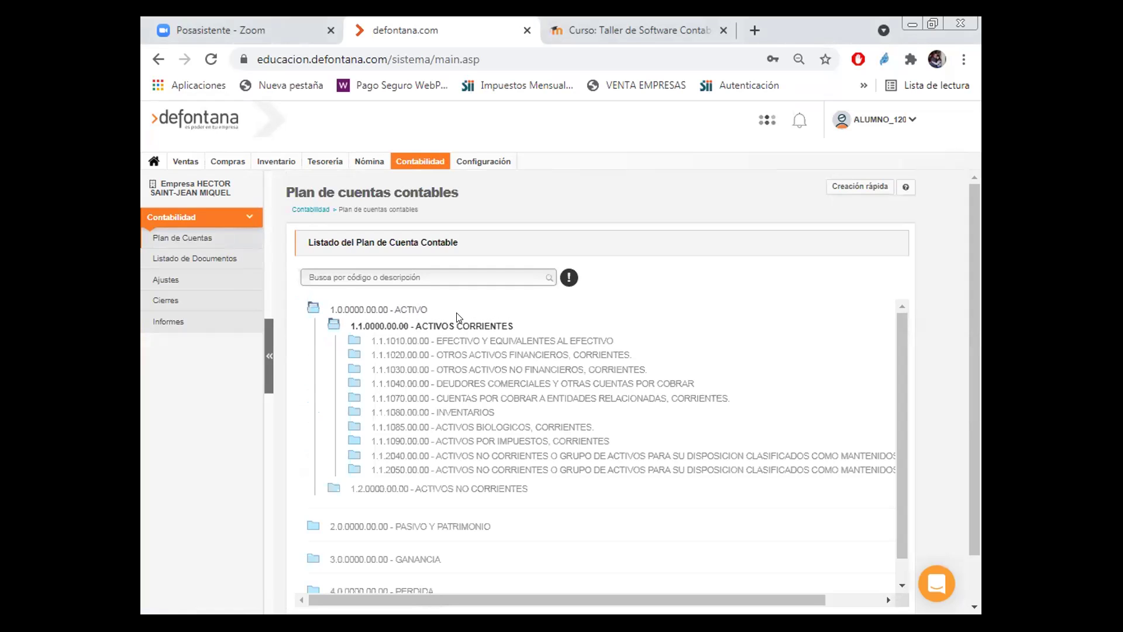
# Expand EFECTIVO Y EQUIVALENTES AL EFECTIVO and EFECTIVO, then go to Listado de Documentos
pyautogui.scroll(-1, 409, 403)
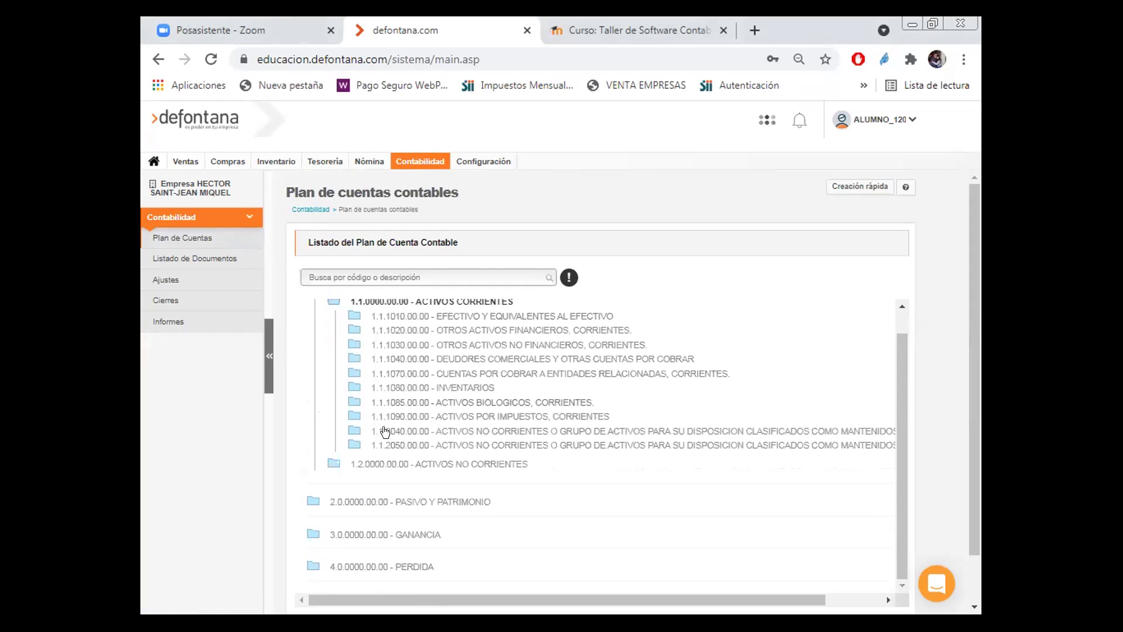
pyautogui.scroll(-1, 438, 403)
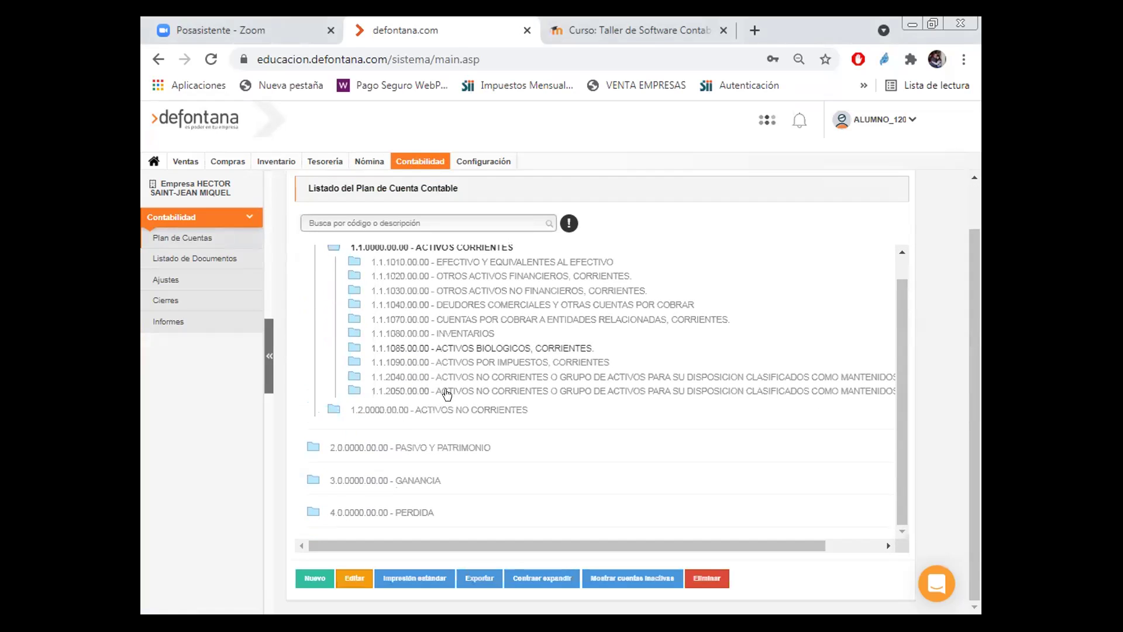
pyautogui.scroll(1, 448, 357)
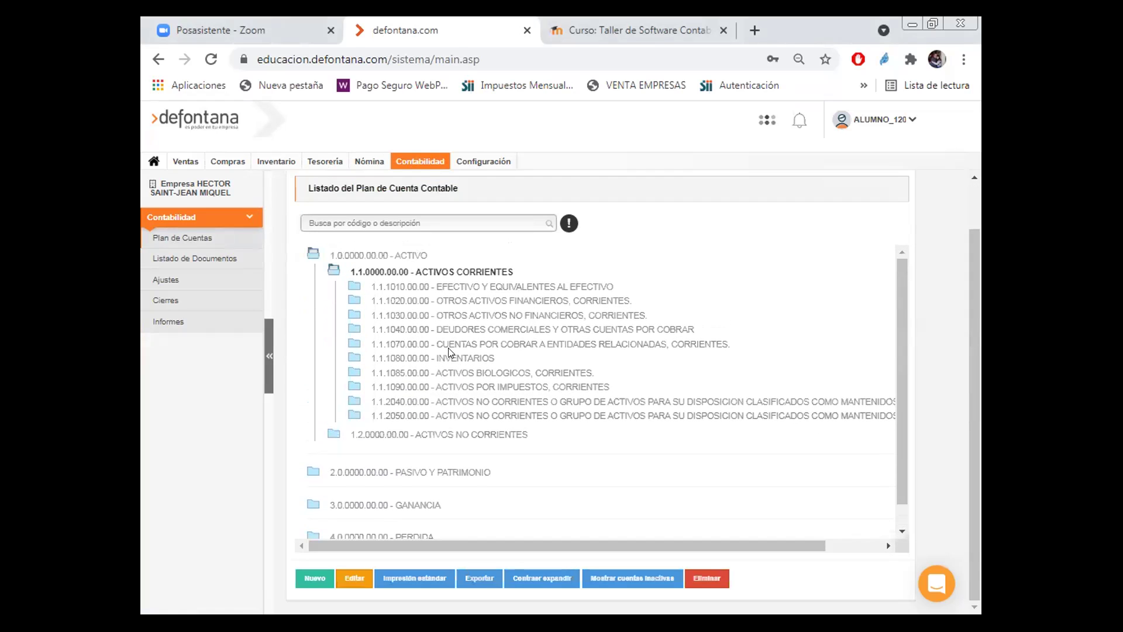
pyautogui.click(412, 286)
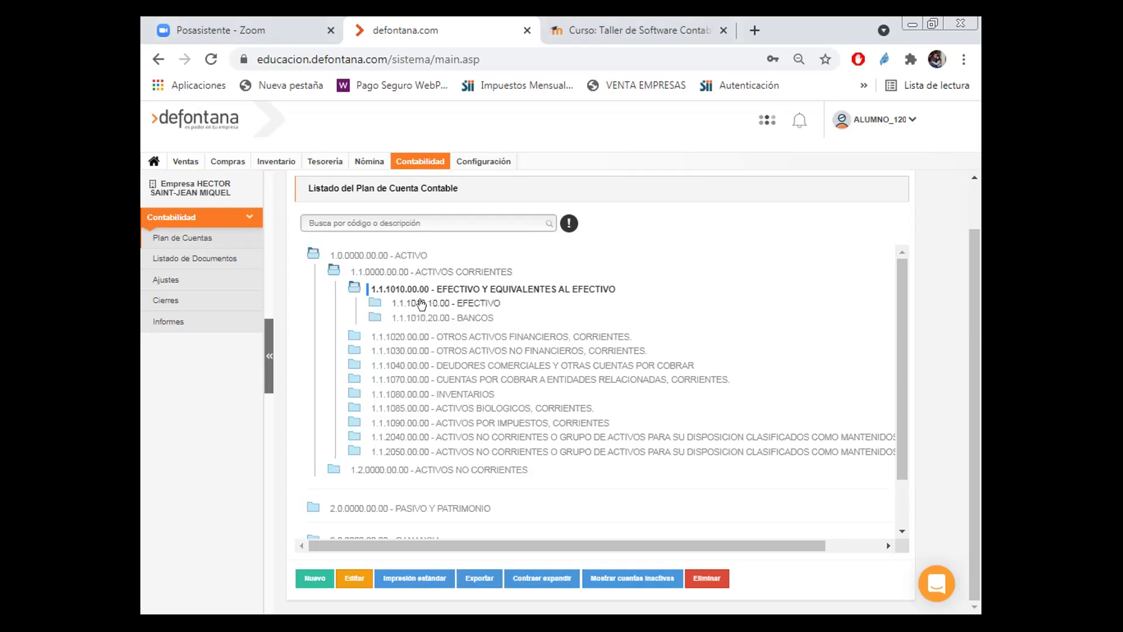
pyautogui.click(427, 304)
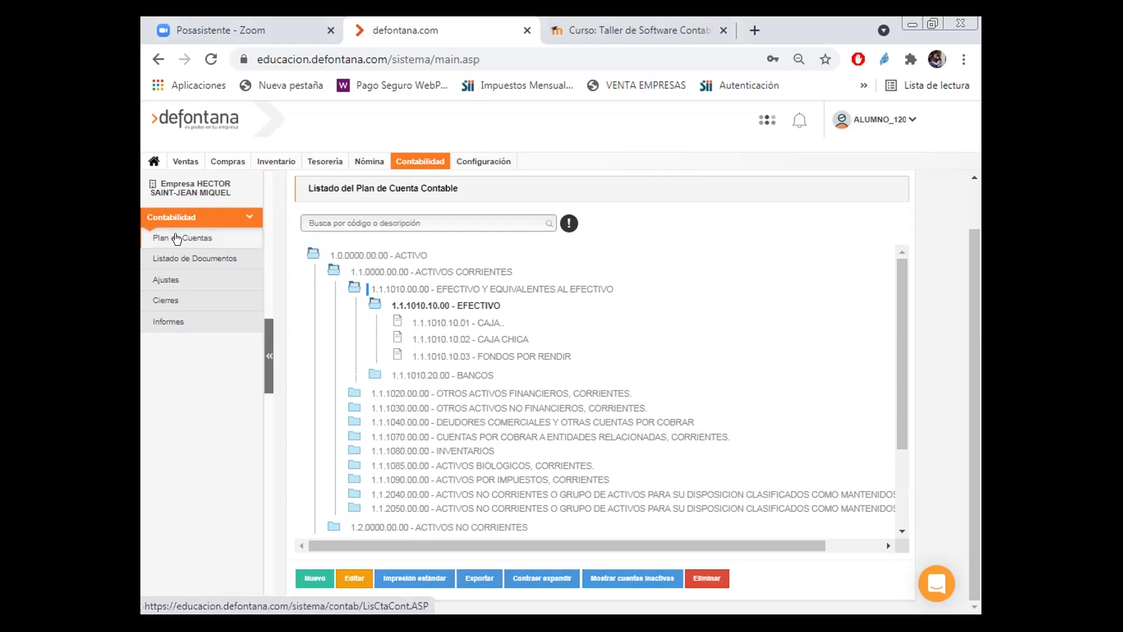
pyautogui.click(167, 257)
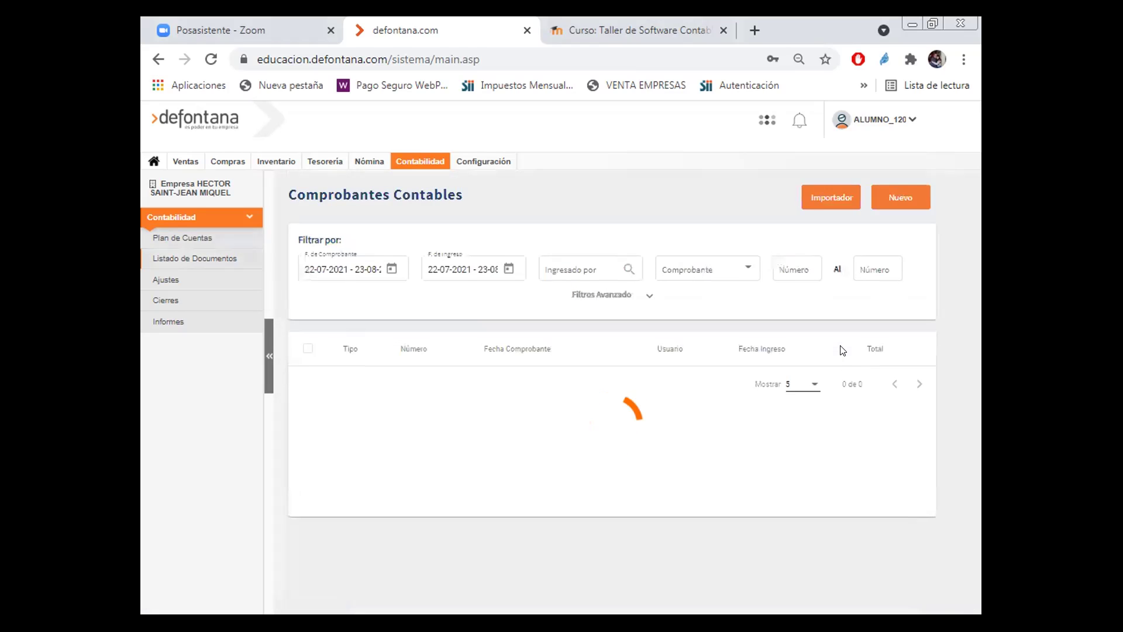
# Start a new APERTURA accounting voucher with the comment 'contabiliza apertura'
pyautogui.click(901, 197)
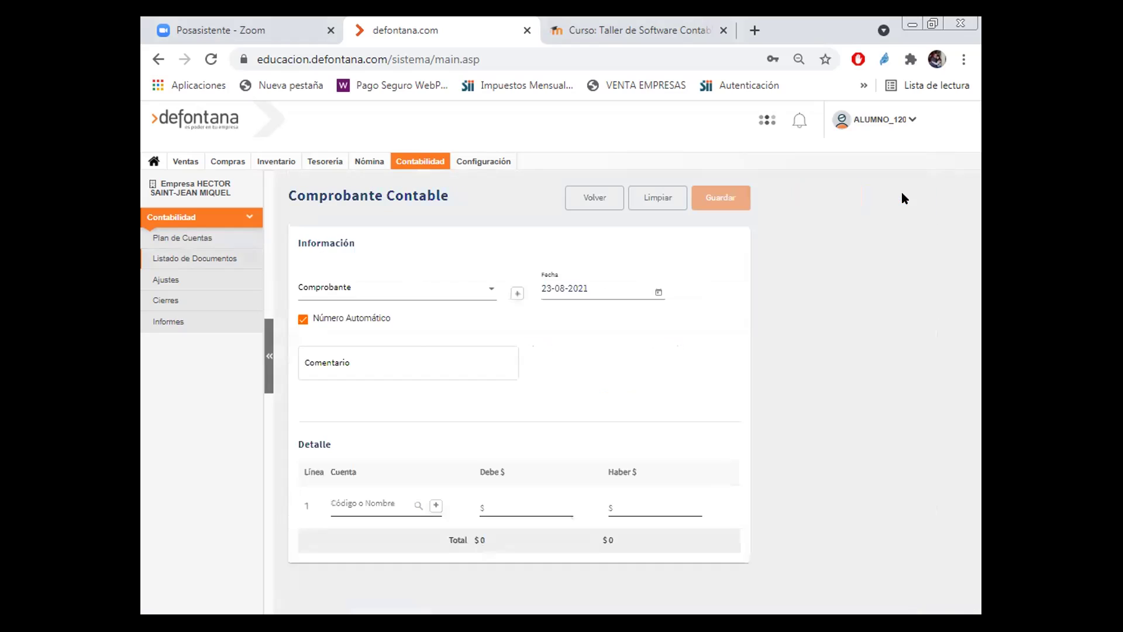
pyautogui.click(490, 289)
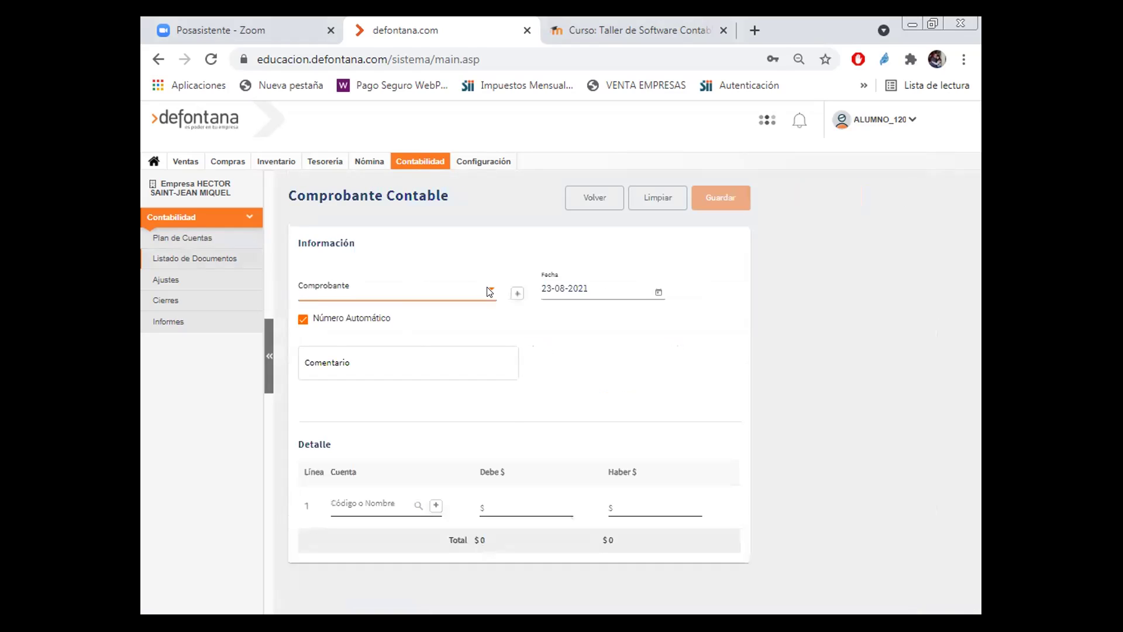
pyautogui.click(306, 293)
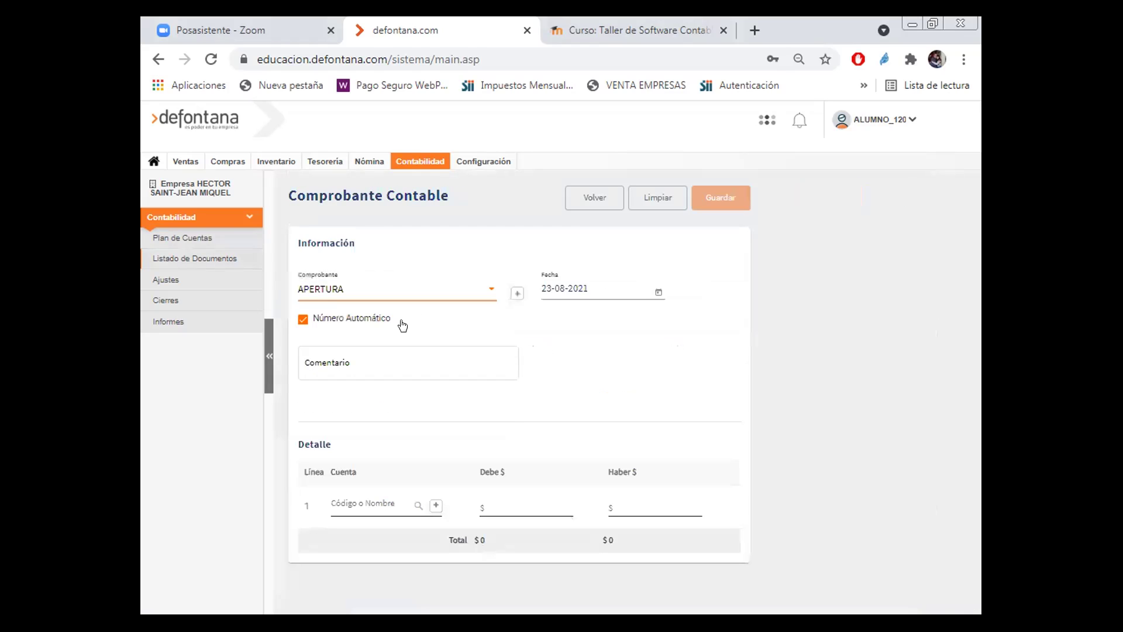
pyautogui.click(358, 358)
pyautogui.write('con')
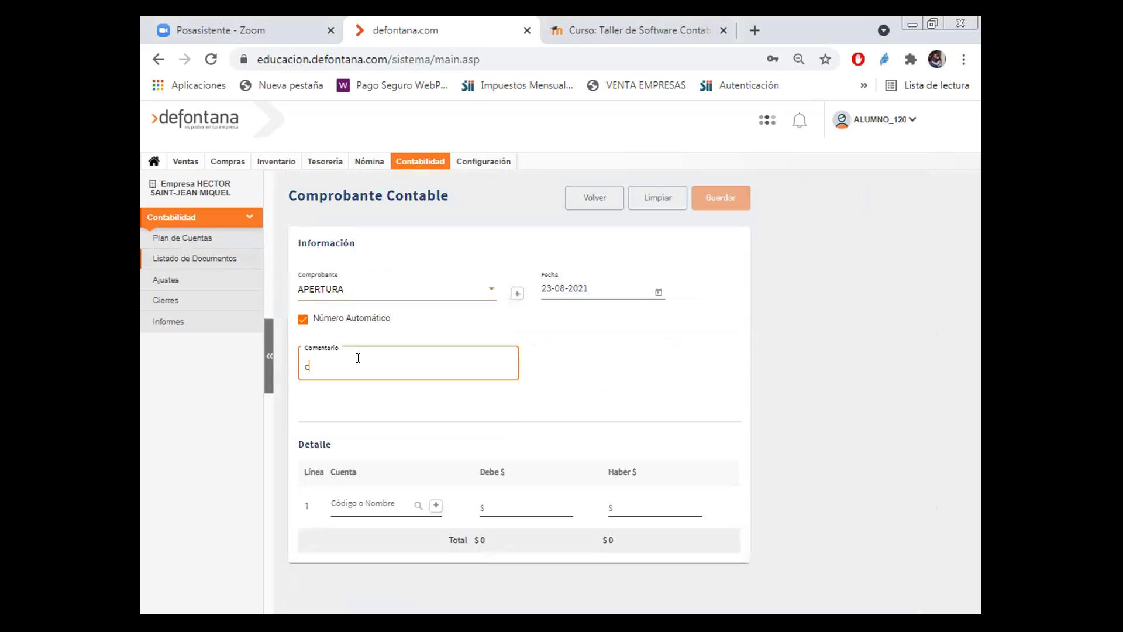
pyautogui.write('iliza apertura')
pyautogui.click(453, 417)
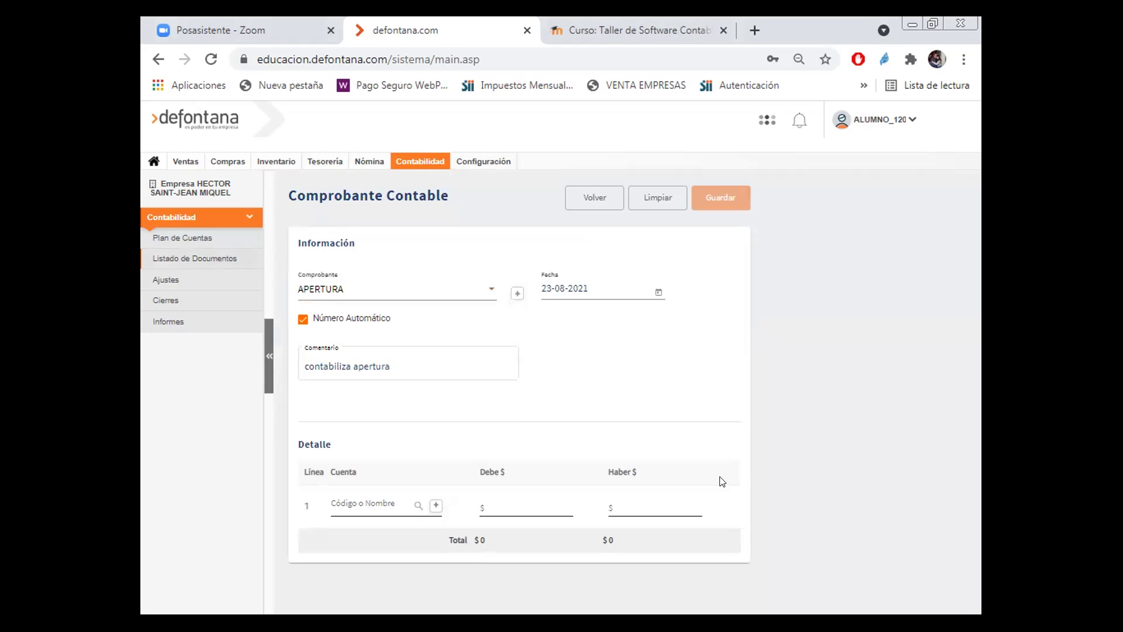
# Search line 1's account field for 'caja' to list CAJA and CAJA CHICA
pyautogui.click(345, 501)
pyautogui.write('caja')
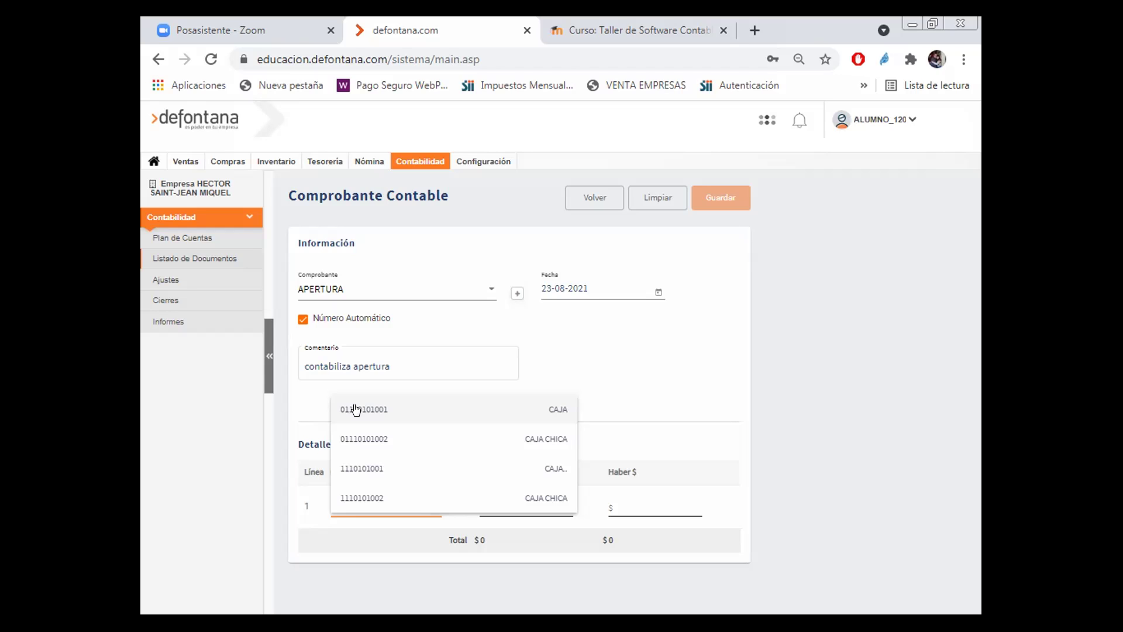
# Set line 1 to CAJA with comment 'apertura' and line 2 to CAPITAL
pyautogui.click(355, 406)
pyautogui.click(548, 310)
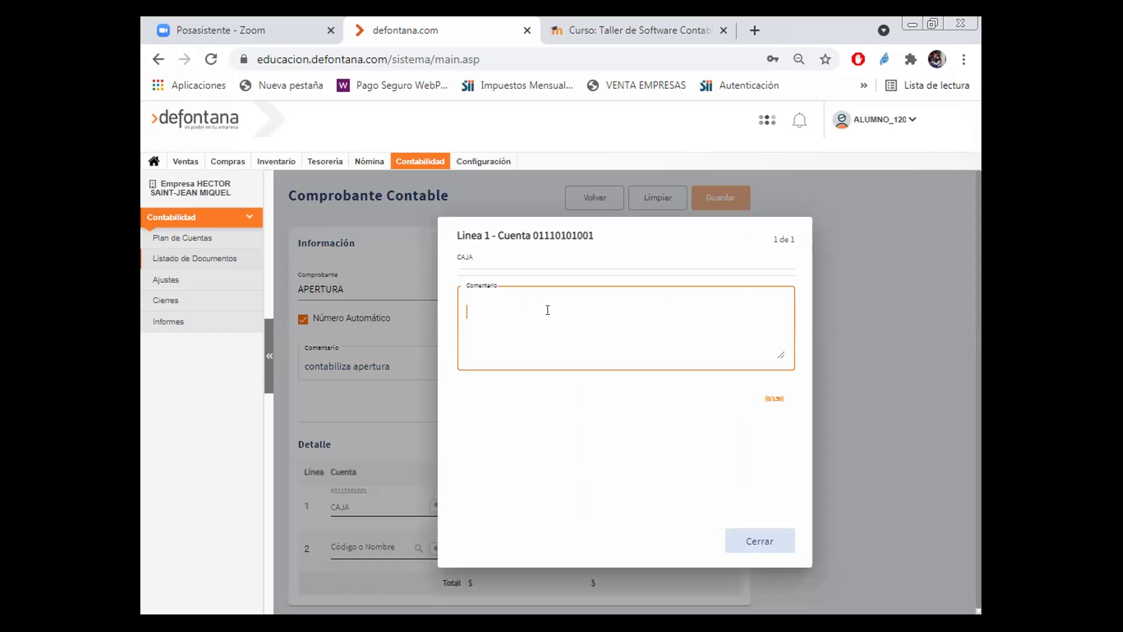
pyautogui.write('apertura')
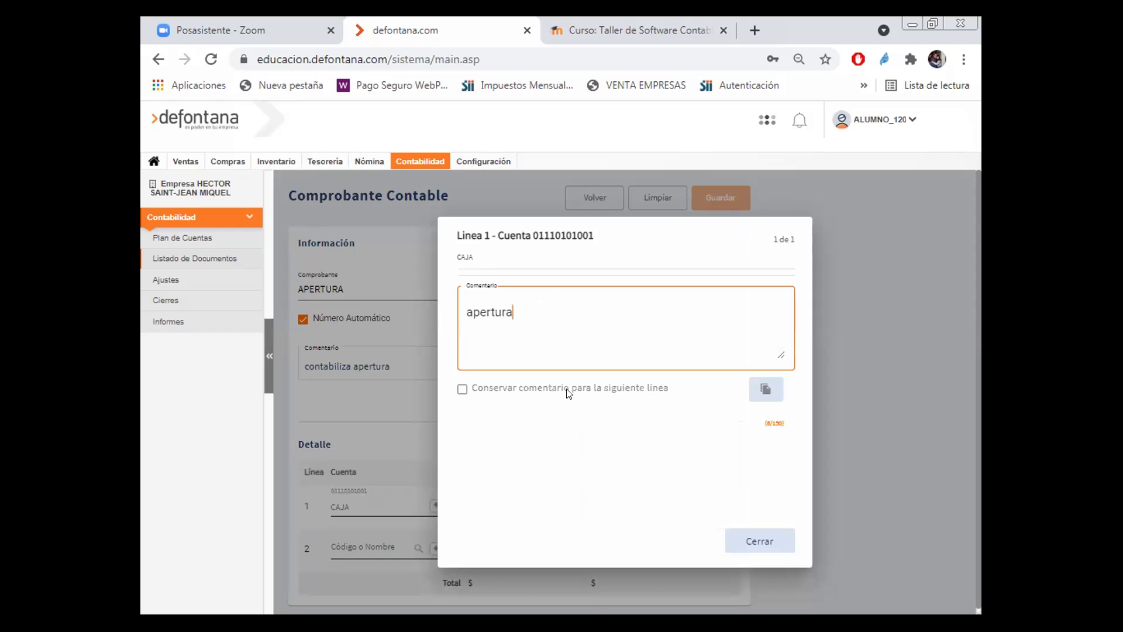
pyautogui.click(463, 389)
pyautogui.click(766, 542)
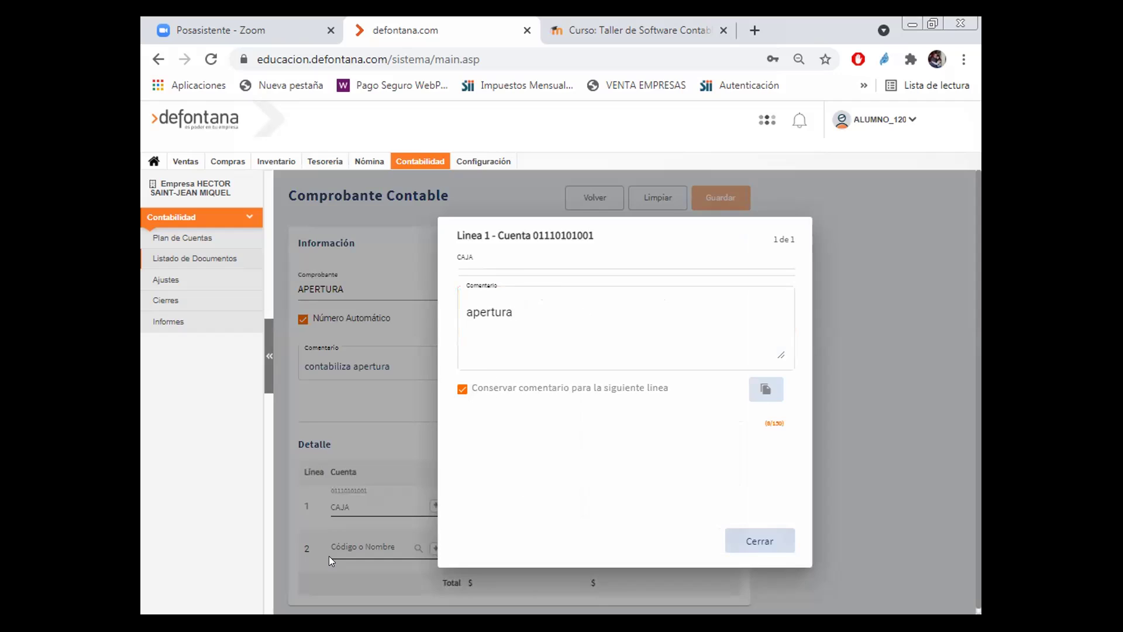
pyautogui.click(336, 540)
pyautogui.write('capital')
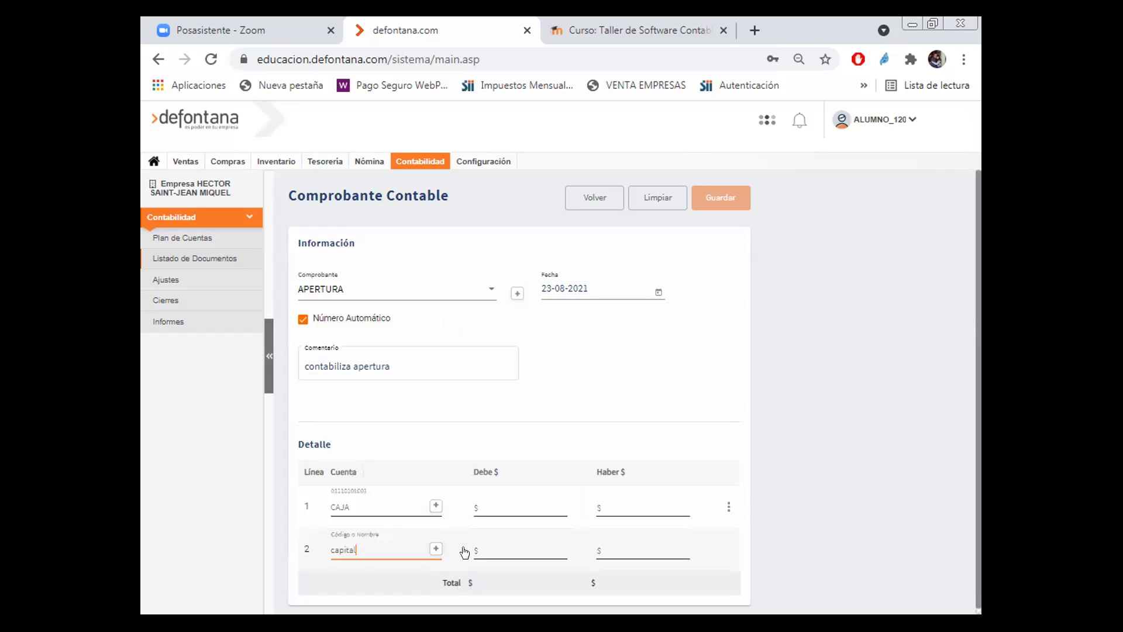
pyautogui.click(556, 455)
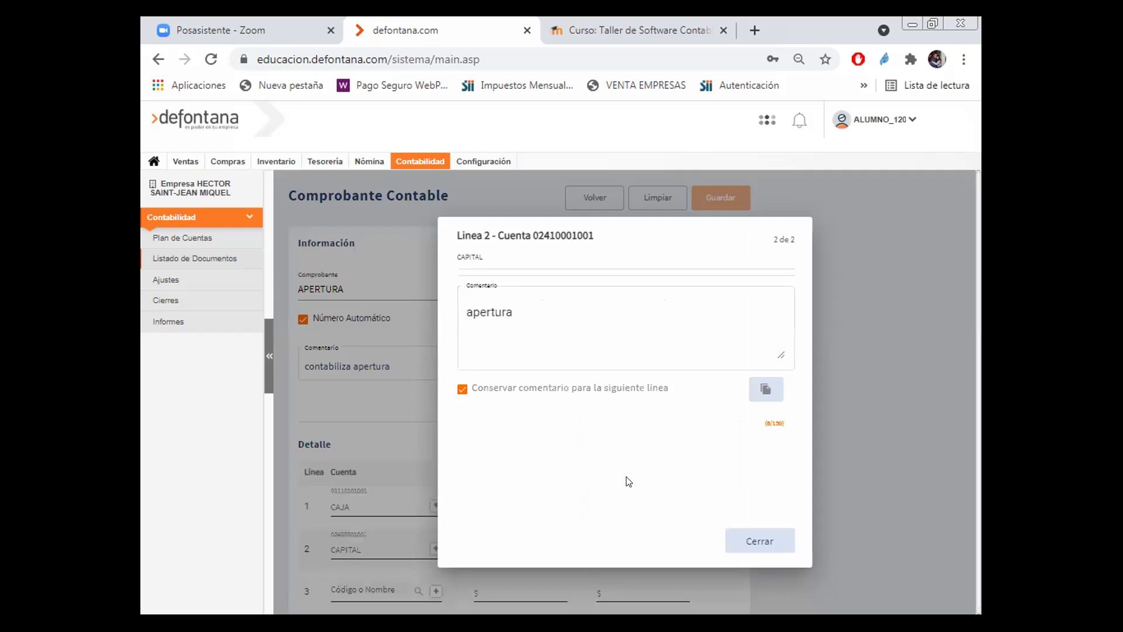
pyautogui.click(743, 538)
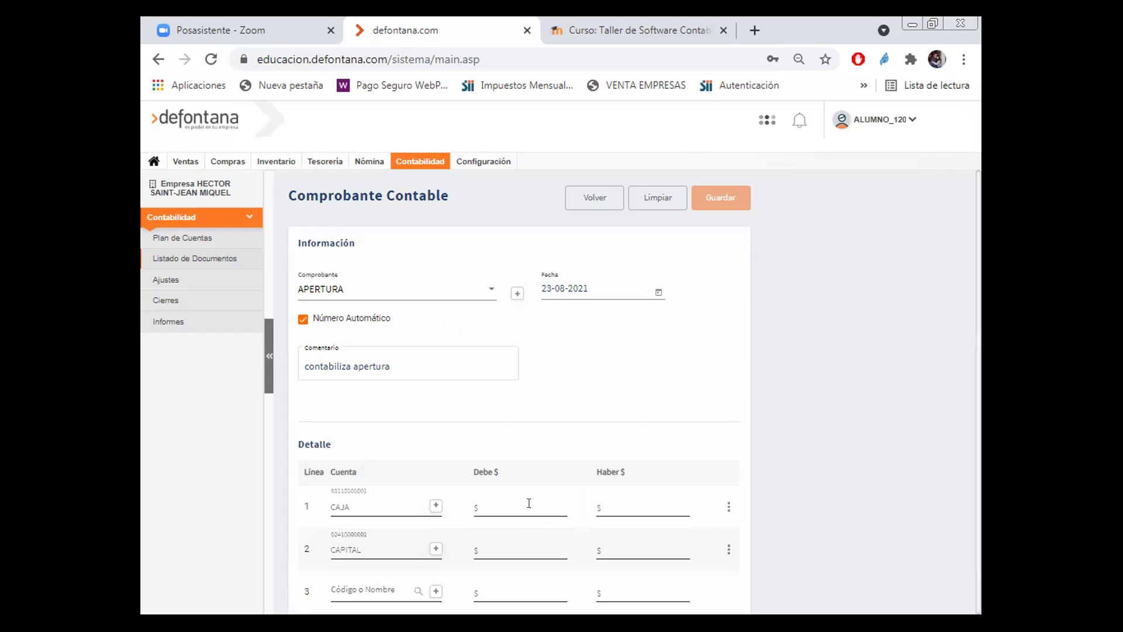
# Enter a 100 debit on CAJA and a 100 credit on CAPITAL, then save the voucher
pyautogui.click(529, 503)
pyautogui.write('100')
pyautogui.click(671, 537)
pyautogui.click(648, 548)
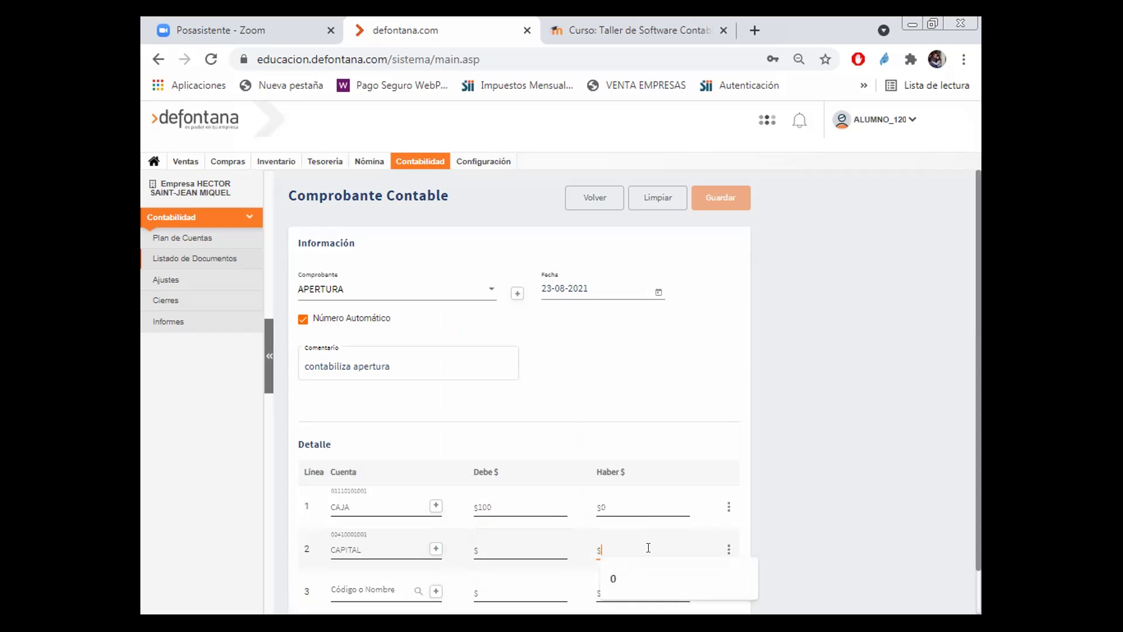
pyautogui.write('100')
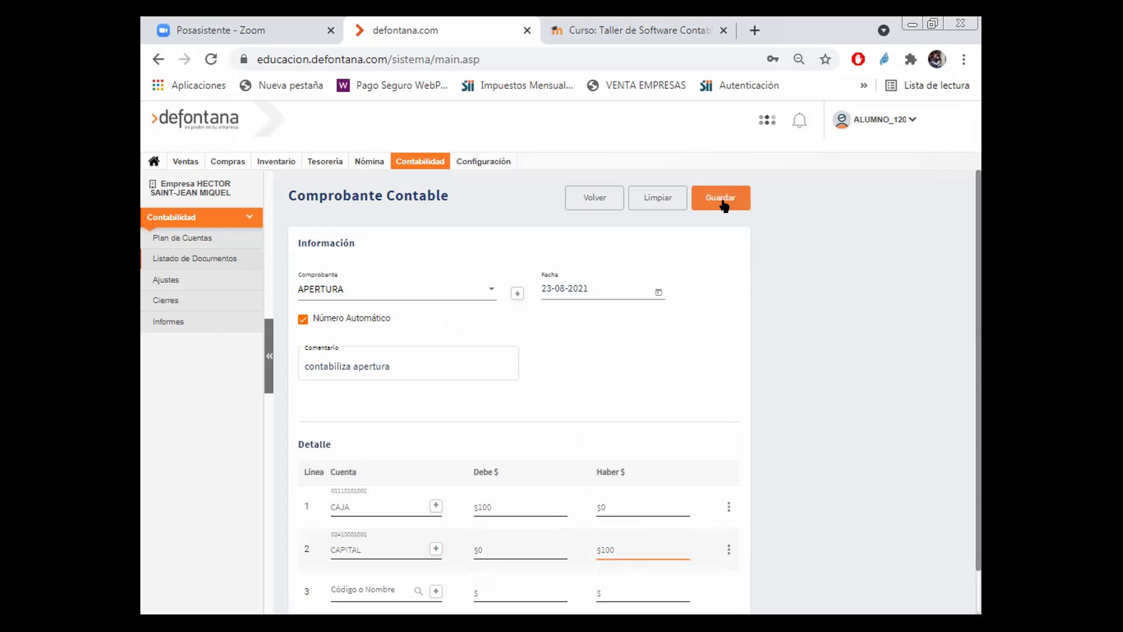
pyautogui.click(722, 203)
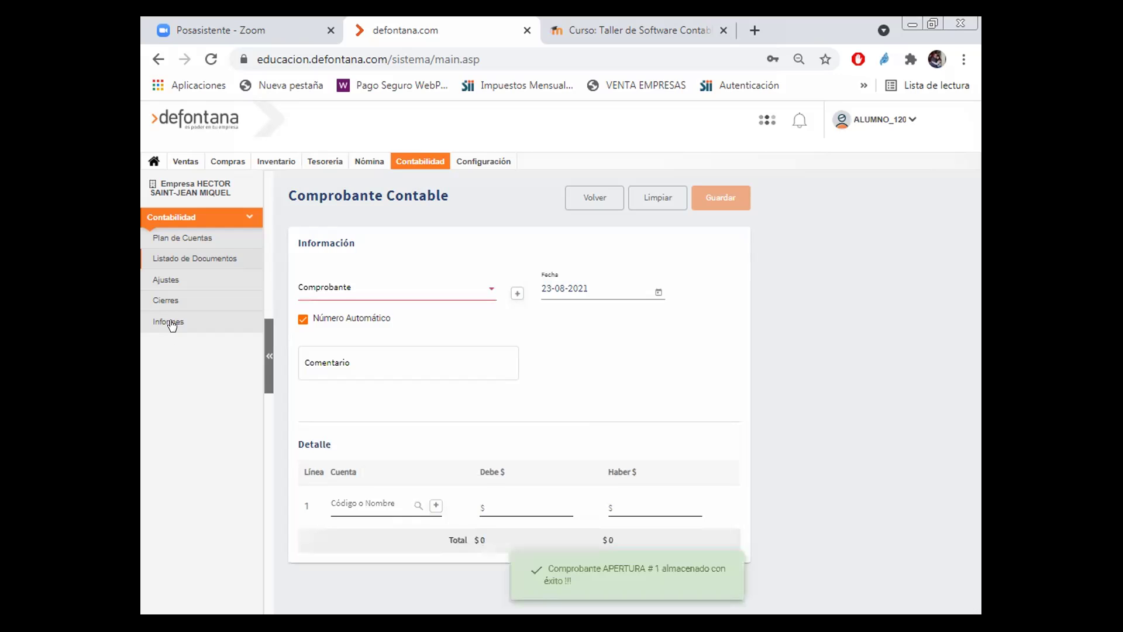
# Preview the Balance General for 01/01/2021–31/08/2021 and open the first account's detail
pyautogui.click(168, 322)
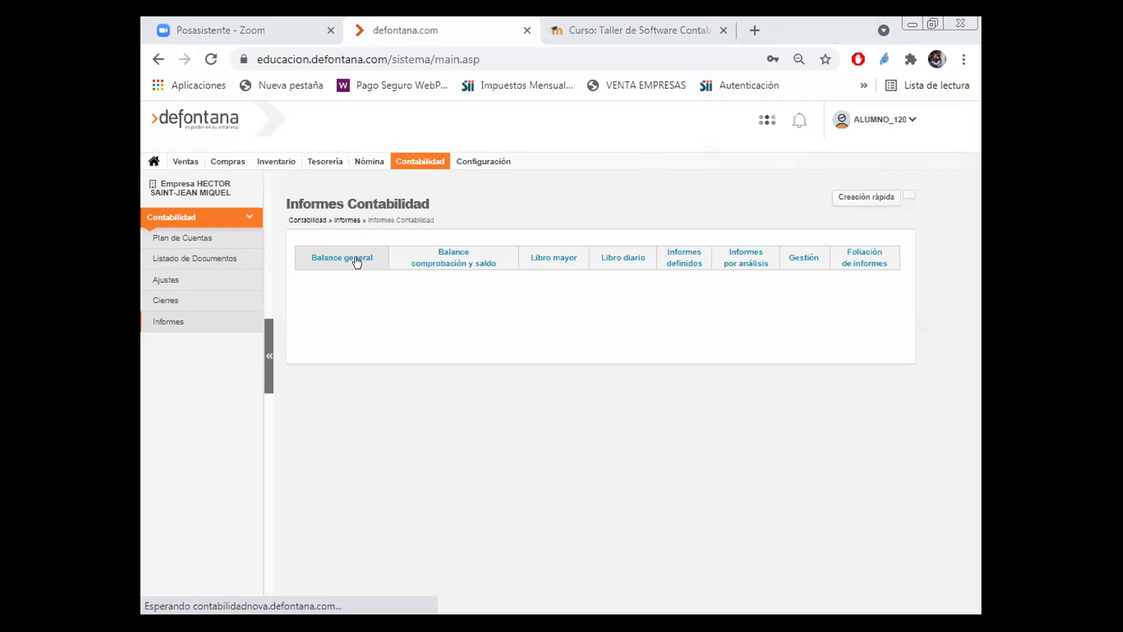
pyautogui.click(357, 261)
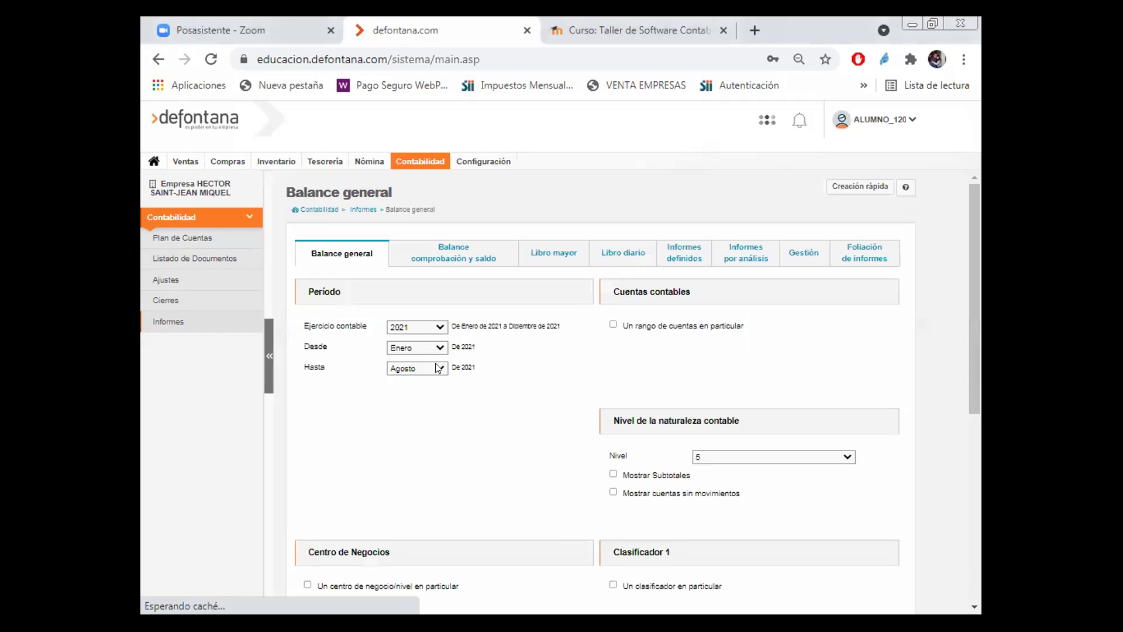
pyautogui.scroll(-4, 642, 349)
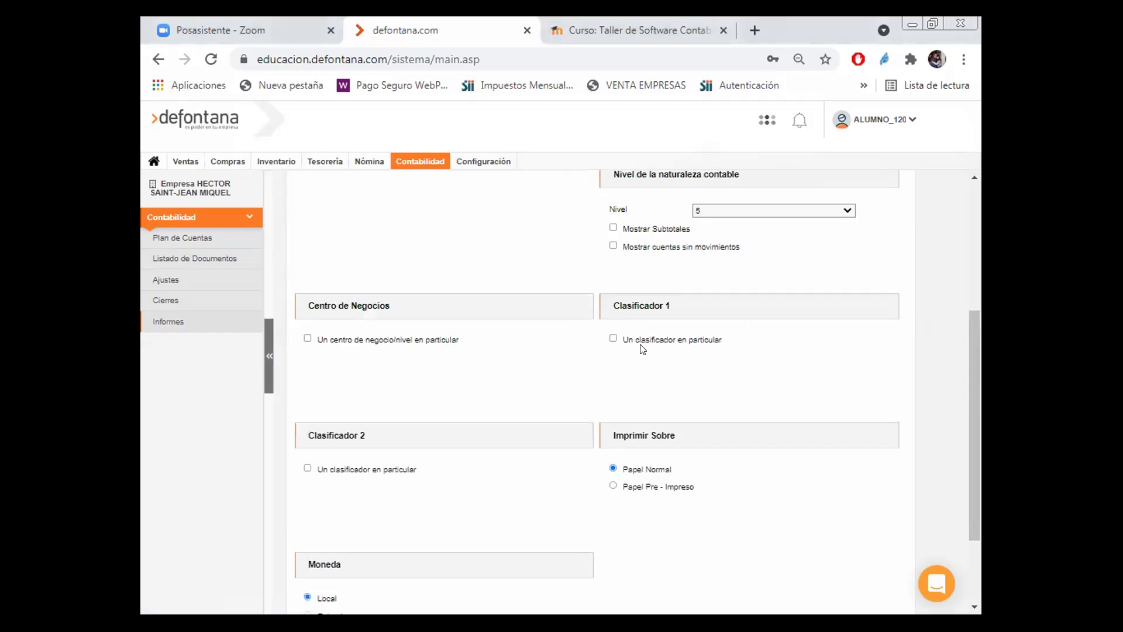
pyautogui.scroll(-2, 642, 349)
pyautogui.click(319, 585)
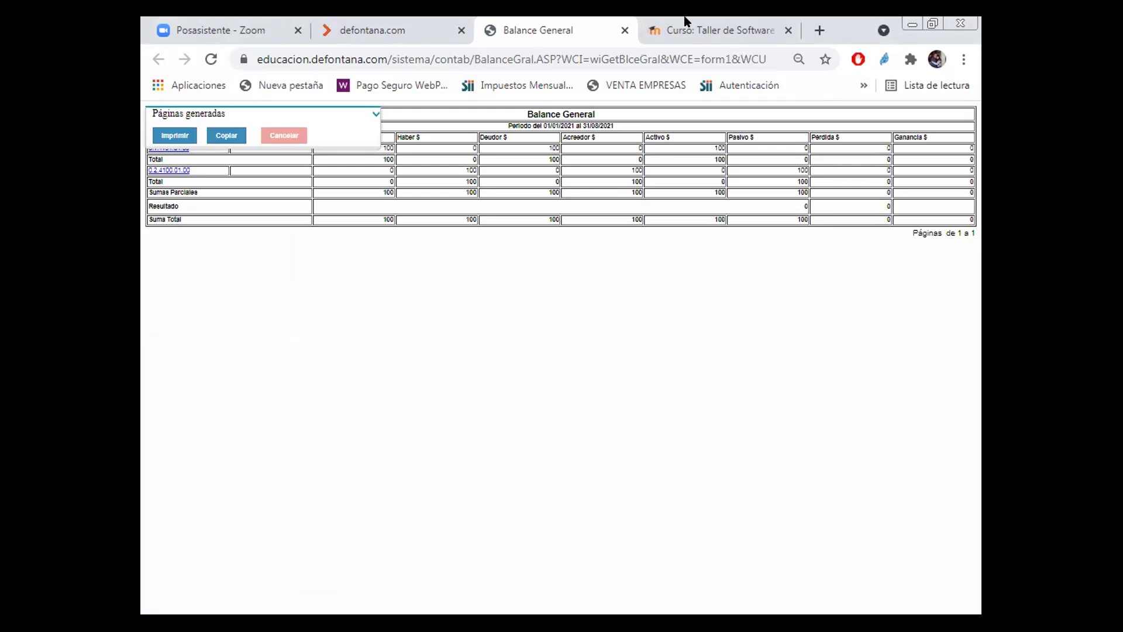
pyautogui.click(374, 117)
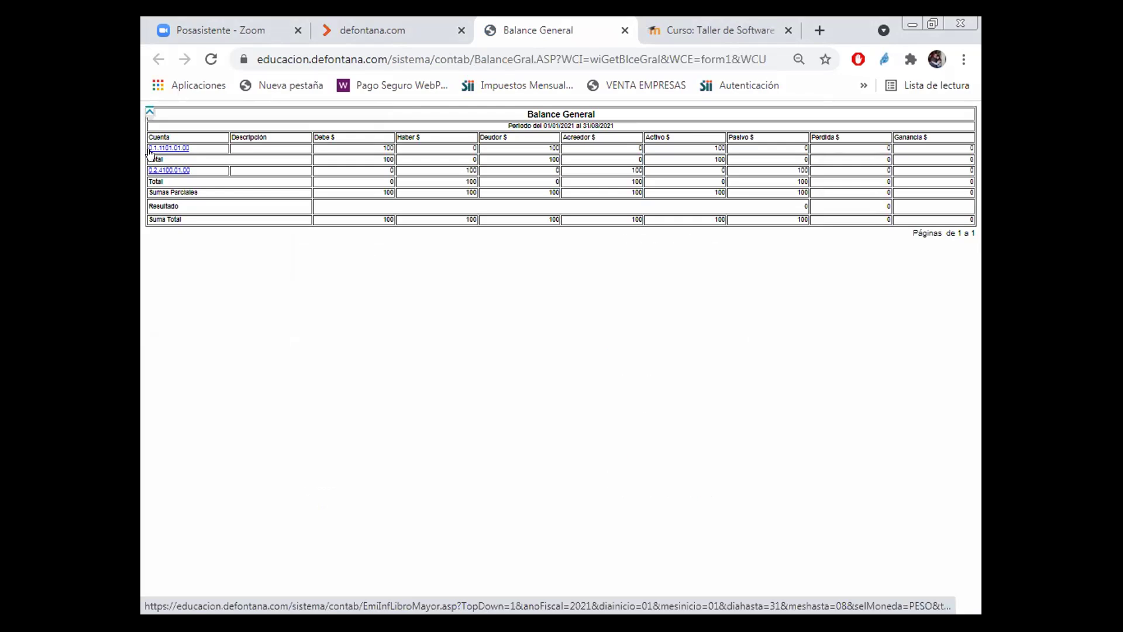
pyautogui.click(183, 150)
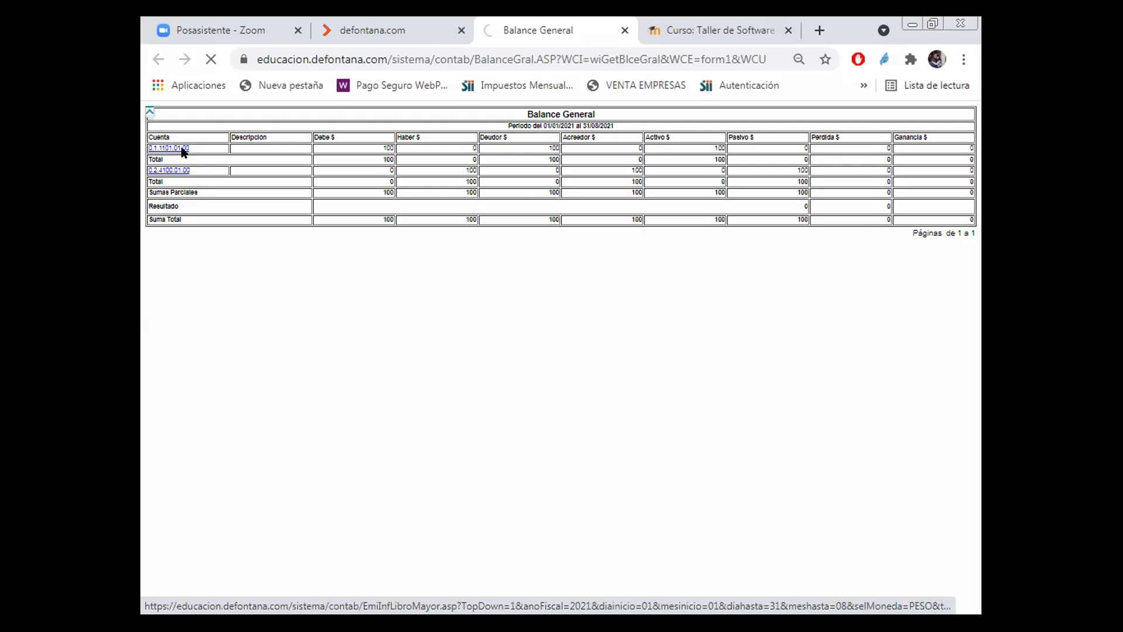
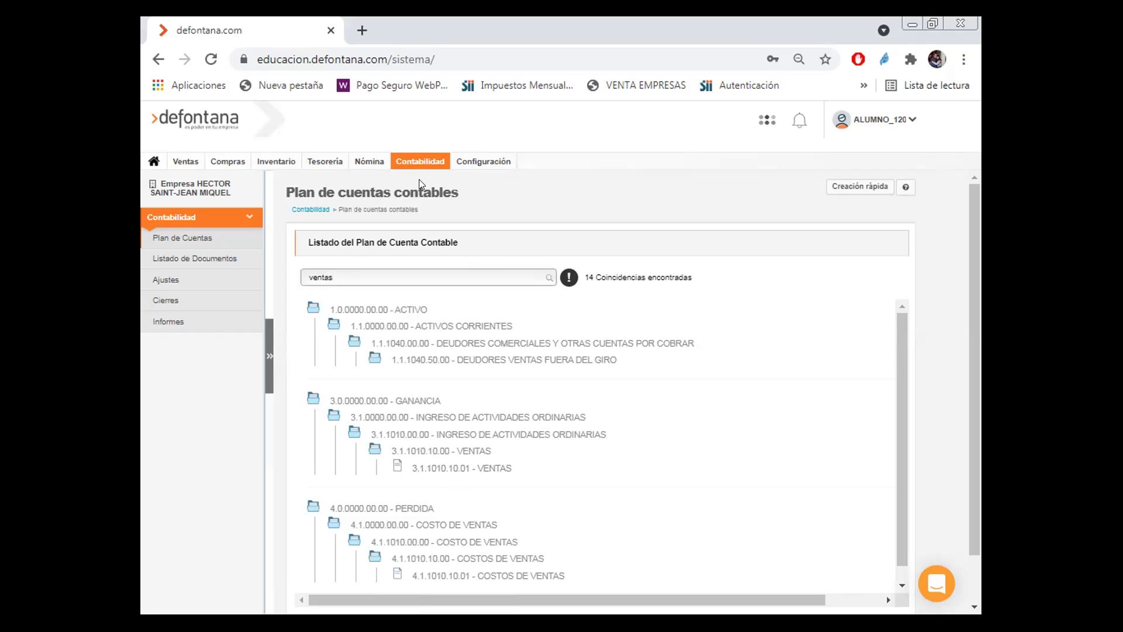
# Reach the Inventario module by way of Configuración and its Compras y Ventas section
pyautogui.click(481, 163)
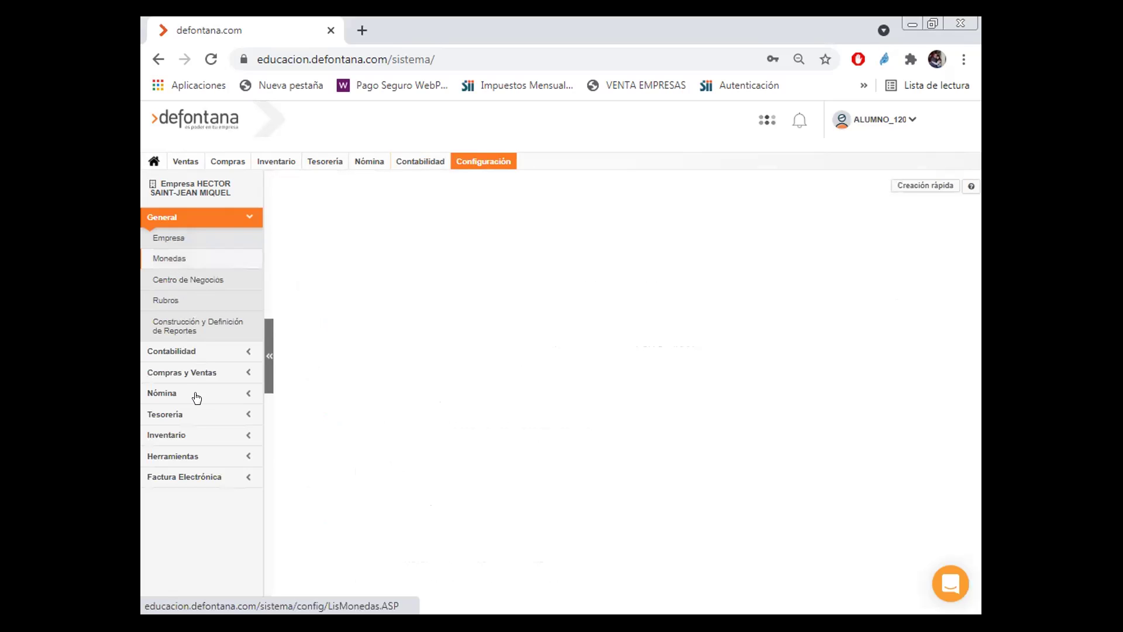
pyautogui.click(172, 369)
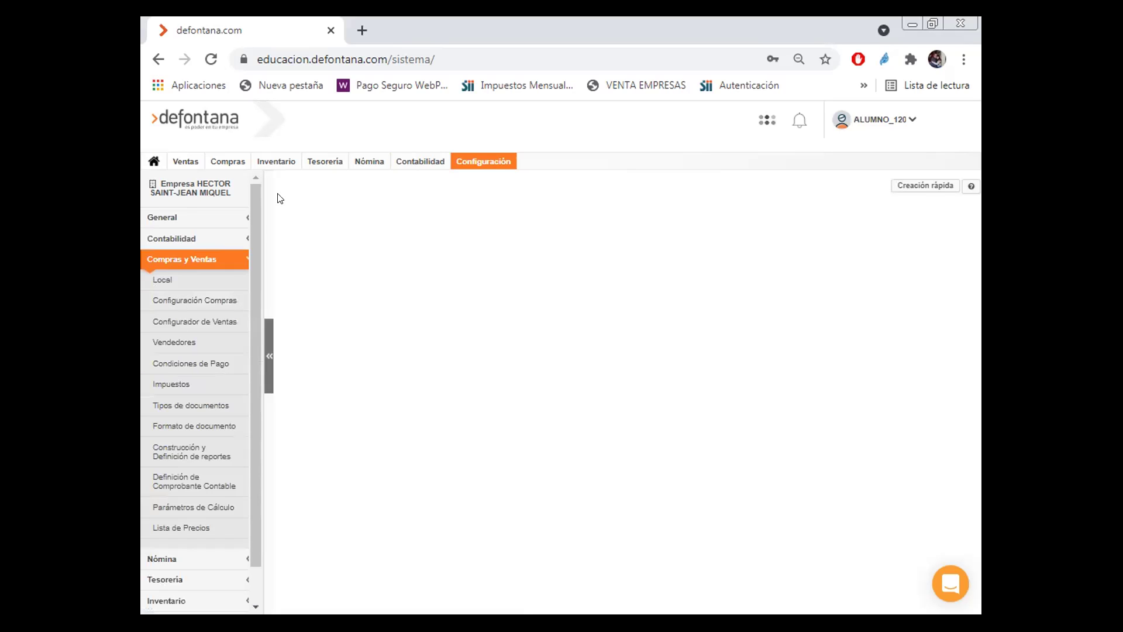
pyautogui.click(269, 165)
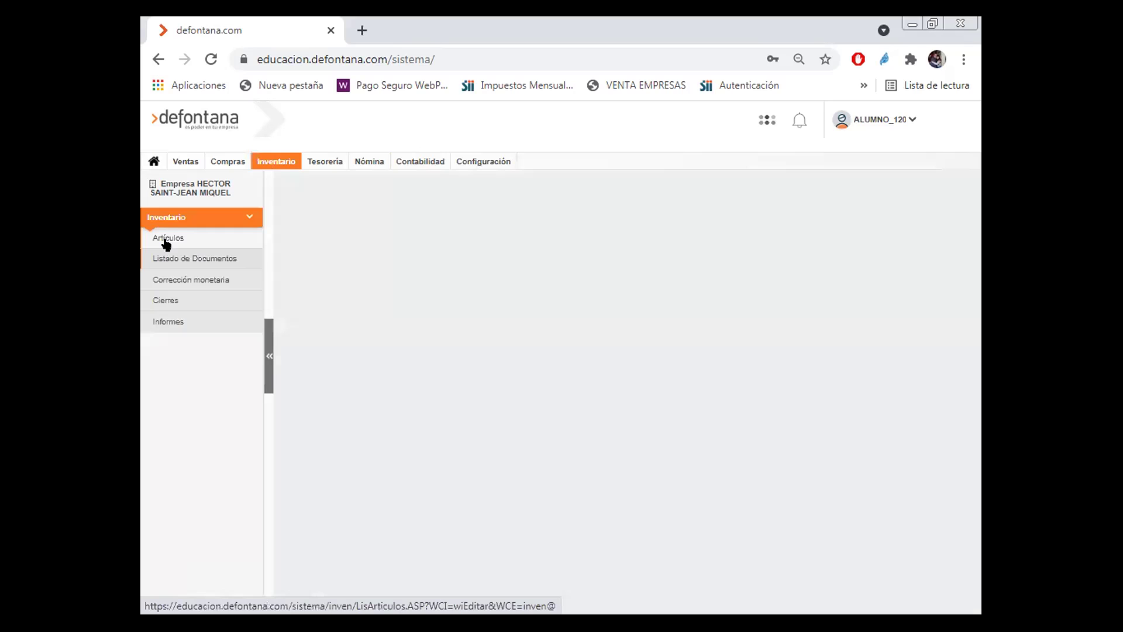
# Open a blank new article under Artículos to see its three-part item code boxes
pyautogui.click(166, 241)
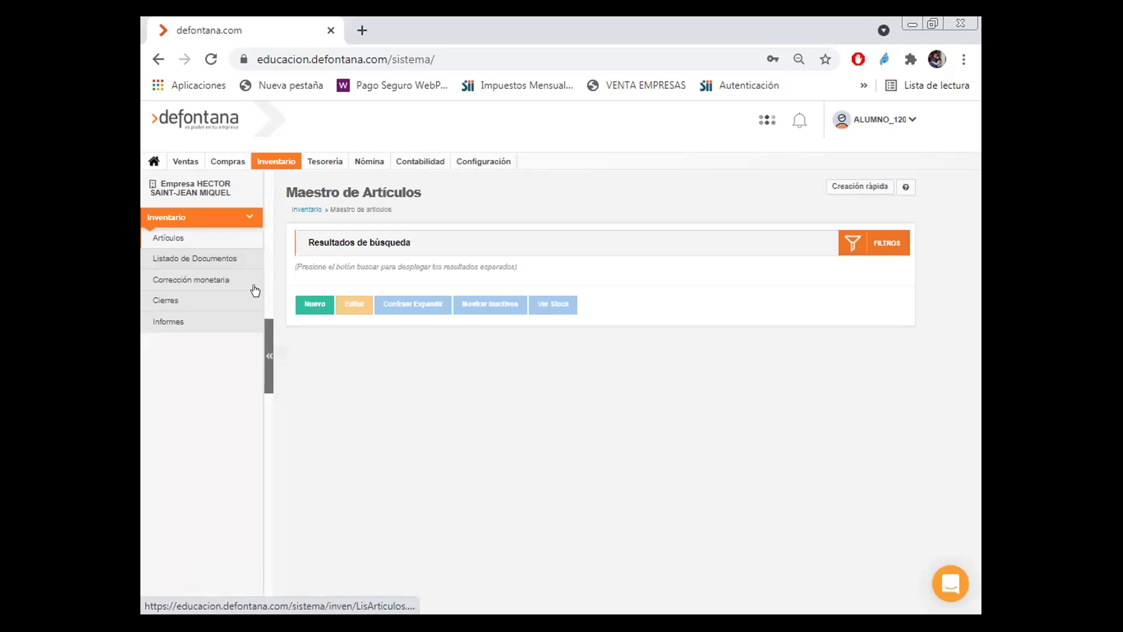
pyautogui.click(304, 304)
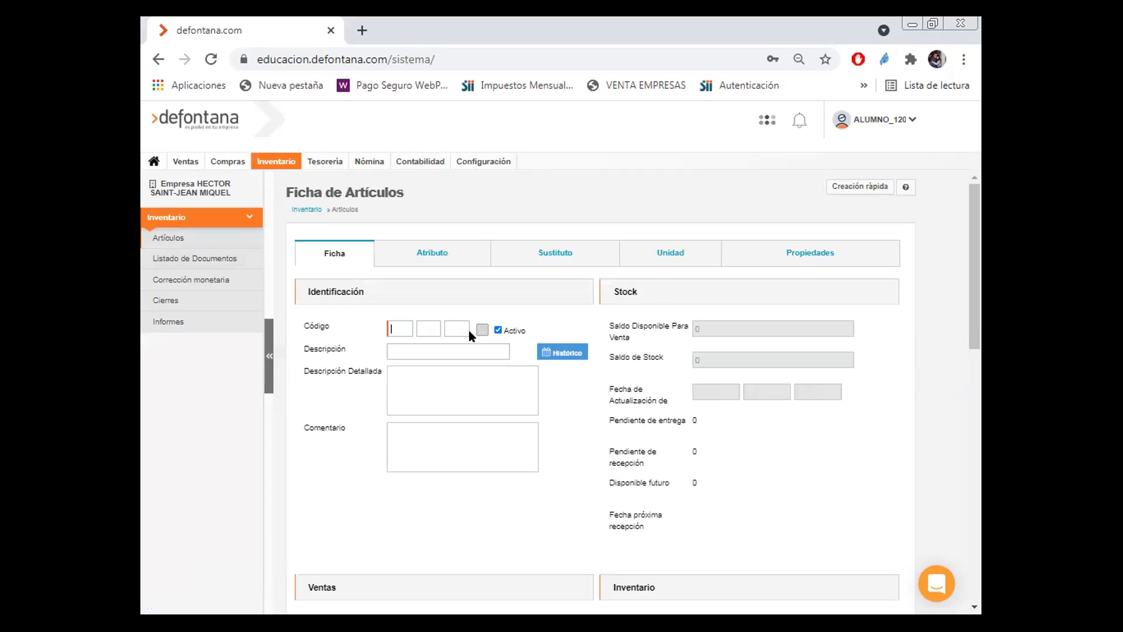
pyautogui.click(475, 159)
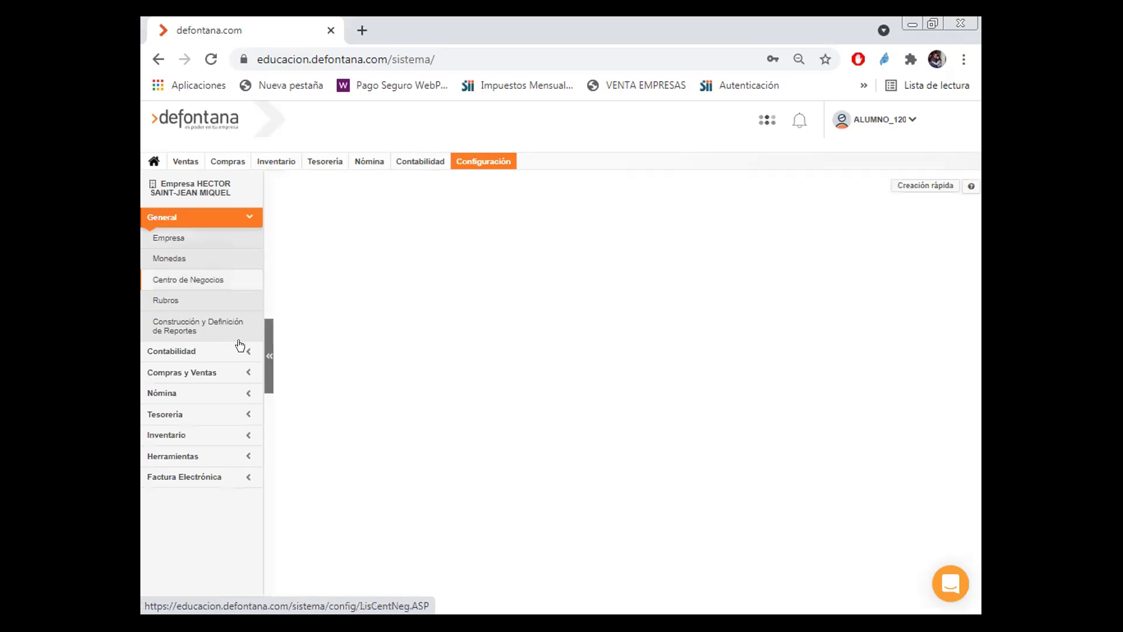
# Review the Artículo code levels FAMILIA, SUBFAMILIA, ARTICULO (3 characters each), then return to Inventario
pyautogui.click(166, 436)
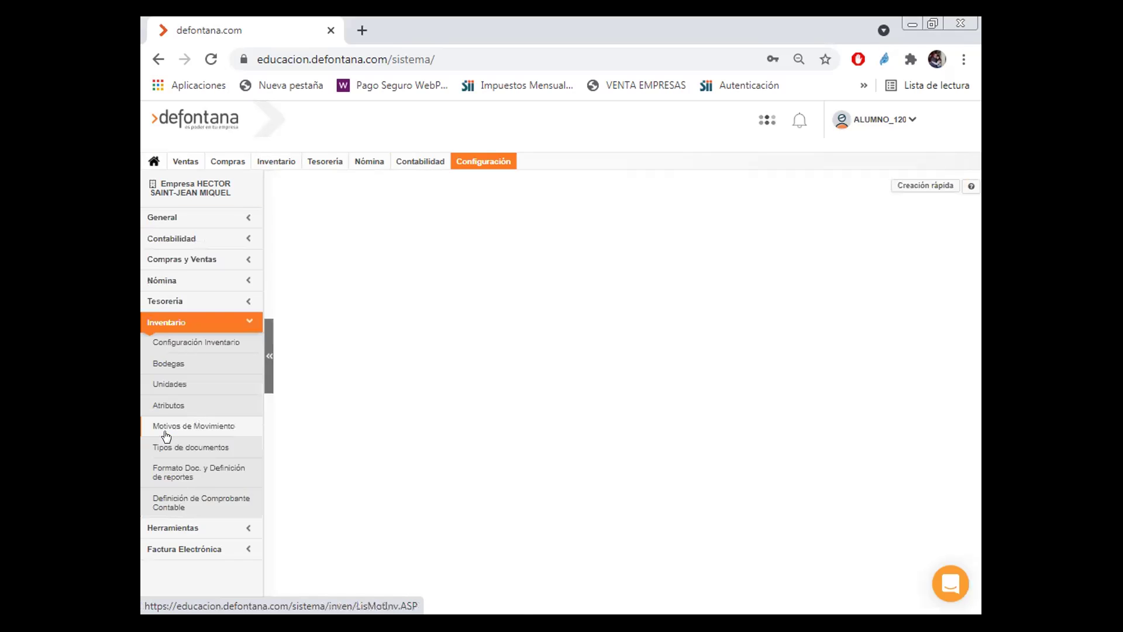
pyautogui.click(177, 342)
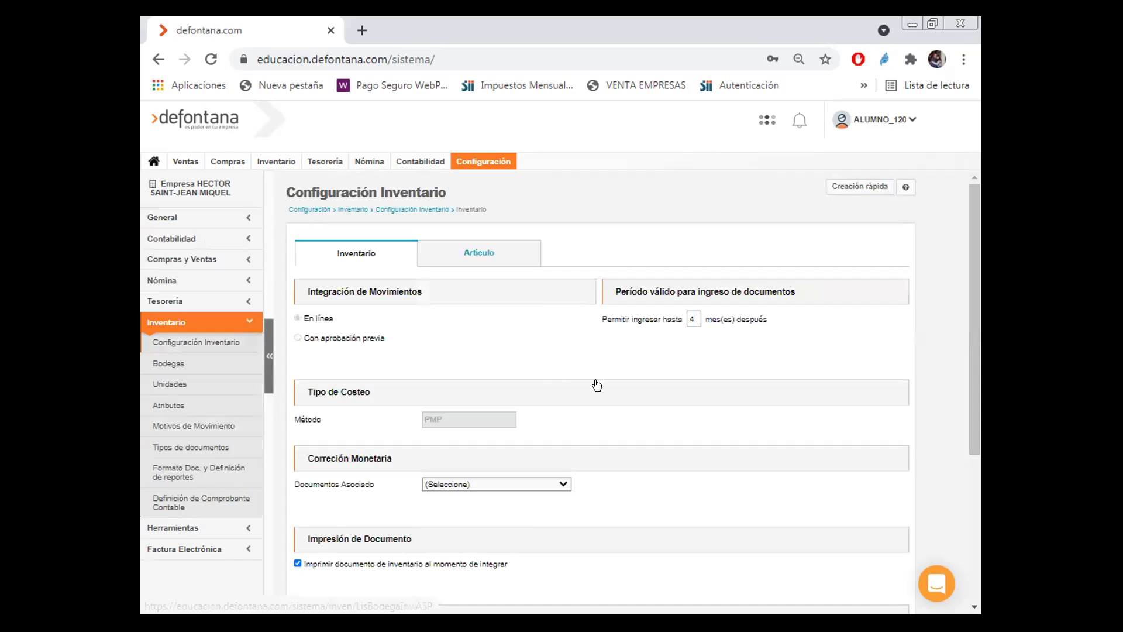
pyautogui.click(461, 251)
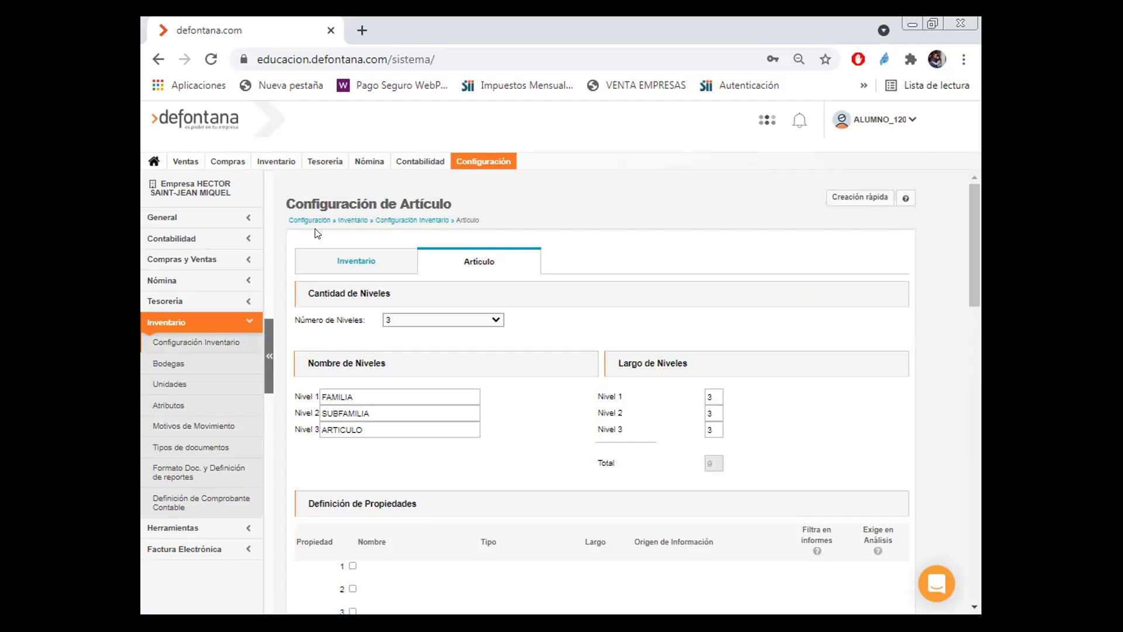
pyautogui.click(273, 160)
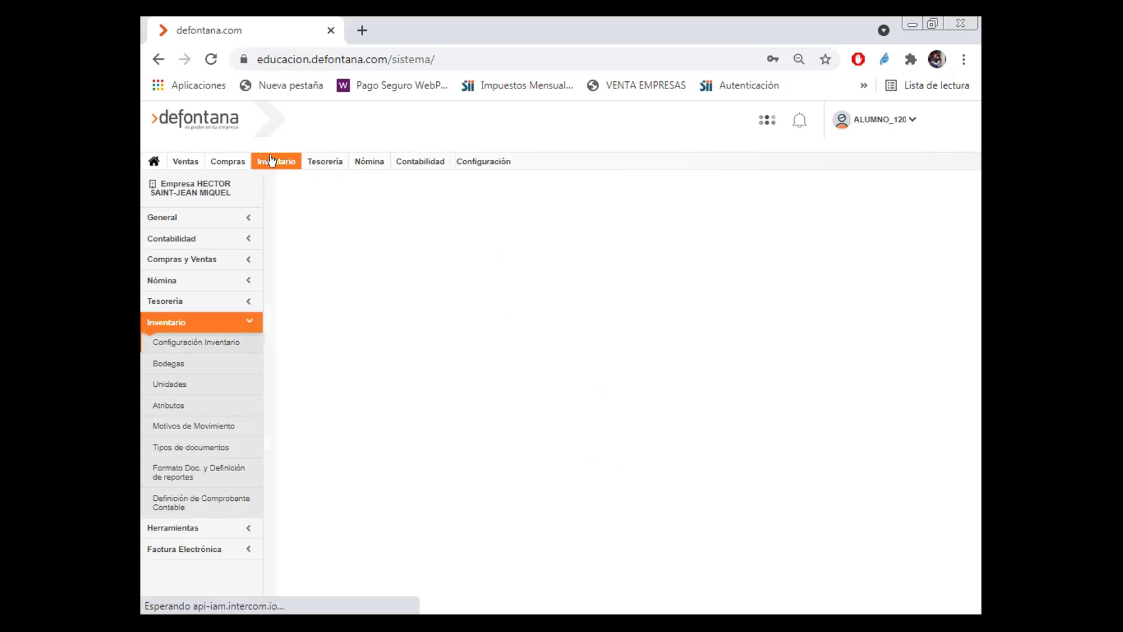
# Start another new article to confirm its Código still shows three separate boxes
pyautogui.click(272, 159)
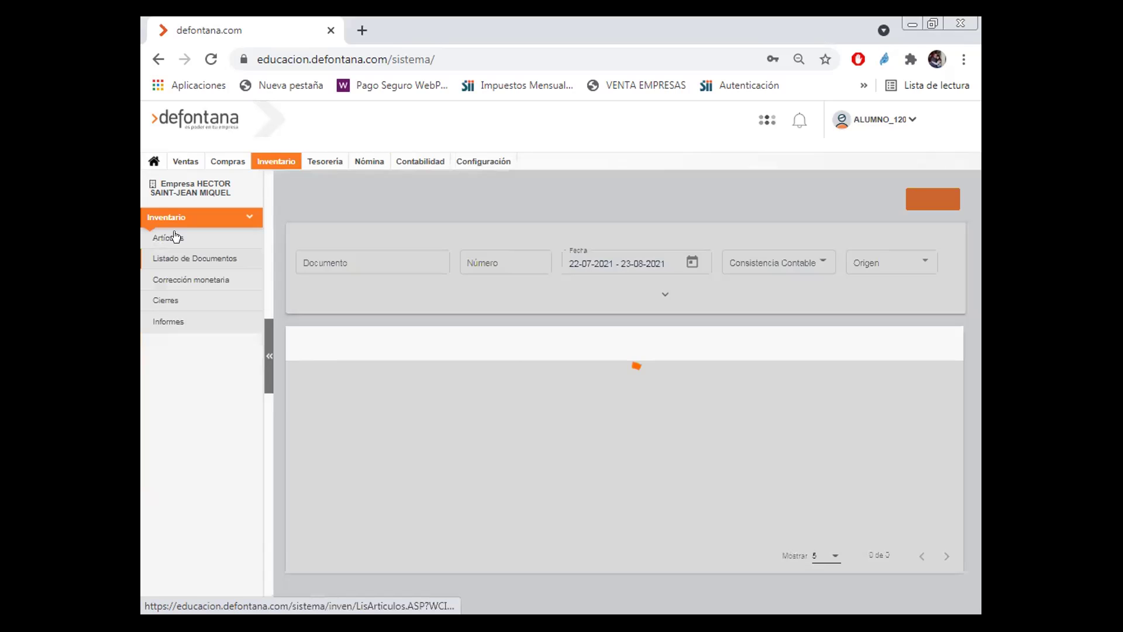
pyautogui.click(175, 237)
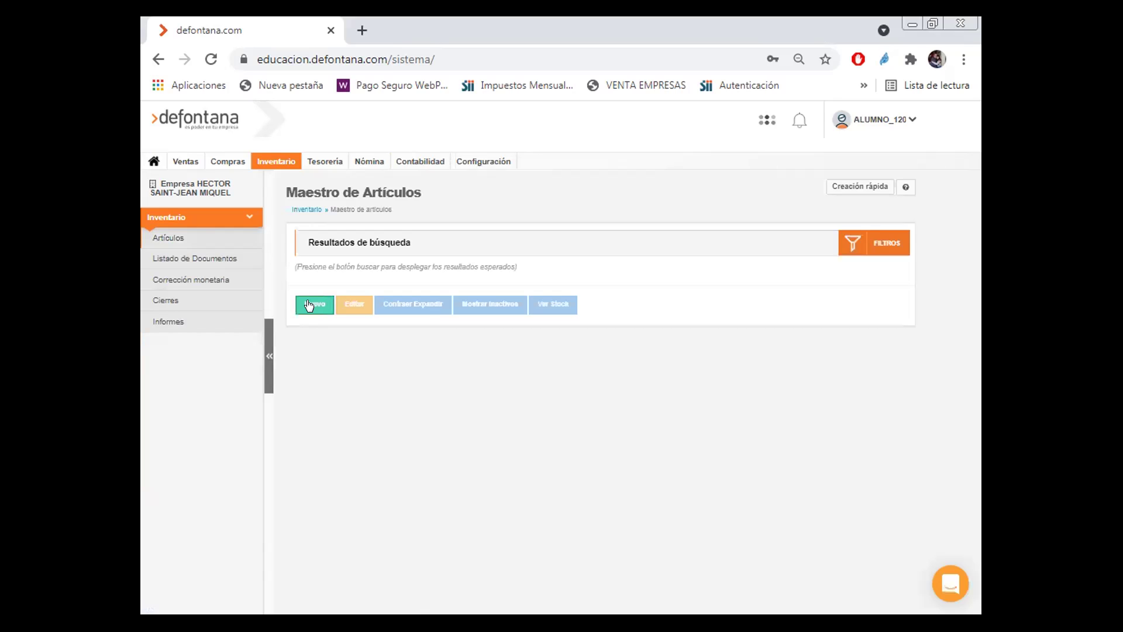
pyautogui.click(309, 304)
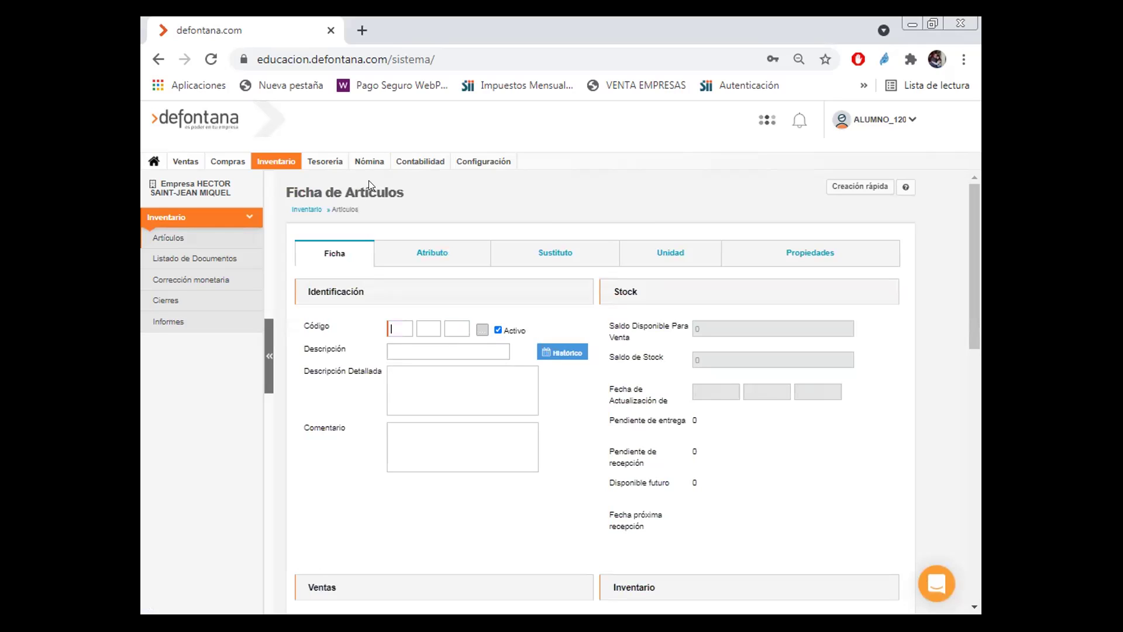
pyautogui.click(479, 163)
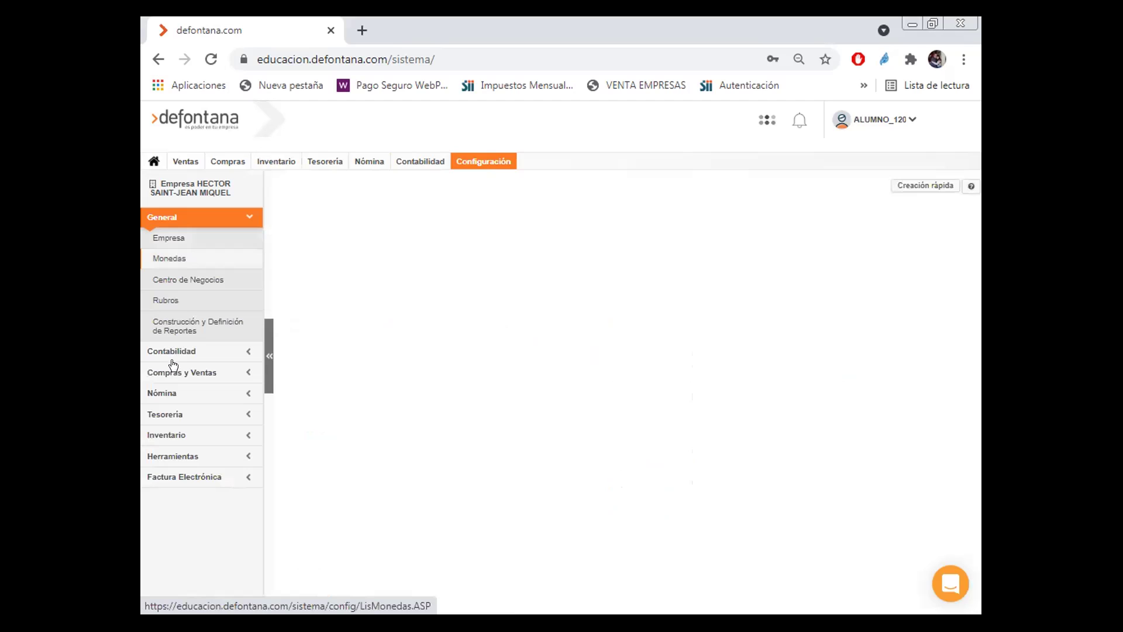
pyautogui.click(175, 435)
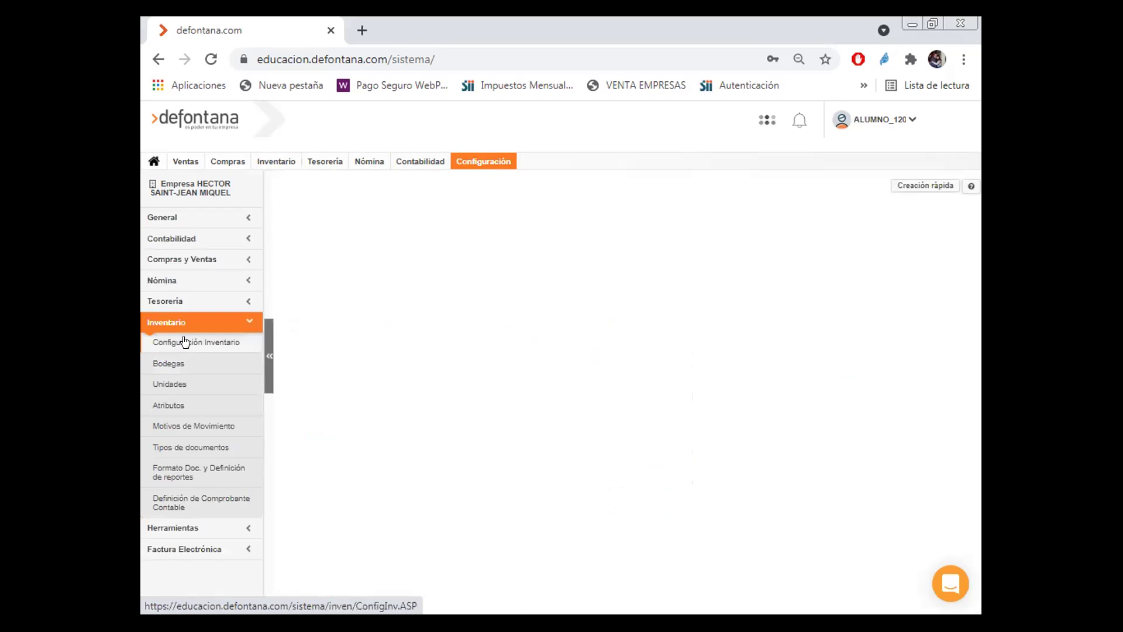
pyautogui.click(185, 342)
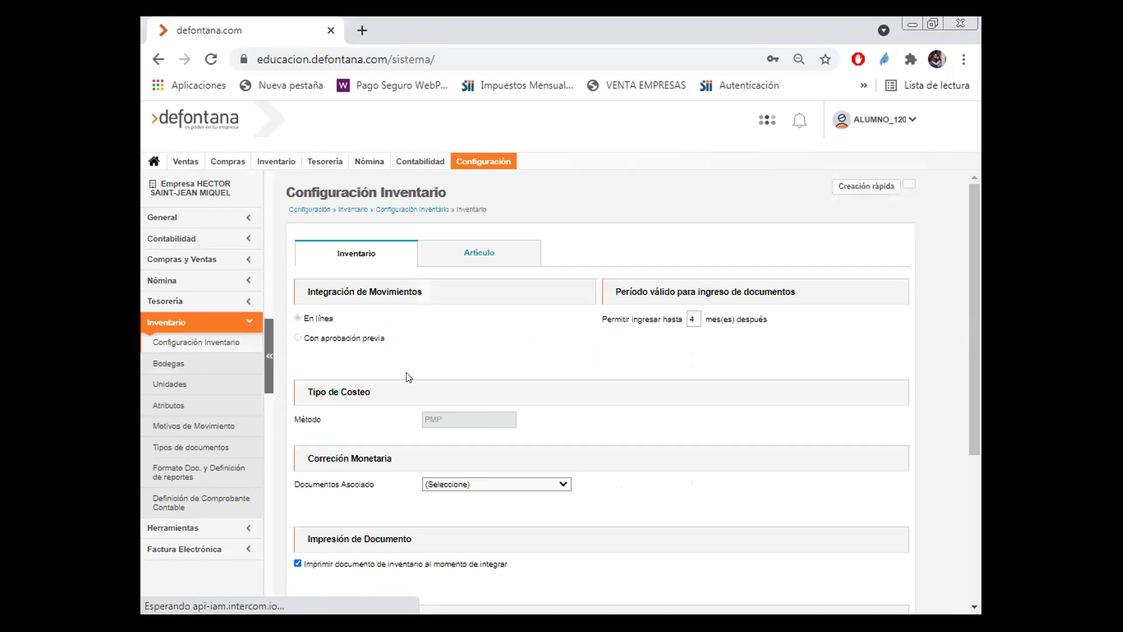
pyautogui.click(480, 259)
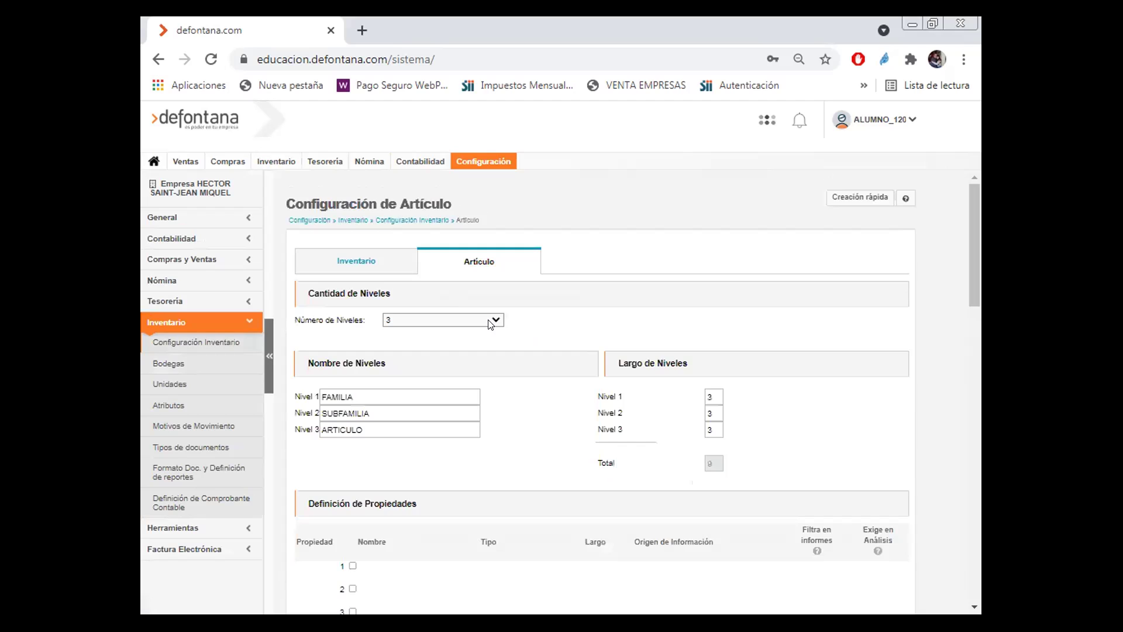
pyautogui.click(443, 320)
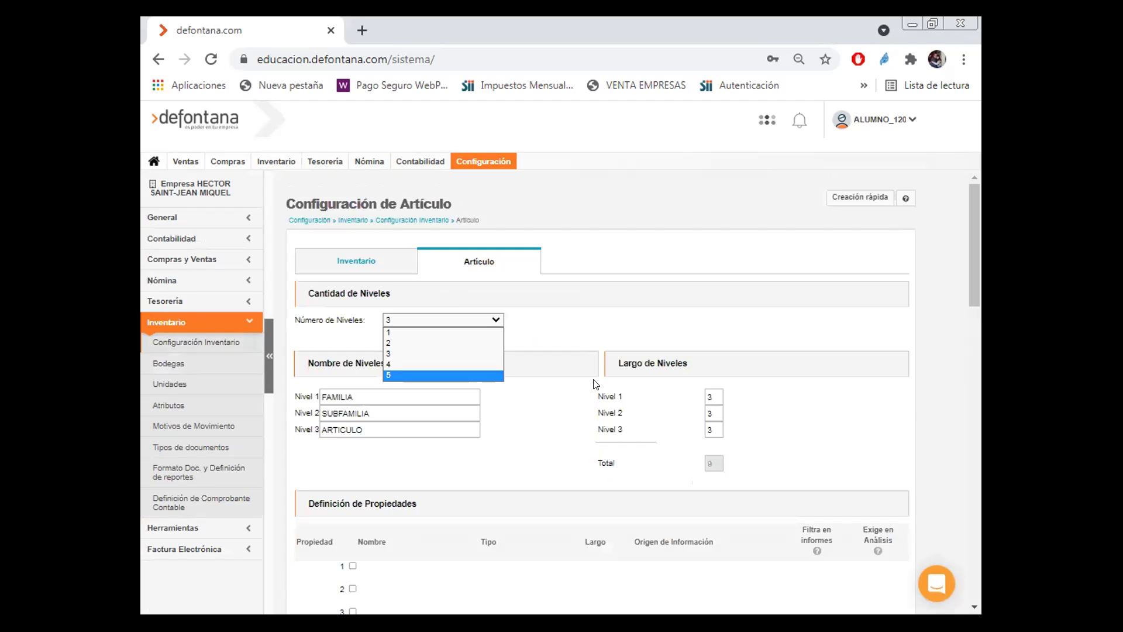
pyautogui.click(410, 376)
pyautogui.scroll(-6, 502, 365)
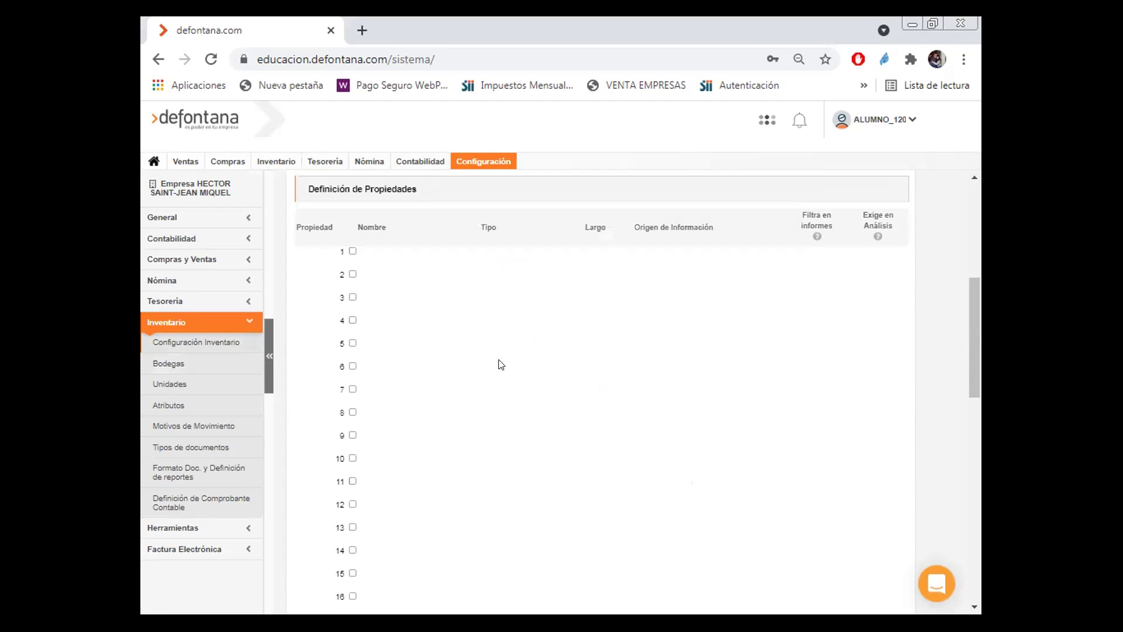
pyautogui.scroll(-12, 501, 365)
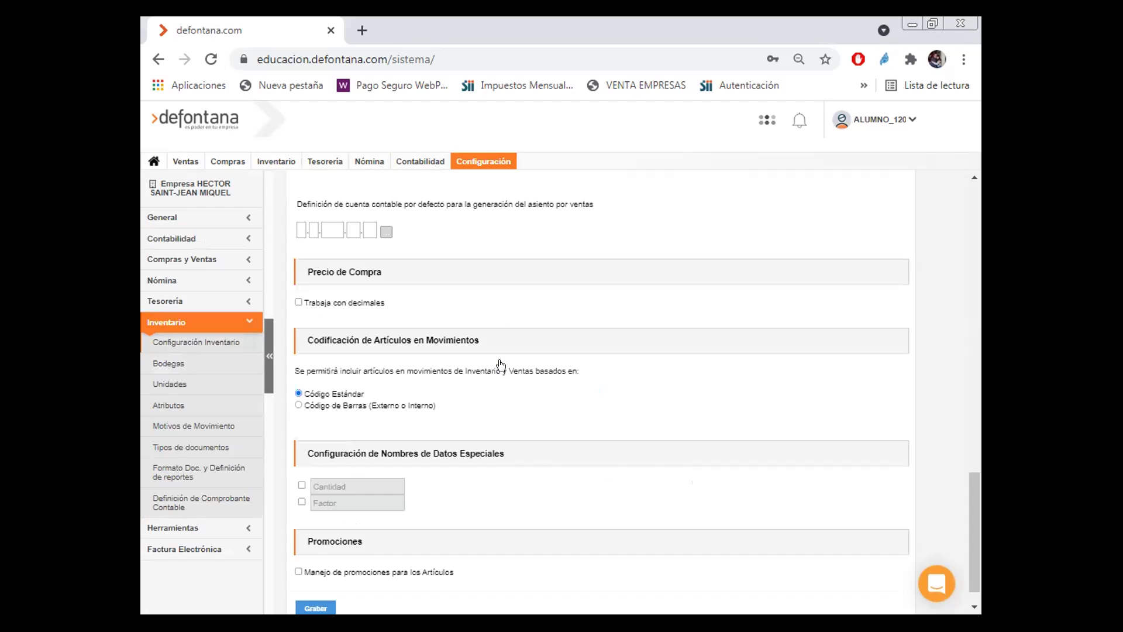
pyautogui.click(385, 233)
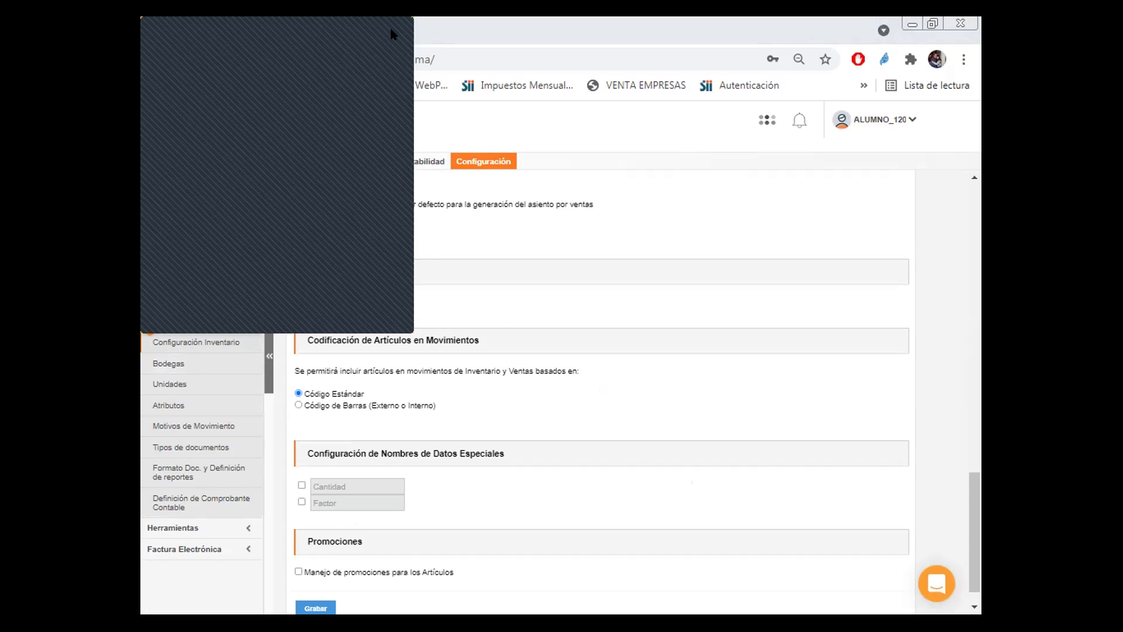
pyautogui.click(491, 311)
pyautogui.click(300, 229)
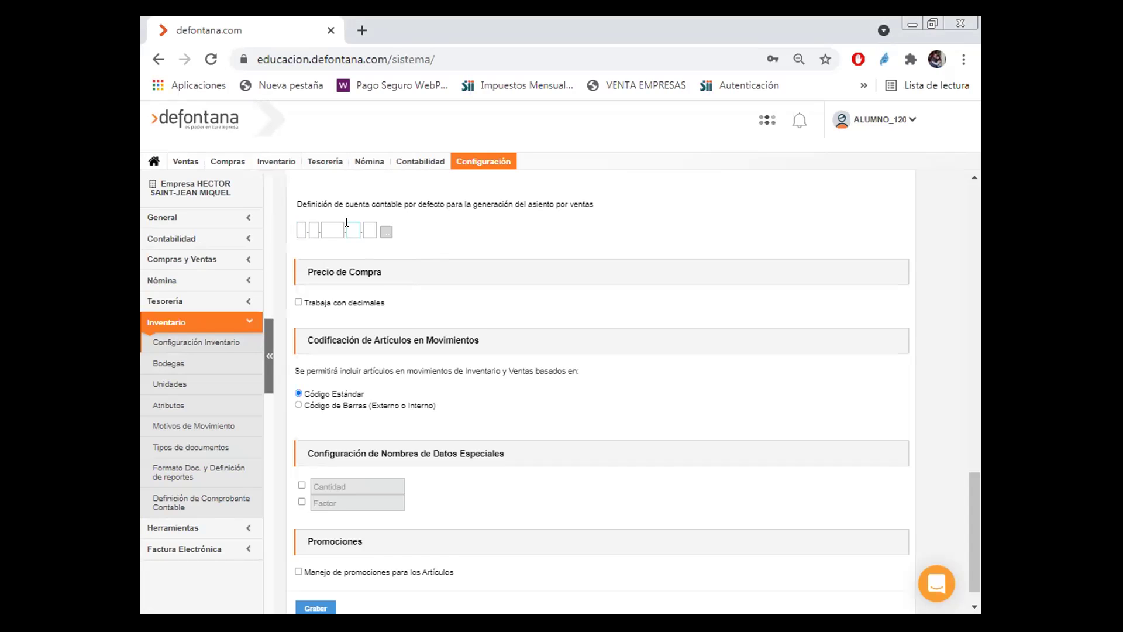
pyautogui.click(385, 233)
pyautogui.scroll(5, 665, 266)
pyautogui.scroll(5, 666, 266)
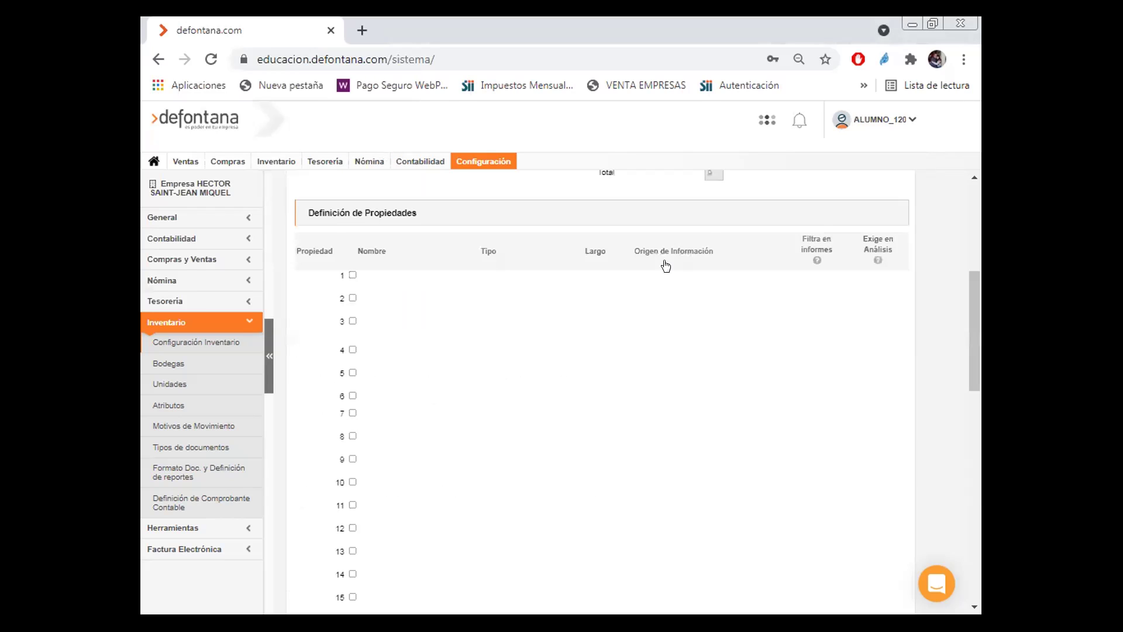
pyautogui.scroll(3, 666, 266)
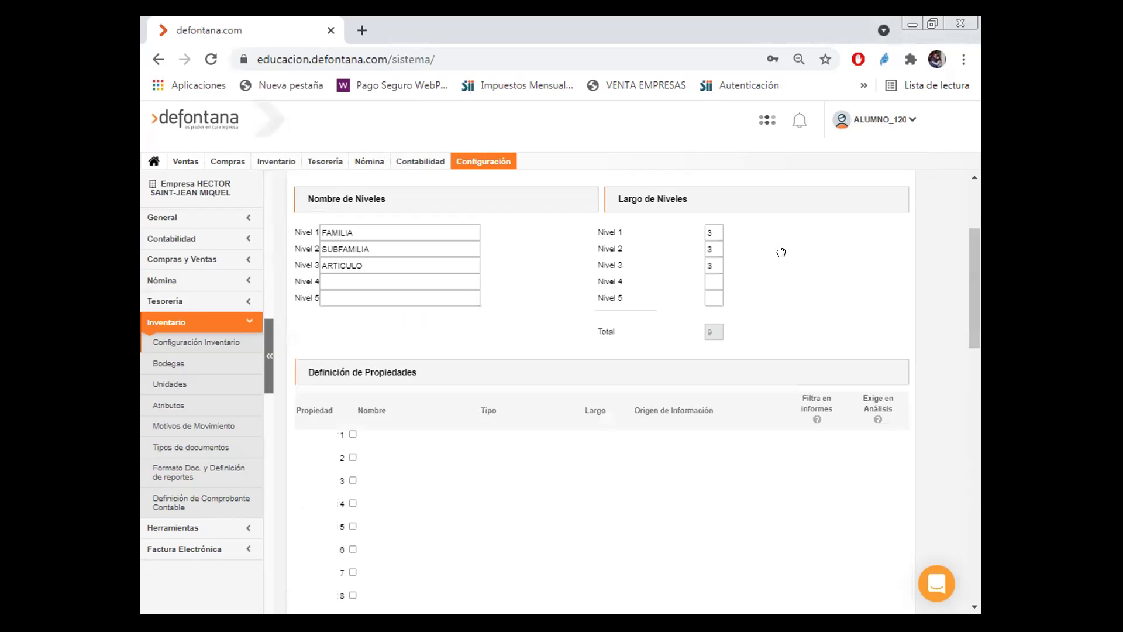
pyautogui.scroll(3, 781, 251)
pyautogui.scroll(-4, 781, 251)
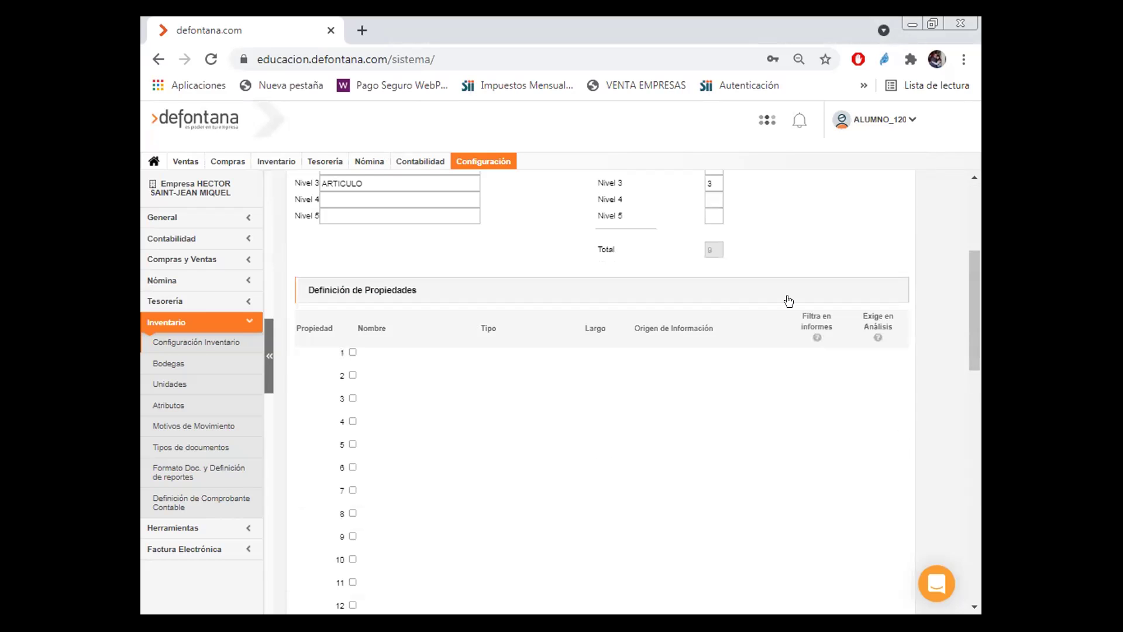
pyautogui.scroll(-8, 782, 280)
pyautogui.scroll(-6, 351, 582)
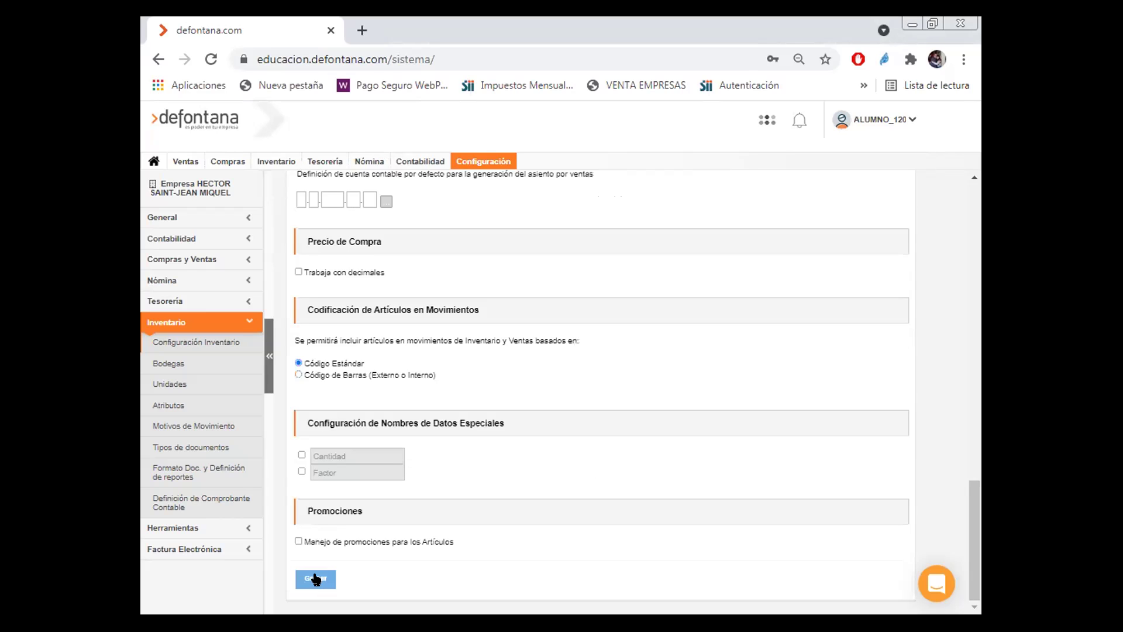
# Attempt saving the five-level setup and dismiss the 'Debe ingresar un nombre para nivel 4' alert
pyautogui.click(316, 579)
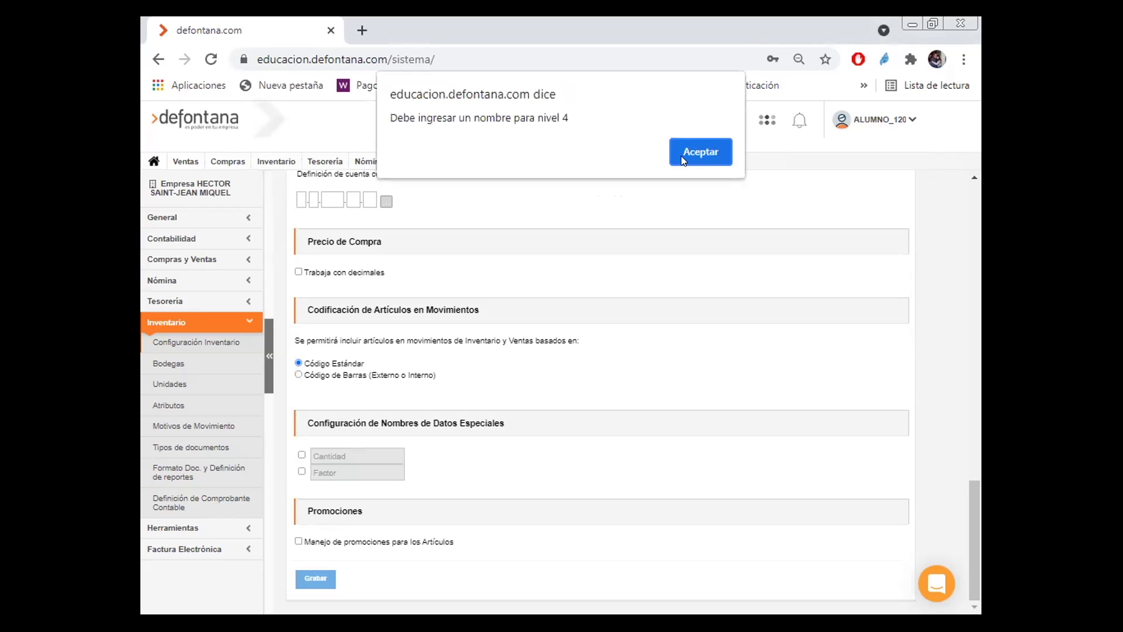
pyautogui.press('Return')
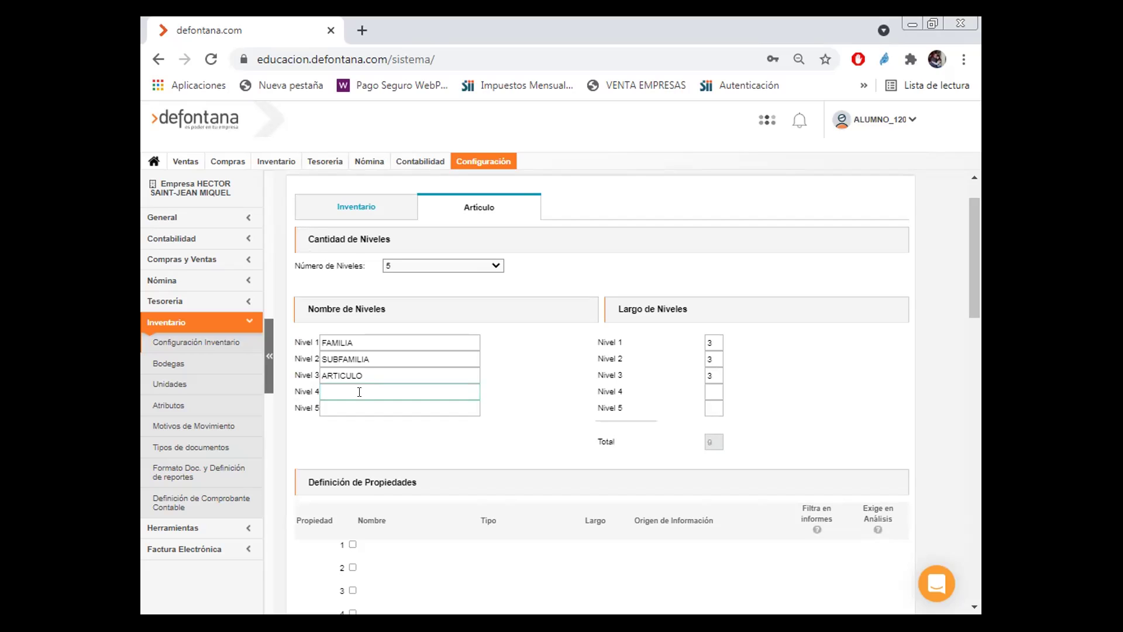
# Cut the article code to one level, FAMILIA, 5 characters long, and save it
pyautogui.click(497, 261)
pyautogui.click(390, 279)
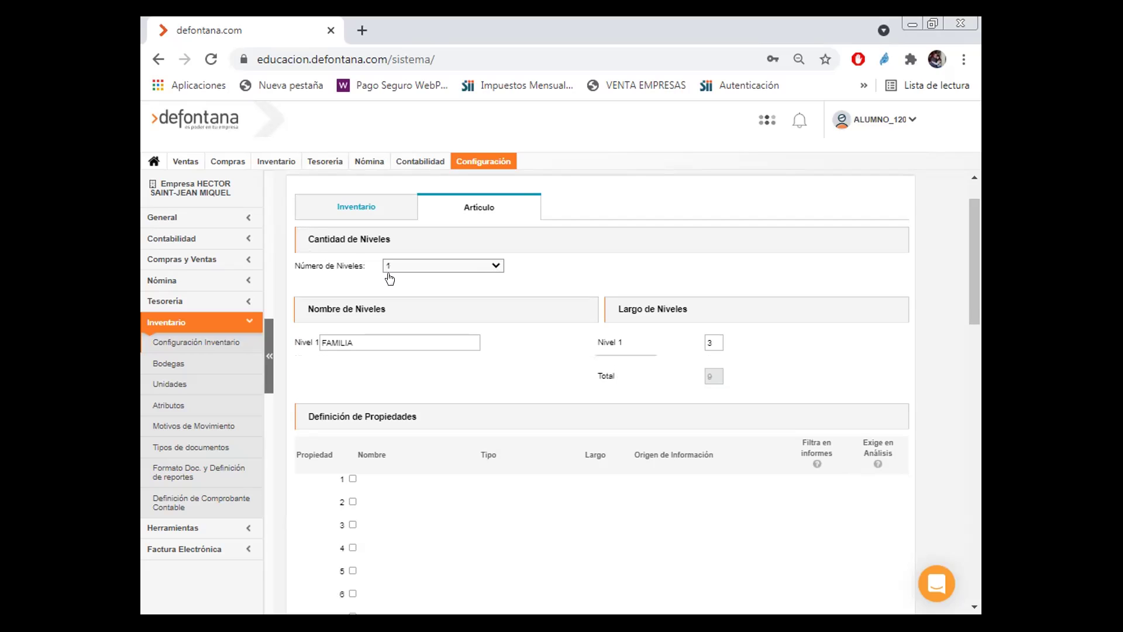
pyautogui.click(711, 342)
pyautogui.write('5')
pyautogui.scroll(-1, 831, 312)
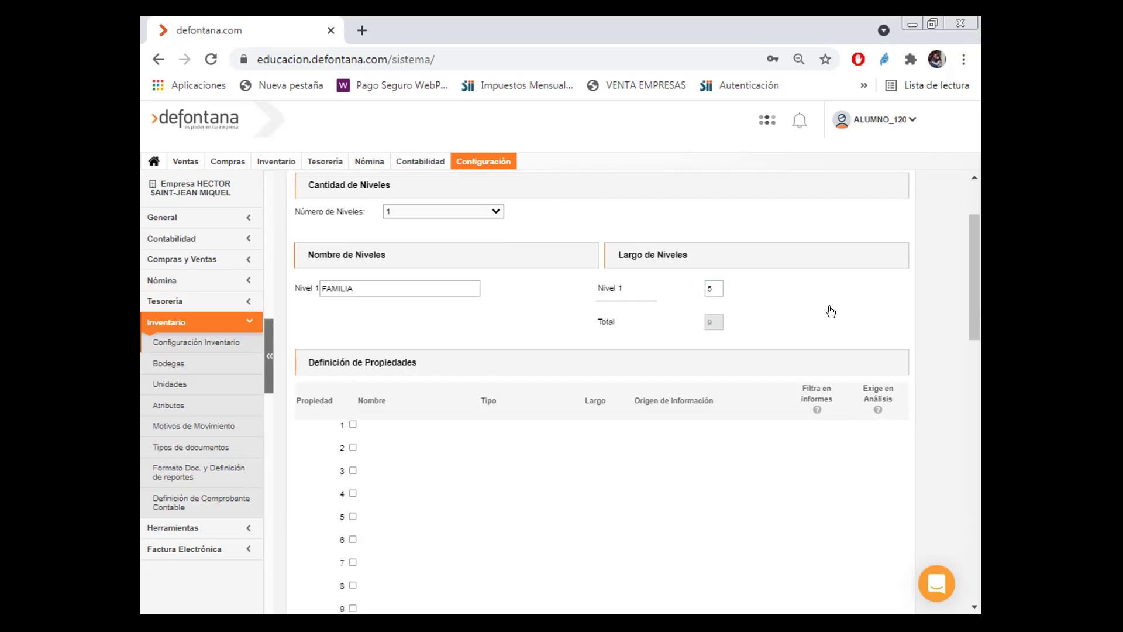
pyautogui.scroll(-15, 830, 311)
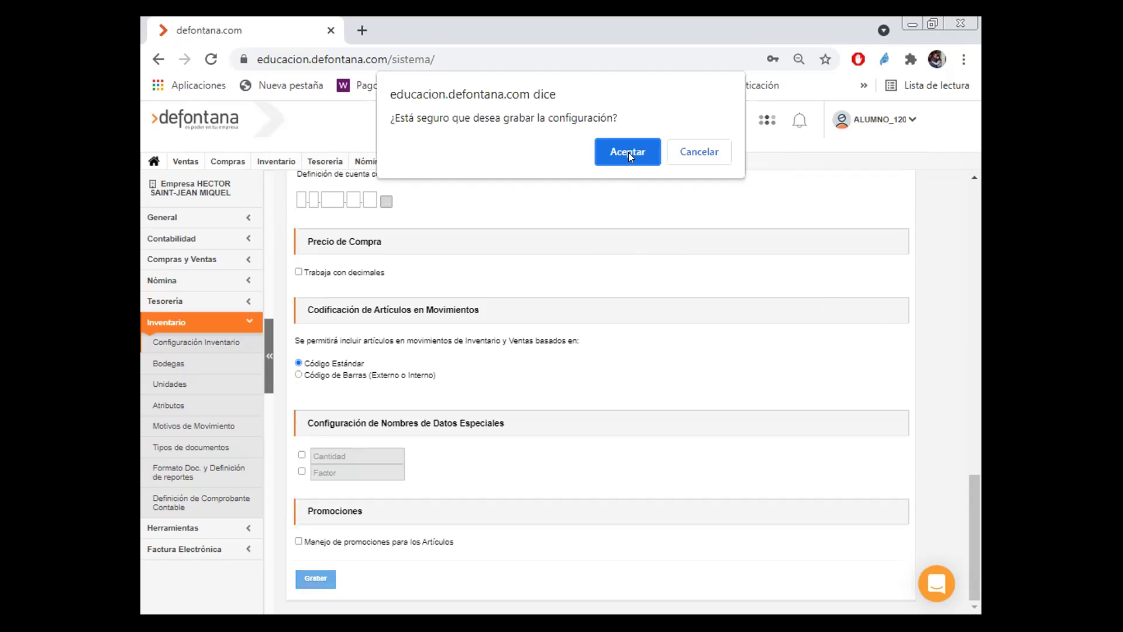
pyautogui.click(629, 152)
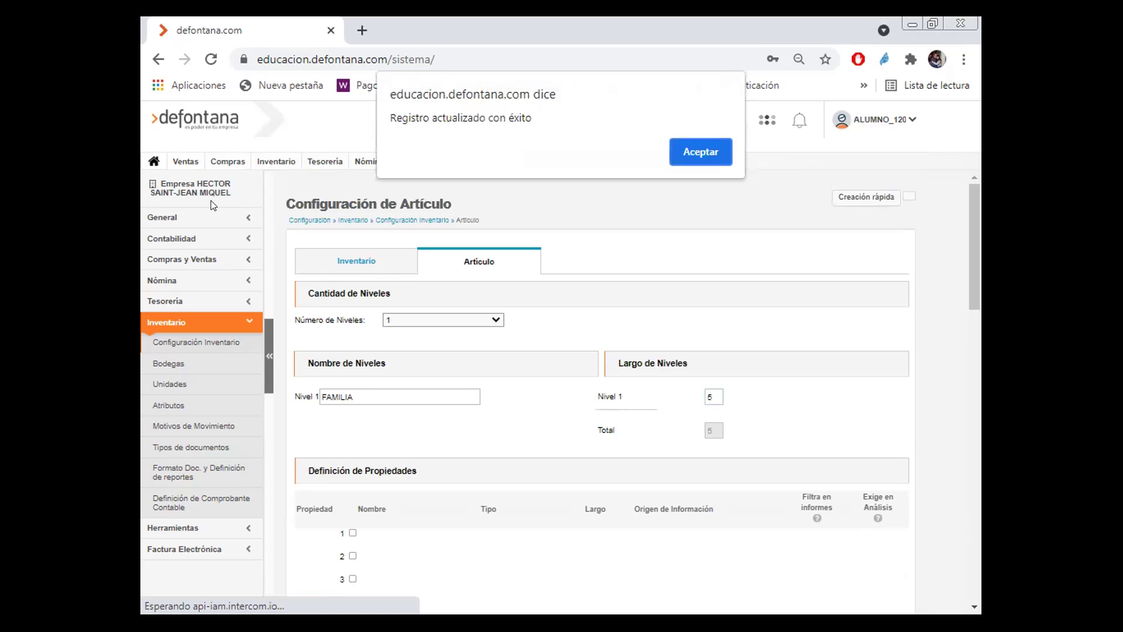
pyautogui.click(721, 143)
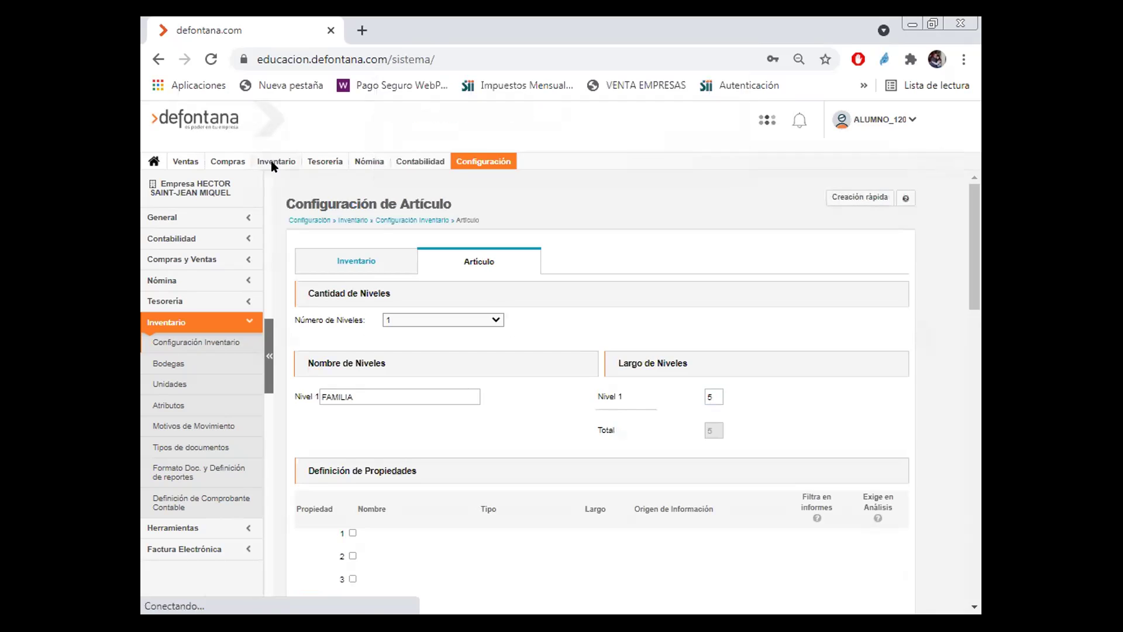
# Start a new article and enter the single 5-digit code 12345 in its Código field
pyautogui.click(272, 166)
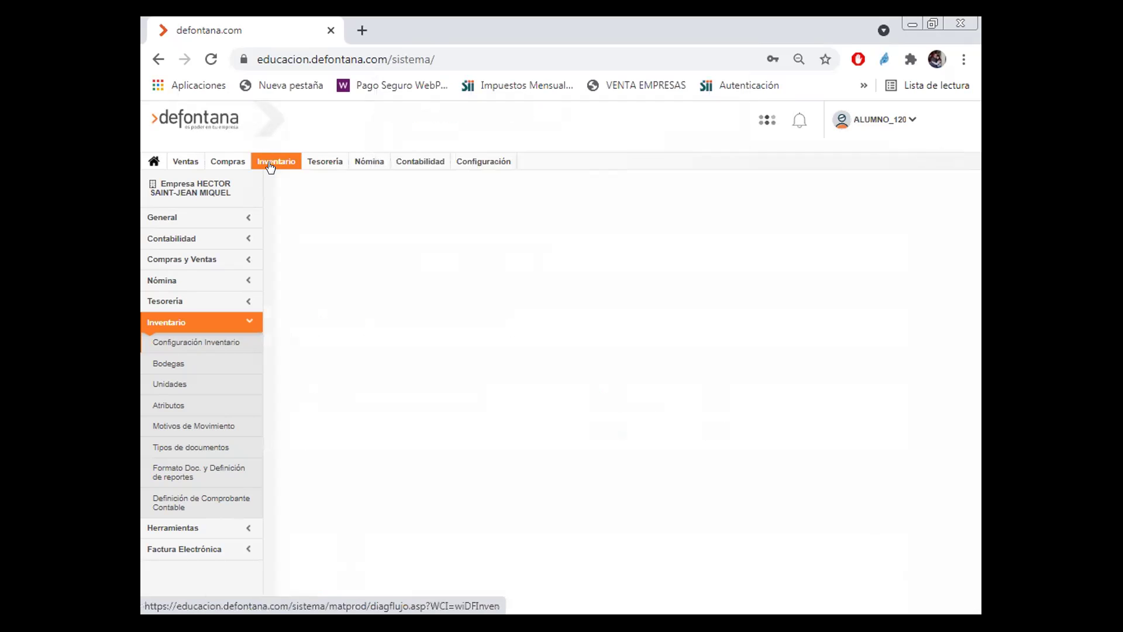
pyautogui.click(270, 167)
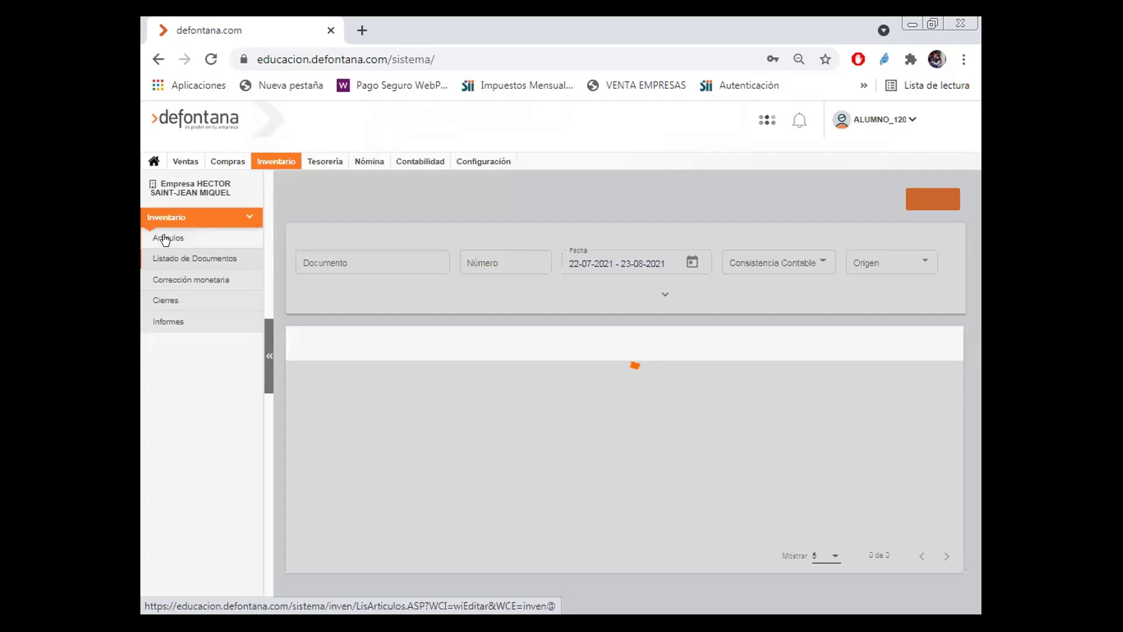
pyautogui.click(165, 239)
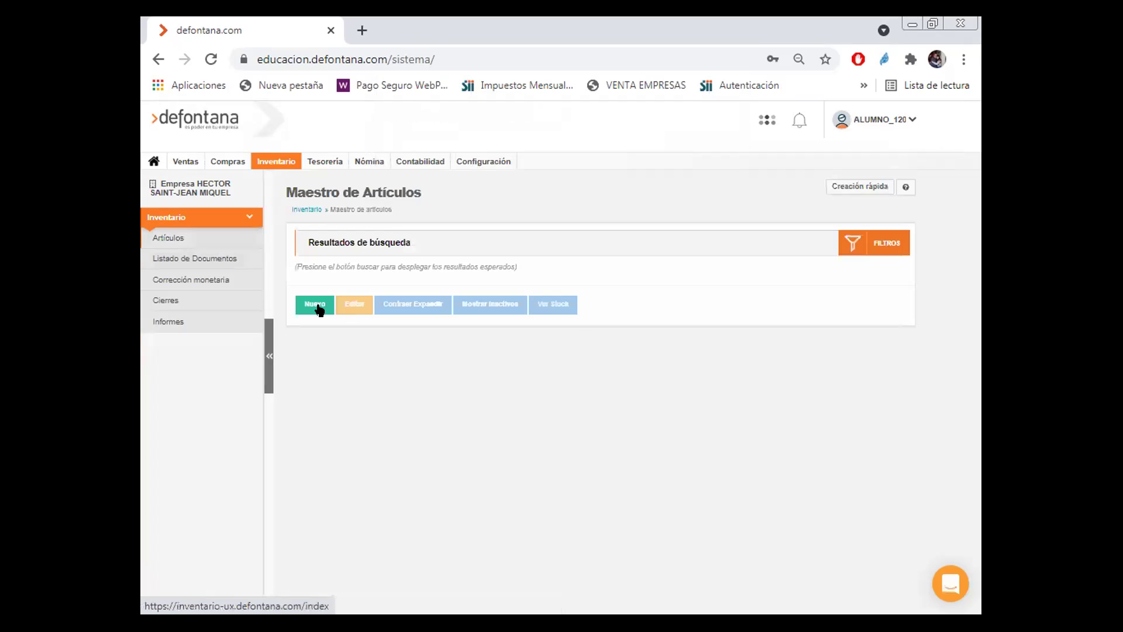
pyautogui.click(318, 306)
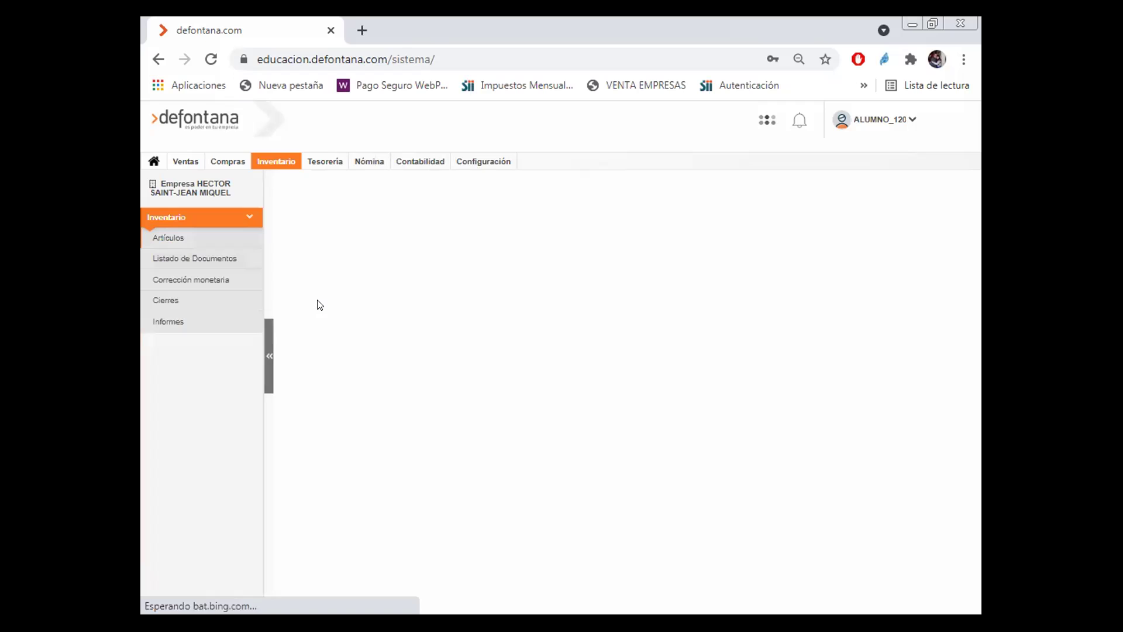
pyautogui.click(388, 329)
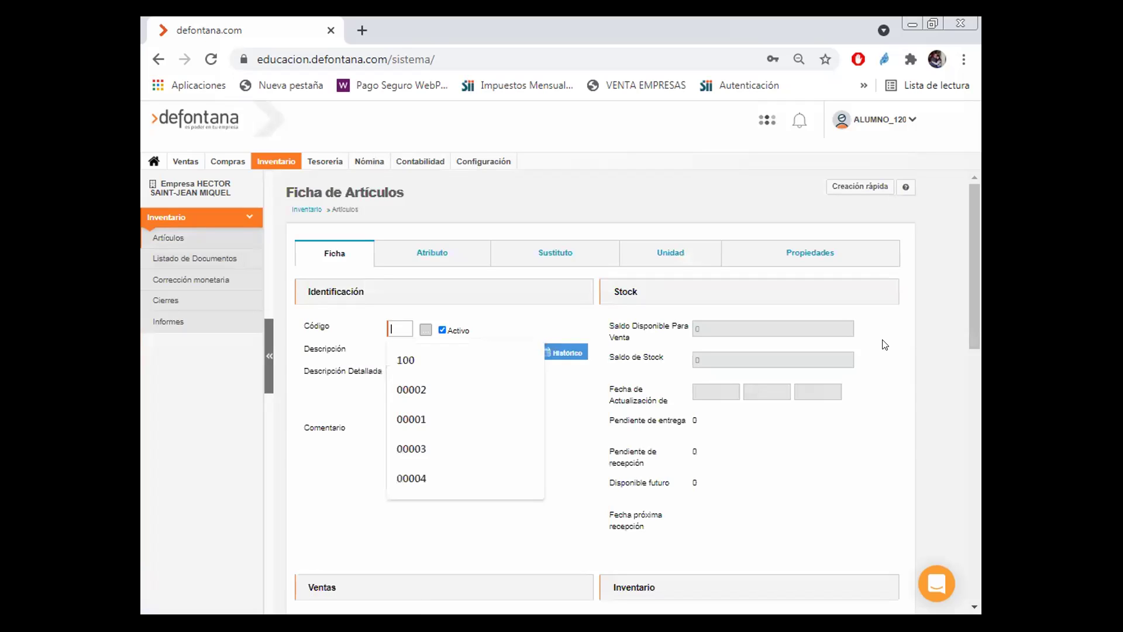
pyautogui.write('12345')
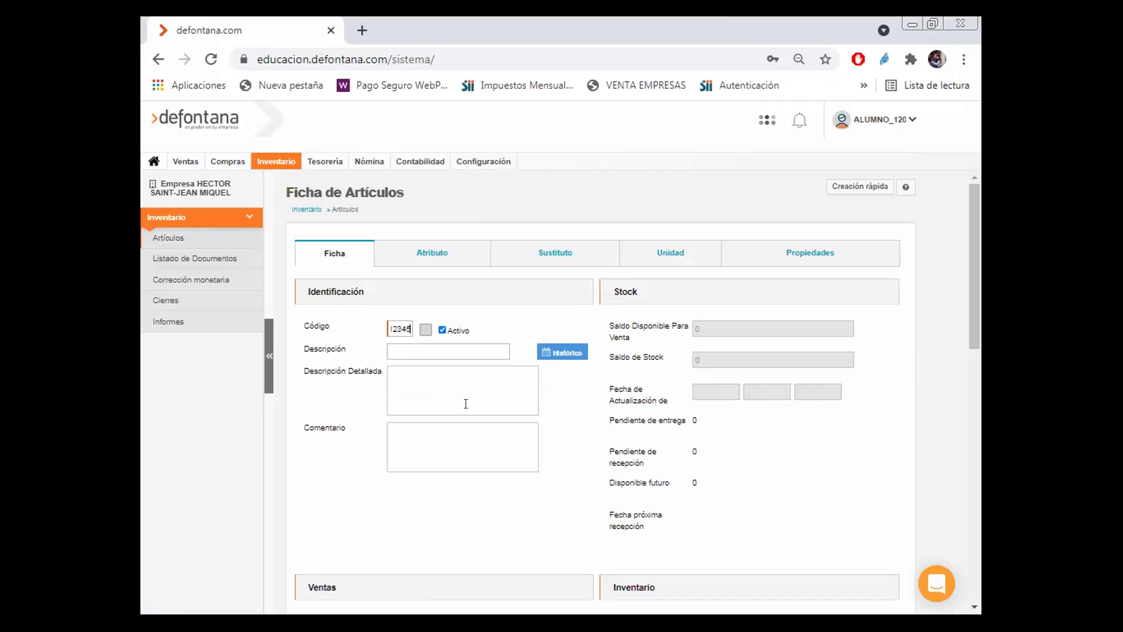
pyautogui.click(391, 327)
pyautogui.hotkey('shift', 'End')
pyautogui.click(489, 164)
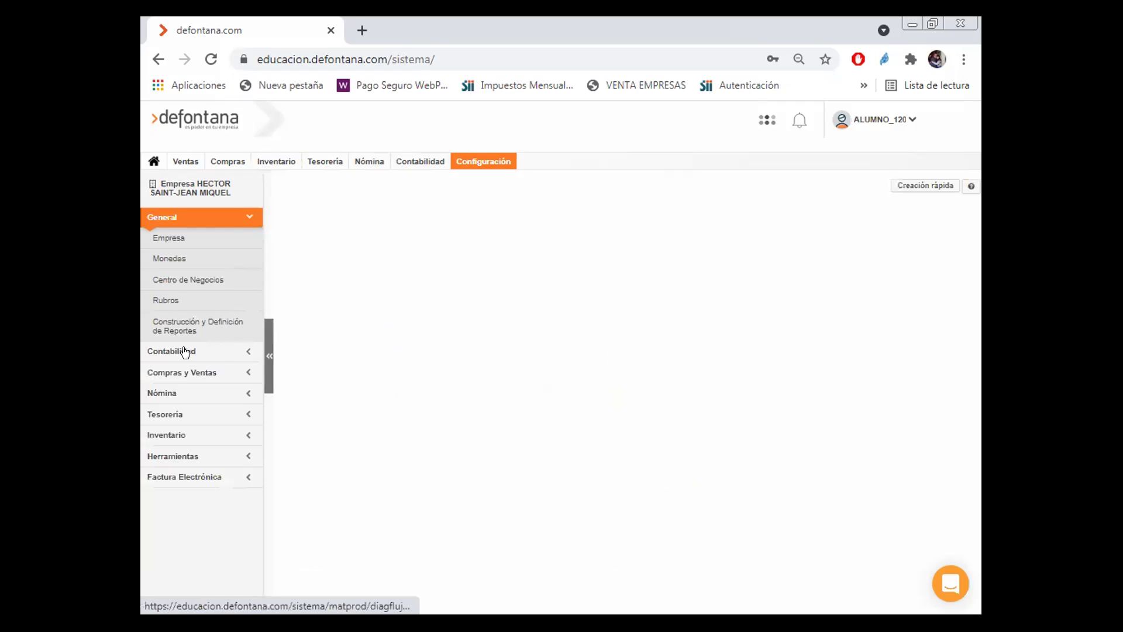
# Reopen Configuración Inventario's Artículo tab and verify Nivel 1 FAMILIA has length 5
pyautogui.click(171, 436)
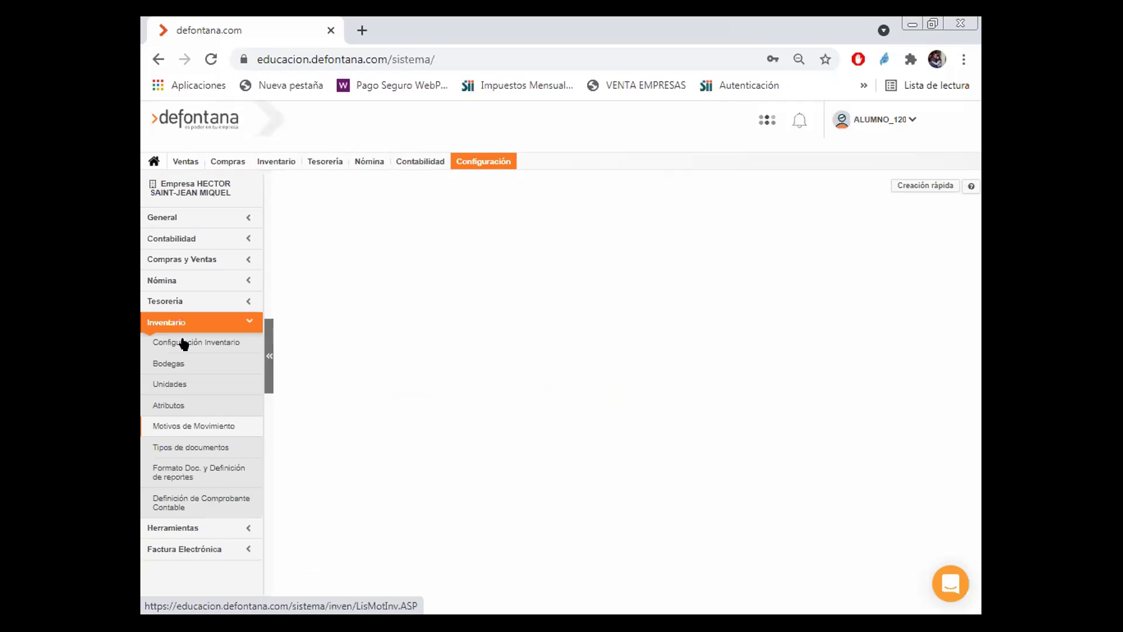
pyautogui.click(184, 343)
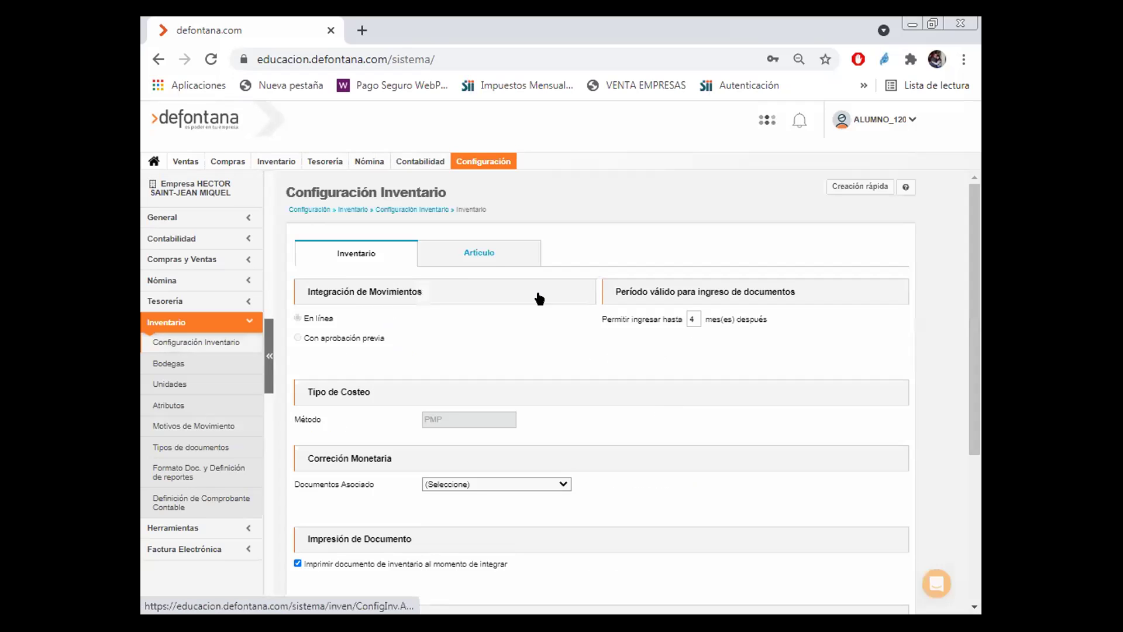
pyautogui.click(496, 260)
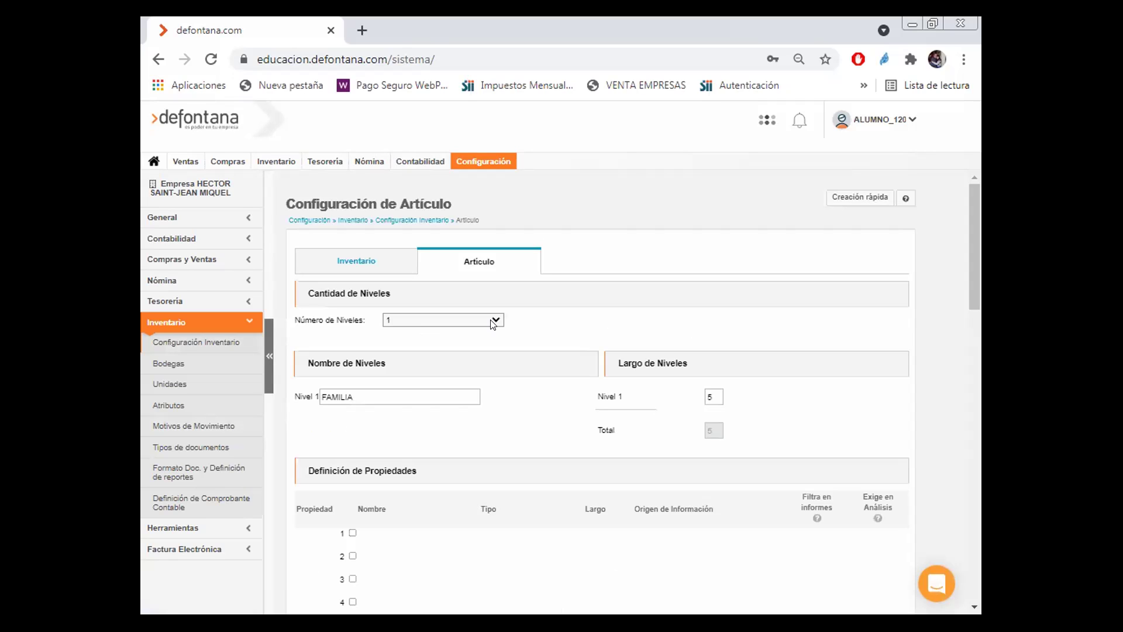
pyautogui.click(708, 395)
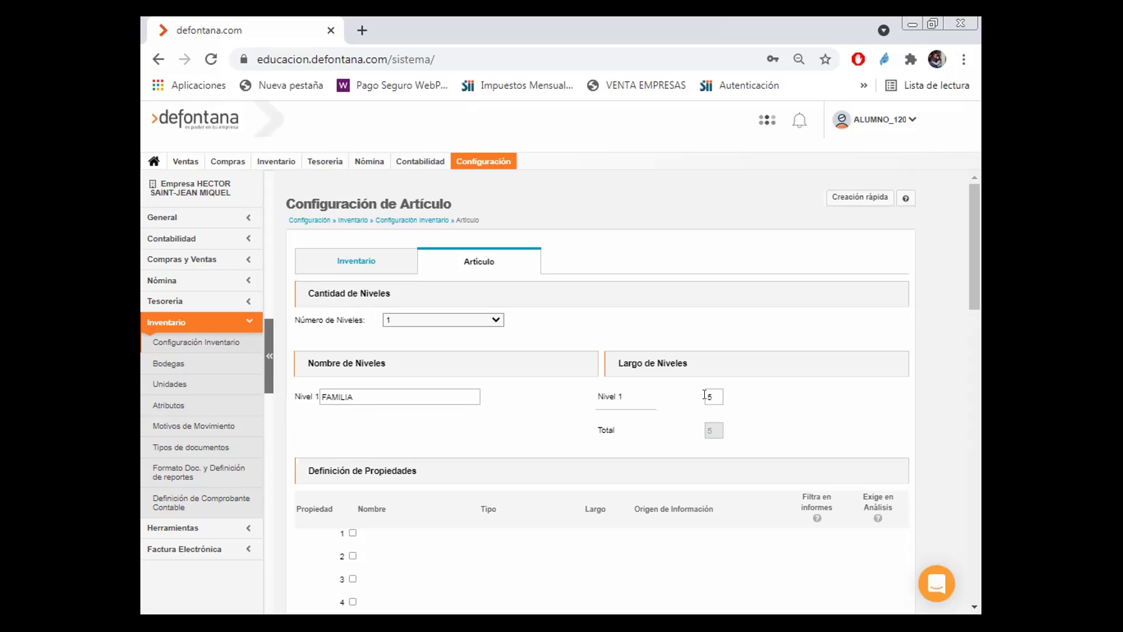
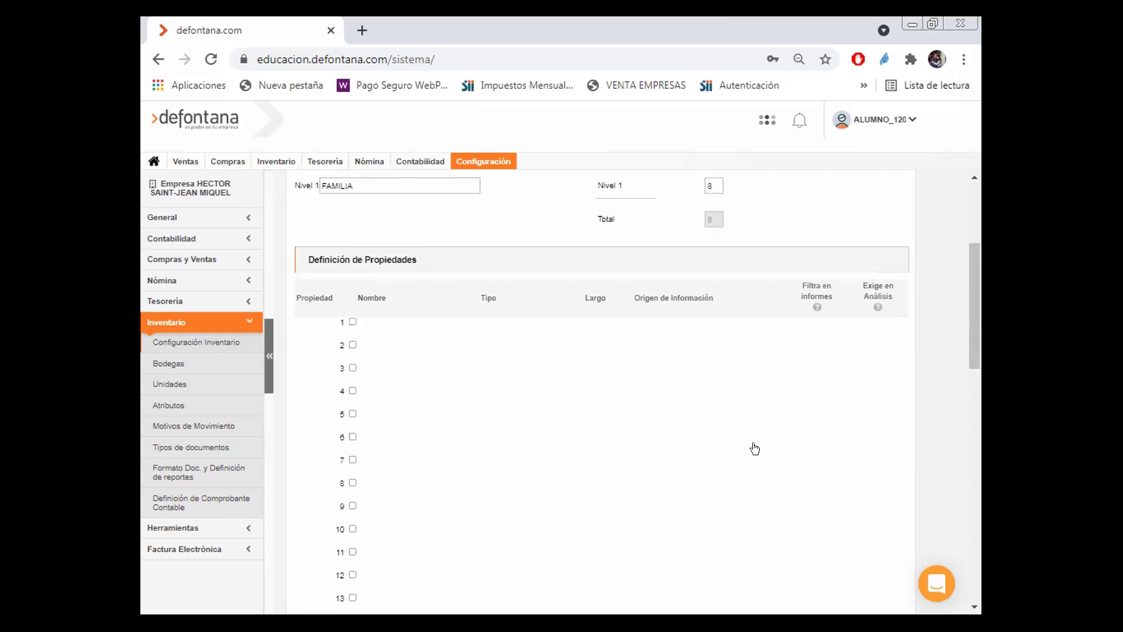
pyautogui.scroll(-3, 369, 271)
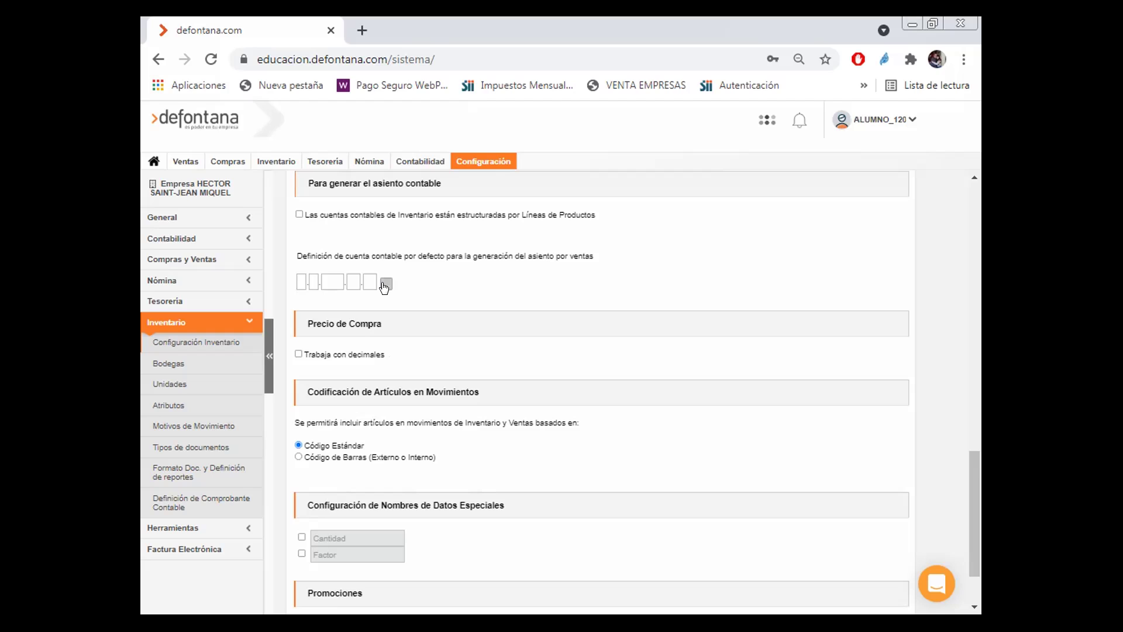
# Open the account lookup for the default sales account under 'Para generar el asiento contable'
pyautogui.click(386, 284)
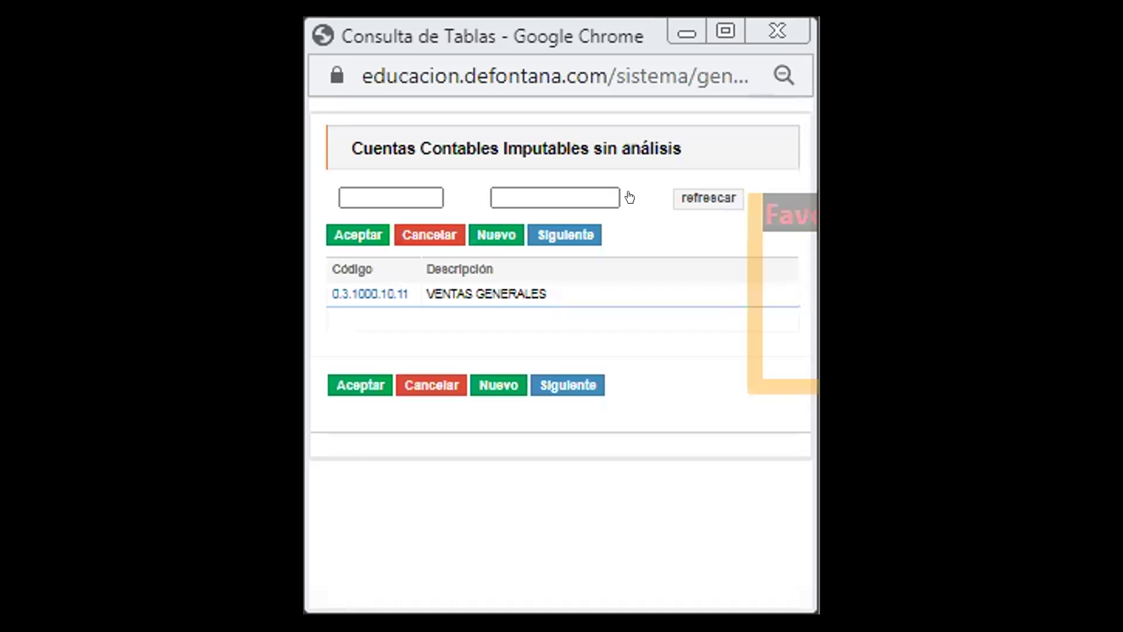
# Maximize the Consulta de Tablas lookup, dismiss the no-more-items alerts, and fill the code filter with VENTAS
pyautogui.click(725, 29)
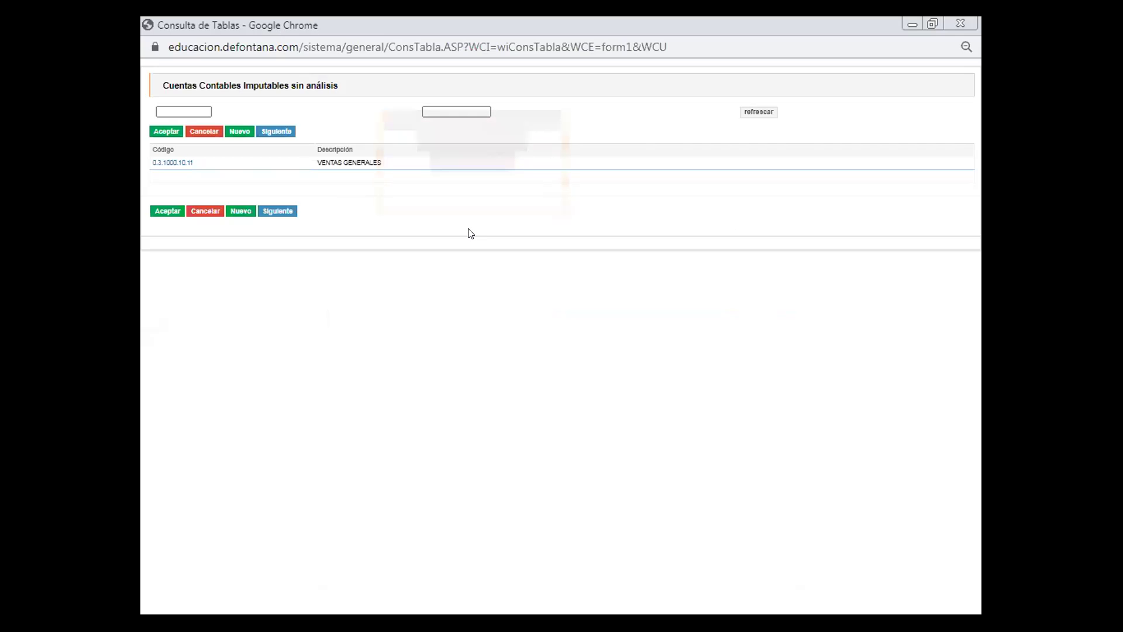
pyautogui.click(281, 211)
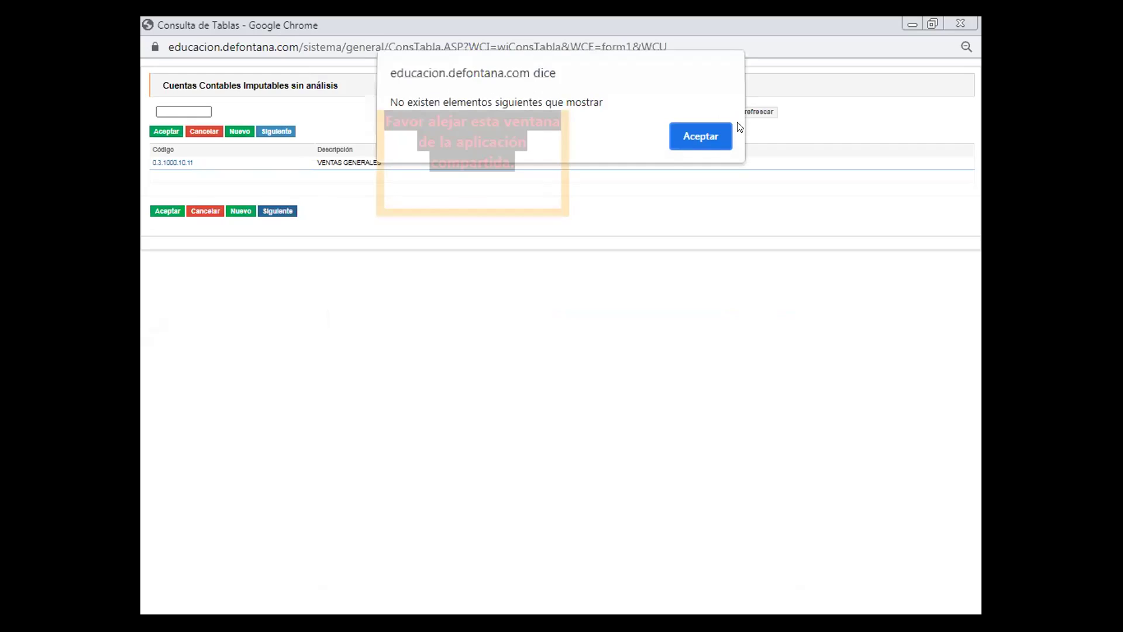
pyautogui.click(712, 142)
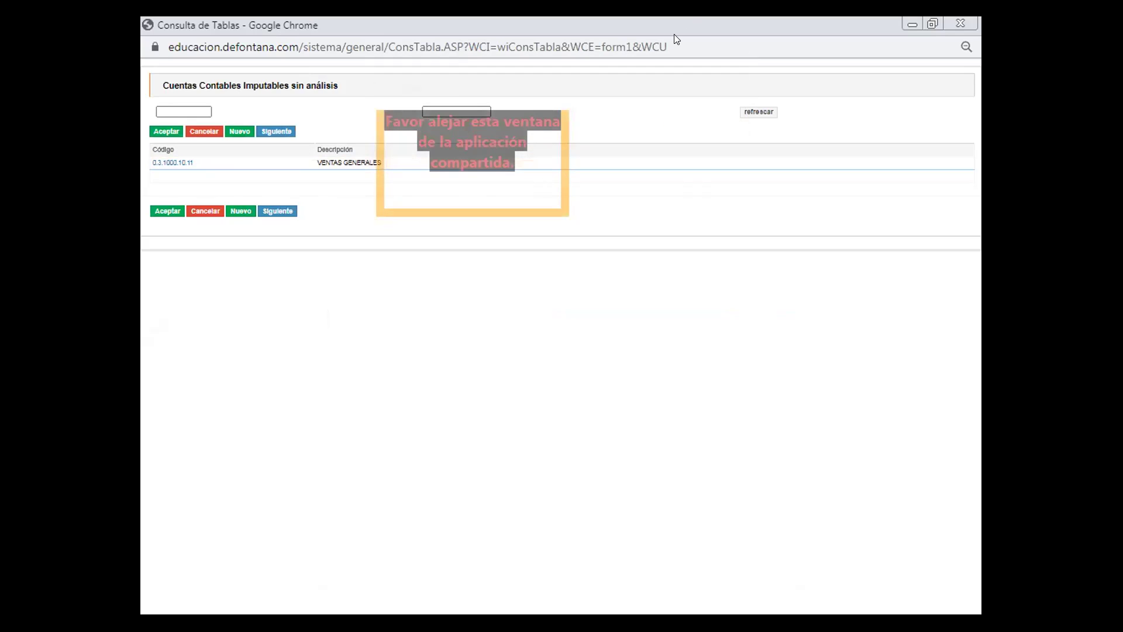
pyautogui.click(274, 132)
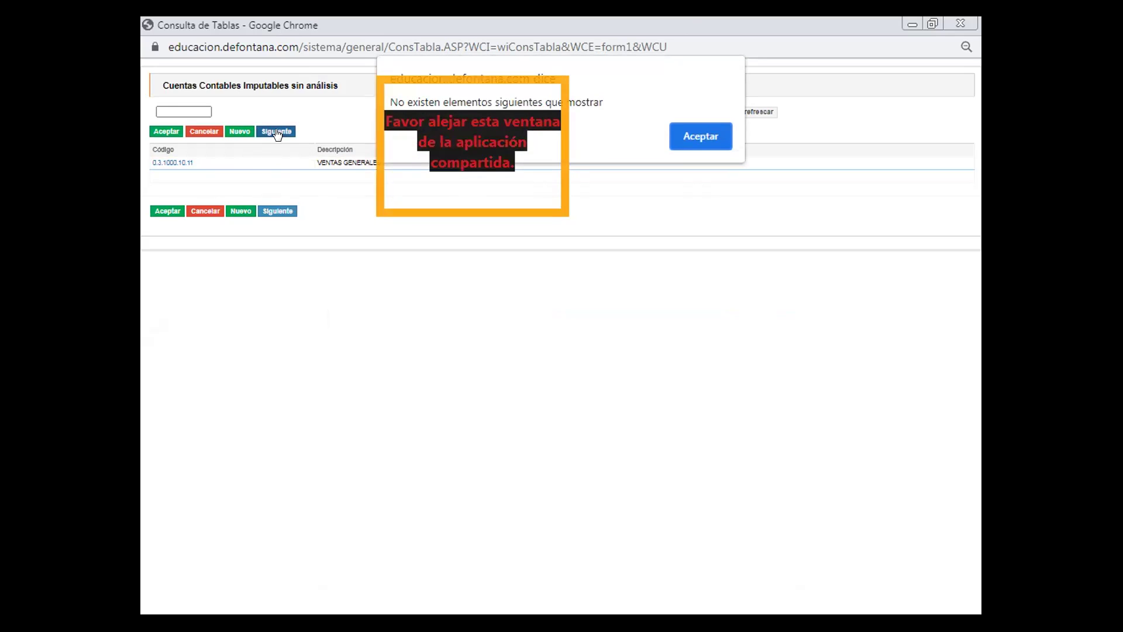
pyautogui.click(718, 136)
pyautogui.click(184, 112)
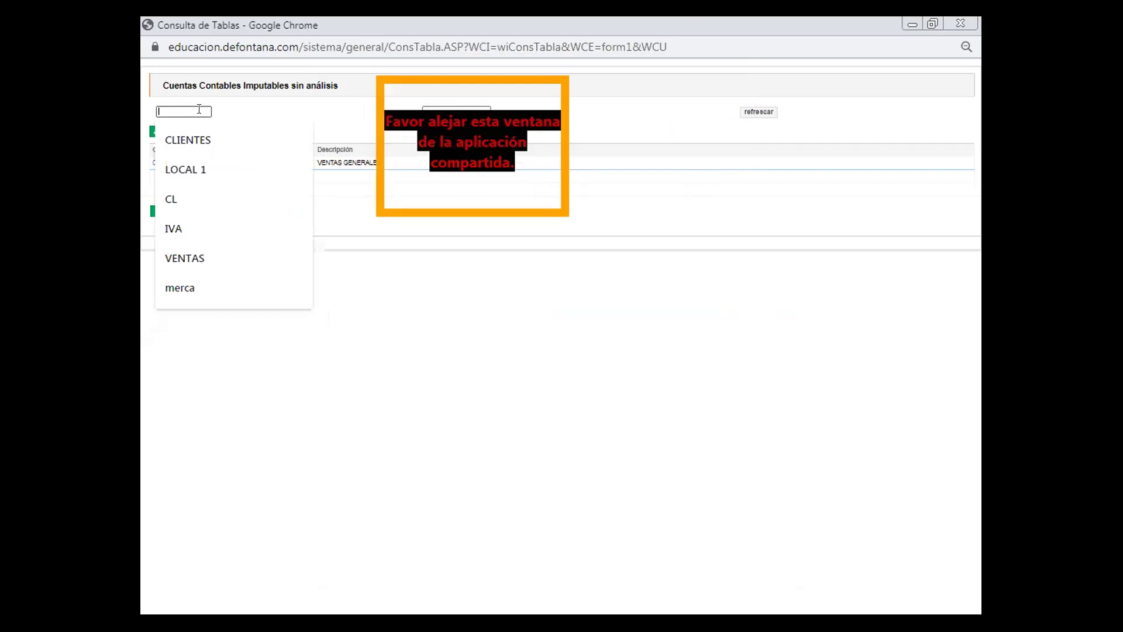
pyautogui.click(175, 258)
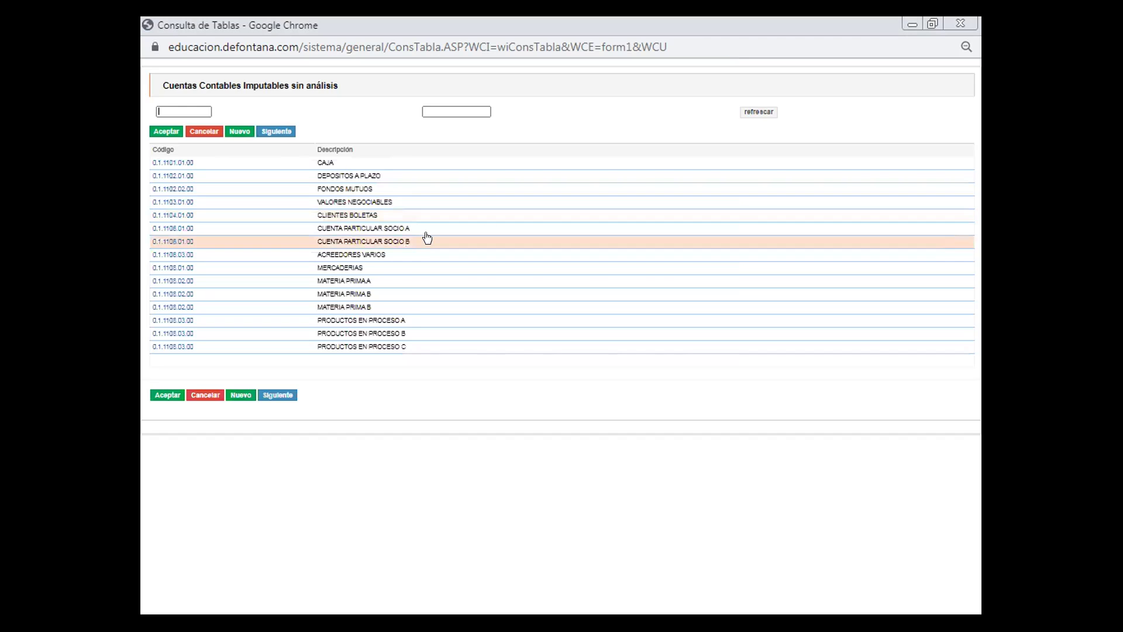
# Page through the accounts up to 3.5.2160.10.01–4.5.2170.10.01
pyautogui.click(281, 132)
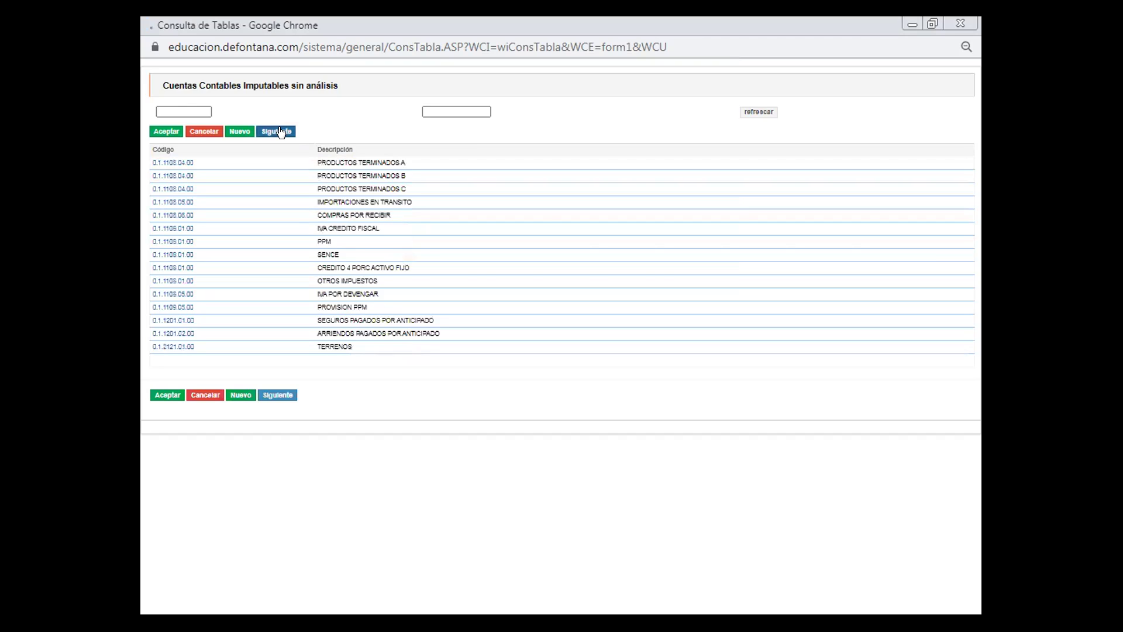
pyautogui.click(279, 131)
pyautogui.click(280, 131)
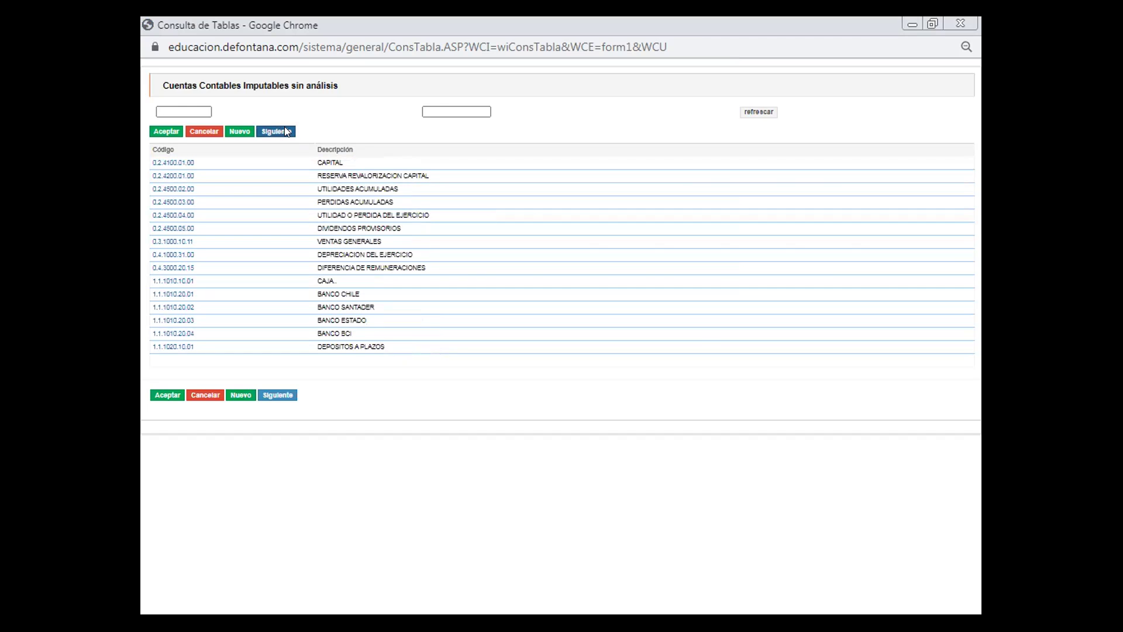
pyautogui.click(284, 131)
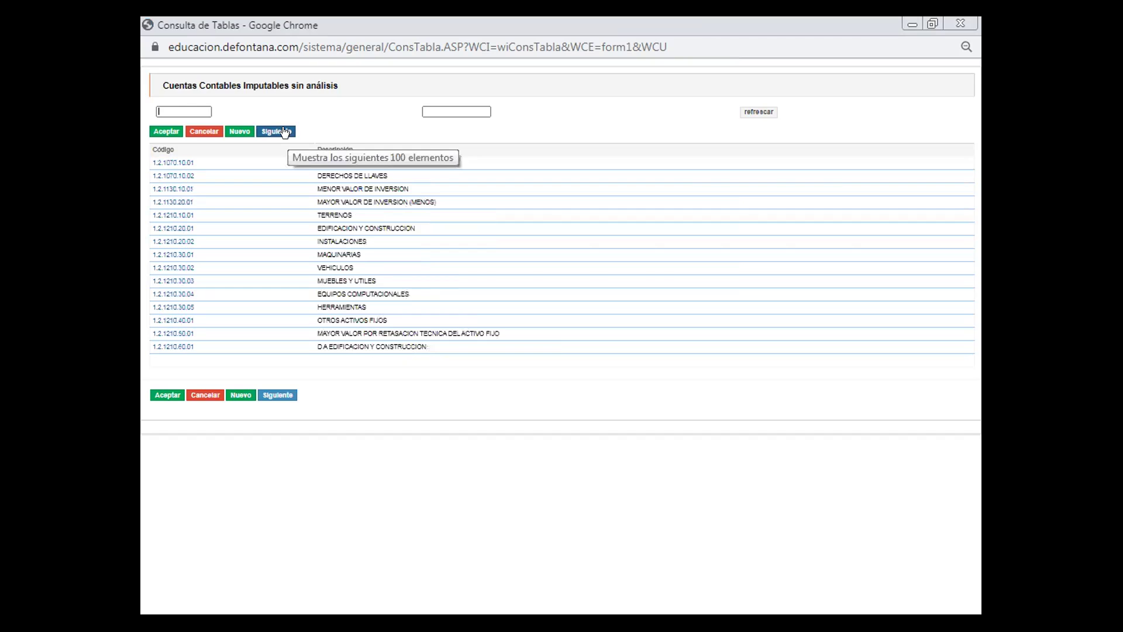
pyautogui.click(282, 132)
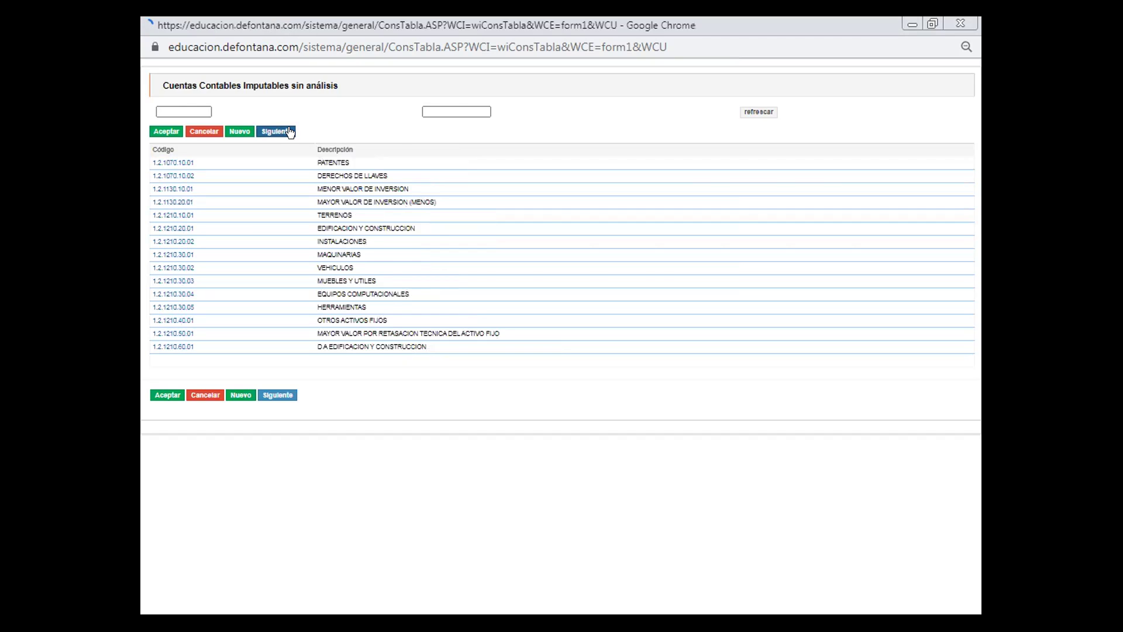
pyautogui.click(281, 133)
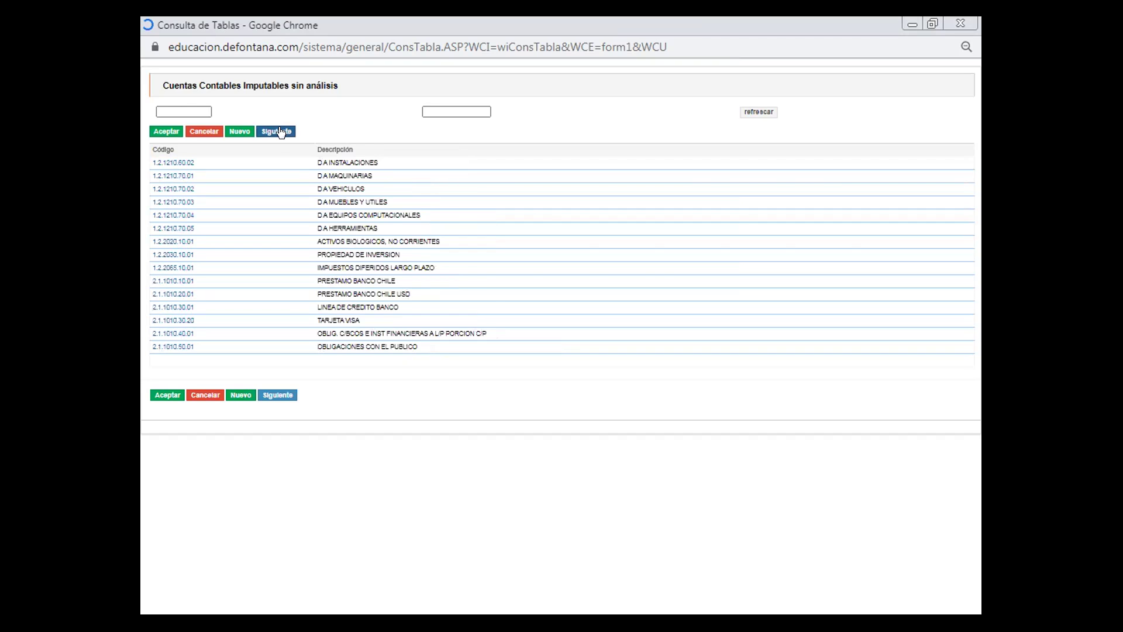
pyautogui.click(281, 132)
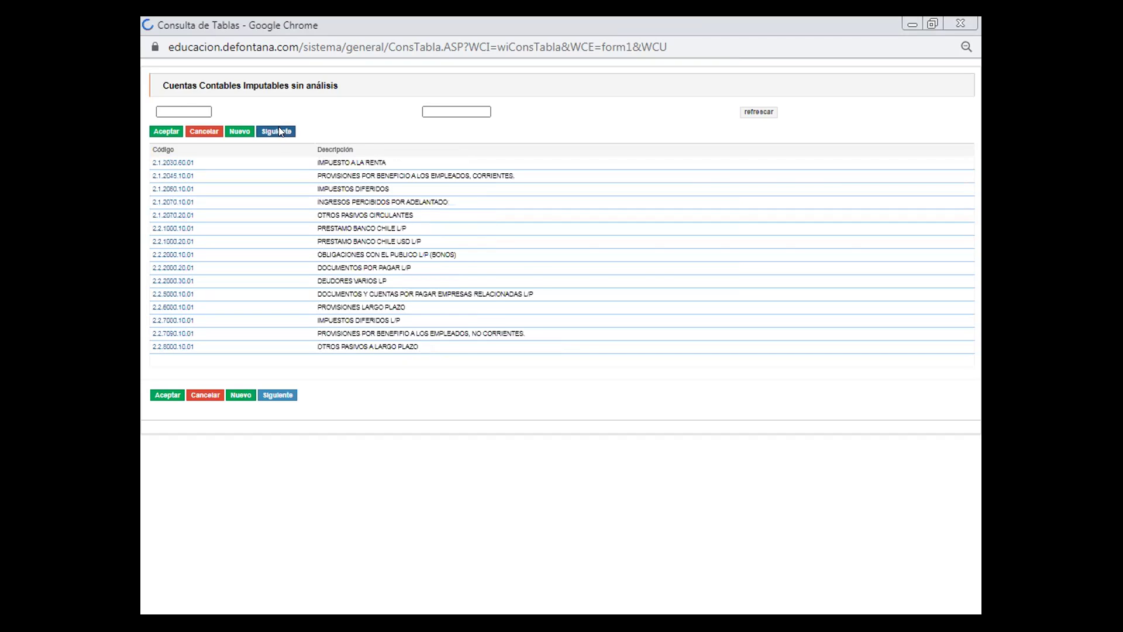
pyautogui.click(280, 133)
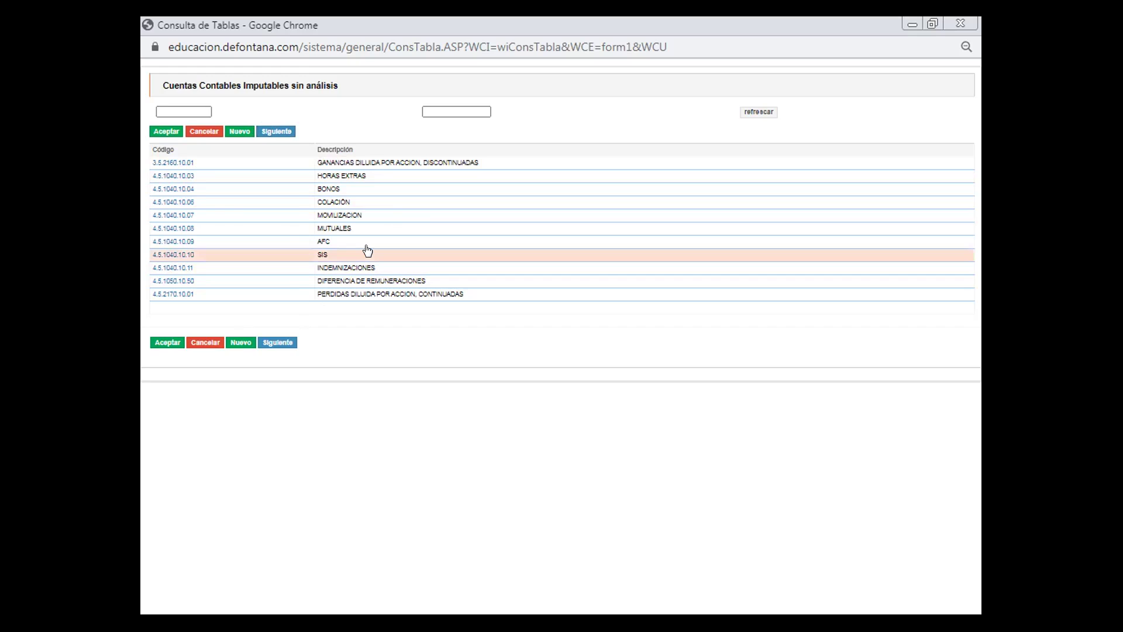
# Filter the account lookup by code 'ventas generales' and refresh the list
pyautogui.click(193, 106)
pyautogui.click(193, 107)
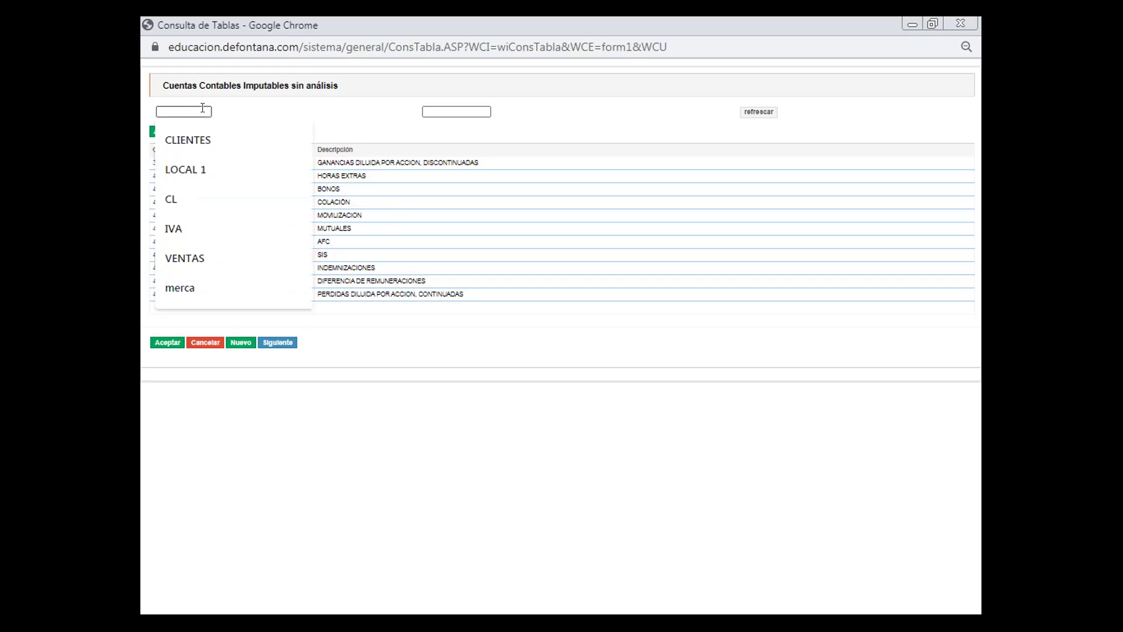
pyautogui.write('ventas')
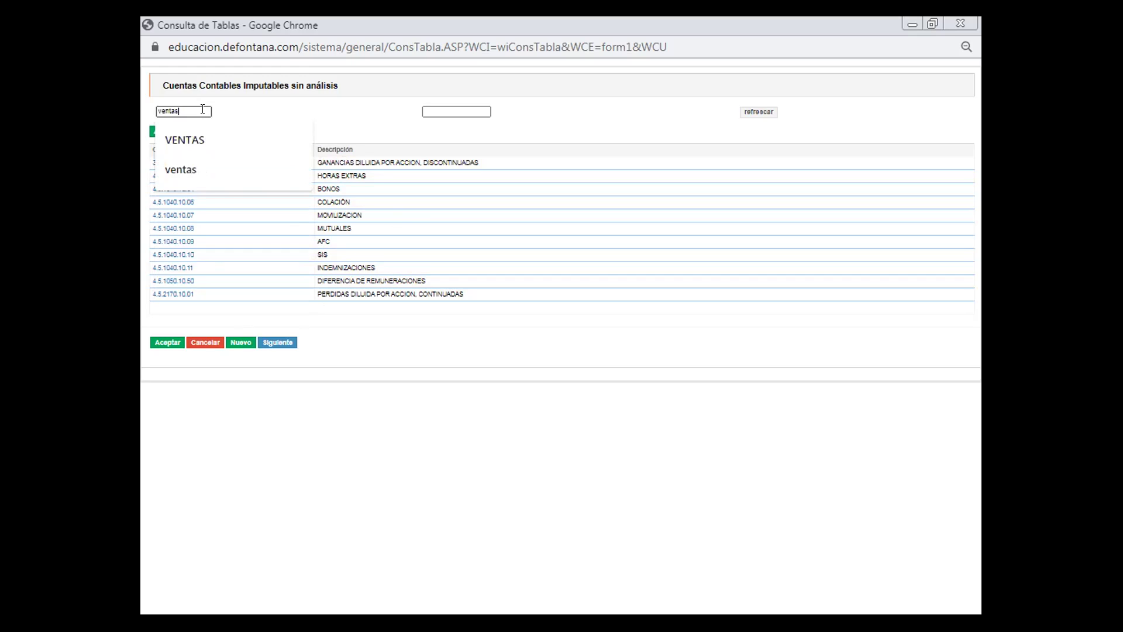
pyautogui.write(' generales')
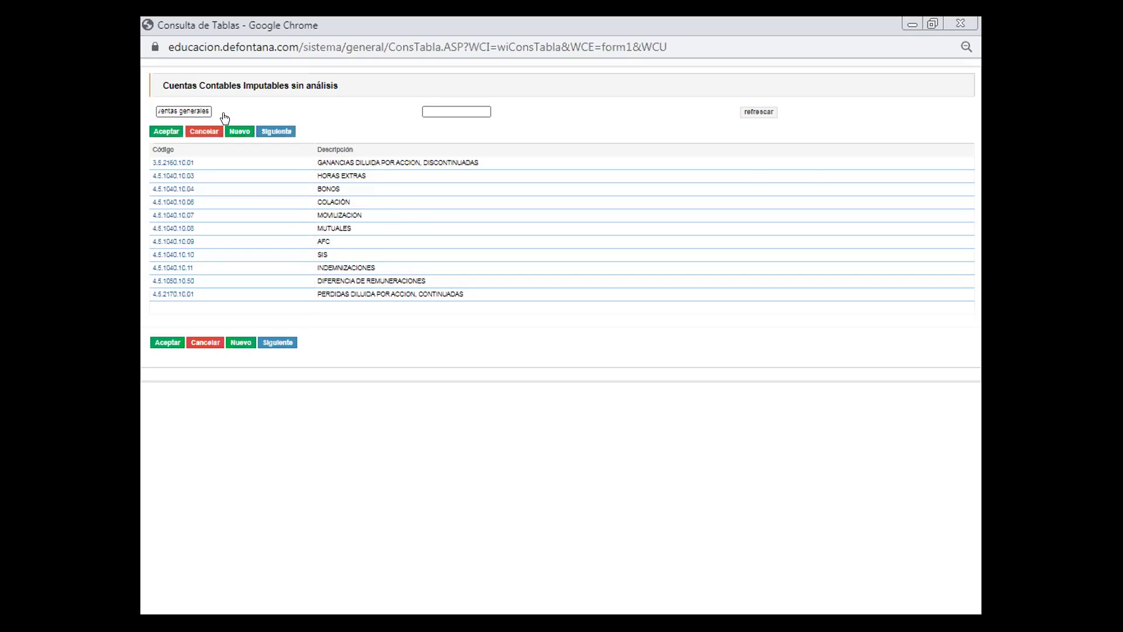
pyautogui.click(754, 113)
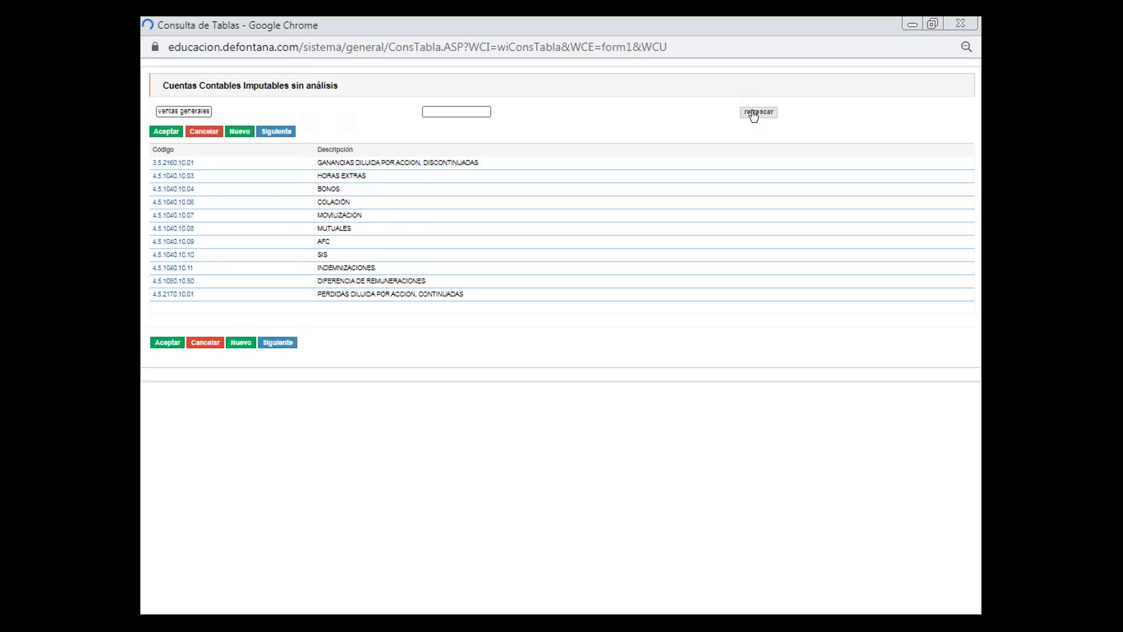
# Filter by description VENTAS and refresh, leaving only 0.3.1000.10.11 VENTAS GENERALES
pyautogui.click(441, 108)
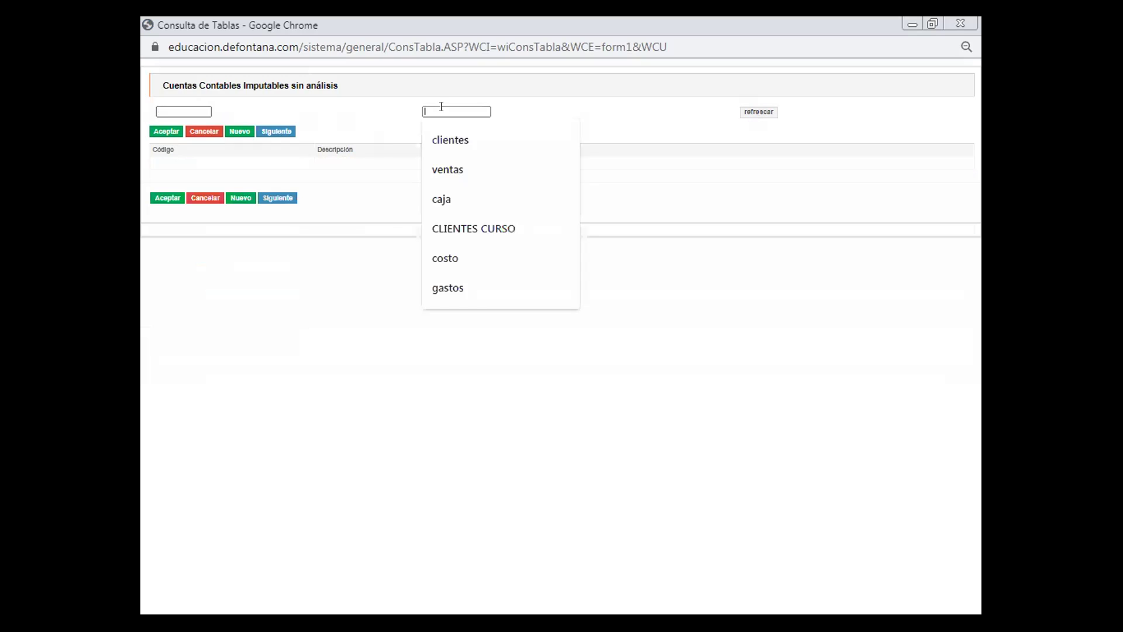
pyautogui.write('ventas')
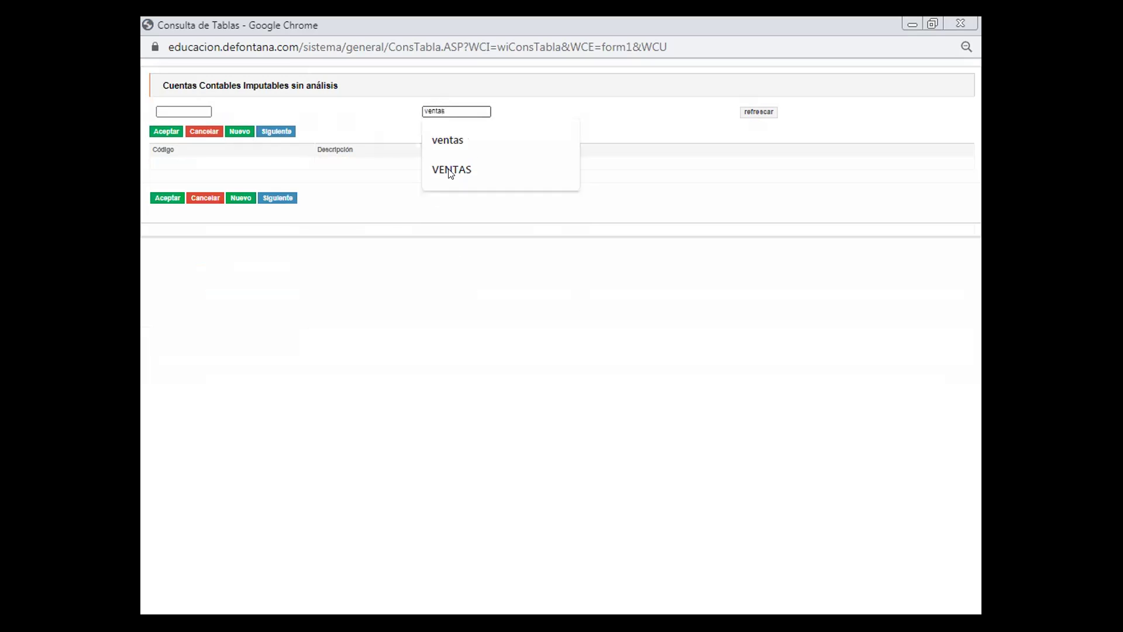
pyautogui.click(451, 171)
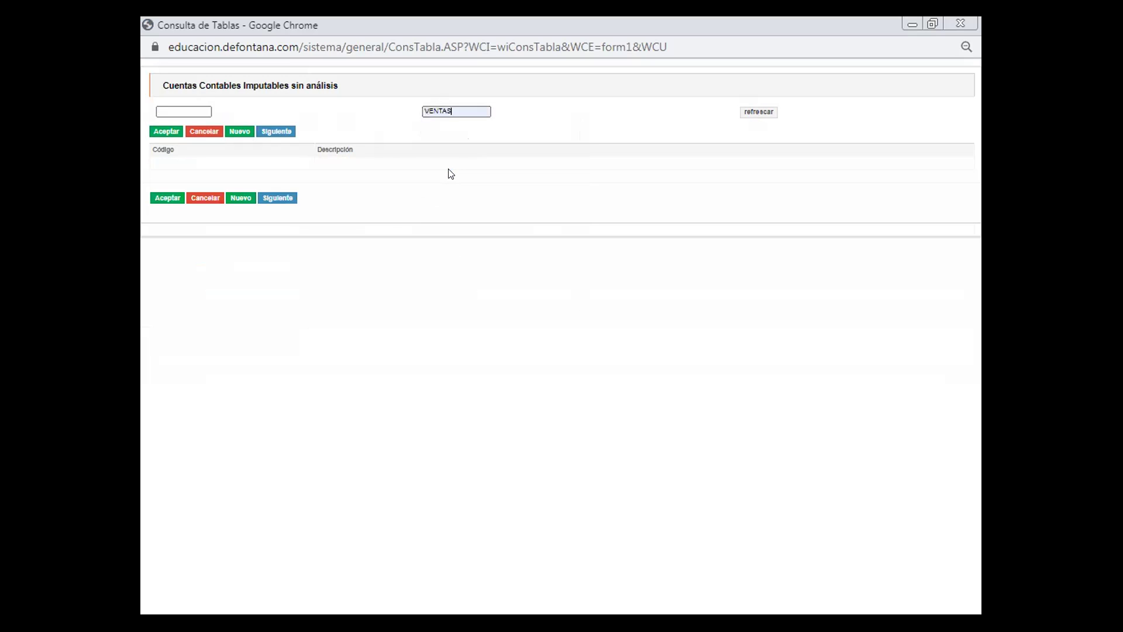
pyautogui.click(751, 113)
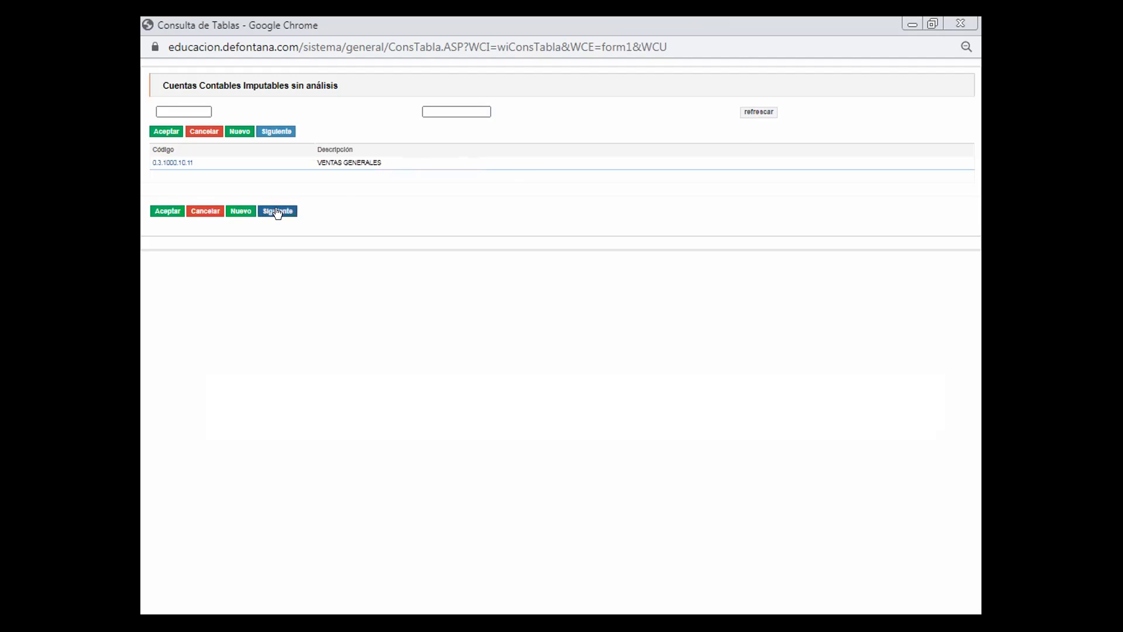
# Confirm no further pages of matching accounts exist, dismissing the no-more-items alerts
pyautogui.click(278, 212)
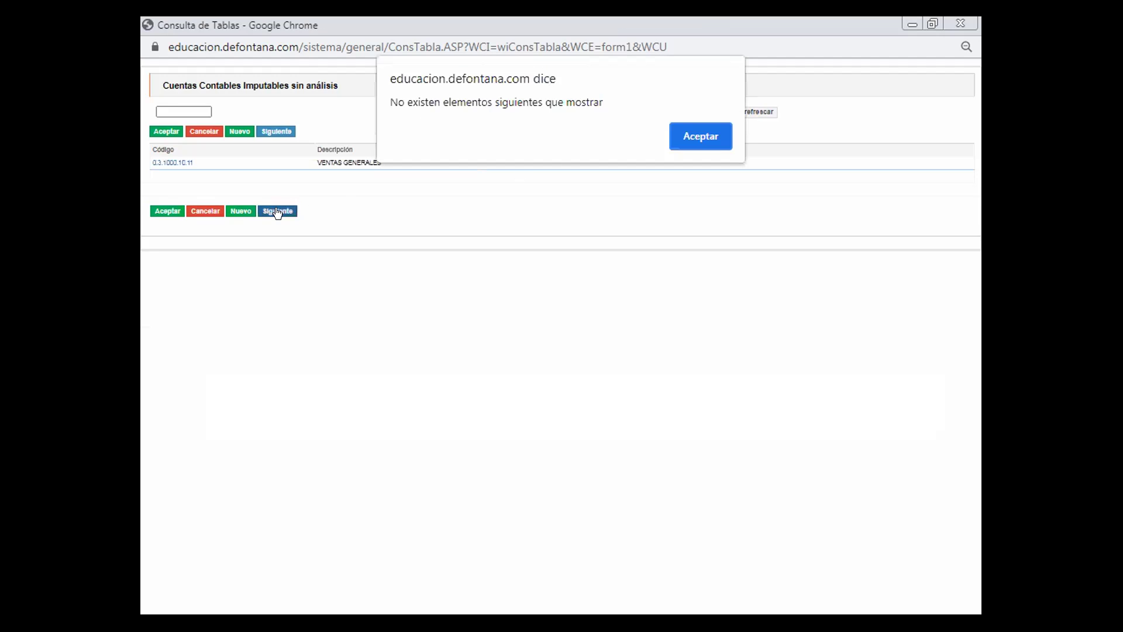
pyautogui.click(695, 140)
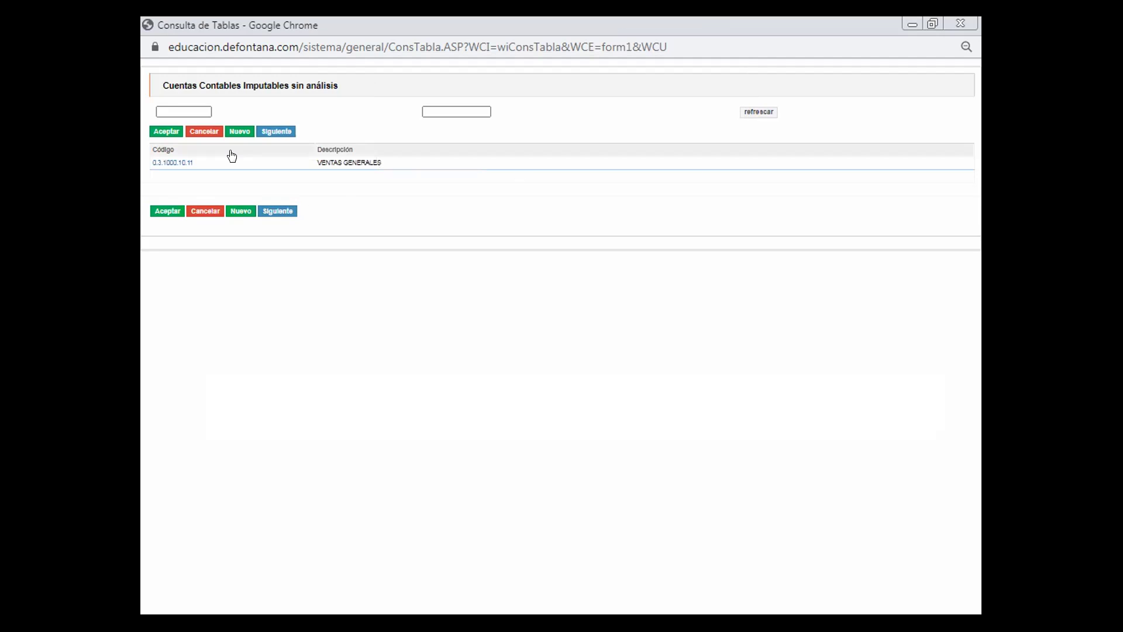
pyautogui.click(279, 130)
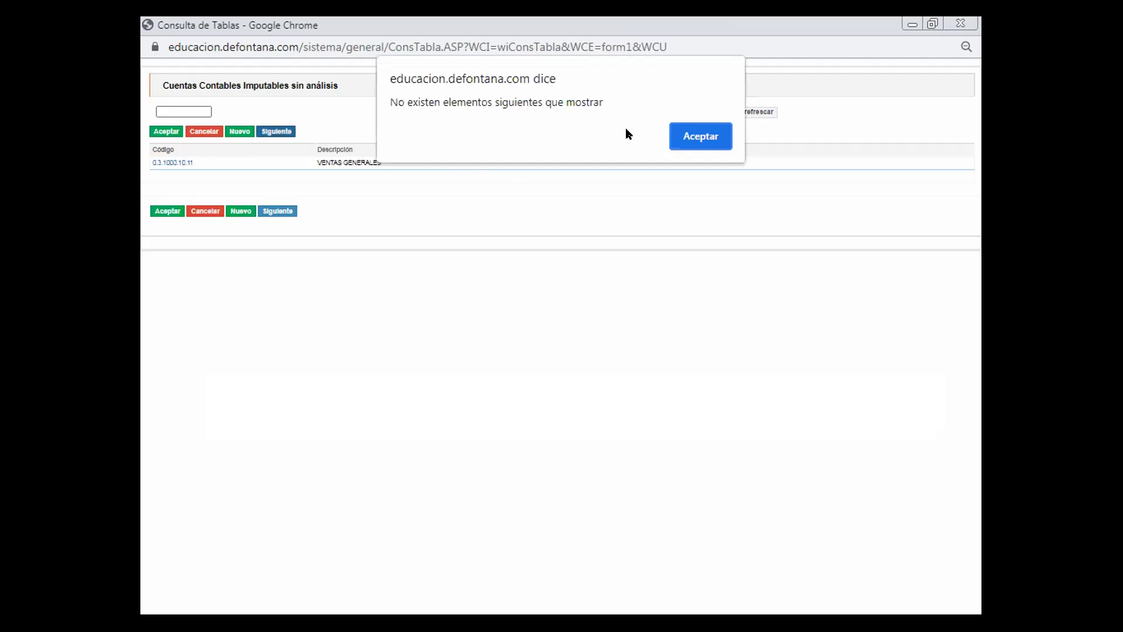
pyautogui.click(685, 134)
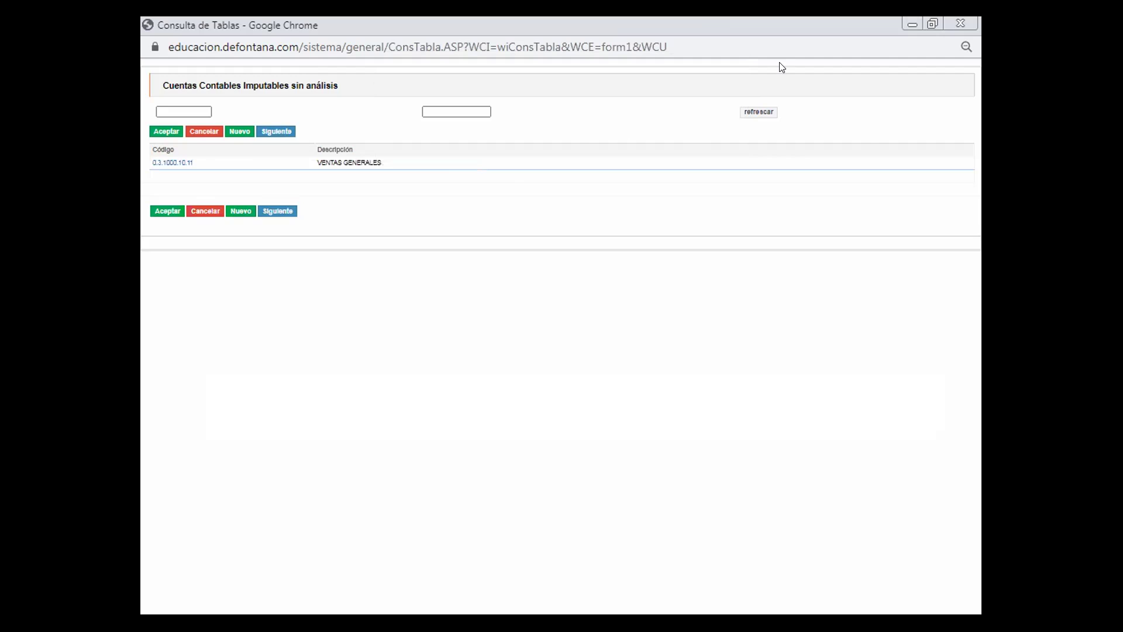
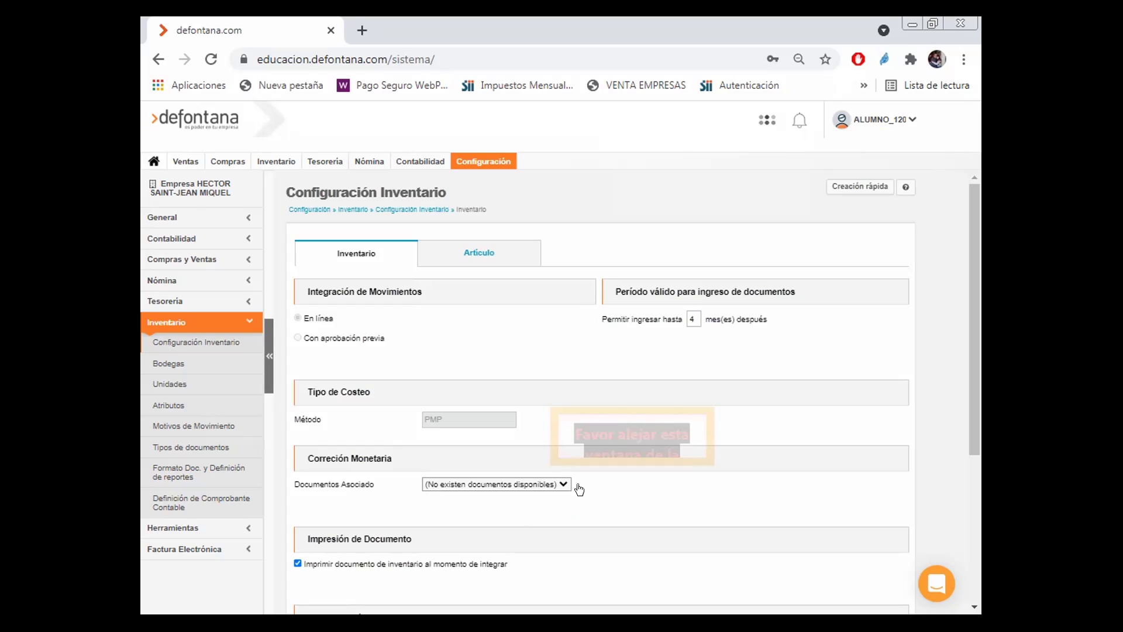
# In the Artículo configuration, change the Nivel 1 code length from 5 to 8
pyautogui.click(486, 256)
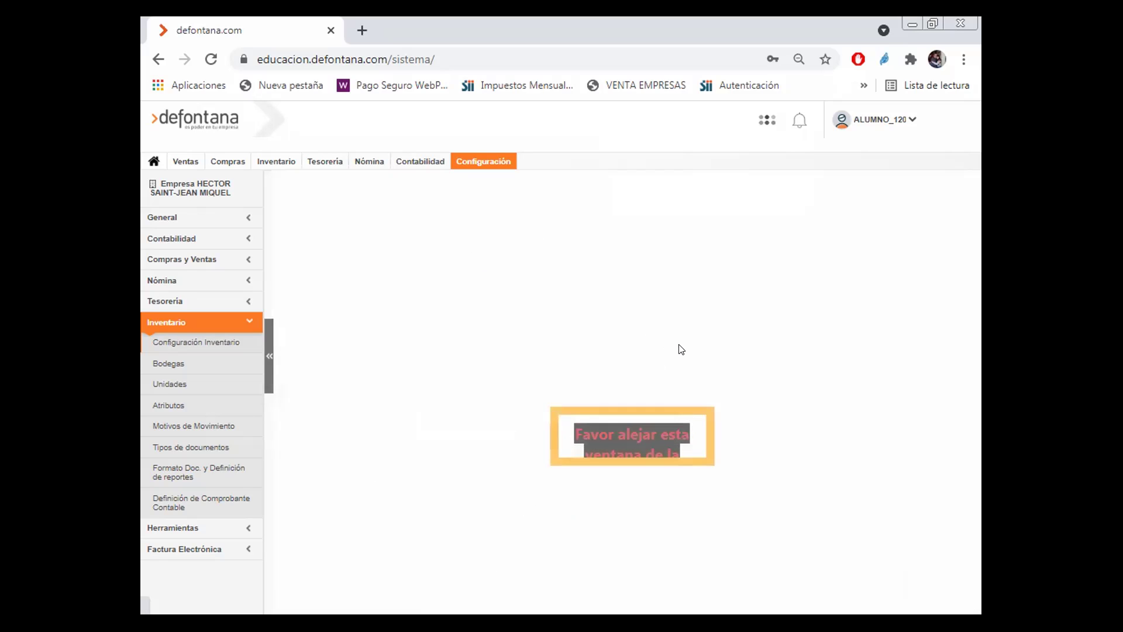
pyautogui.scroll(-3, 679, 349)
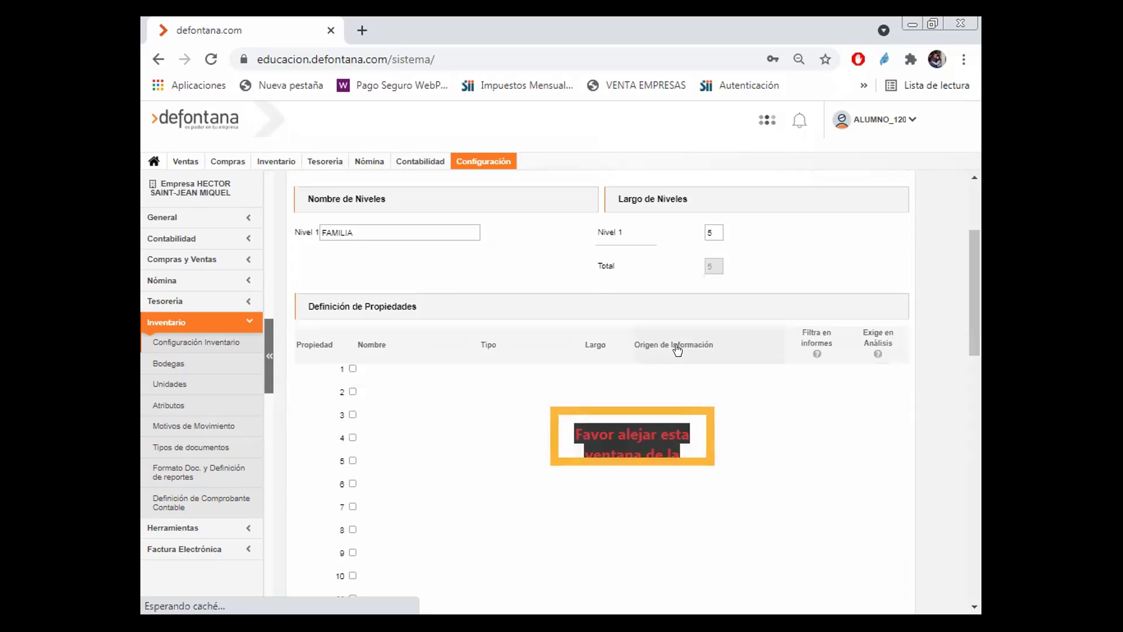
pyautogui.click(716, 226)
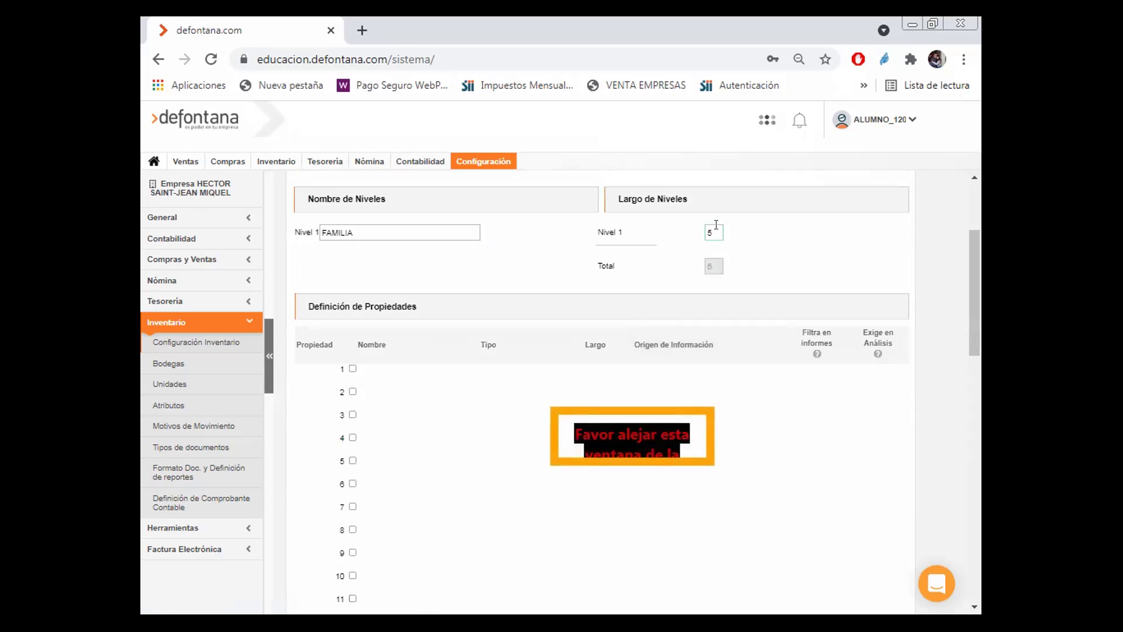
pyautogui.press('BackSpace')
pyautogui.write('8')
# Scroll through the rest of the article configuration form
pyautogui.scroll(3, 647, 273)
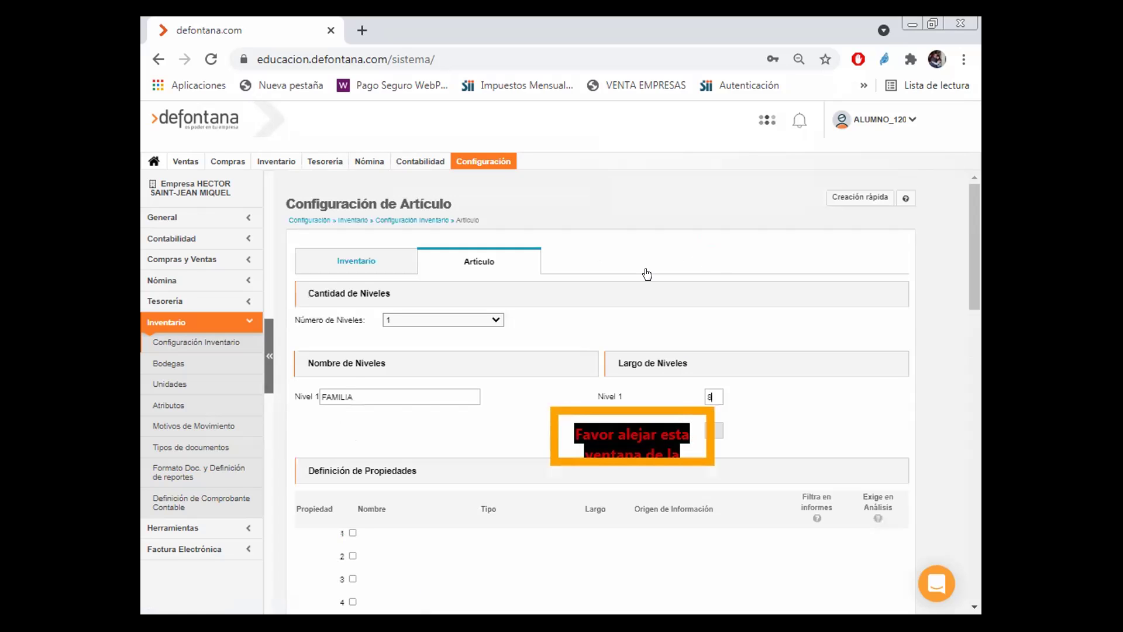
pyautogui.scroll(-3, 647, 274)
pyautogui.scroll(-10, 647, 273)
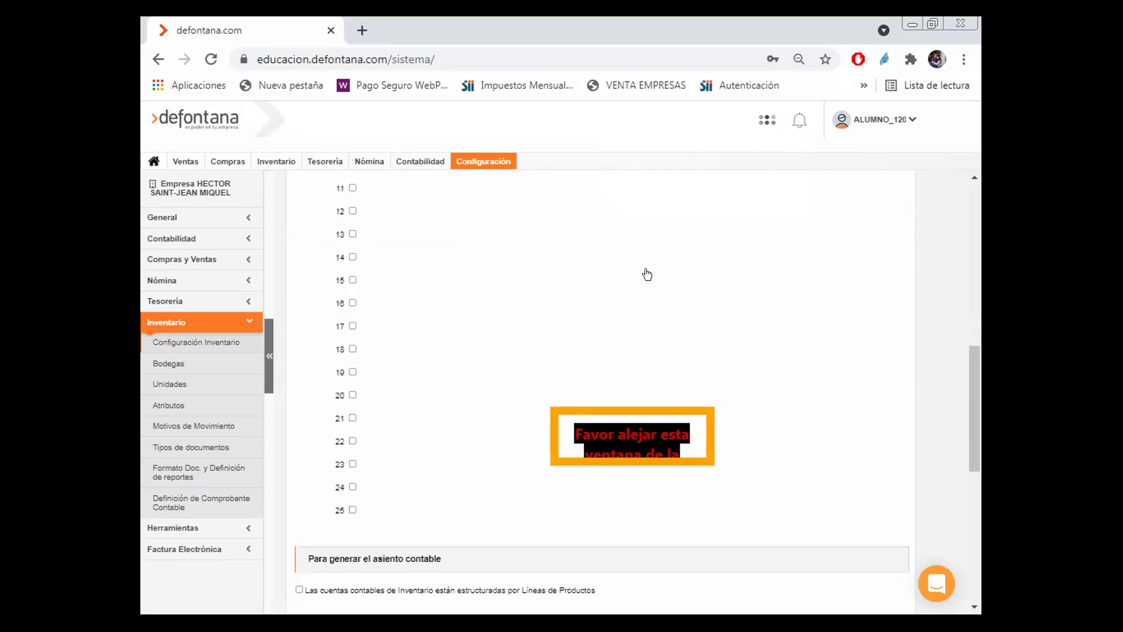
pyautogui.scroll(-3, 647, 274)
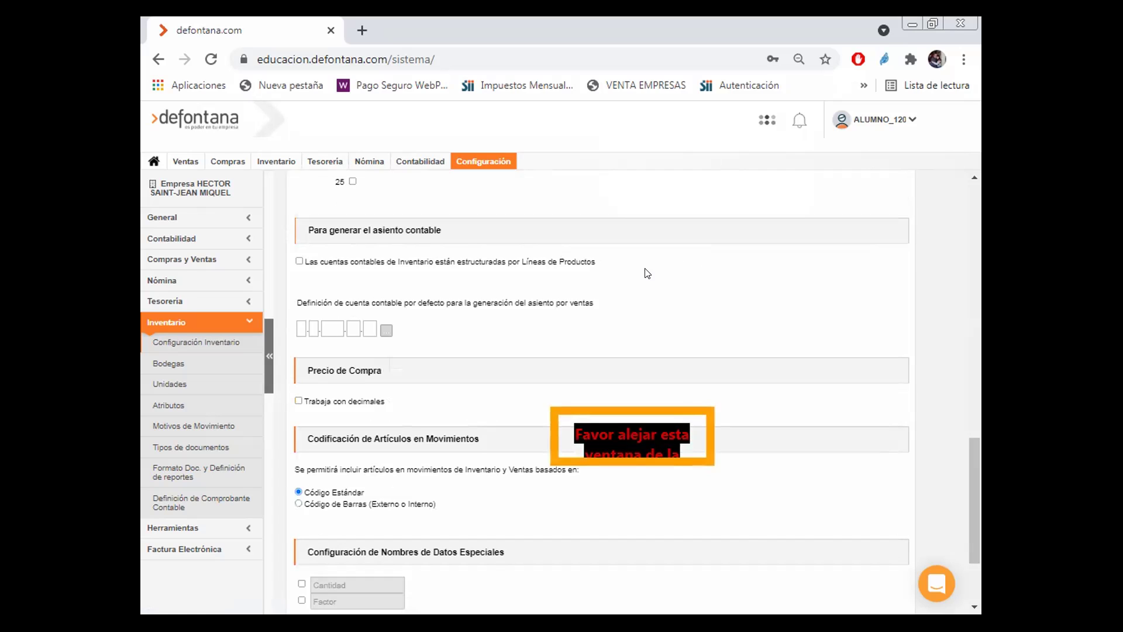
pyautogui.click(386, 330)
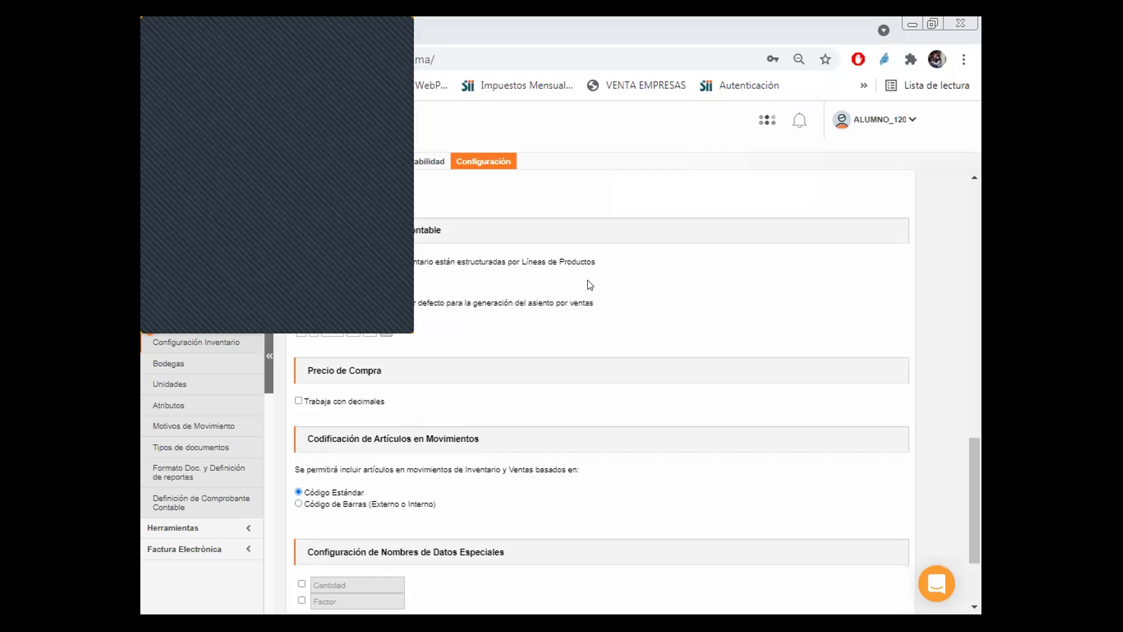
# Save the Artículo configuration with Grabar, bringing up the save confirmation
pyautogui.scroll(10, 493, 390)
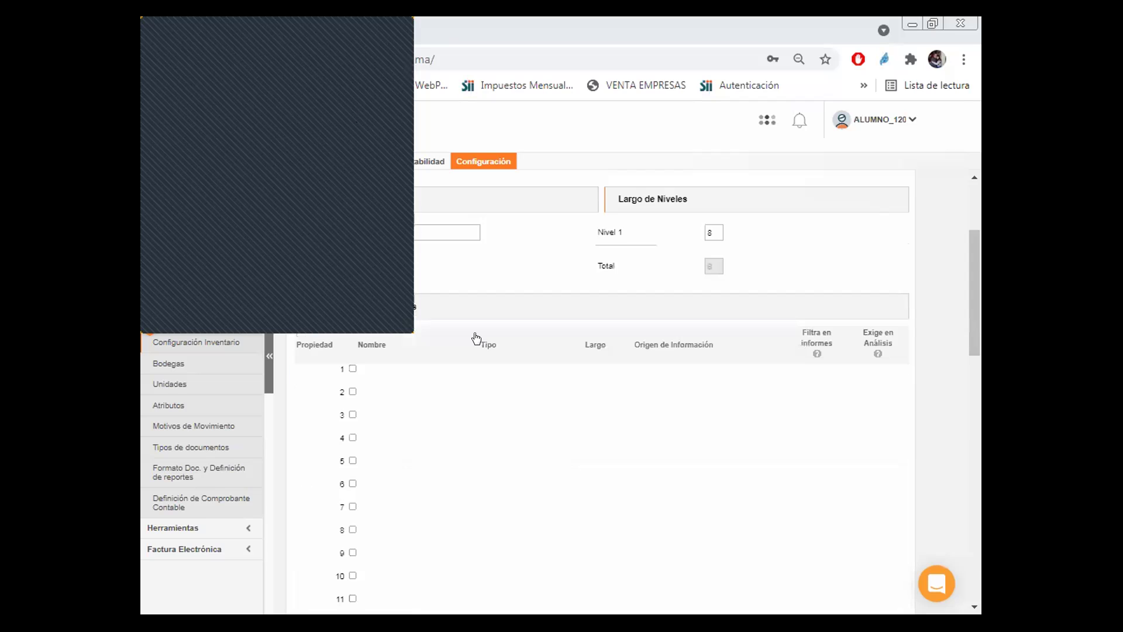
pyautogui.scroll(3, 410, 209)
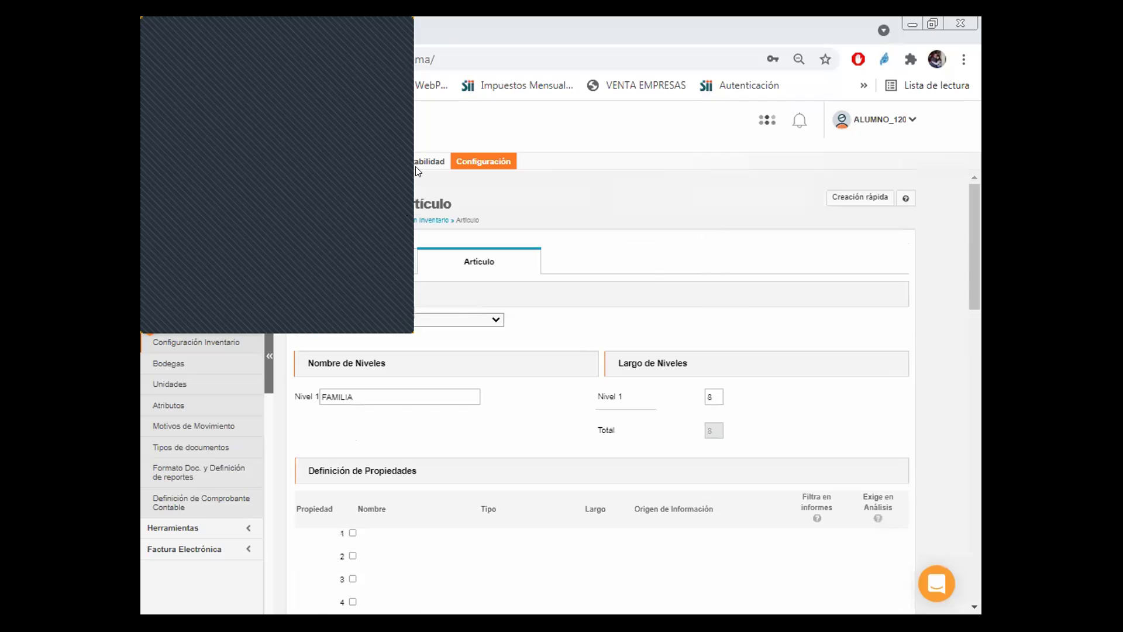
pyautogui.click(394, 23)
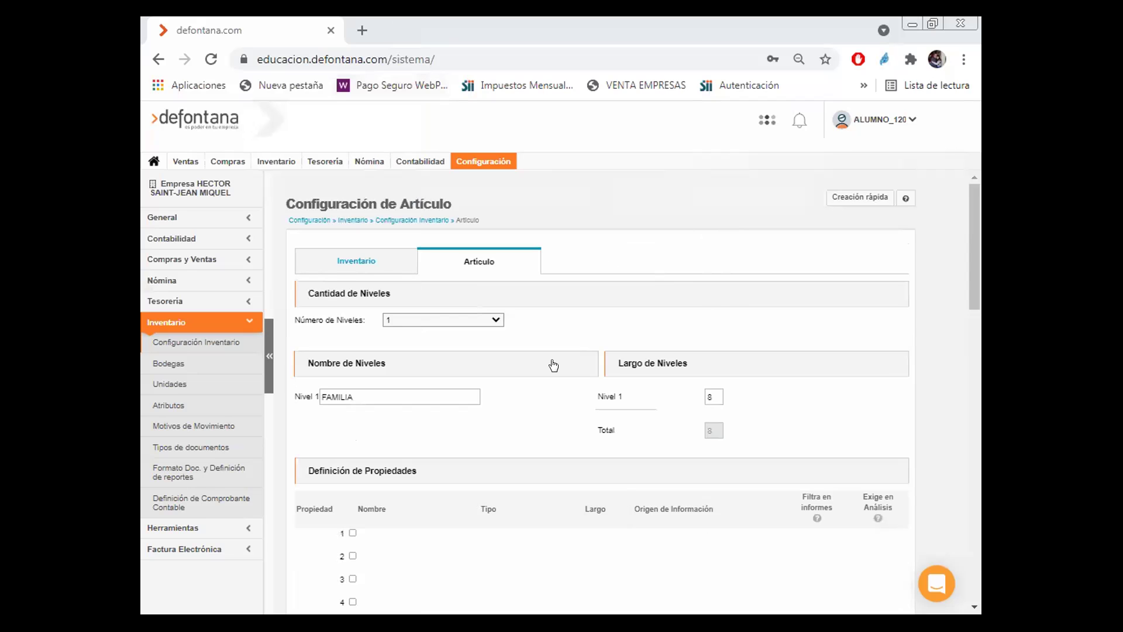
pyautogui.scroll(-10, 702, 319)
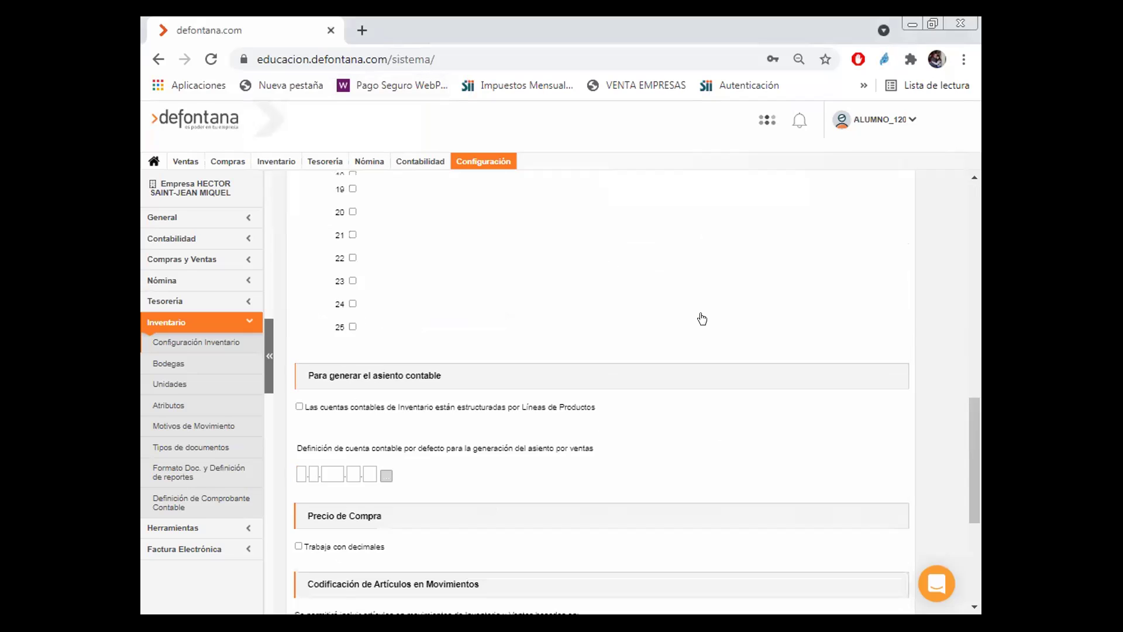
pyautogui.scroll(-5, 702, 319)
pyautogui.scroll(4, 702, 319)
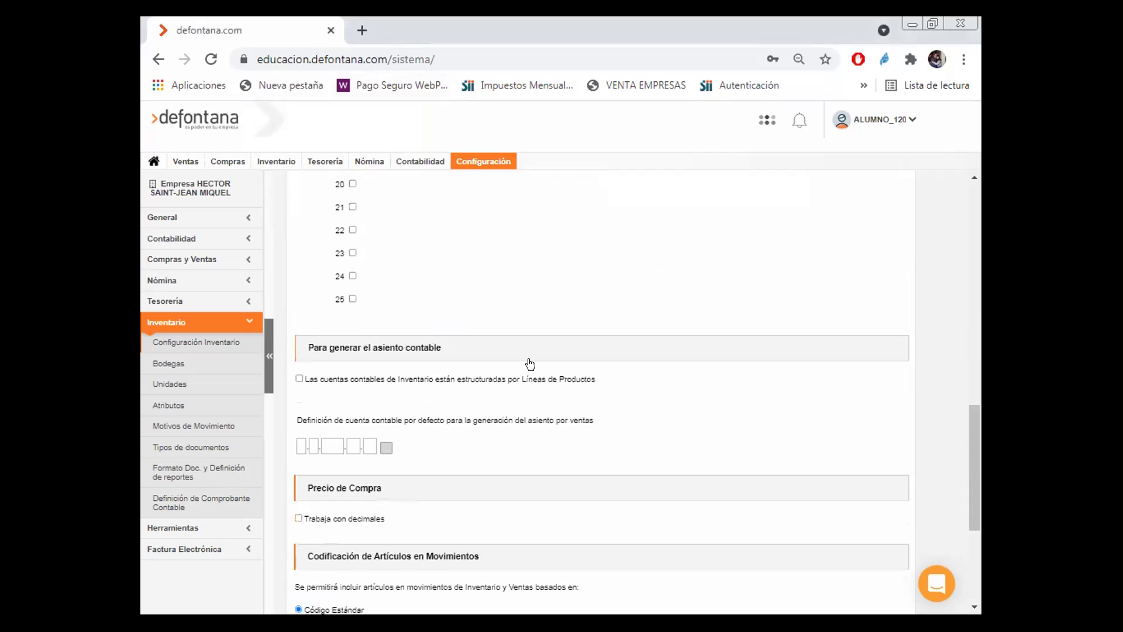
pyautogui.scroll(-4, 291, 594)
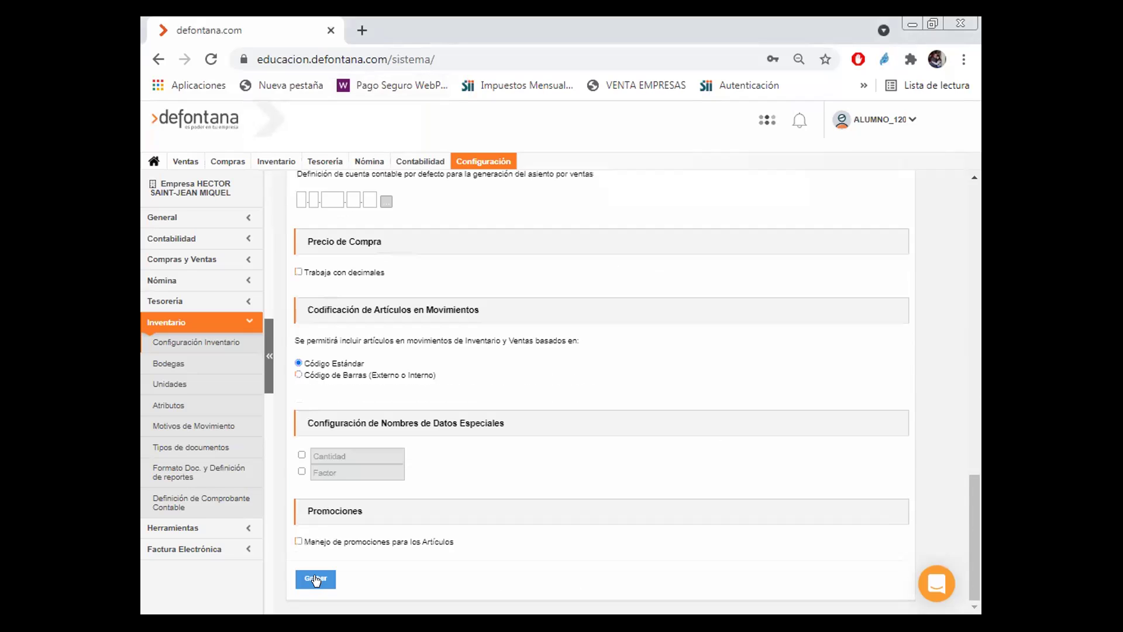
pyautogui.click(315, 579)
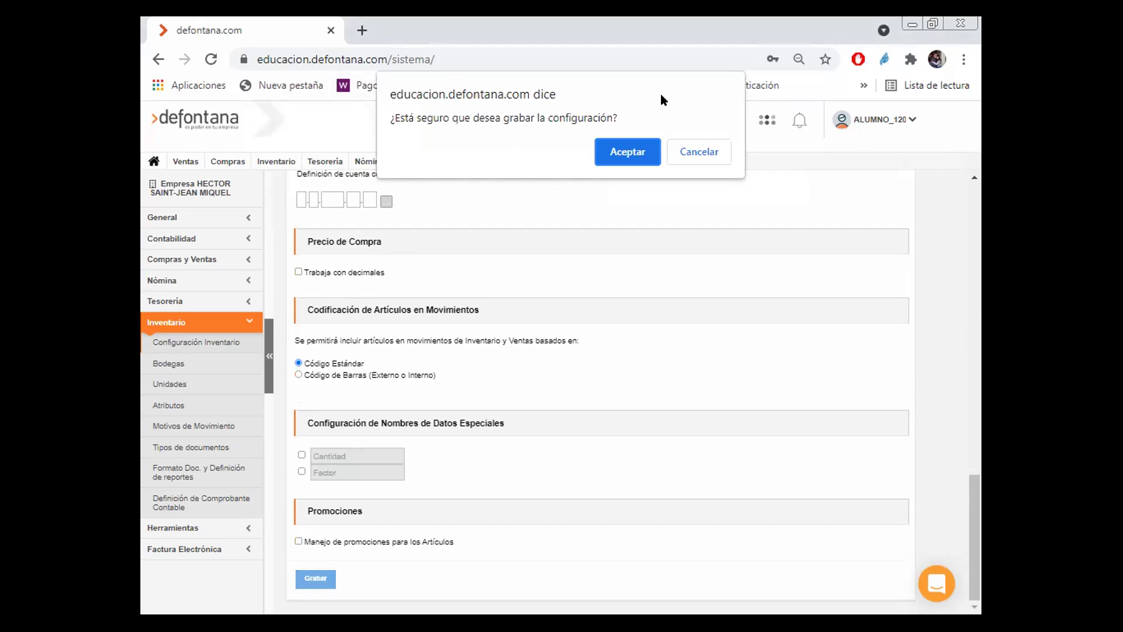
# Confirm the configuration save and open Inventario's Artículos master list
pyautogui.click(605, 153)
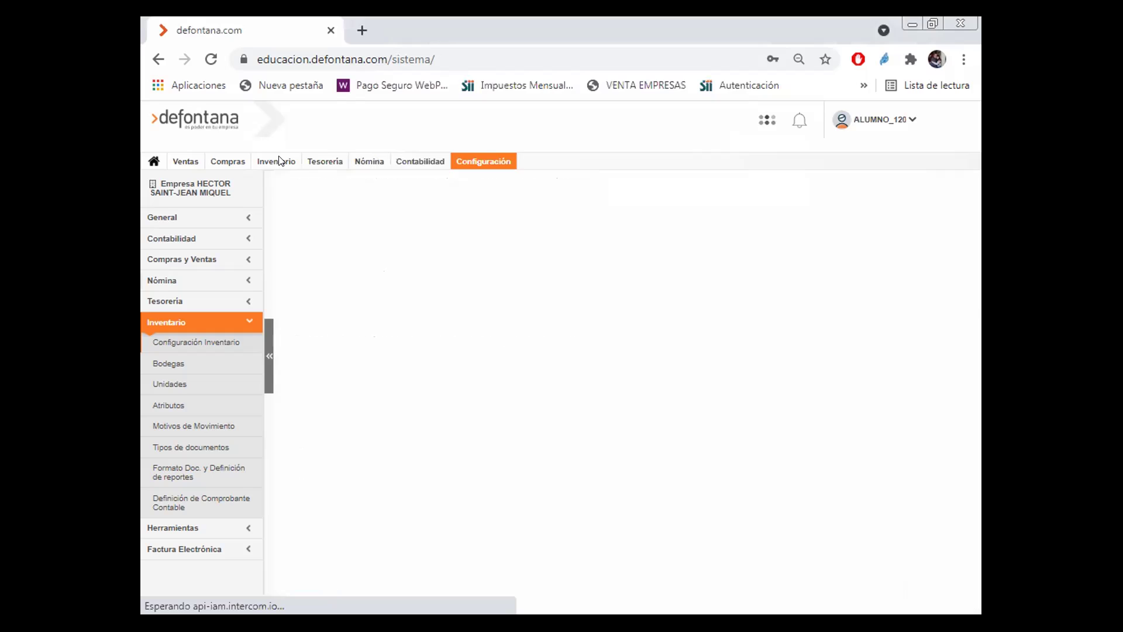
pyautogui.click(281, 161)
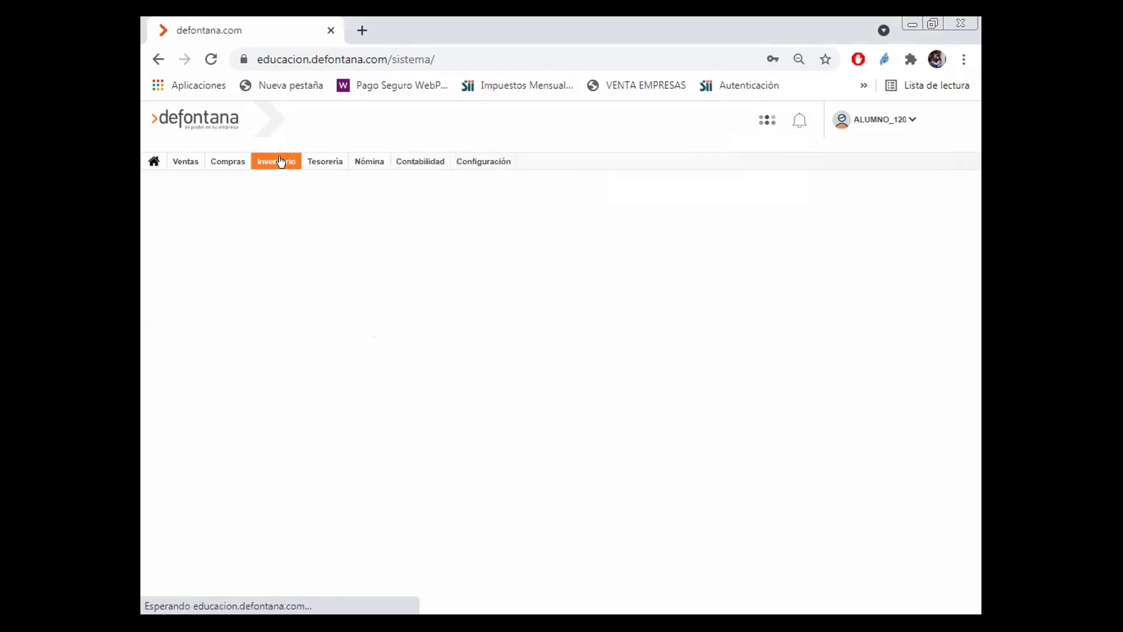
pyautogui.click(164, 237)
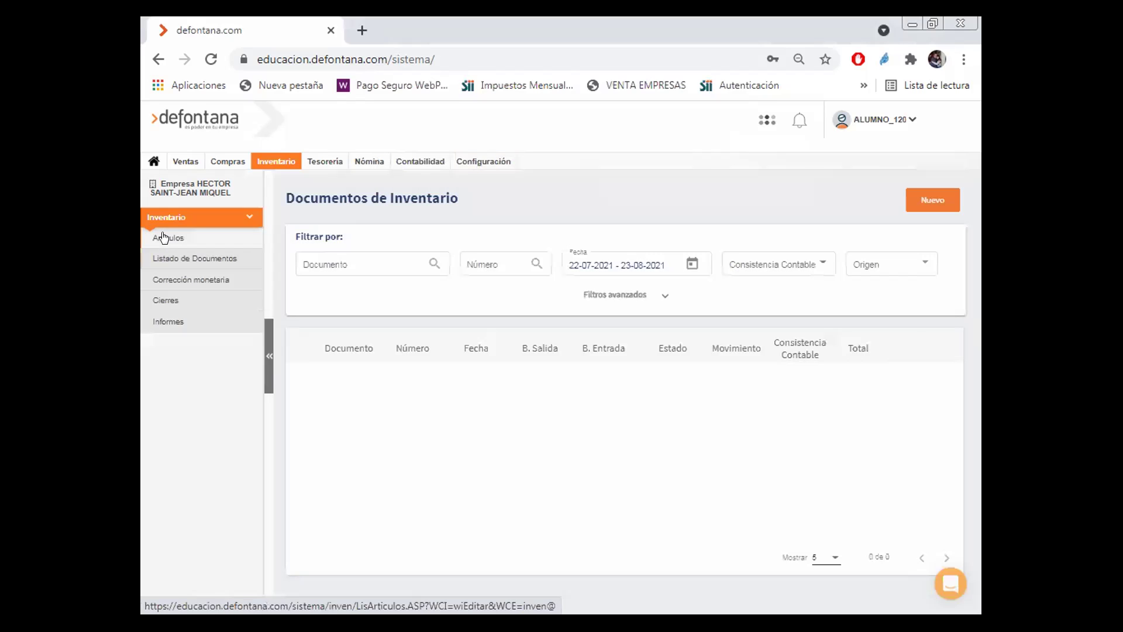
pyautogui.click(165, 237)
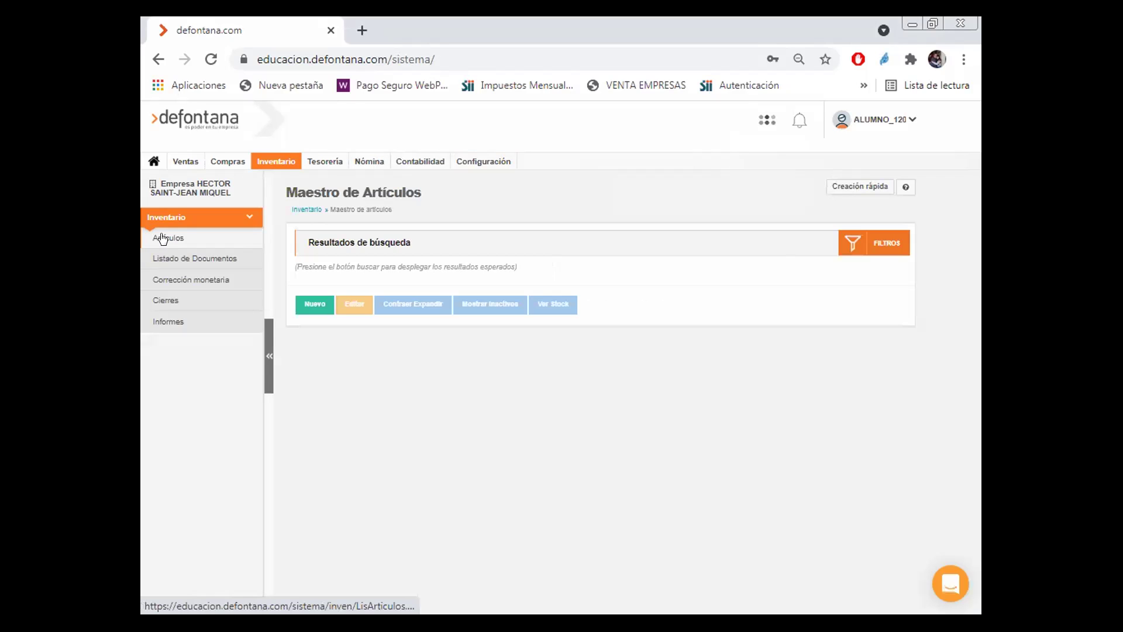
pyautogui.click(162, 238)
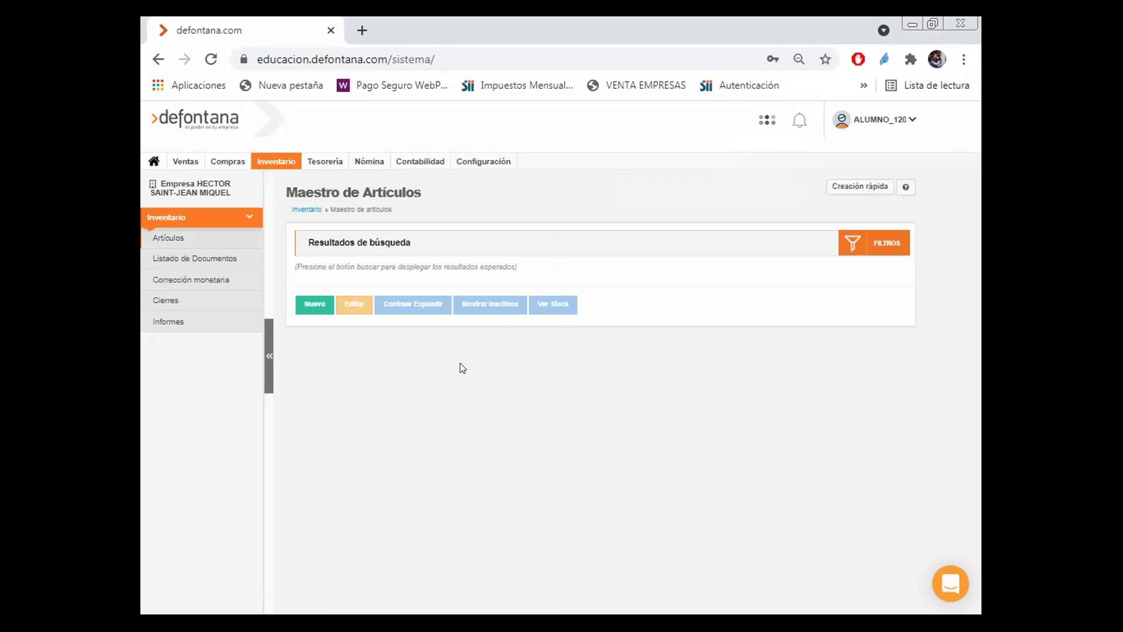
pyautogui.click(168, 241)
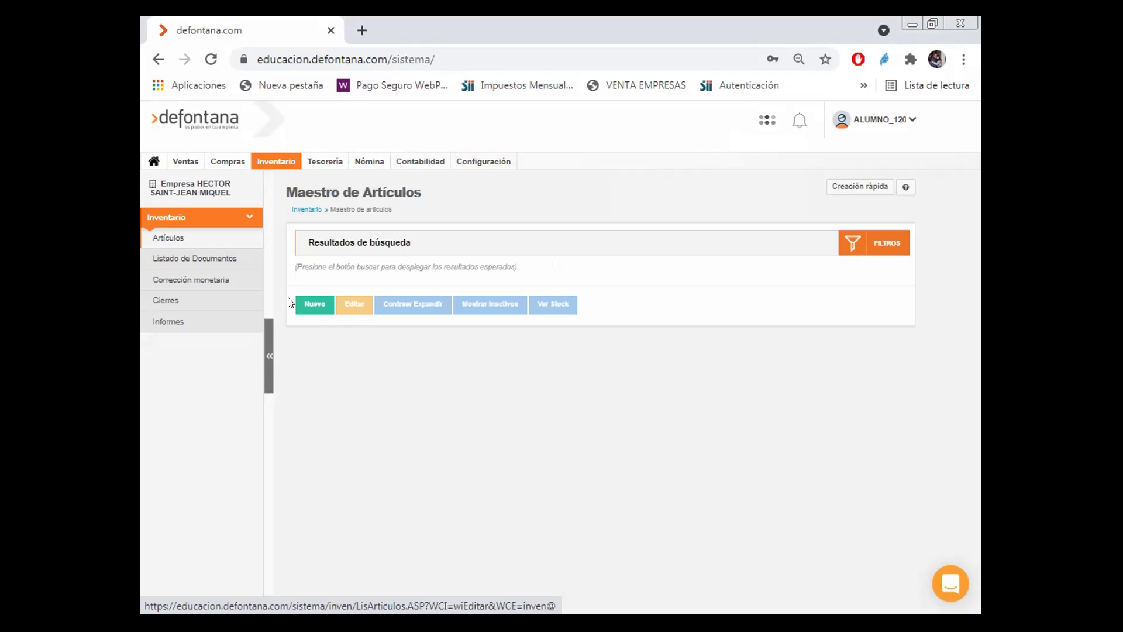
# Start a new article with code 01-101, description 'apilable szul 1' and detail 'Caja apilable'
pyautogui.click(316, 308)
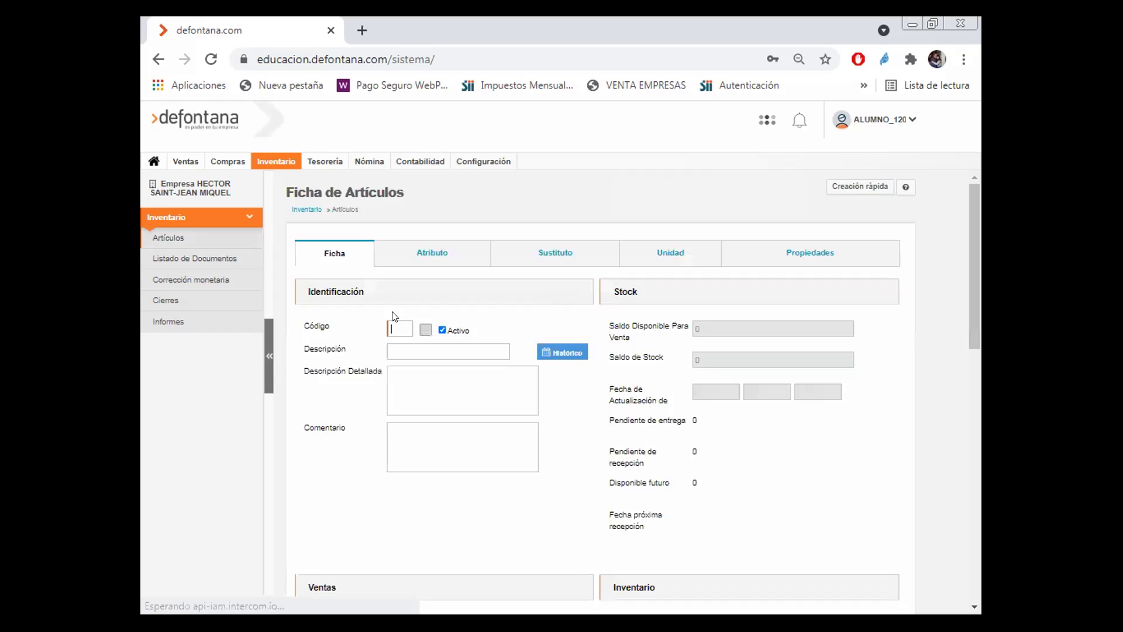
pyautogui.click(401, 326)
pyautogui.click(400, 326)
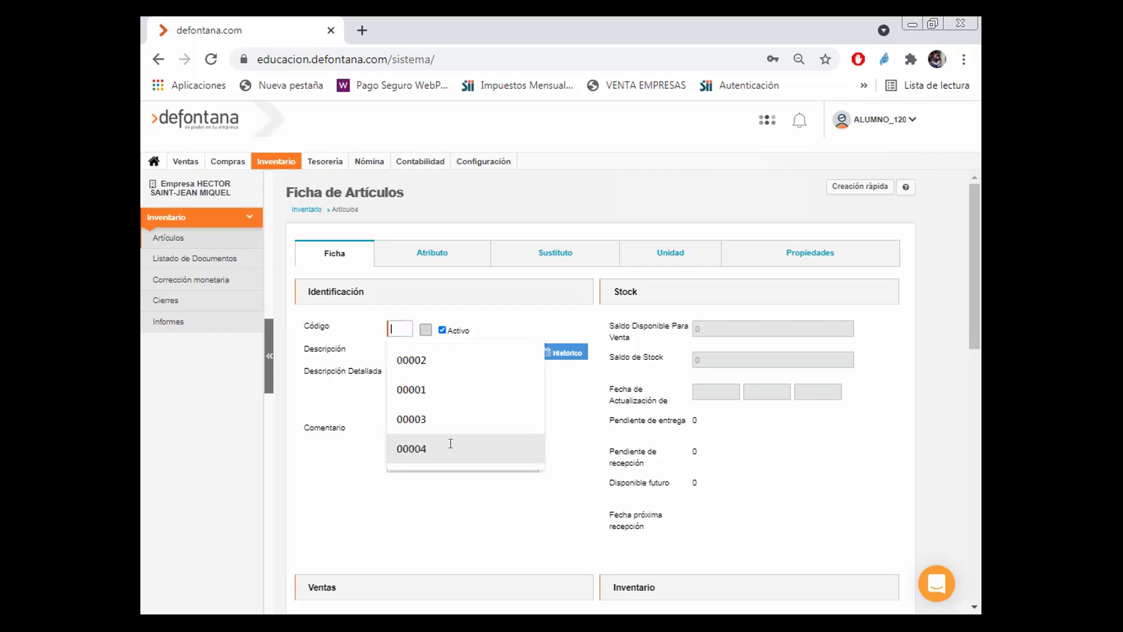
pyautogui.write('01-101')
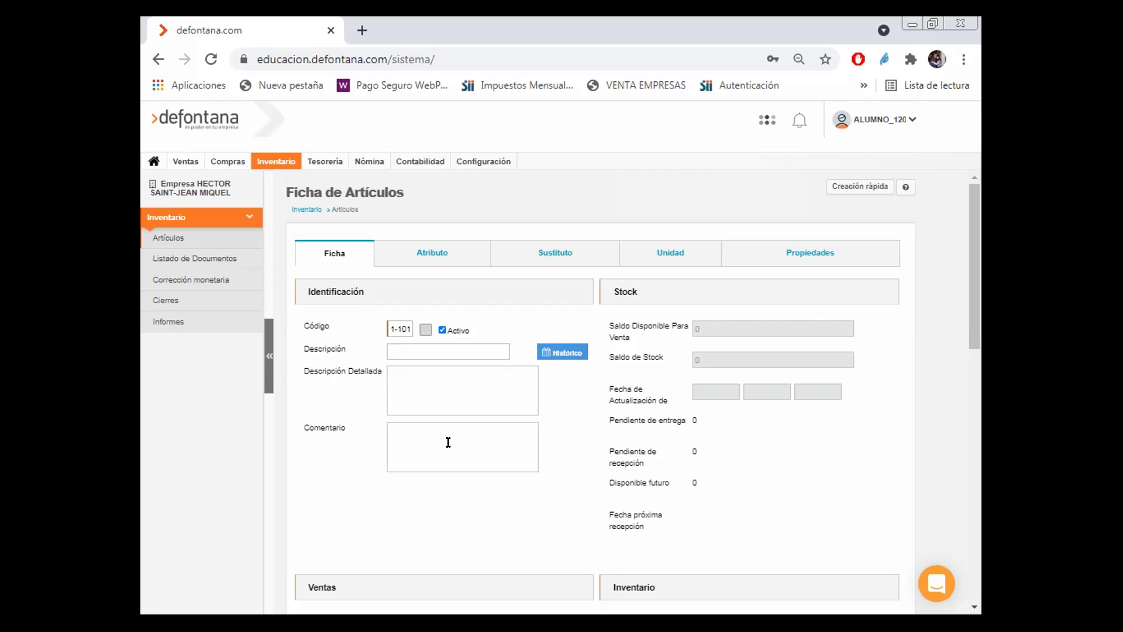
pyautogui.click(402, 344)
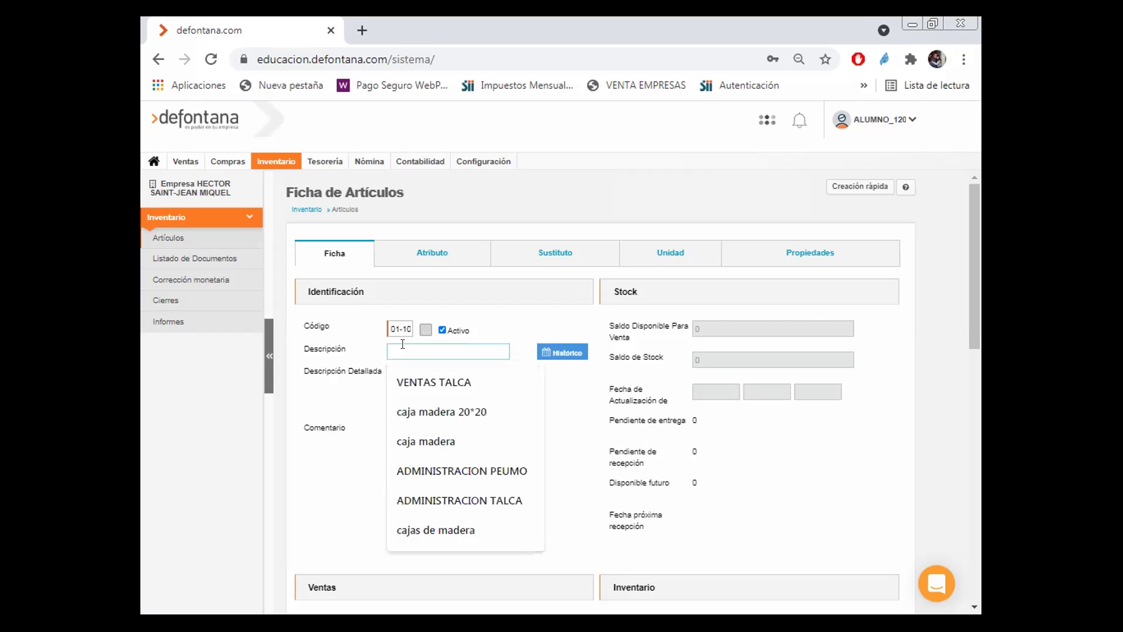
pyautogui.write('ap')
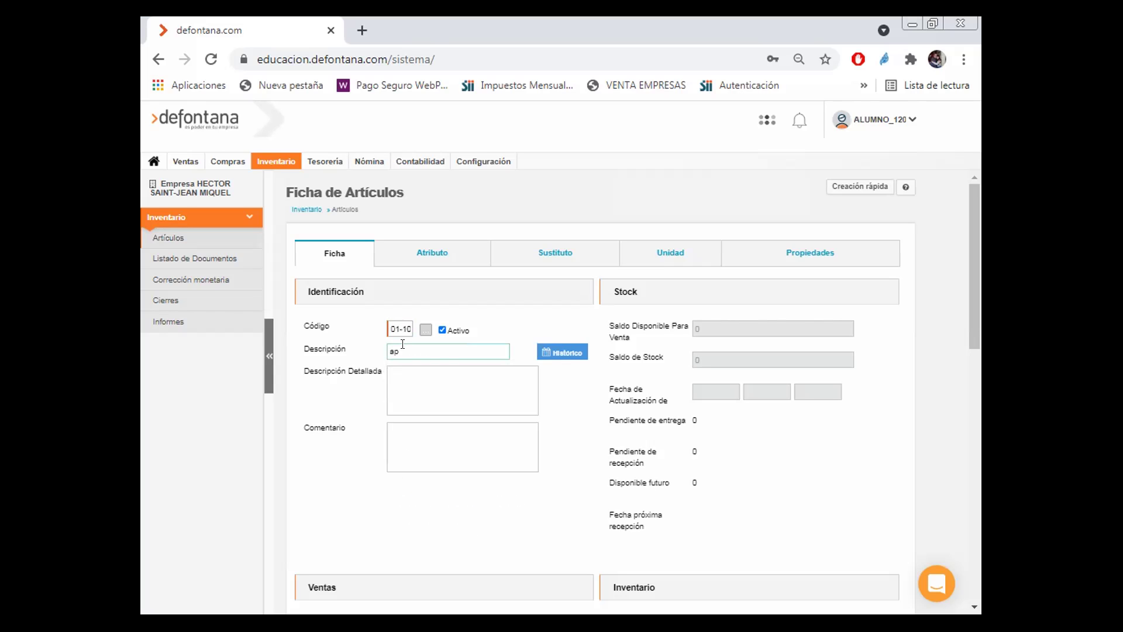
pyautogui.write('ilab')
pyautogui.write('le s')
pyautogui.write('zul')
pyautogui.write(' 1')
pyautogui.click(416, 380)
pyautogui.write('Caja apilable')
# Check minimum stock and unit of measure, then try saving; an 8-character code alert appears
pyautogui.scroll(-1, 582, 381)
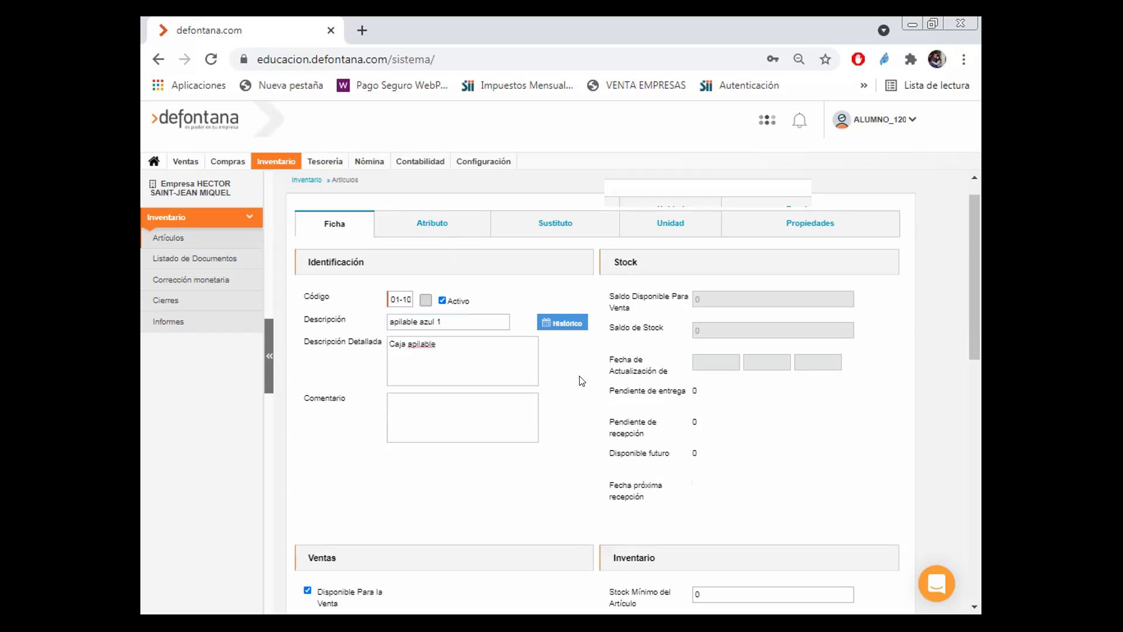
pyautogui.scroll(-2, 582, 381)
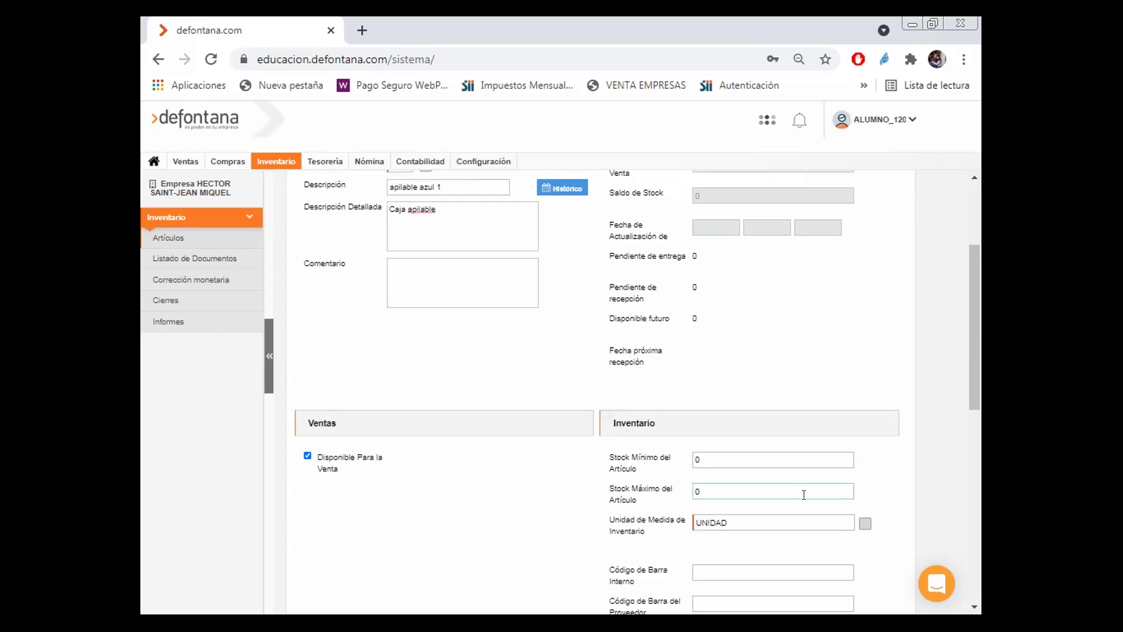
pyautogui.scroll(-3, 806, 501)
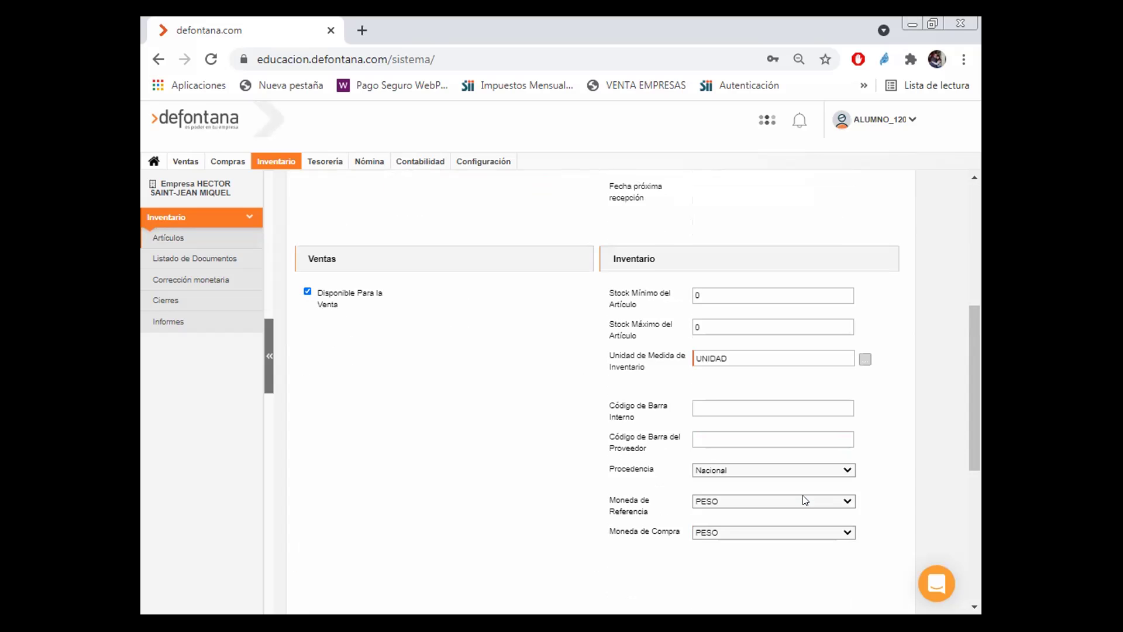
pyautogui.scroll(6, 806, 500)
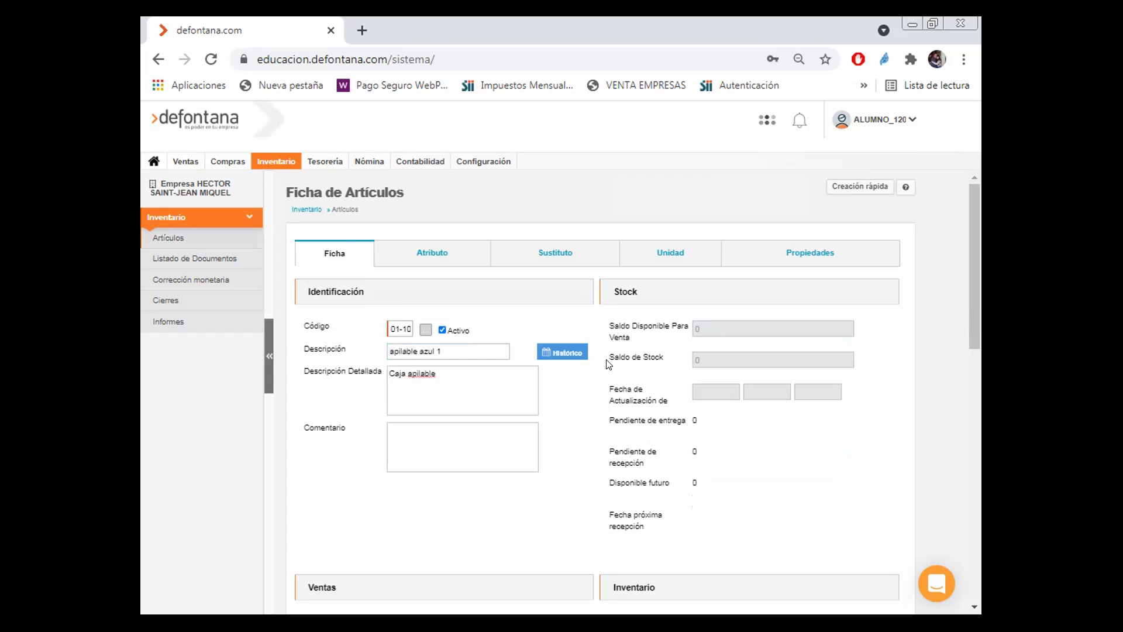
pyautogui.scroll(-1, 725, 421)
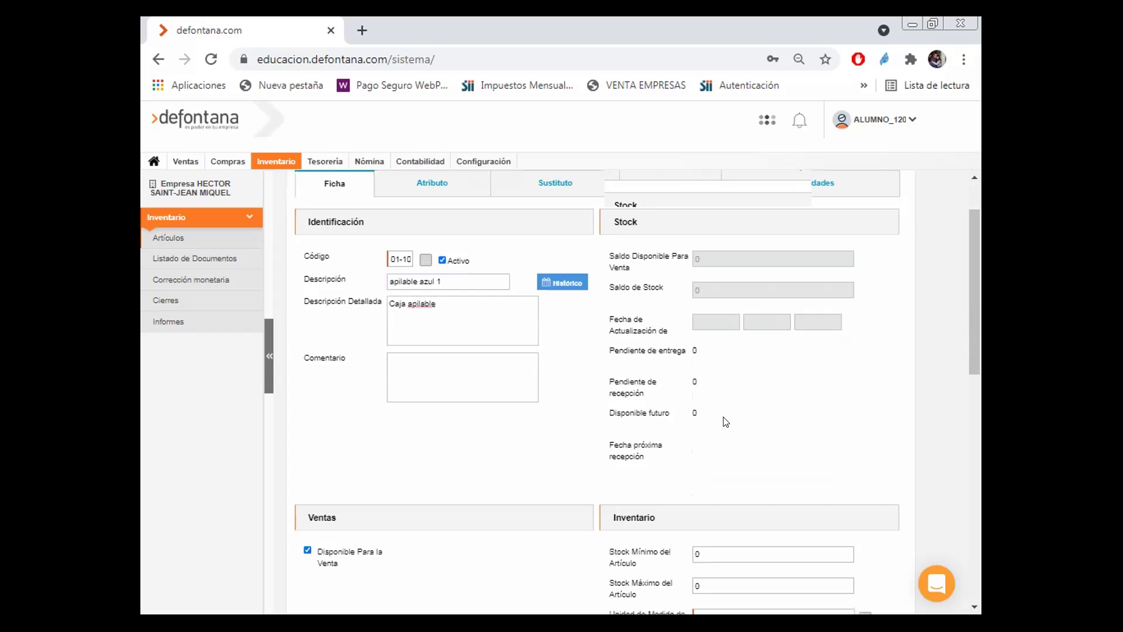
pyautogui.scroll(-2, 725, 421)
pyautogui.scroll(-3, 725, 422)
pyautogui.click(701, 293)
pyautogui.click(722, 365)
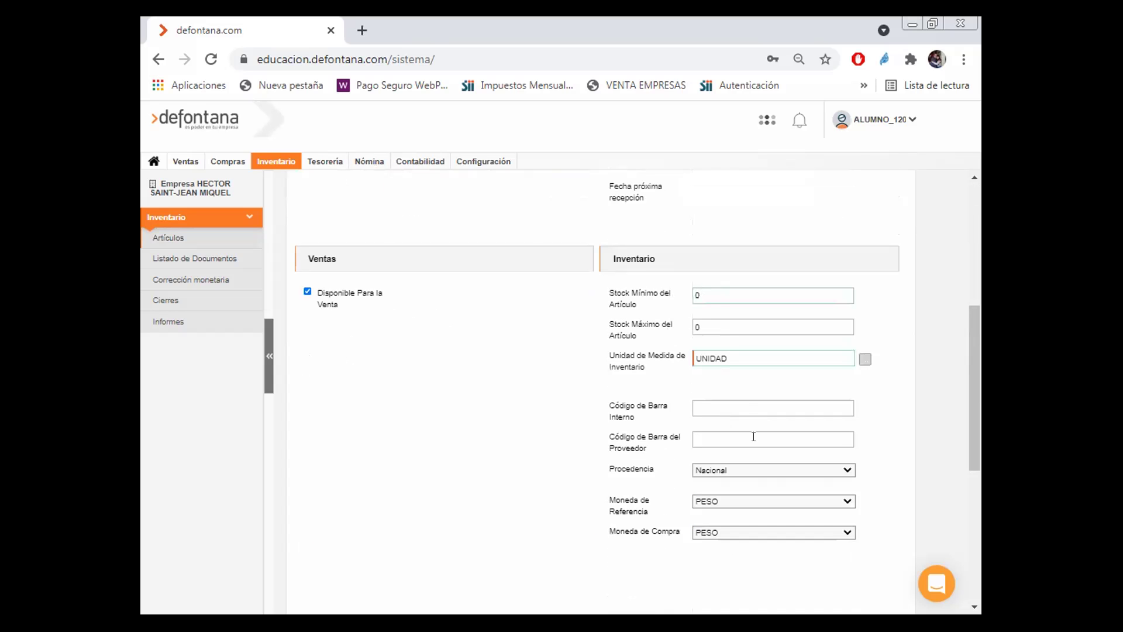
pyautogui.scroll(-4, 748, 473)
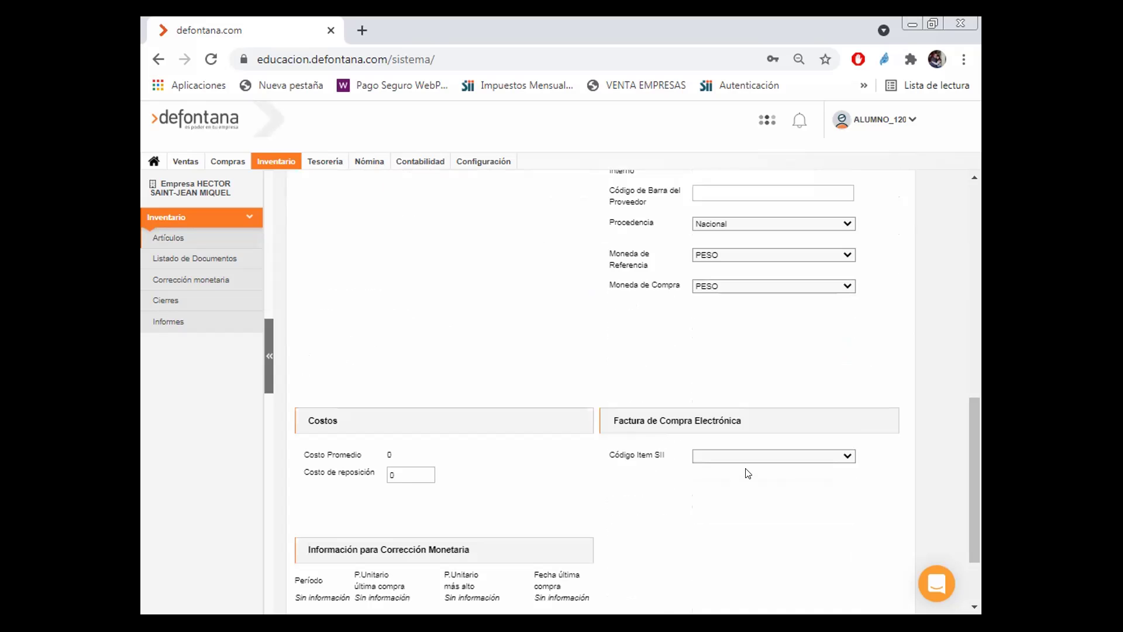
pyautogui.scroll(-2, 462, 392)
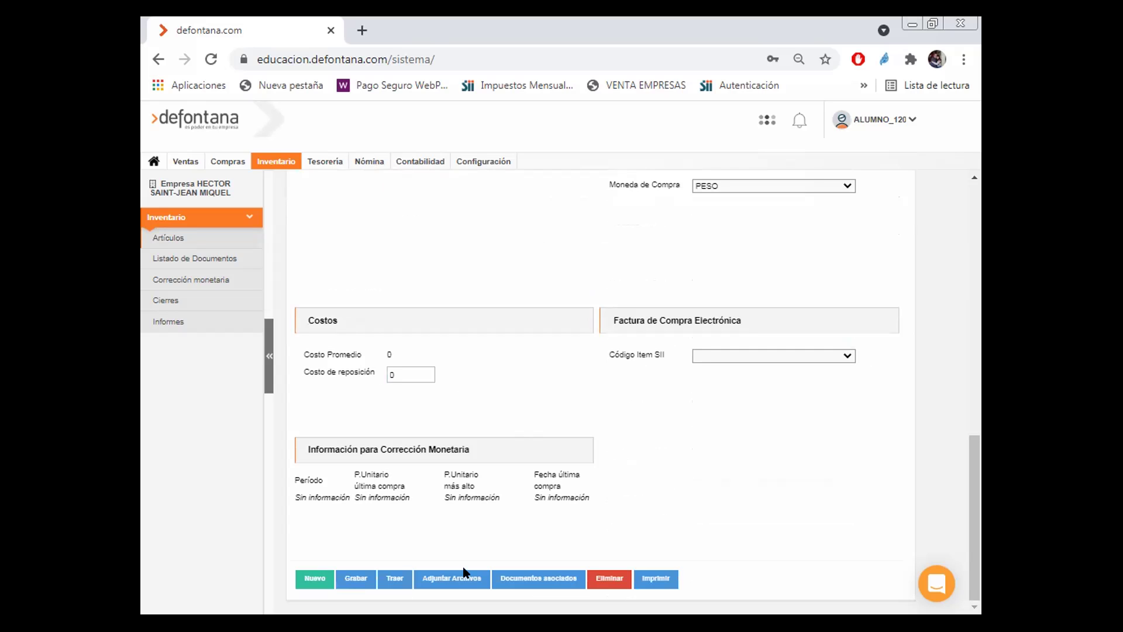
pyautogui.click(346, 577)
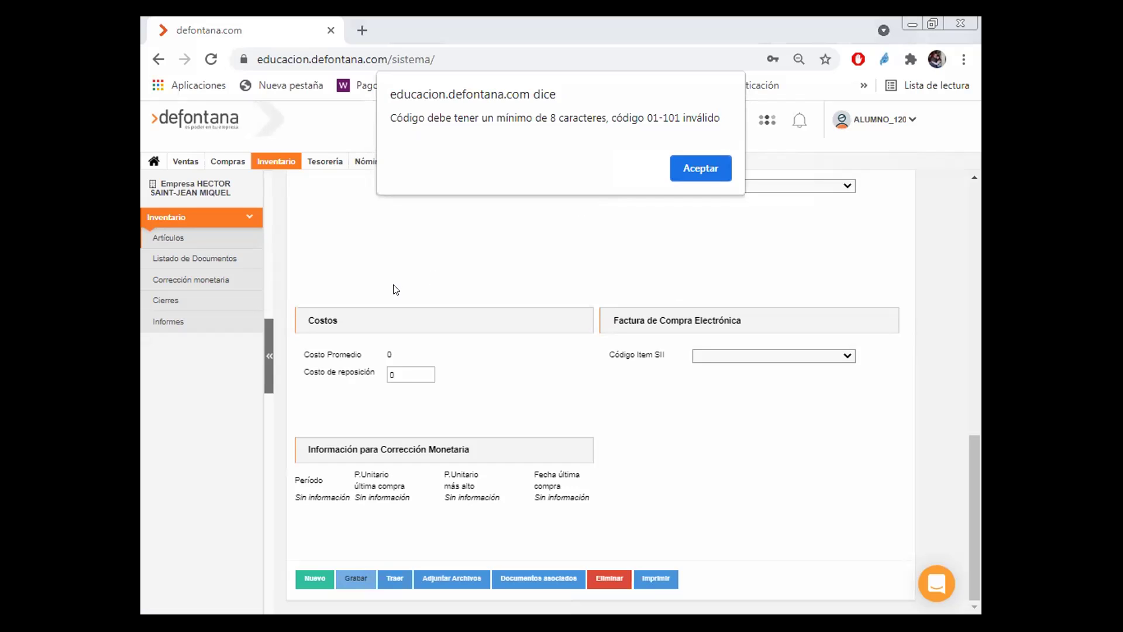
# Dismiss the warning, lengthen the code by adding '10-0', and save the article successfully
pyautogui.press('Return')
pyautogui.click(399, 326)
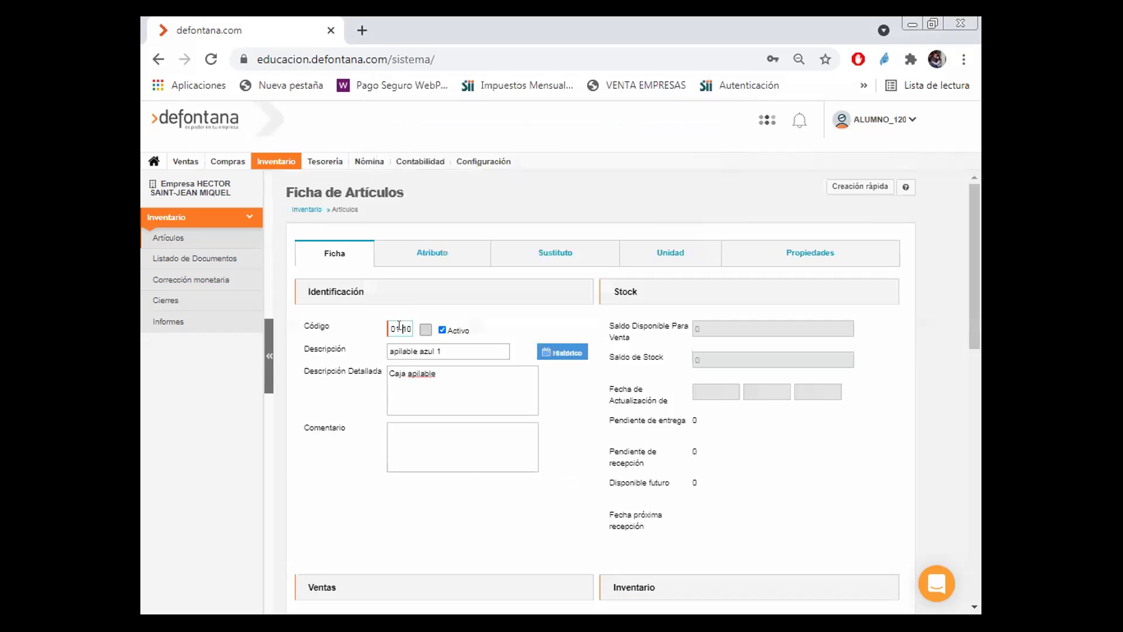
pyautogui.write('10-0')
pyautogui.scroll(-5, 695, 313)
pyautogui.scroll(-5, 593, 523)
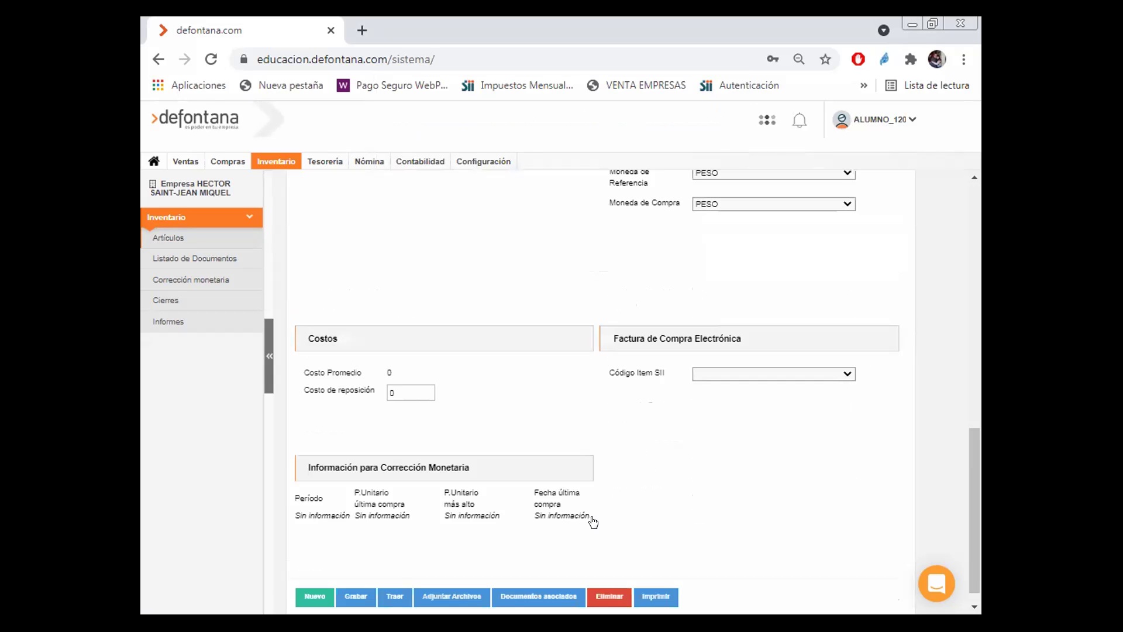
pyautogui.scroll(-1, 326, 585)
pyautogui.click(345, 576)
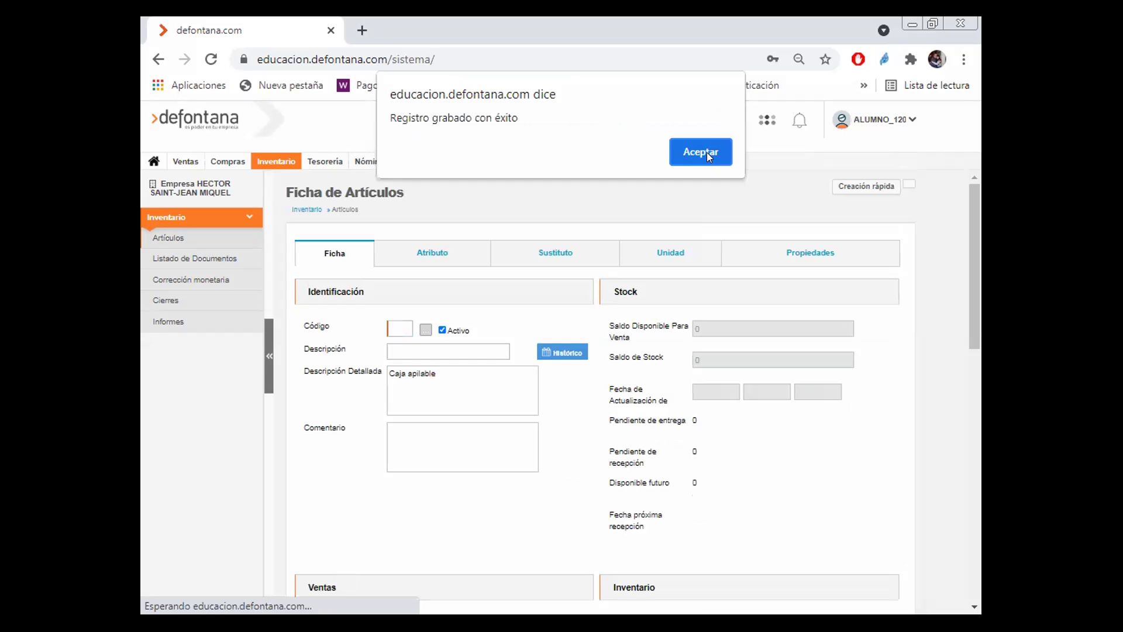
pyautogui.click(706, 152)
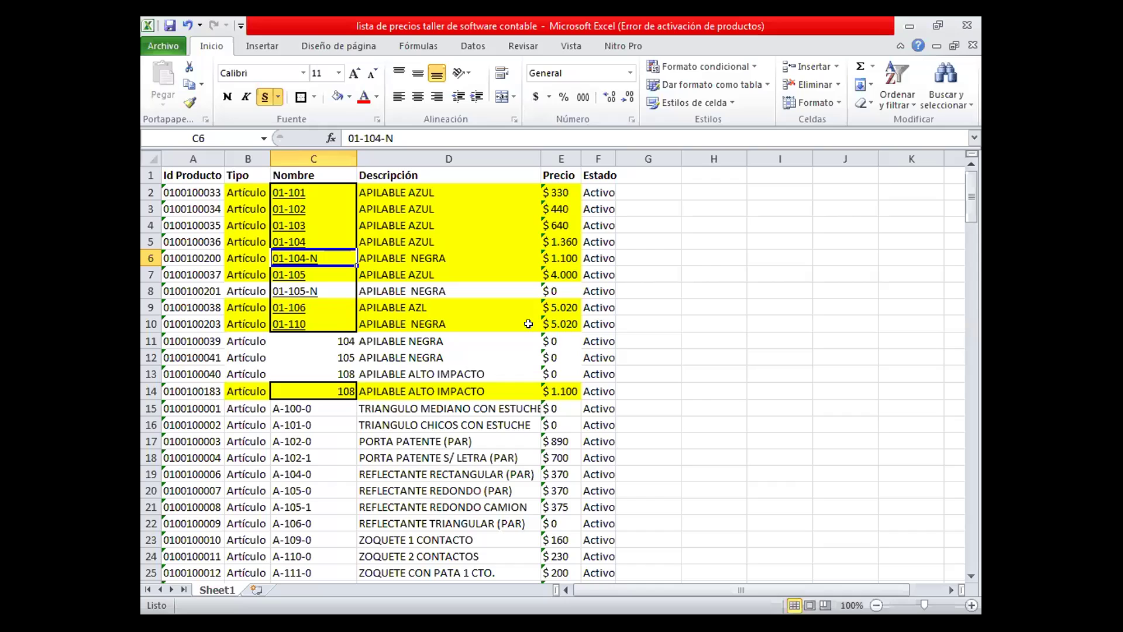
# Select the APILABLE item rows B2:E14 in the Excel price list
pyautogui.click(252, 192)
pyautogui.moveTo(252, 191); pyautogui.dragTo(552, 323)
pyautogui.click(697, 395)
pyautogui.moveTo(246, 193); pyautogui.dragTo(554, 324)
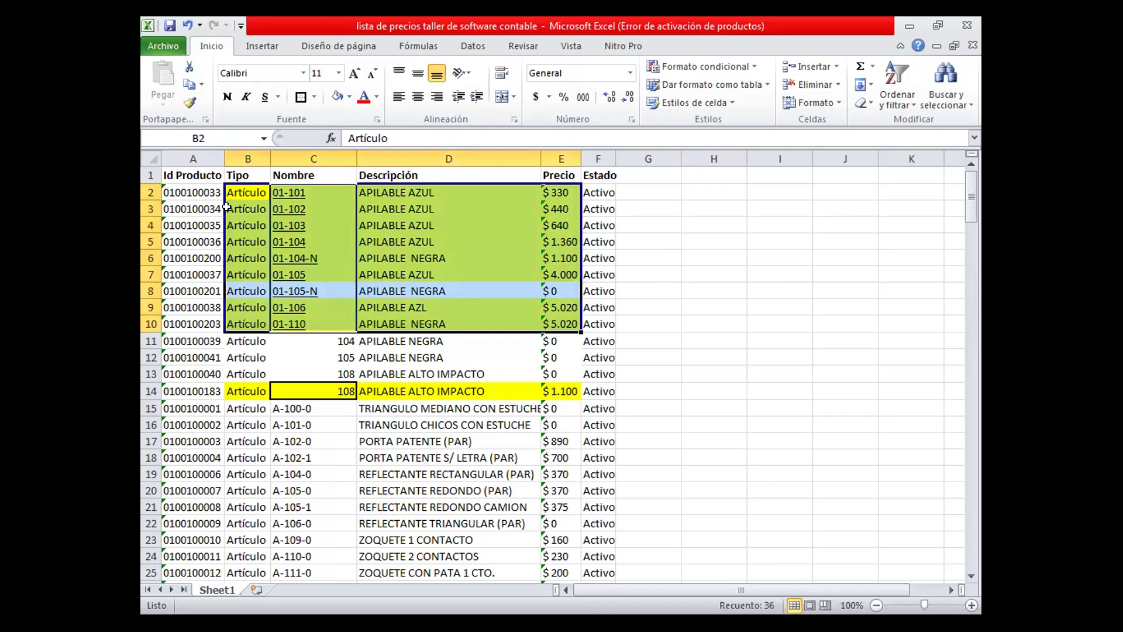
pyautogui.moveTo(255, 186); pyautogui.dragTo(569, 384)
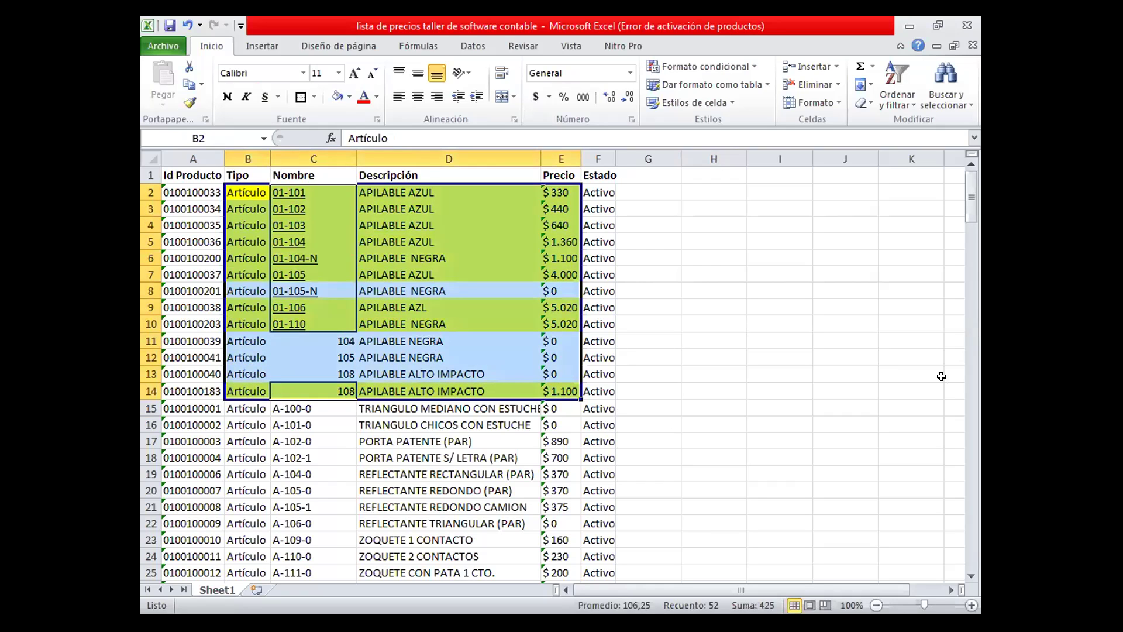
# Review the column E prices and the APILABLE AZUL entry priced at $ 330
pyautogui.click(545, 193)
pyautogui.click(554, 208)
pyautogui.click(554, 226)
pyautogui.click(554, 242)
pyautogui.click(553, 258)
pyautogui.click(552, 273)
pyautogui.click(546, 305)
pyautogui.click(546, 323)
pyautogui.click(559, 390)
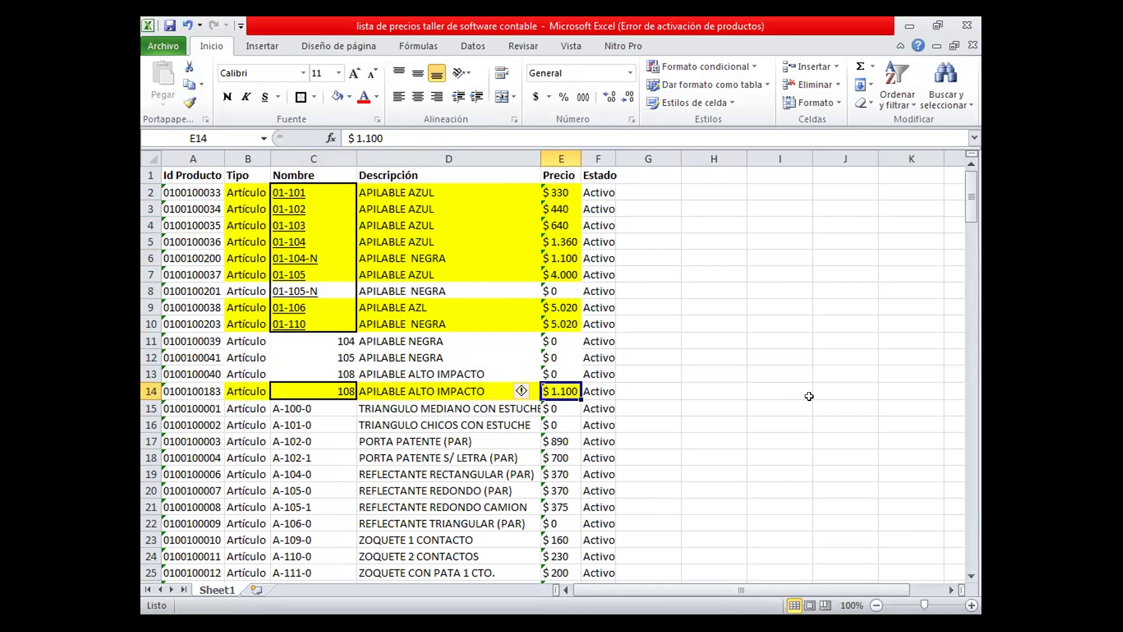
pyautogui.click(385, 192)
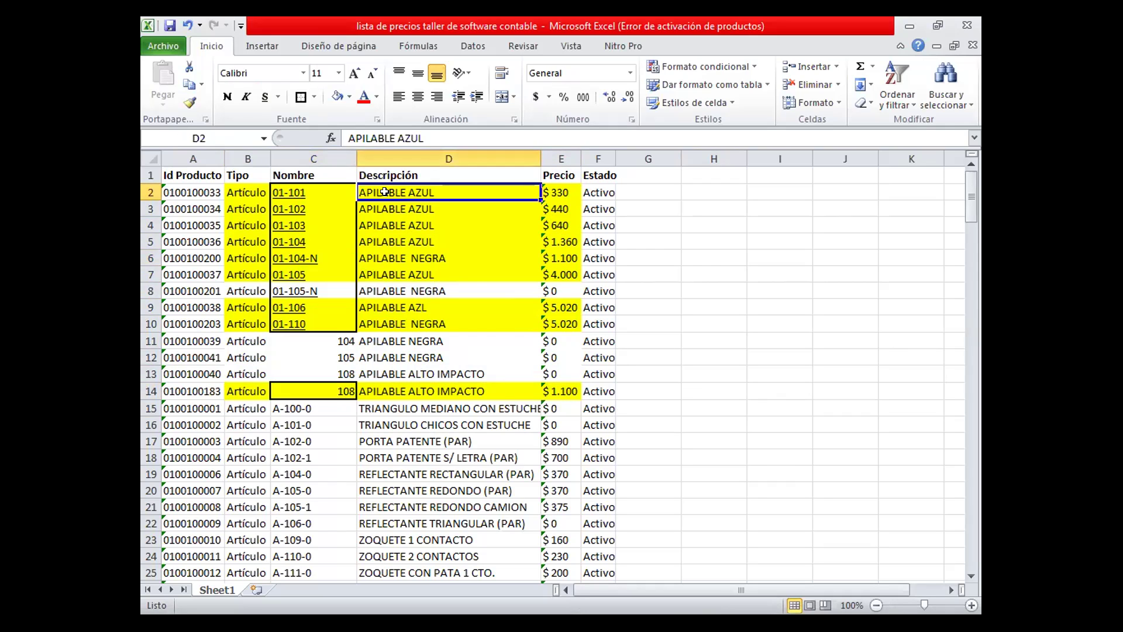
pyautogui.click(557, 188)
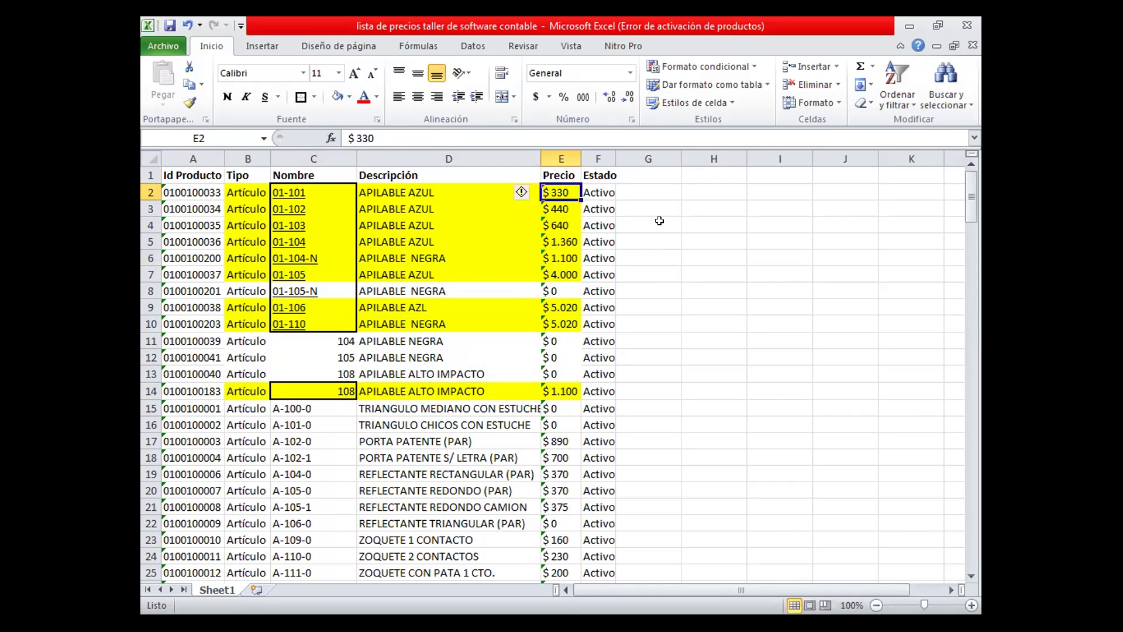